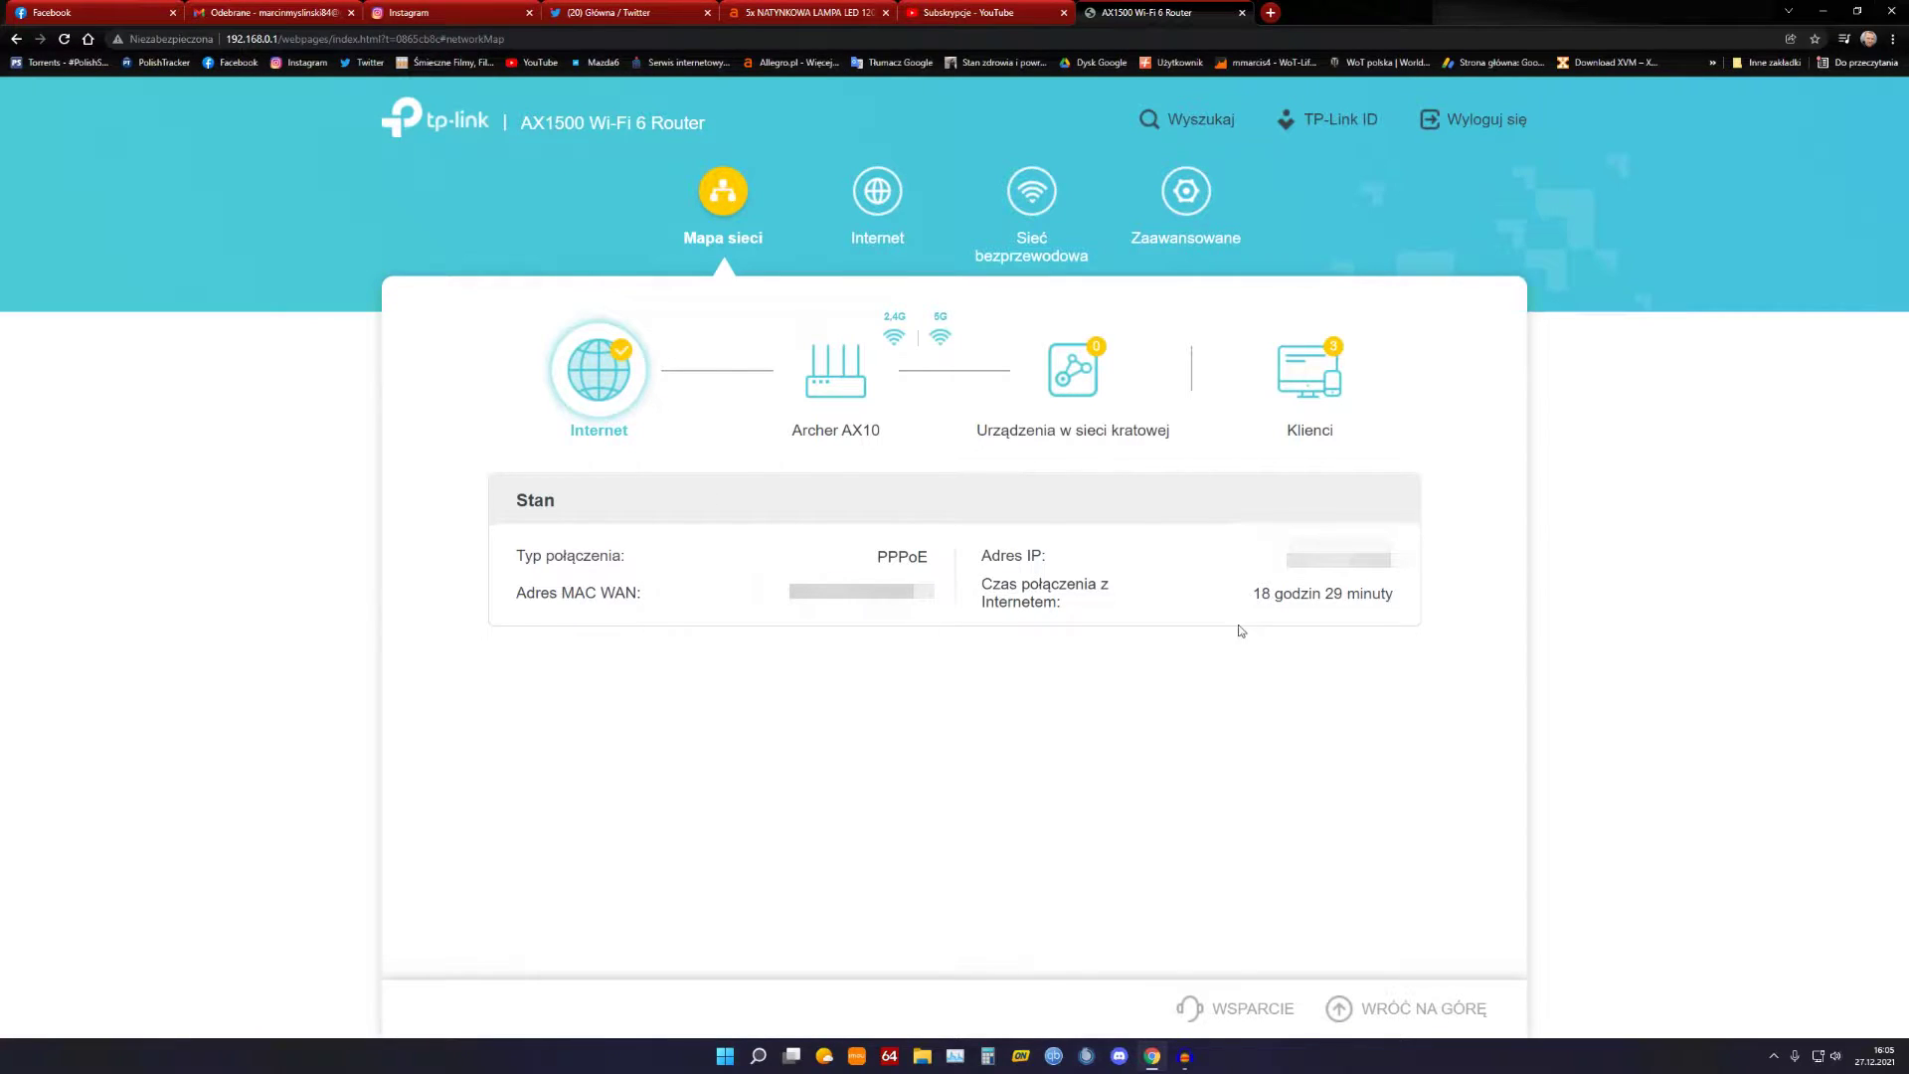
# Step: Check the Internet connection time and connection type in the network map's status section
pyautogui.moveTo(1241, 605); pyautogui.dragTo(1397, 613)
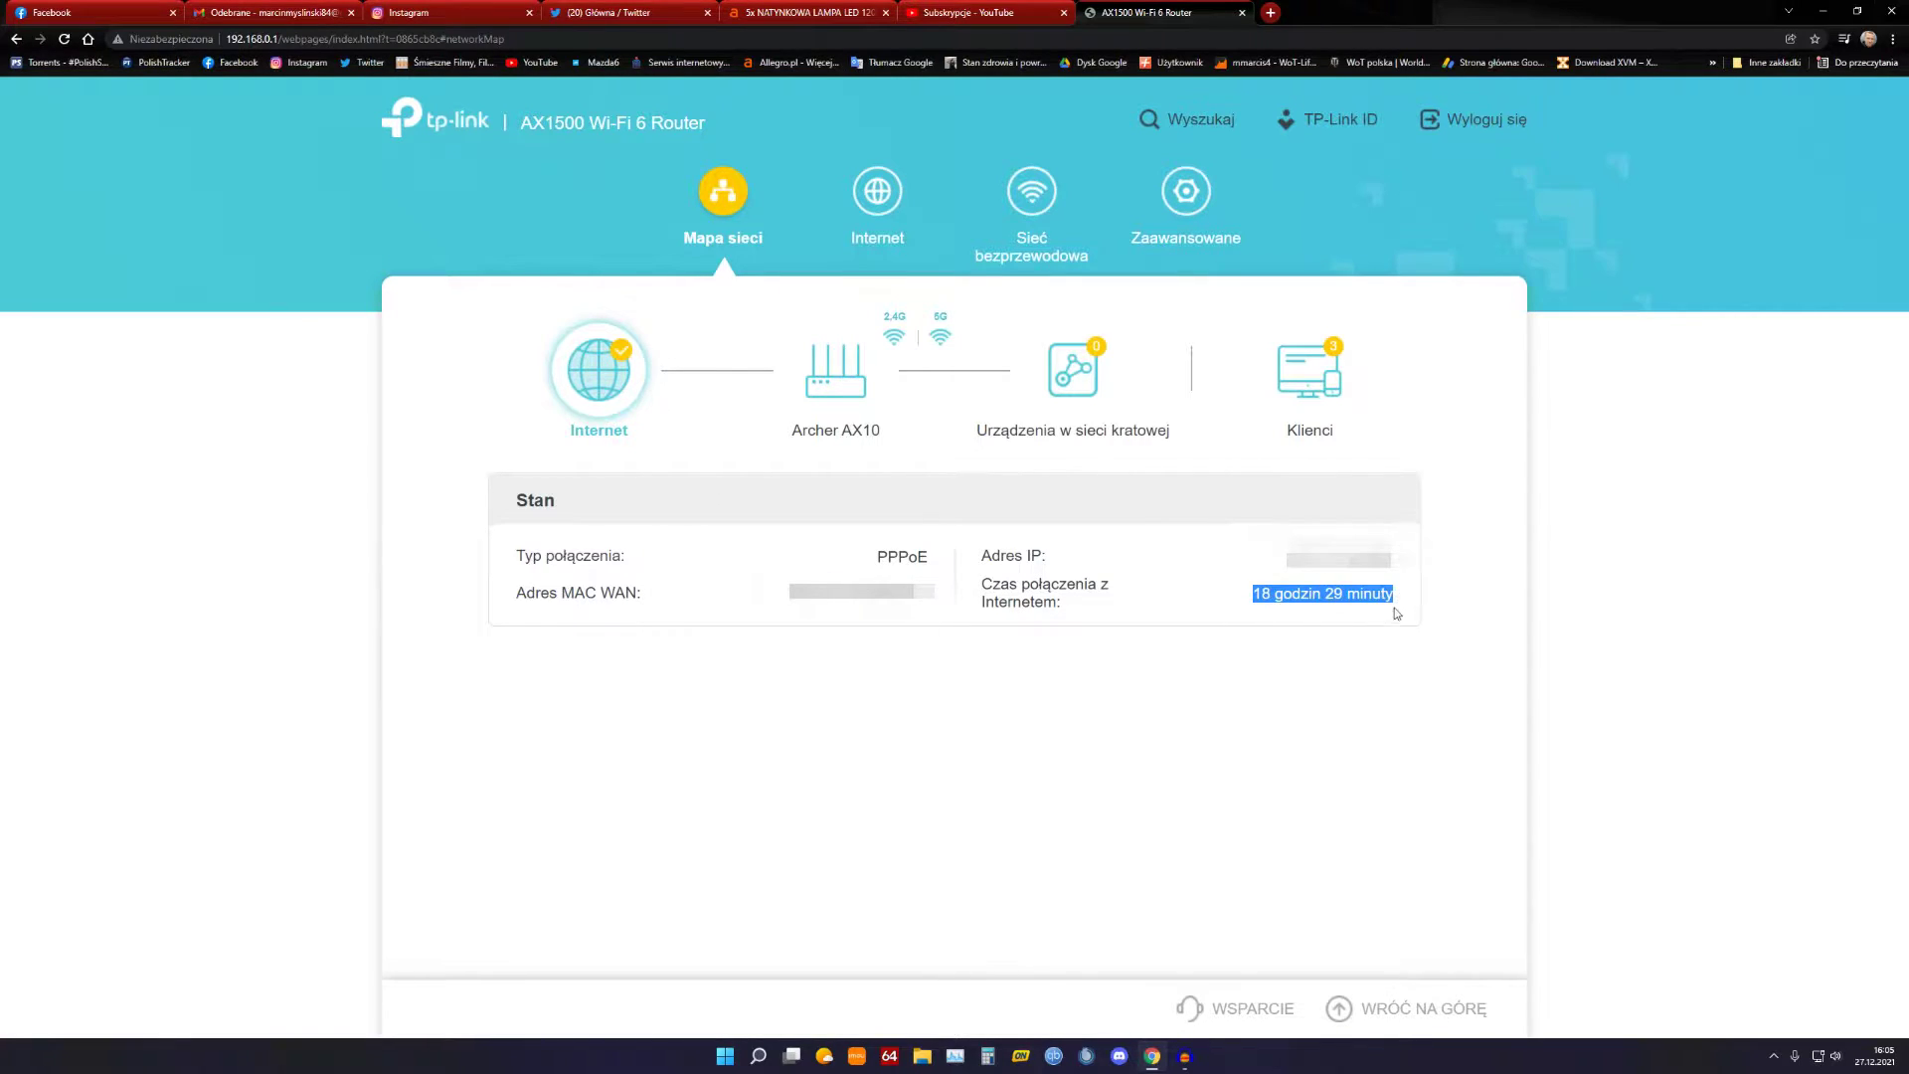
pyautogui.click(1343, 628)
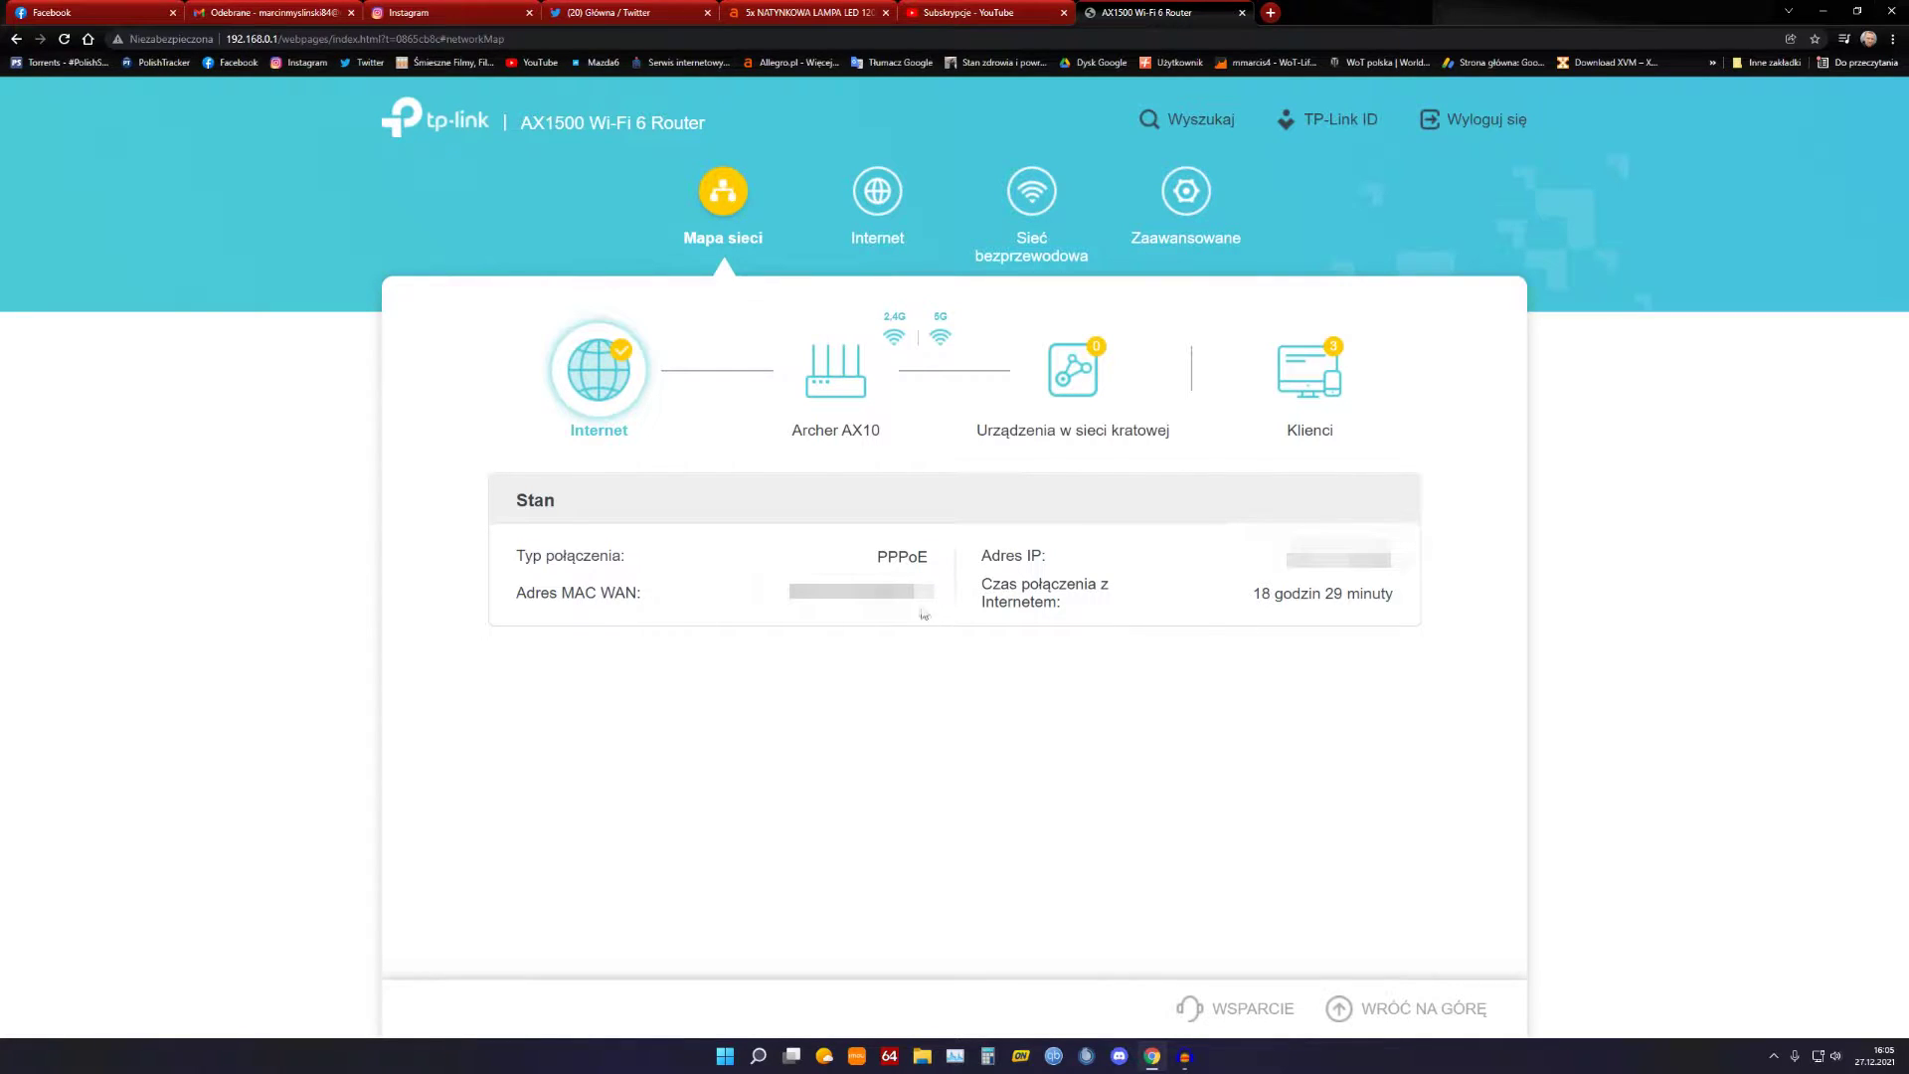
pyautogui.moveTo(864, 558); pyautogui.dragTo(945, 567)
pyautogui.click(1148, 684)
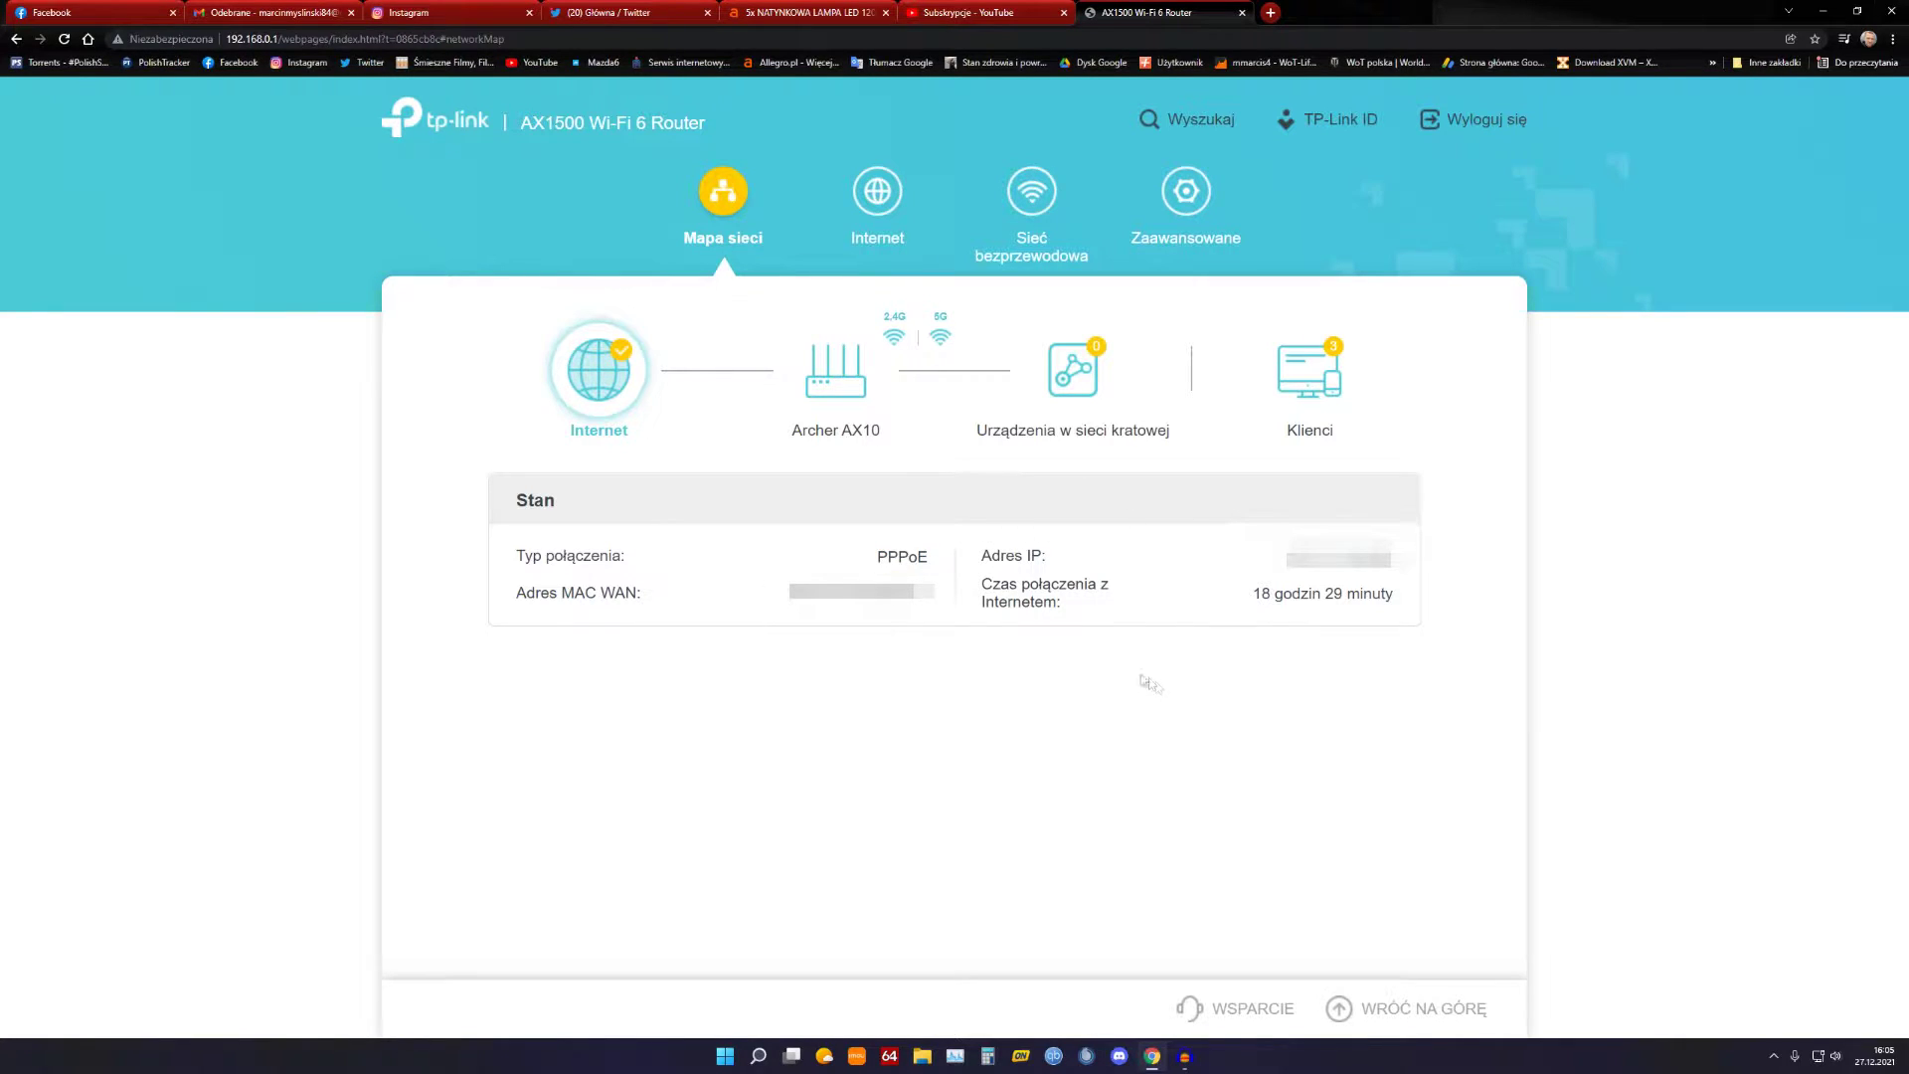
# Step: Display the Archer AX10 router details and review its main and guest wireless network information
pyautogui.click(842, 389)
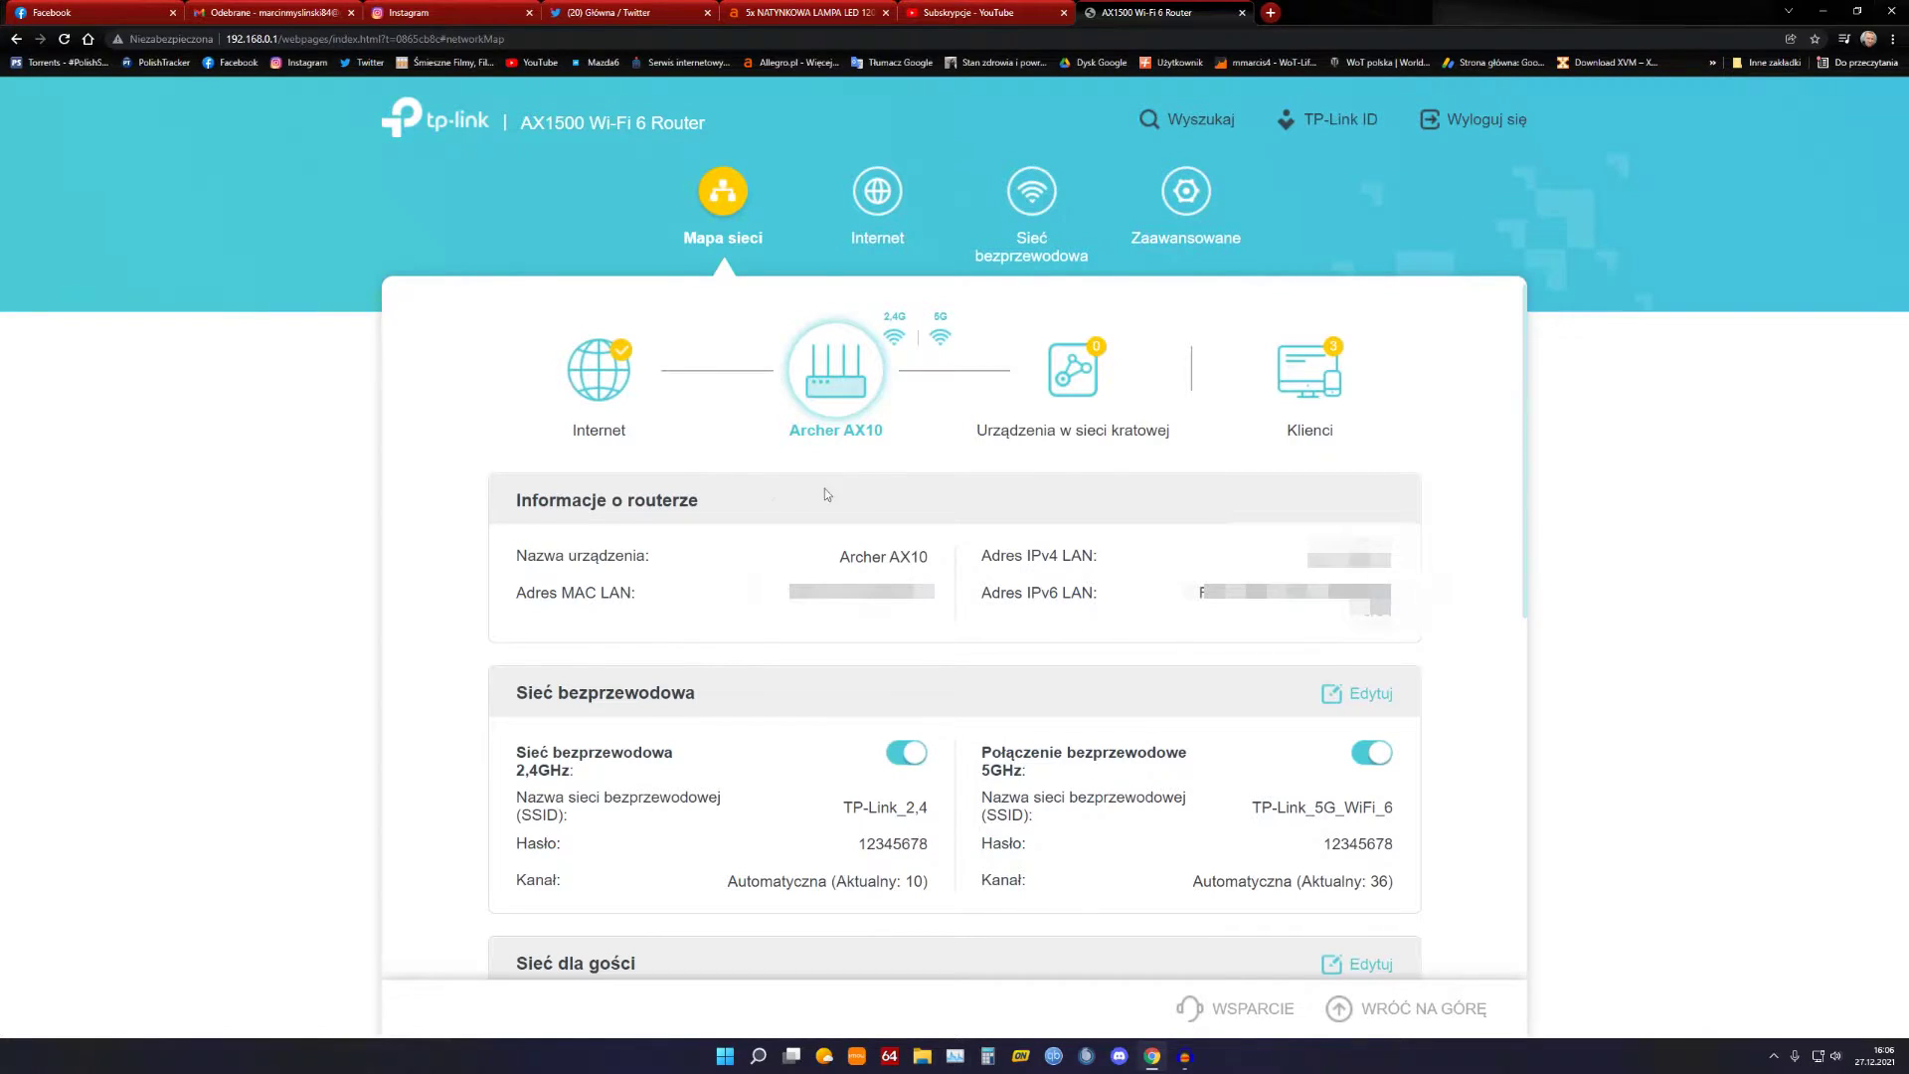
pyautogui.scroll(-1, 1067, 639)
pyautogui.scroll(-1, 1063, 643)
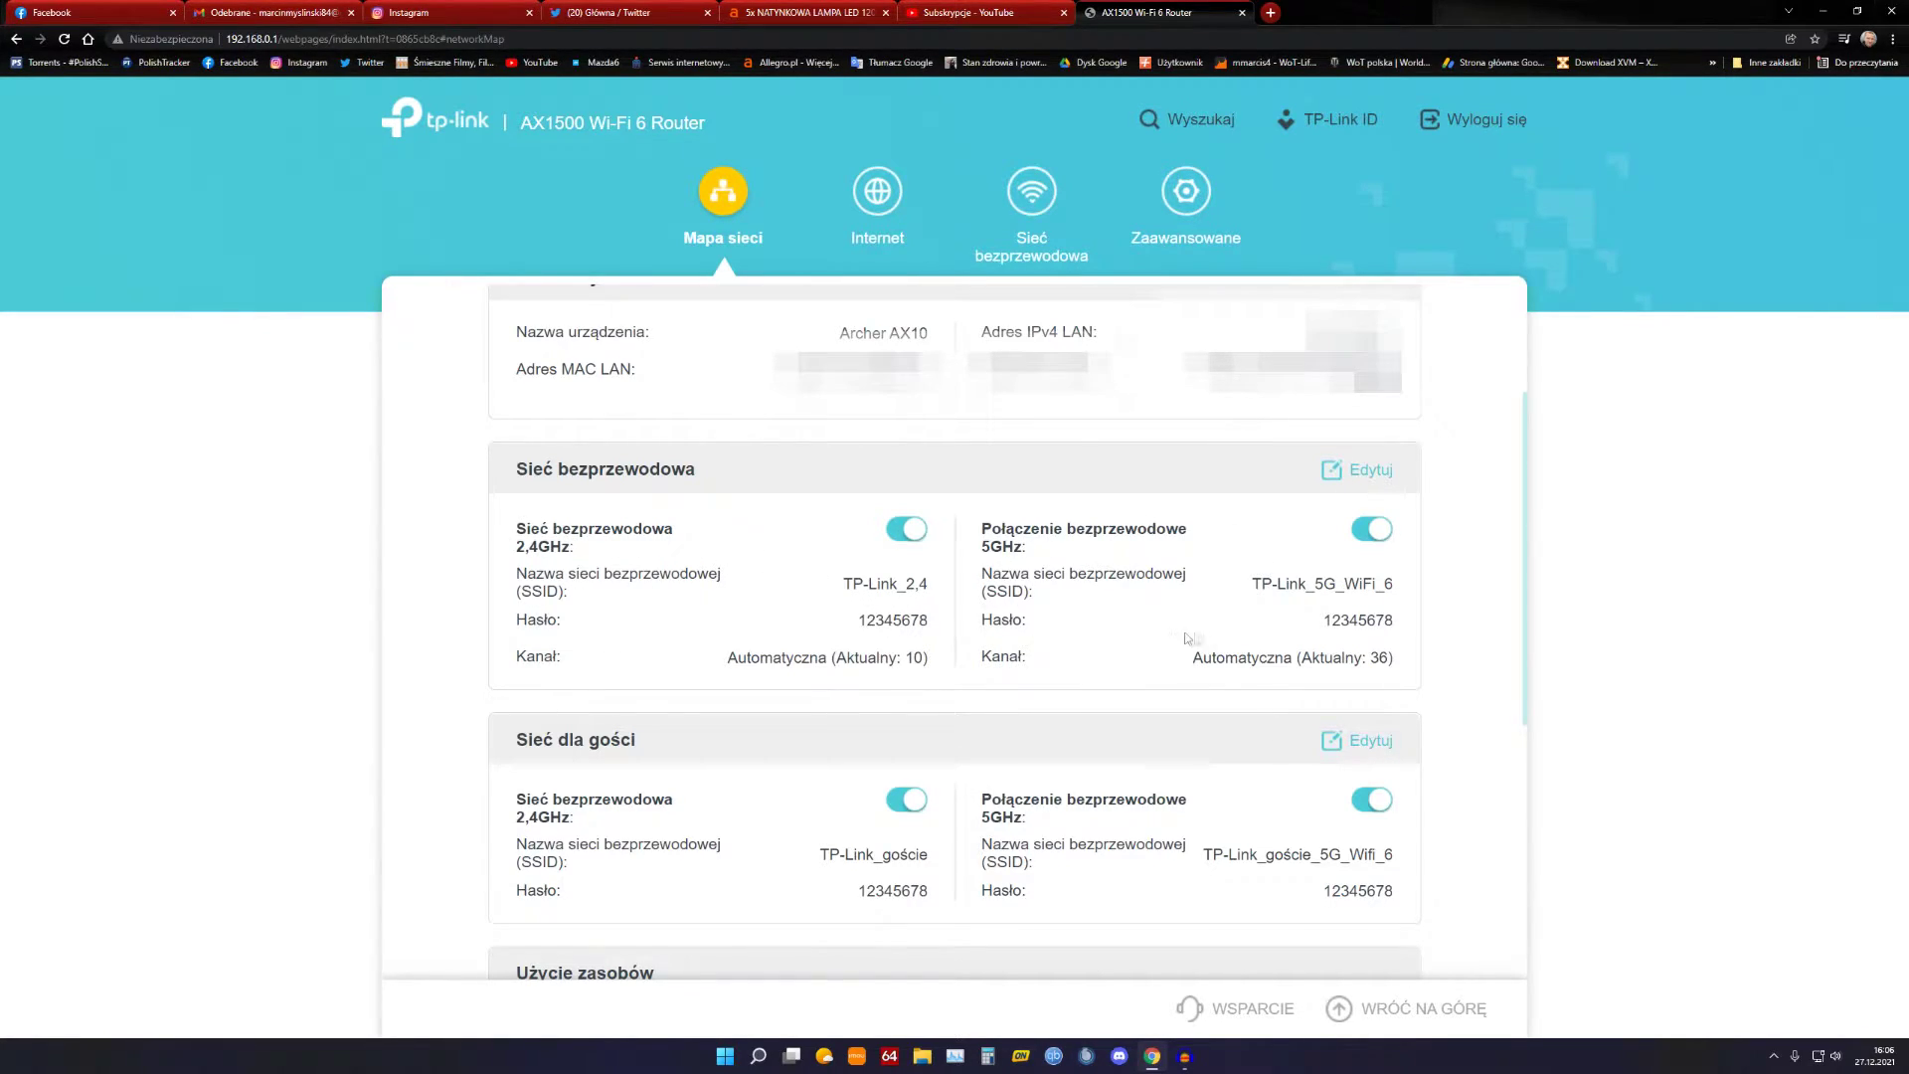
pyautogui.moveTo(847, 626); pyautogui.dragTo(950, 630)
pyautogui.scroll(-1, 880, 674)
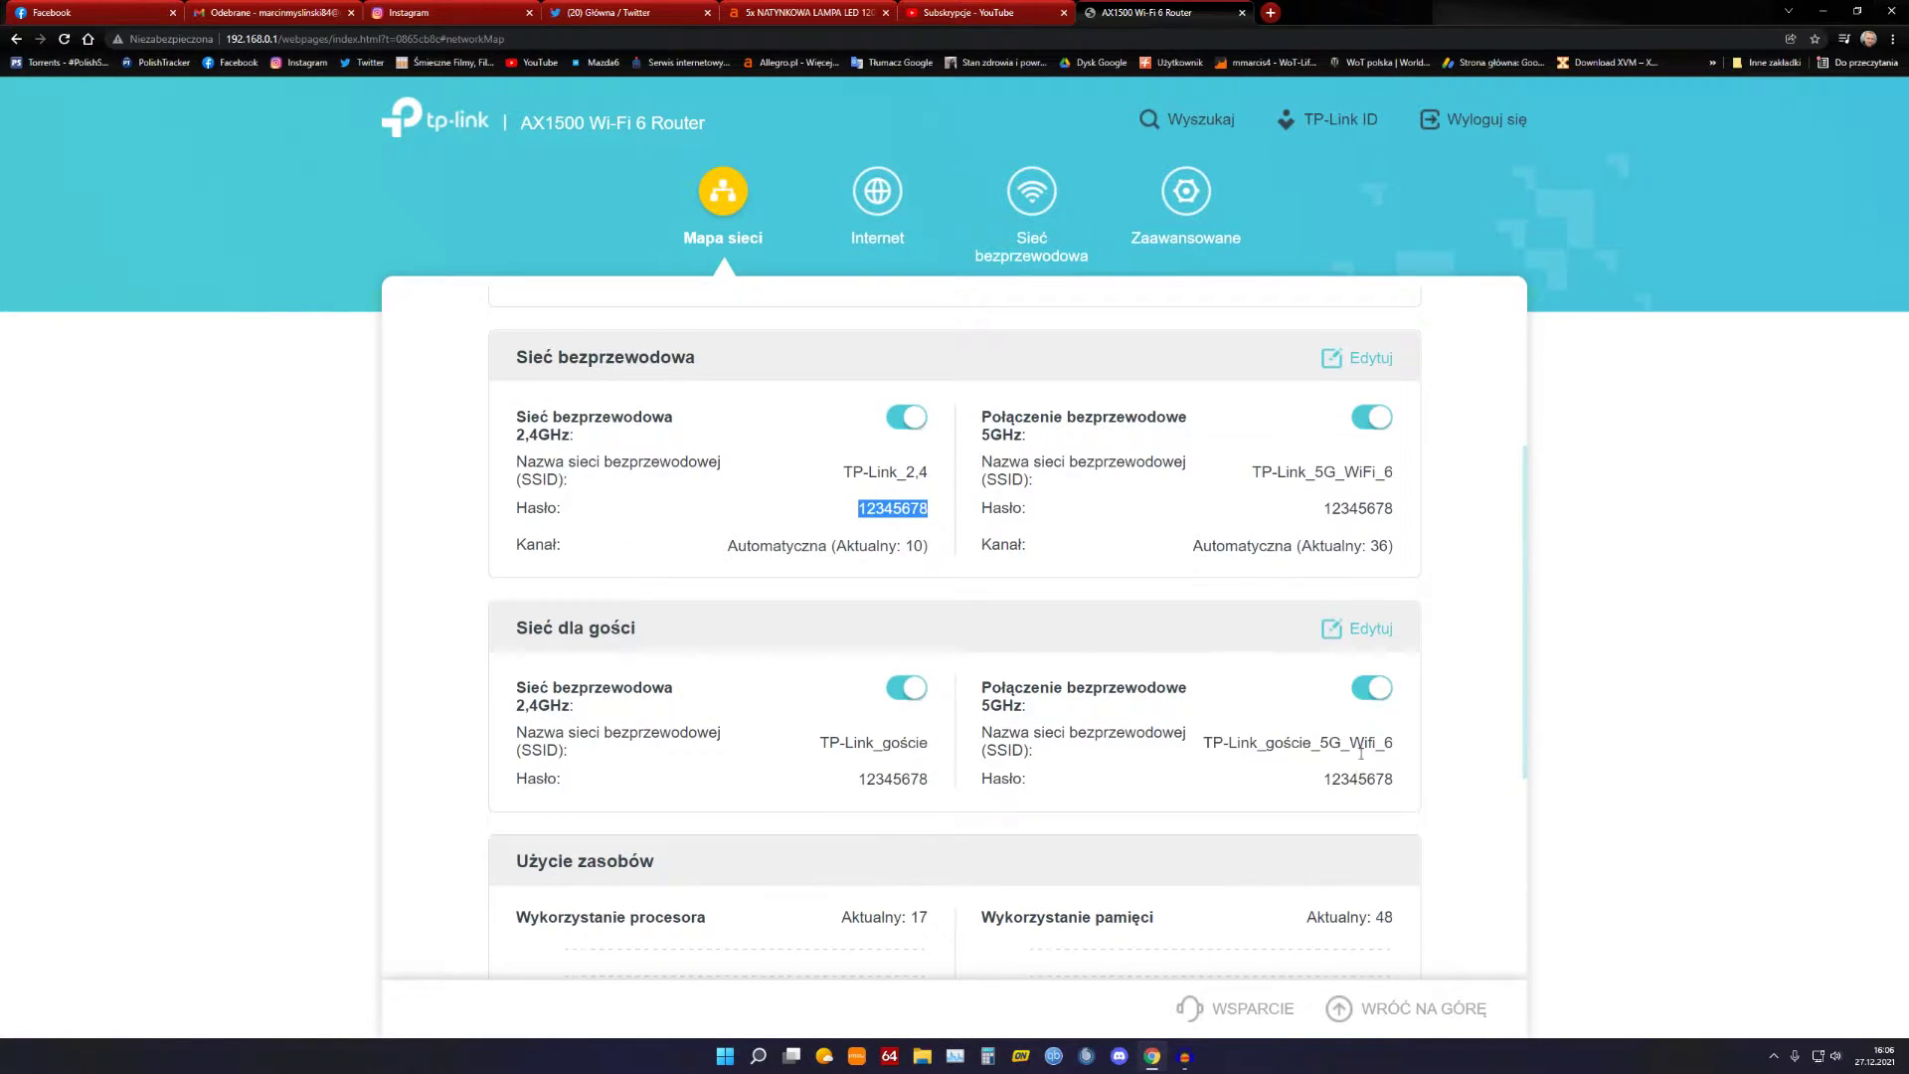
# Step: Switch the 2,4GHz guest network off and back on
pyautogui.click(910, 688)
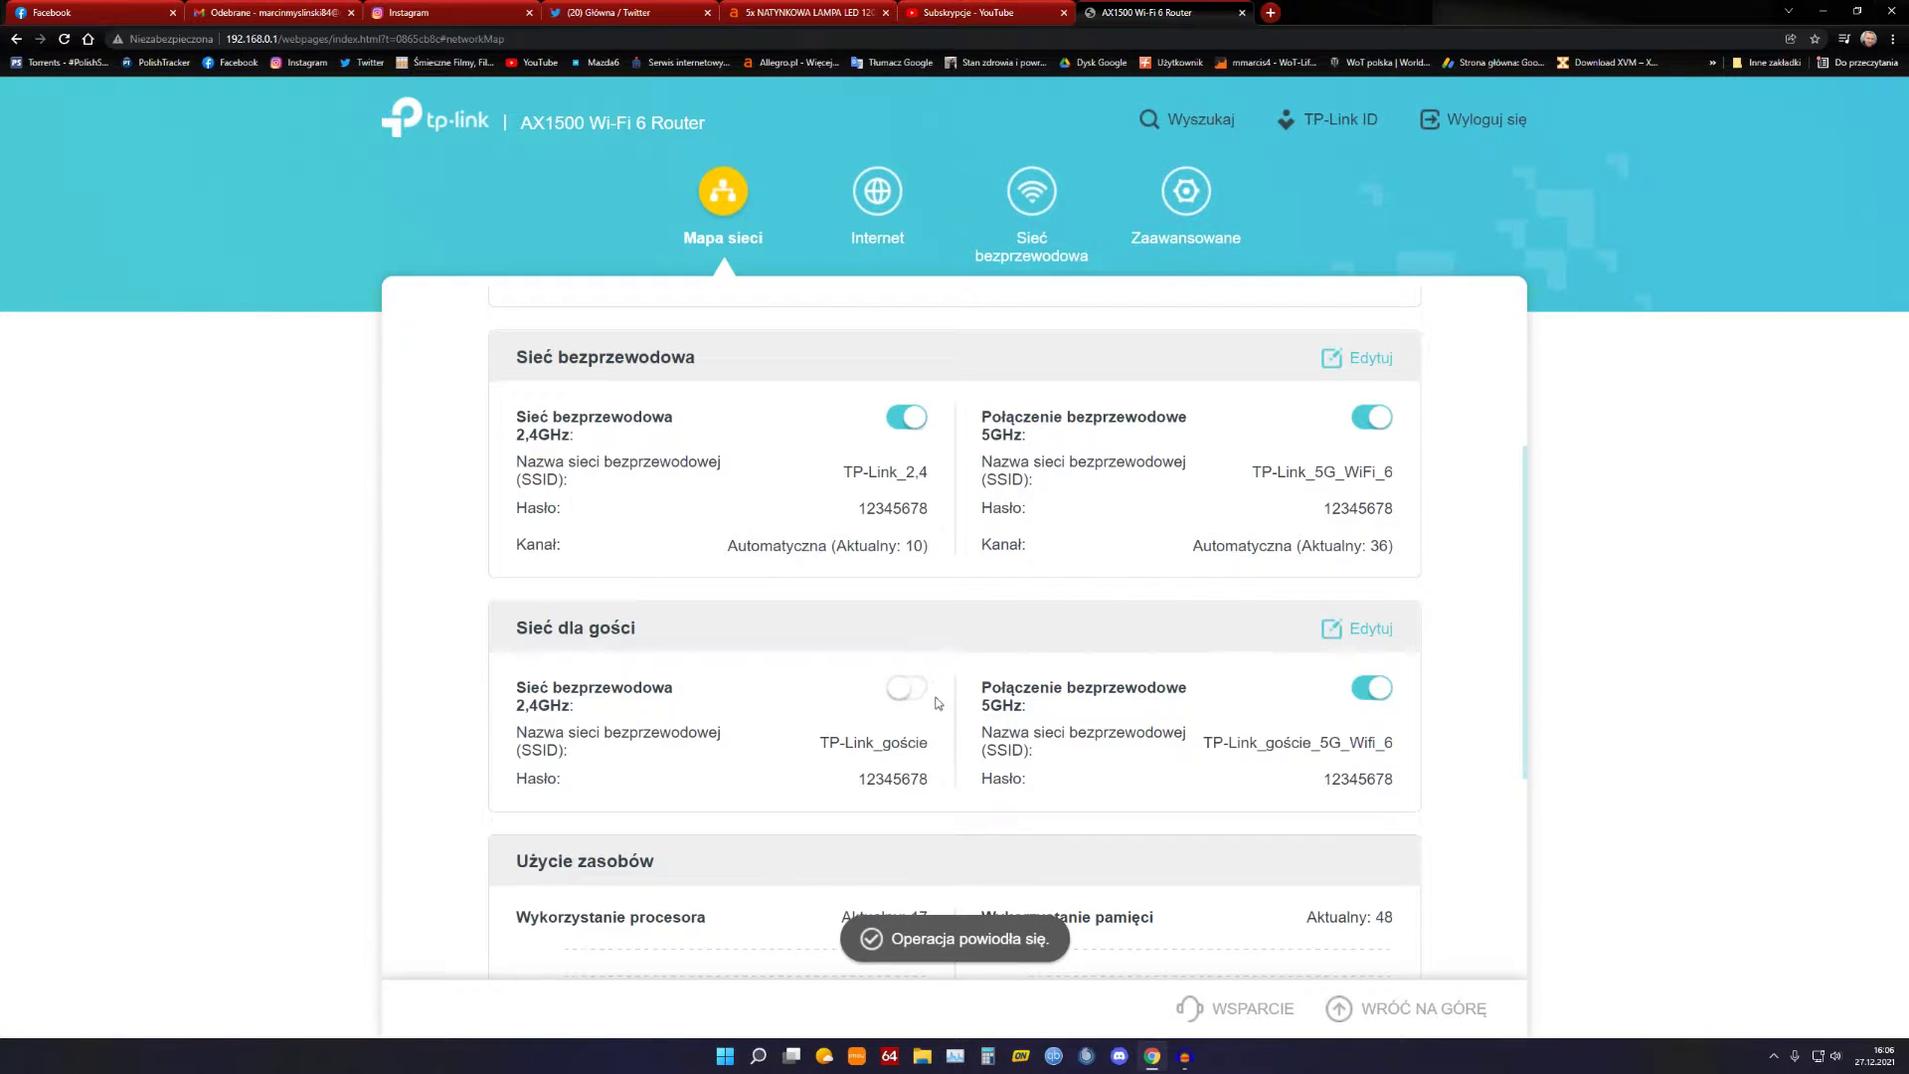
pyautogui.click(915, 689)
pyautogui.scroll(-2, 940, 744)
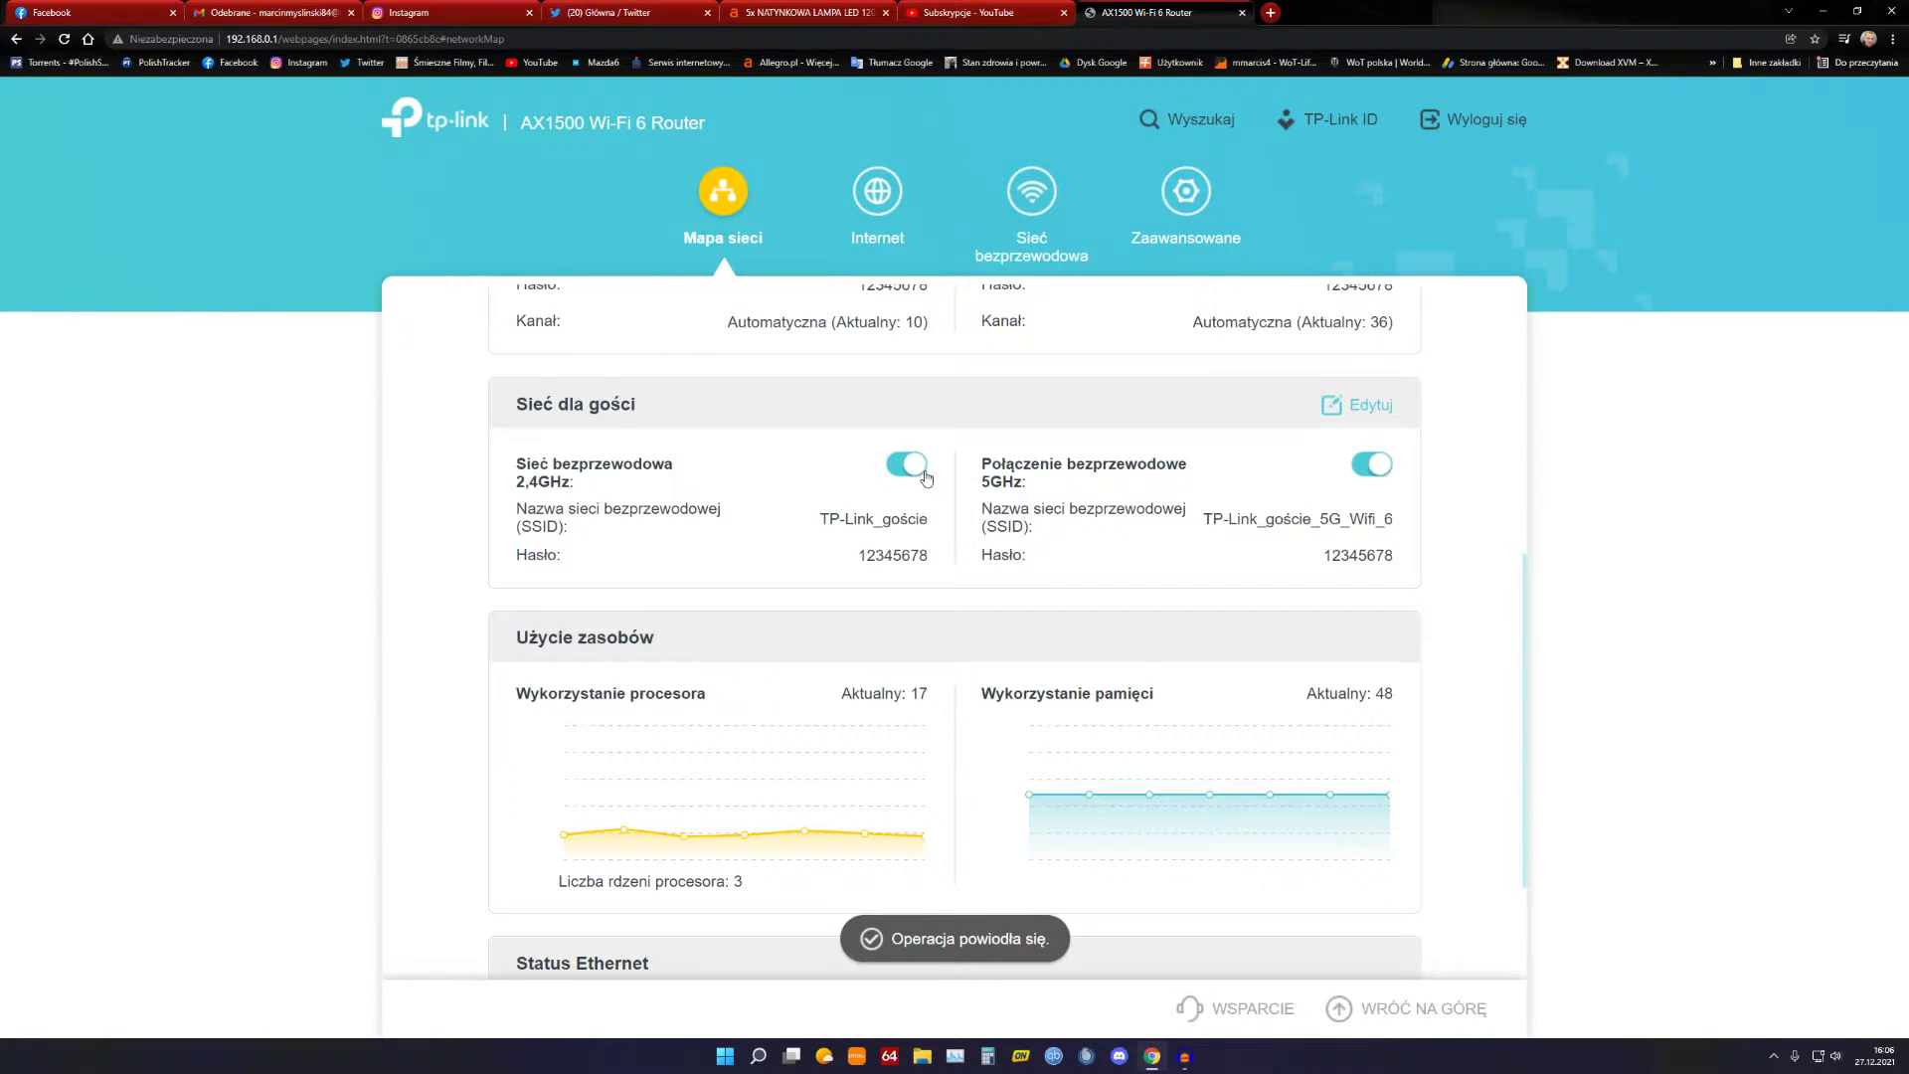
pyautogui.scroll(1, 931, 523)
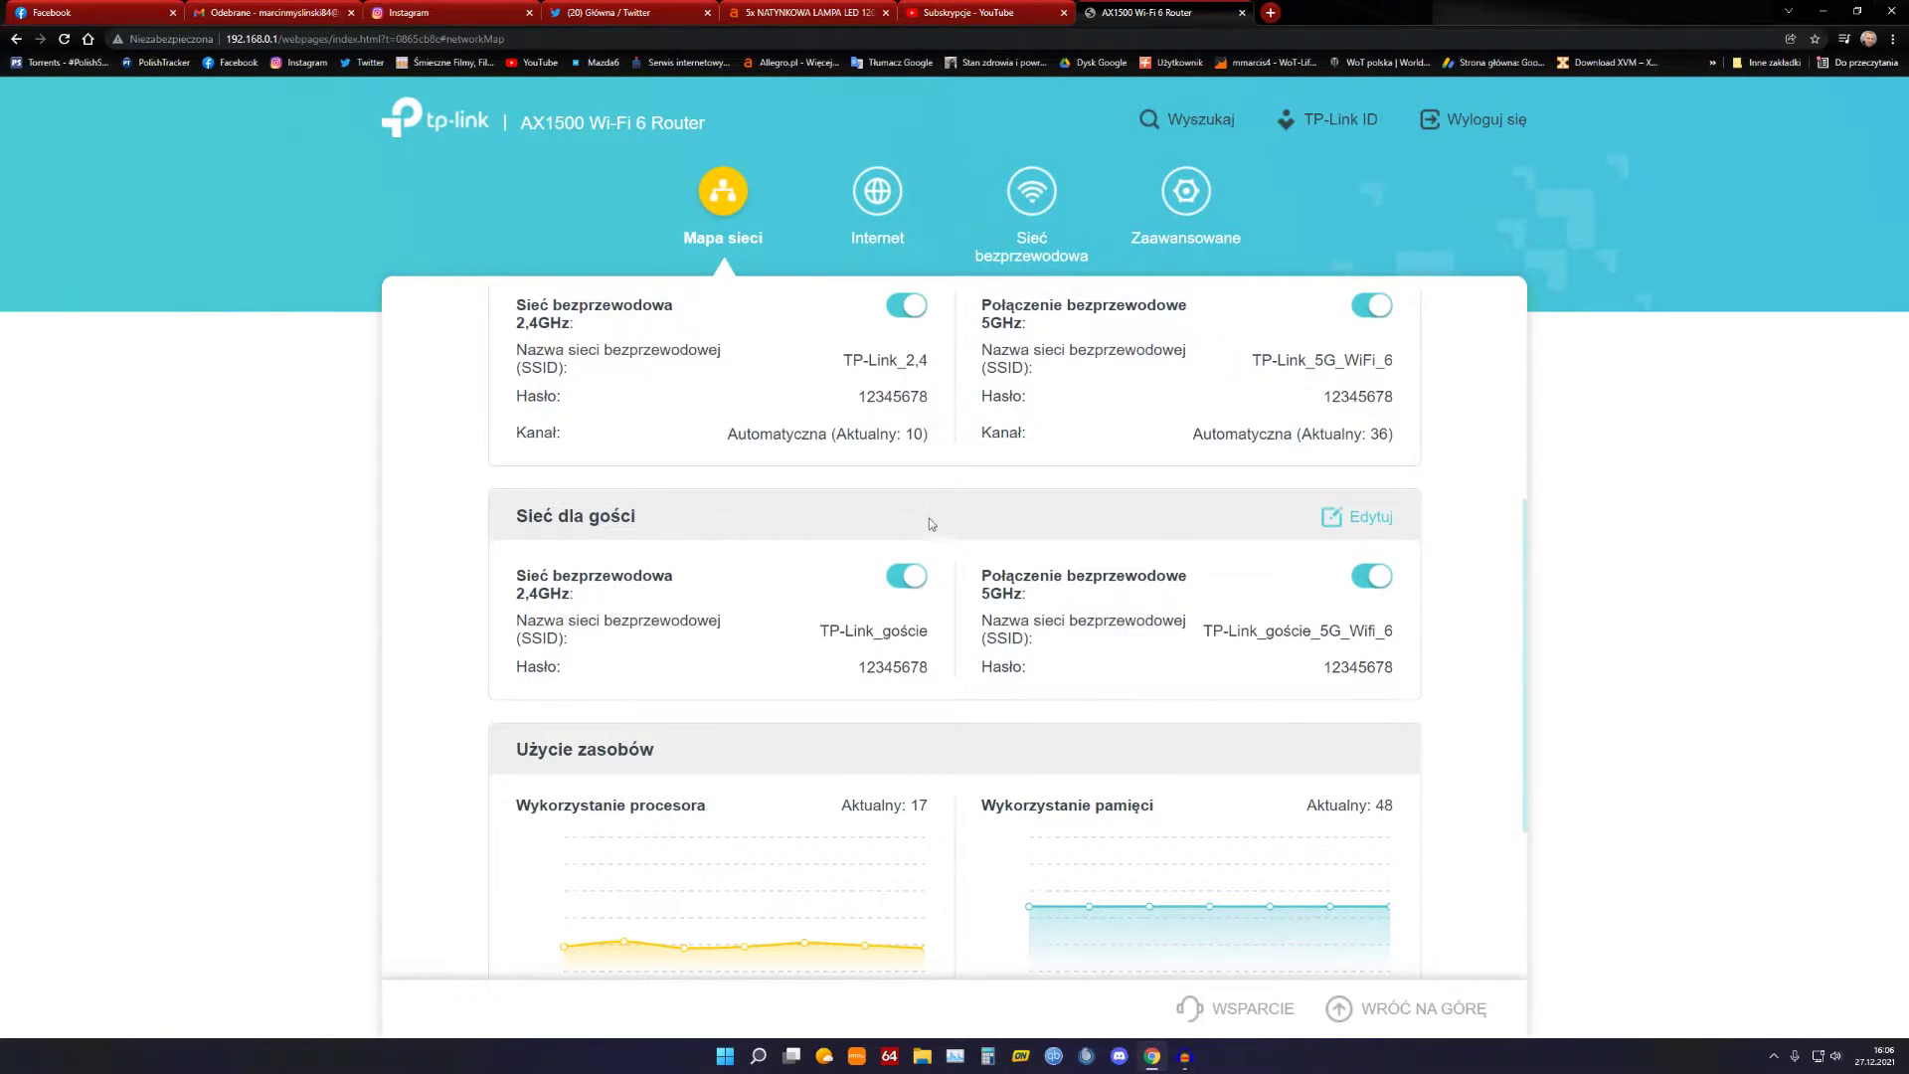
# Step: Compare the main and guest 2,4GHz password fields, and inspect the router's resource usage and Ethernet port status
pyautogui.moveTo(857, 395); pyautogui.dragTo(954, 410)
pyautogui.moveTo(845, 666); pyautogui.dragTo(942, 677)
pyautogui.click(840, 673)
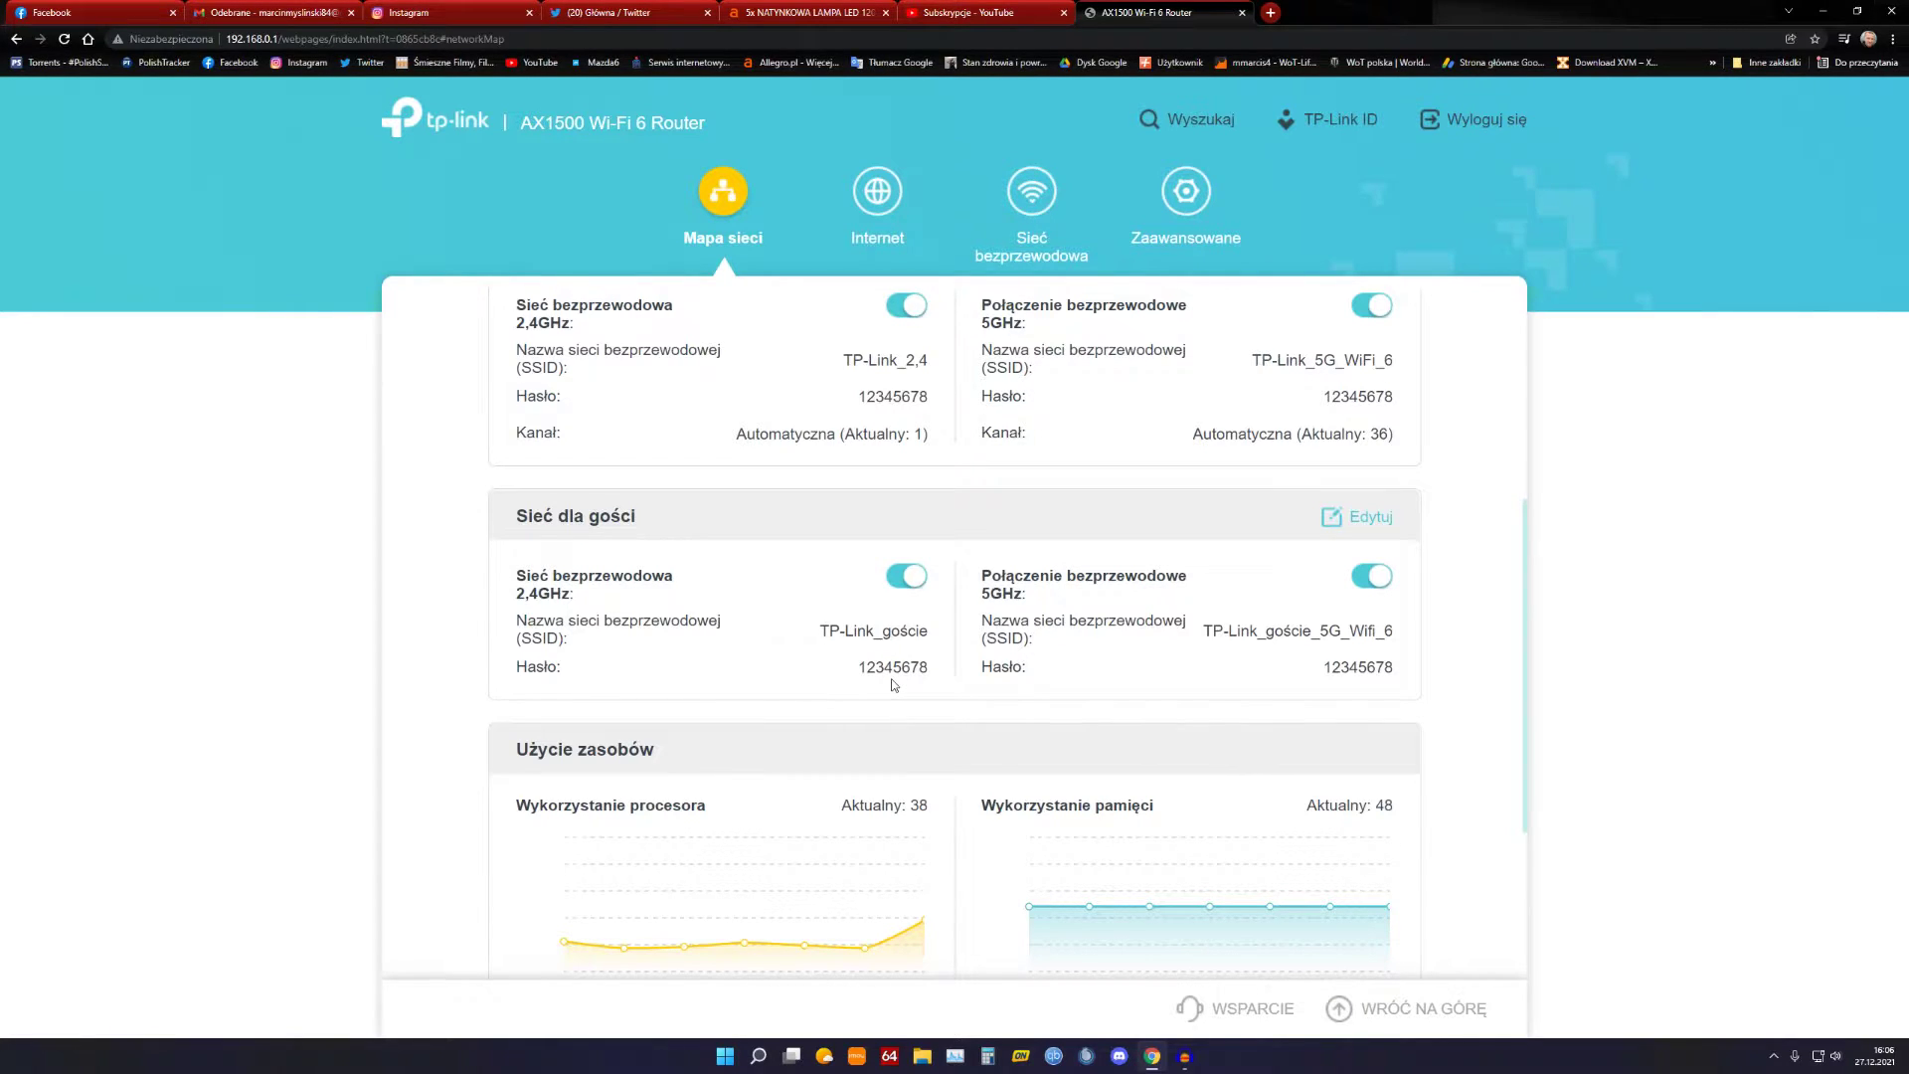
pyautogui.scroll(-3, 933, 736)
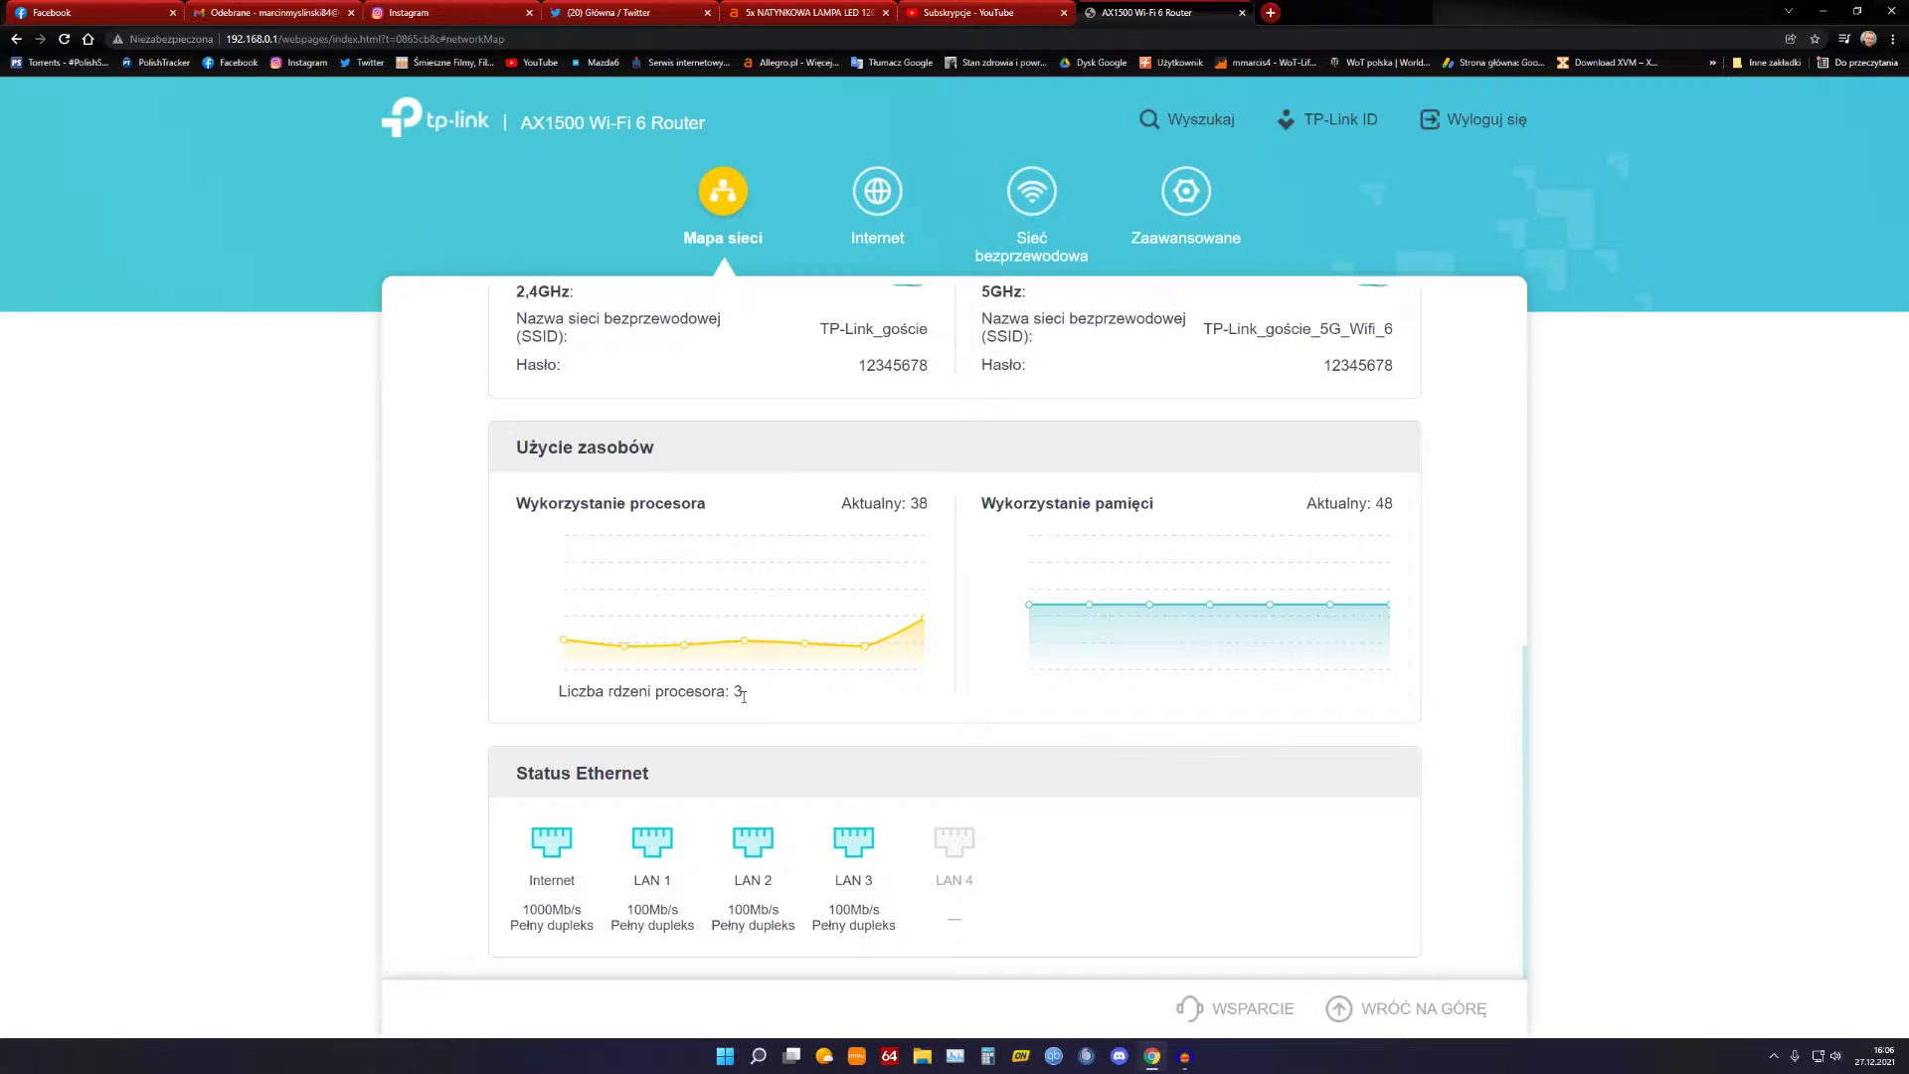
pyautogui.moveTo(928, 626)
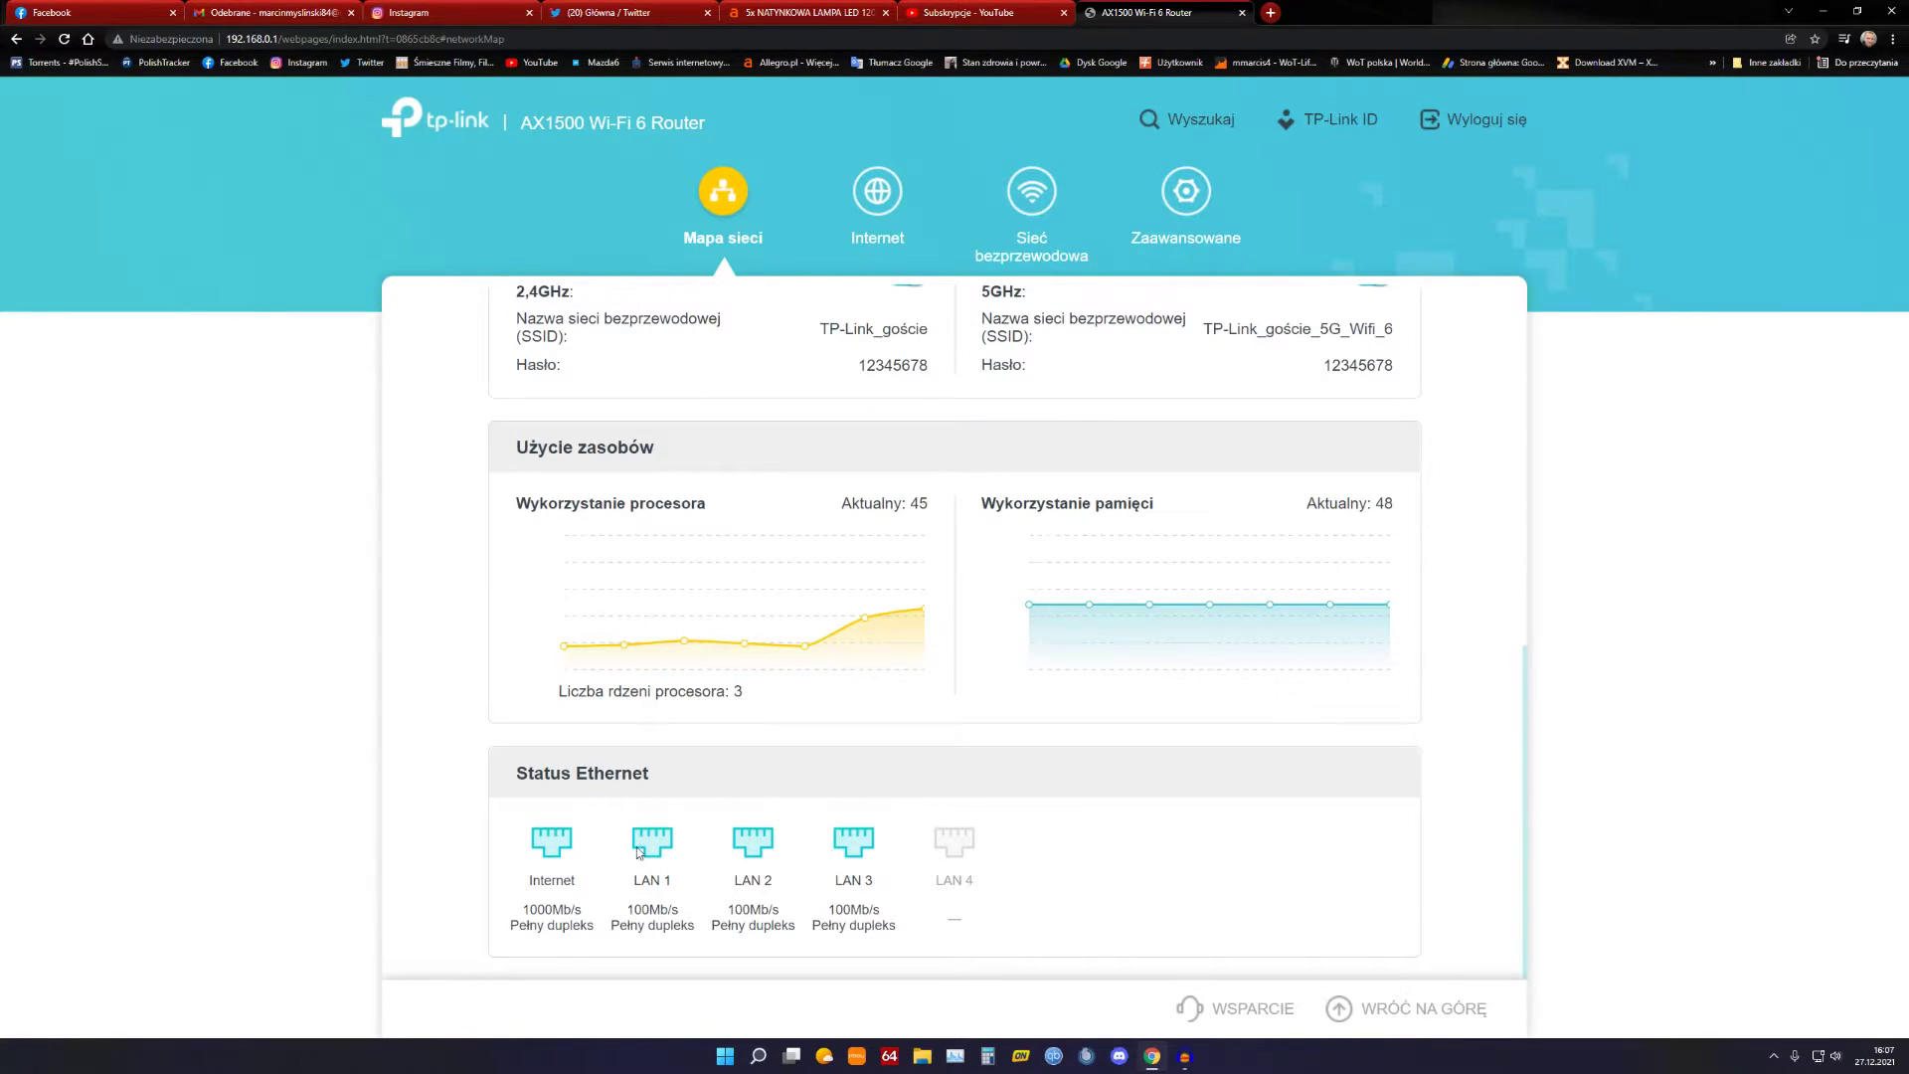
pyautogui.moveTo(538, 825); pyautogui.dragTo(606, 831)
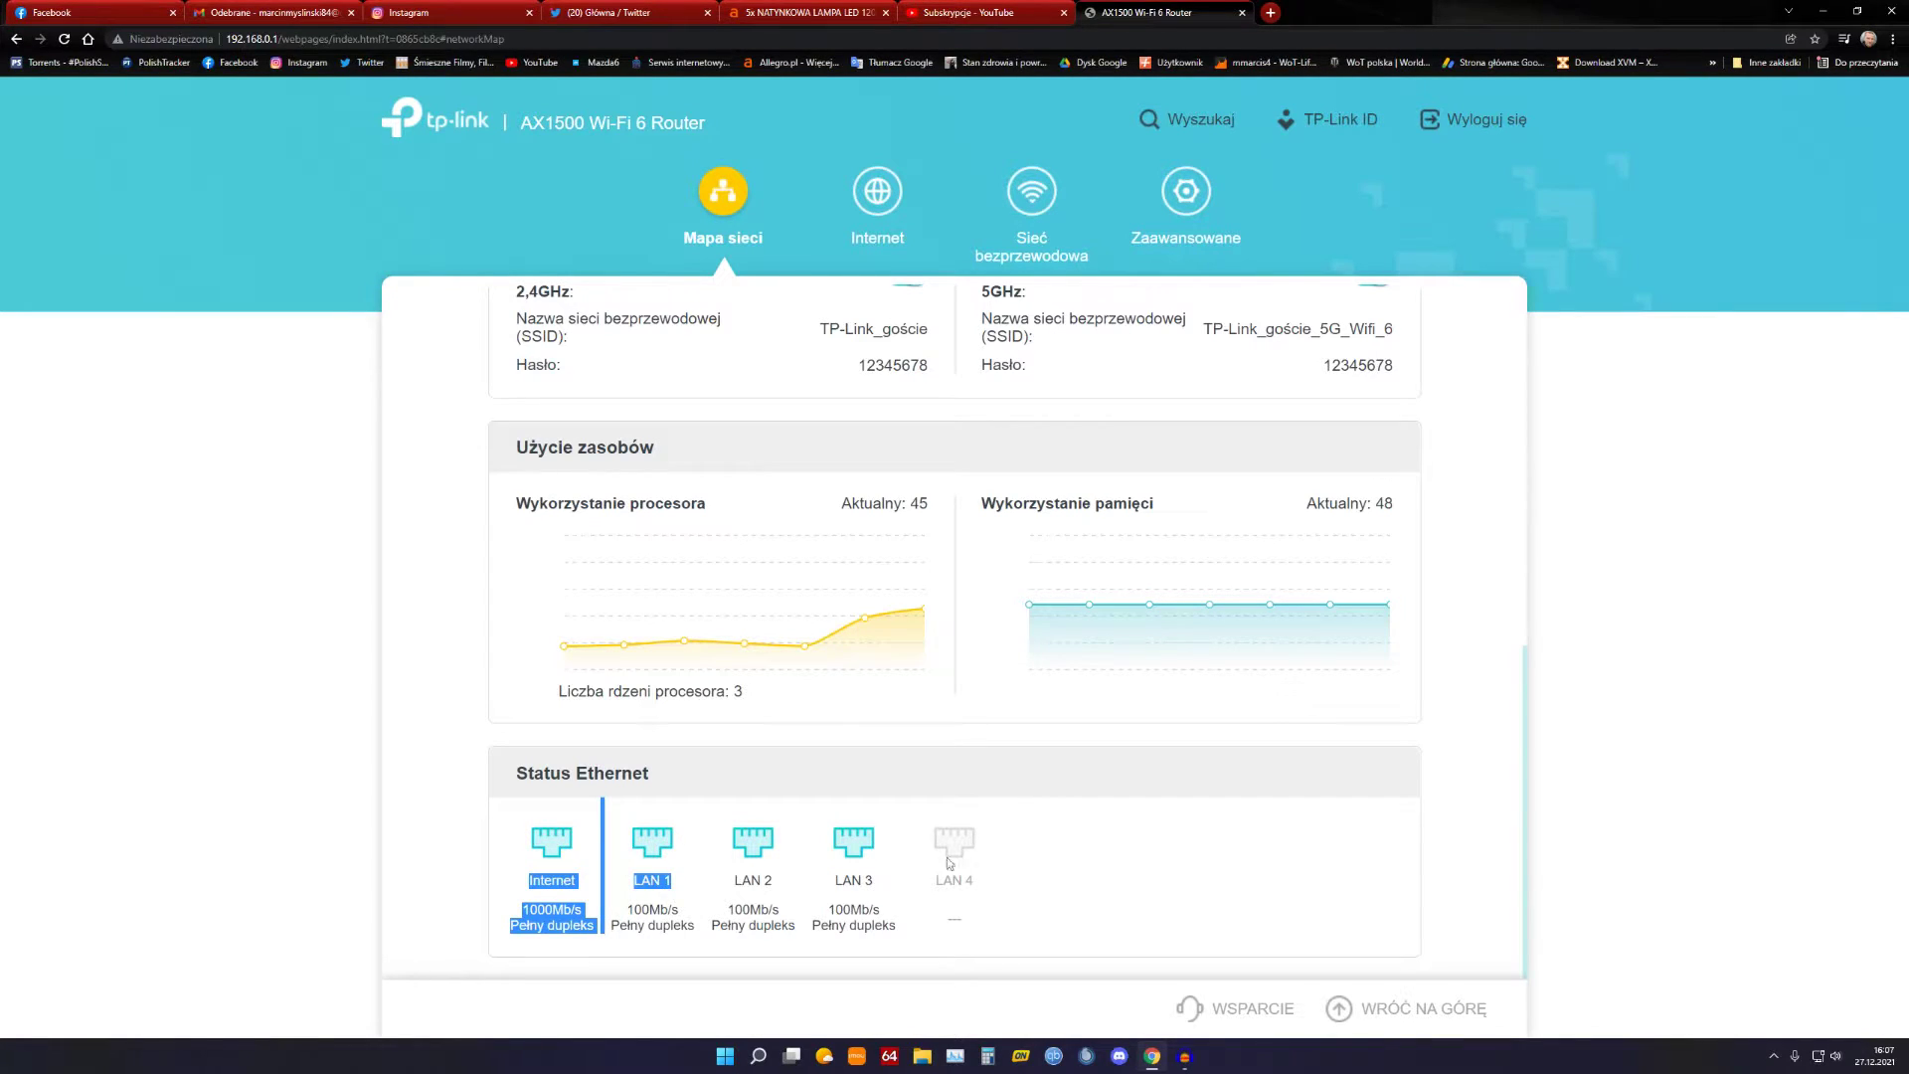
pyautogui.click(850, 853)
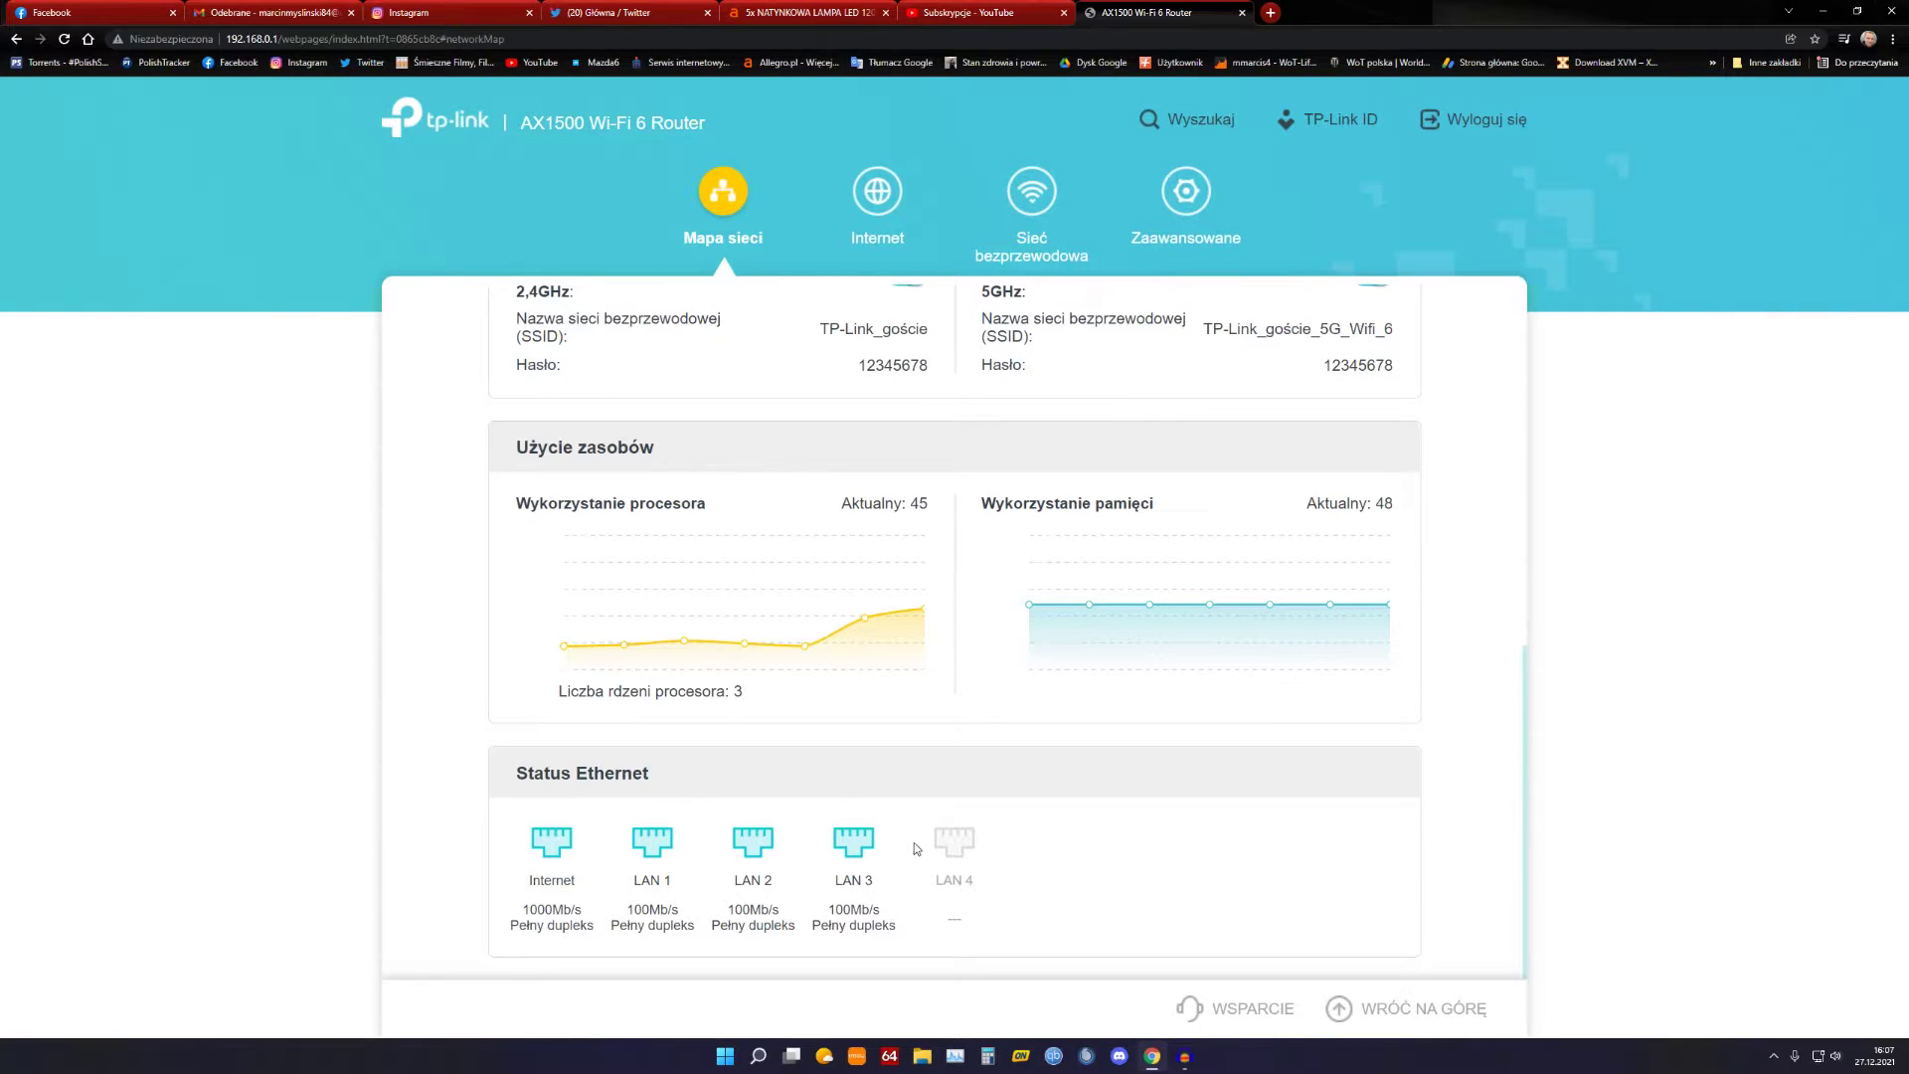
# Step: Show the mesh devices section and bring up the list of OneMesh devices in a separate tab
pyautogui.scroll(5, 888, 831)
pyautogui.click(1084, 378)
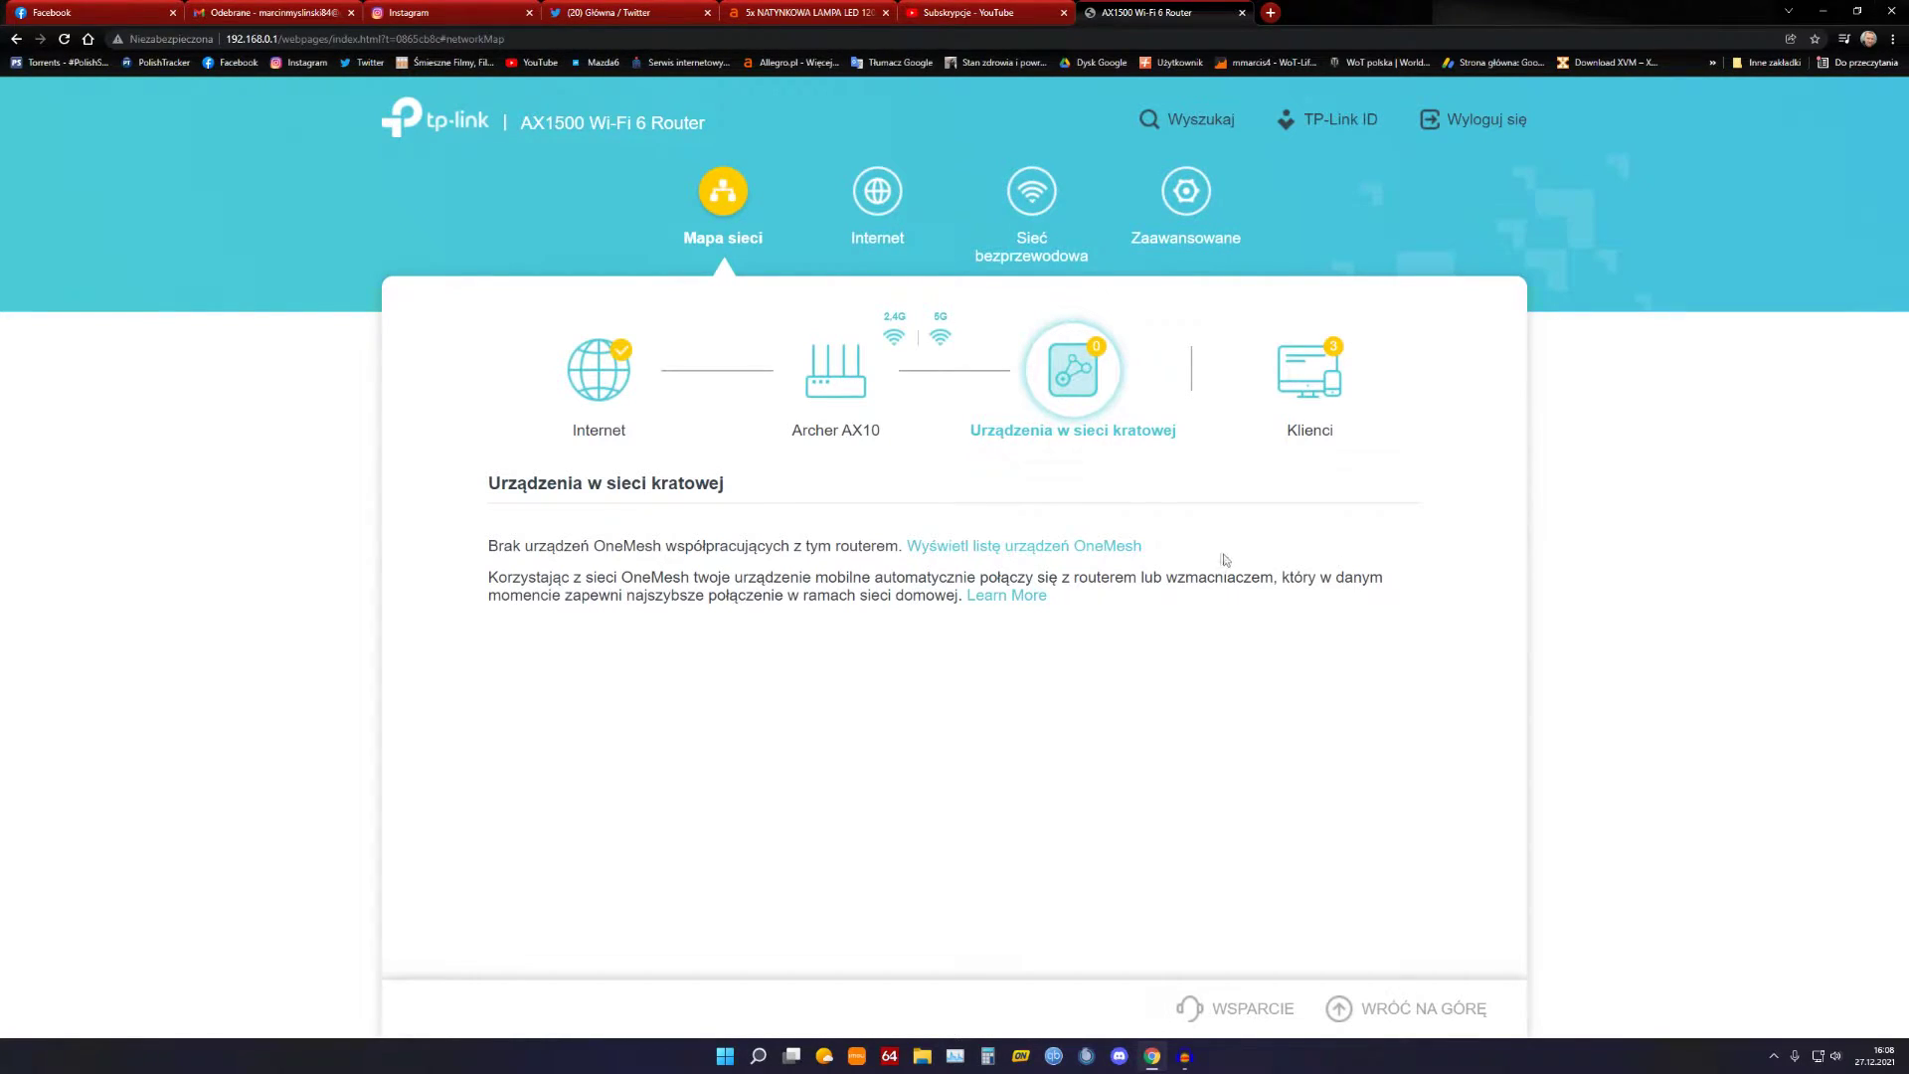
pyautogui.moveTo(1153, 551); pyautogui.dragTo(1074, 549)
pyautogui.click(1038, 650)
pyautogui.middleClick(1028, 552)
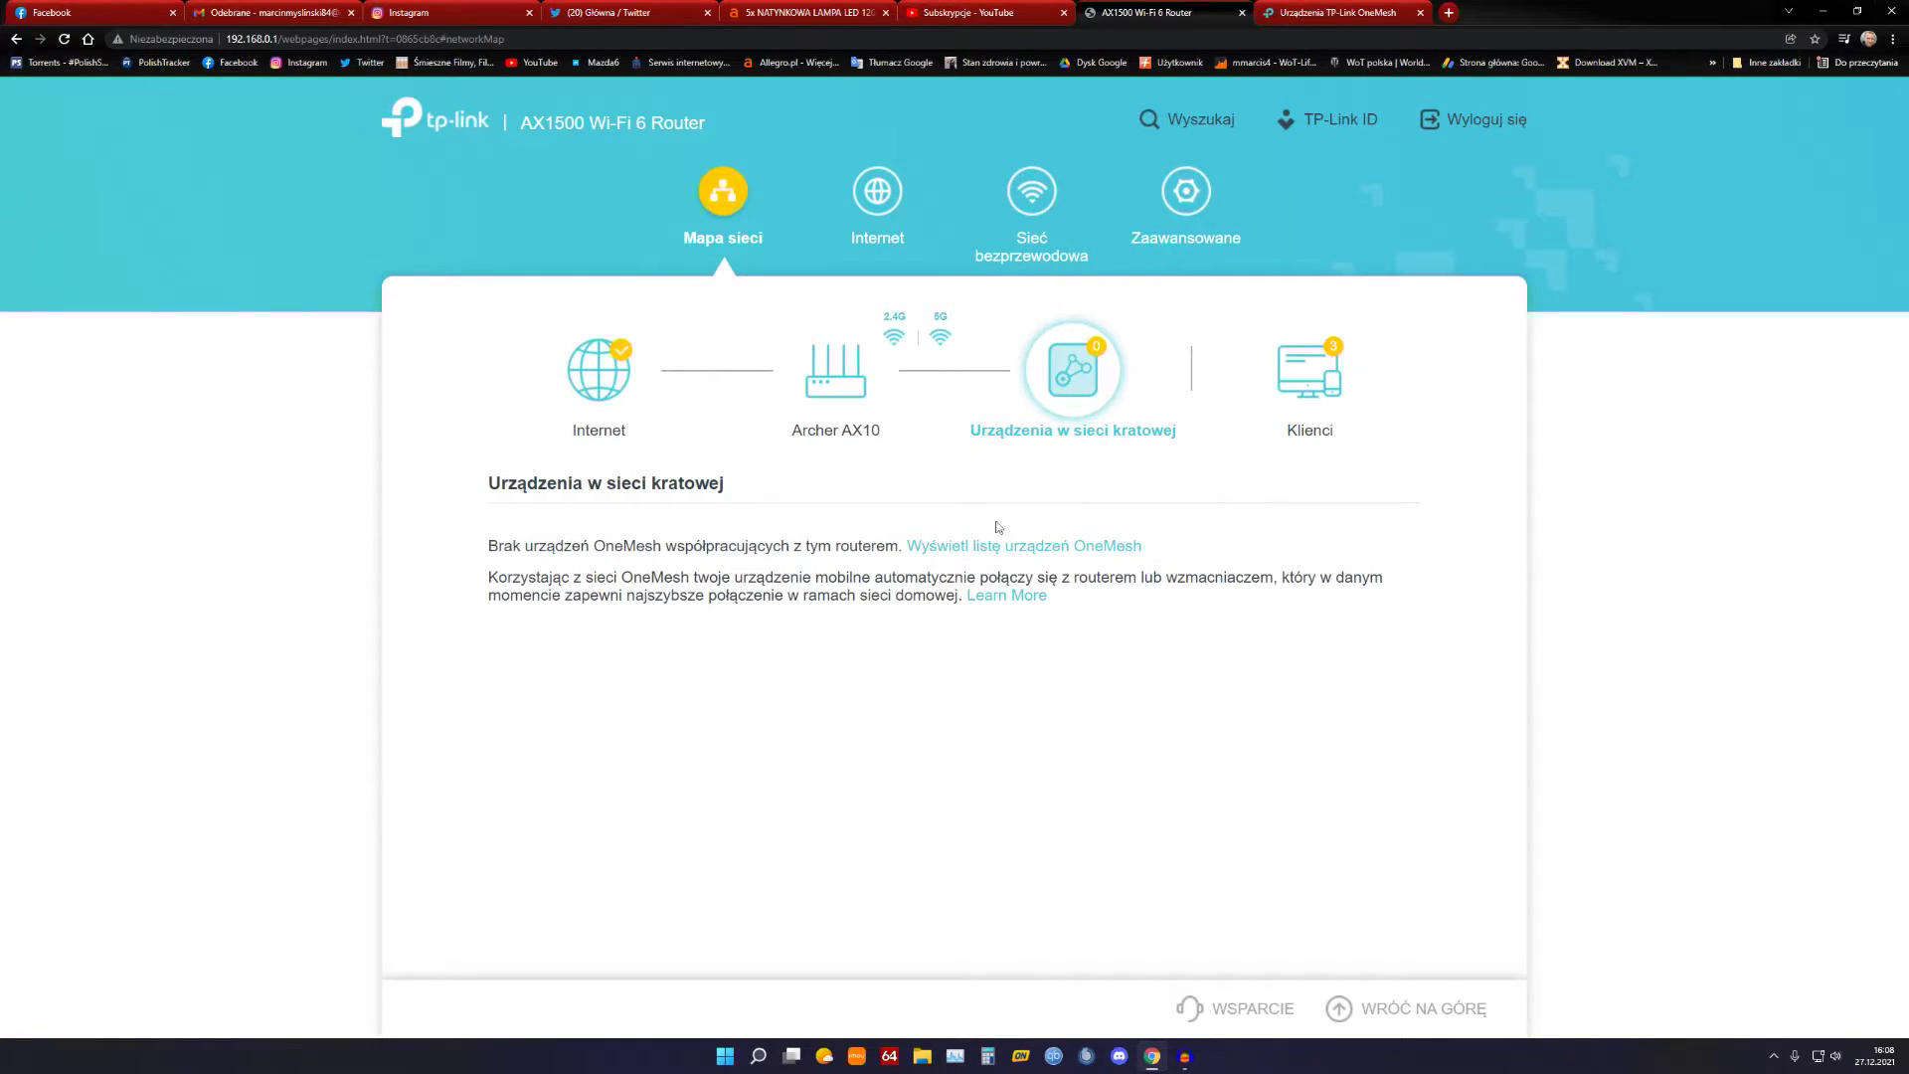
pyautogui.click(1337, 12)
# Step: Review the OneMesh signal boosters, expanding the category to show all models
pyautogui.scroll(-5, 1093, 596)
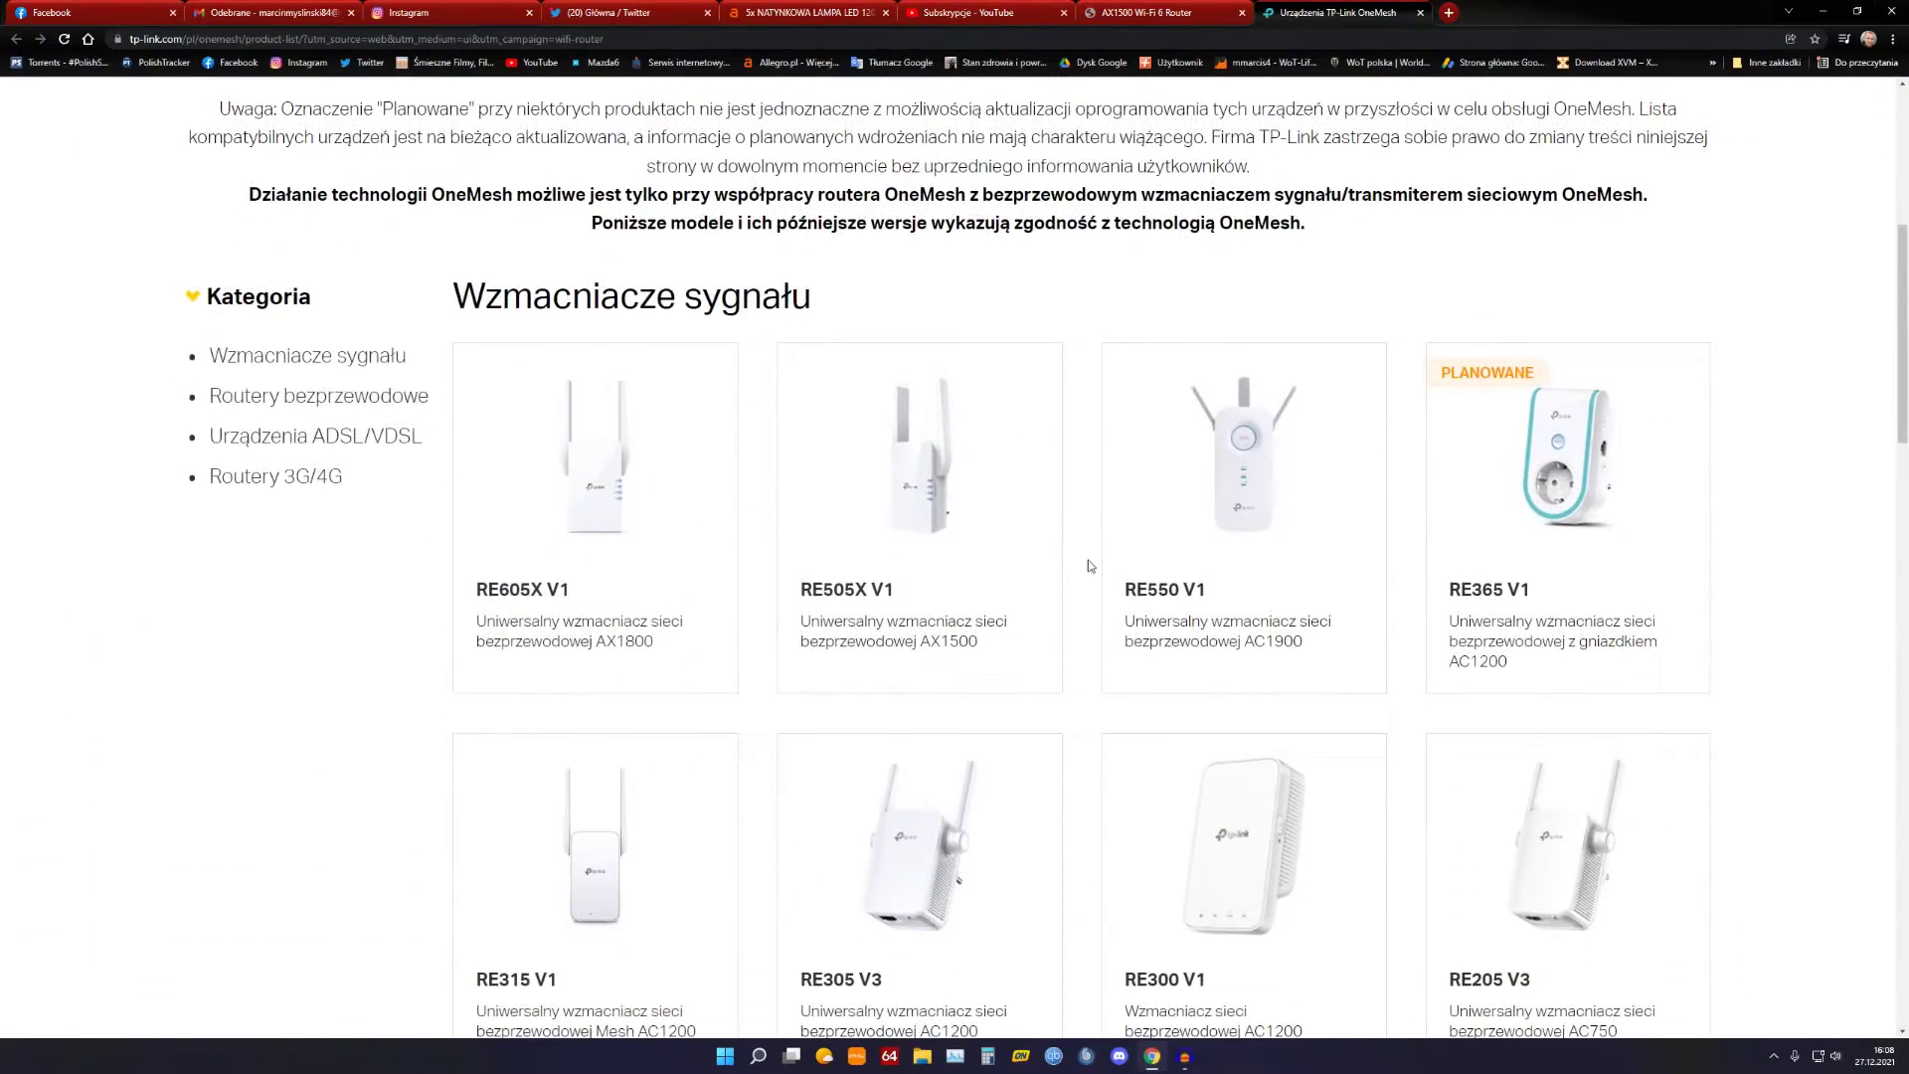
pyautogui.scroll(-1, 1091, 565)
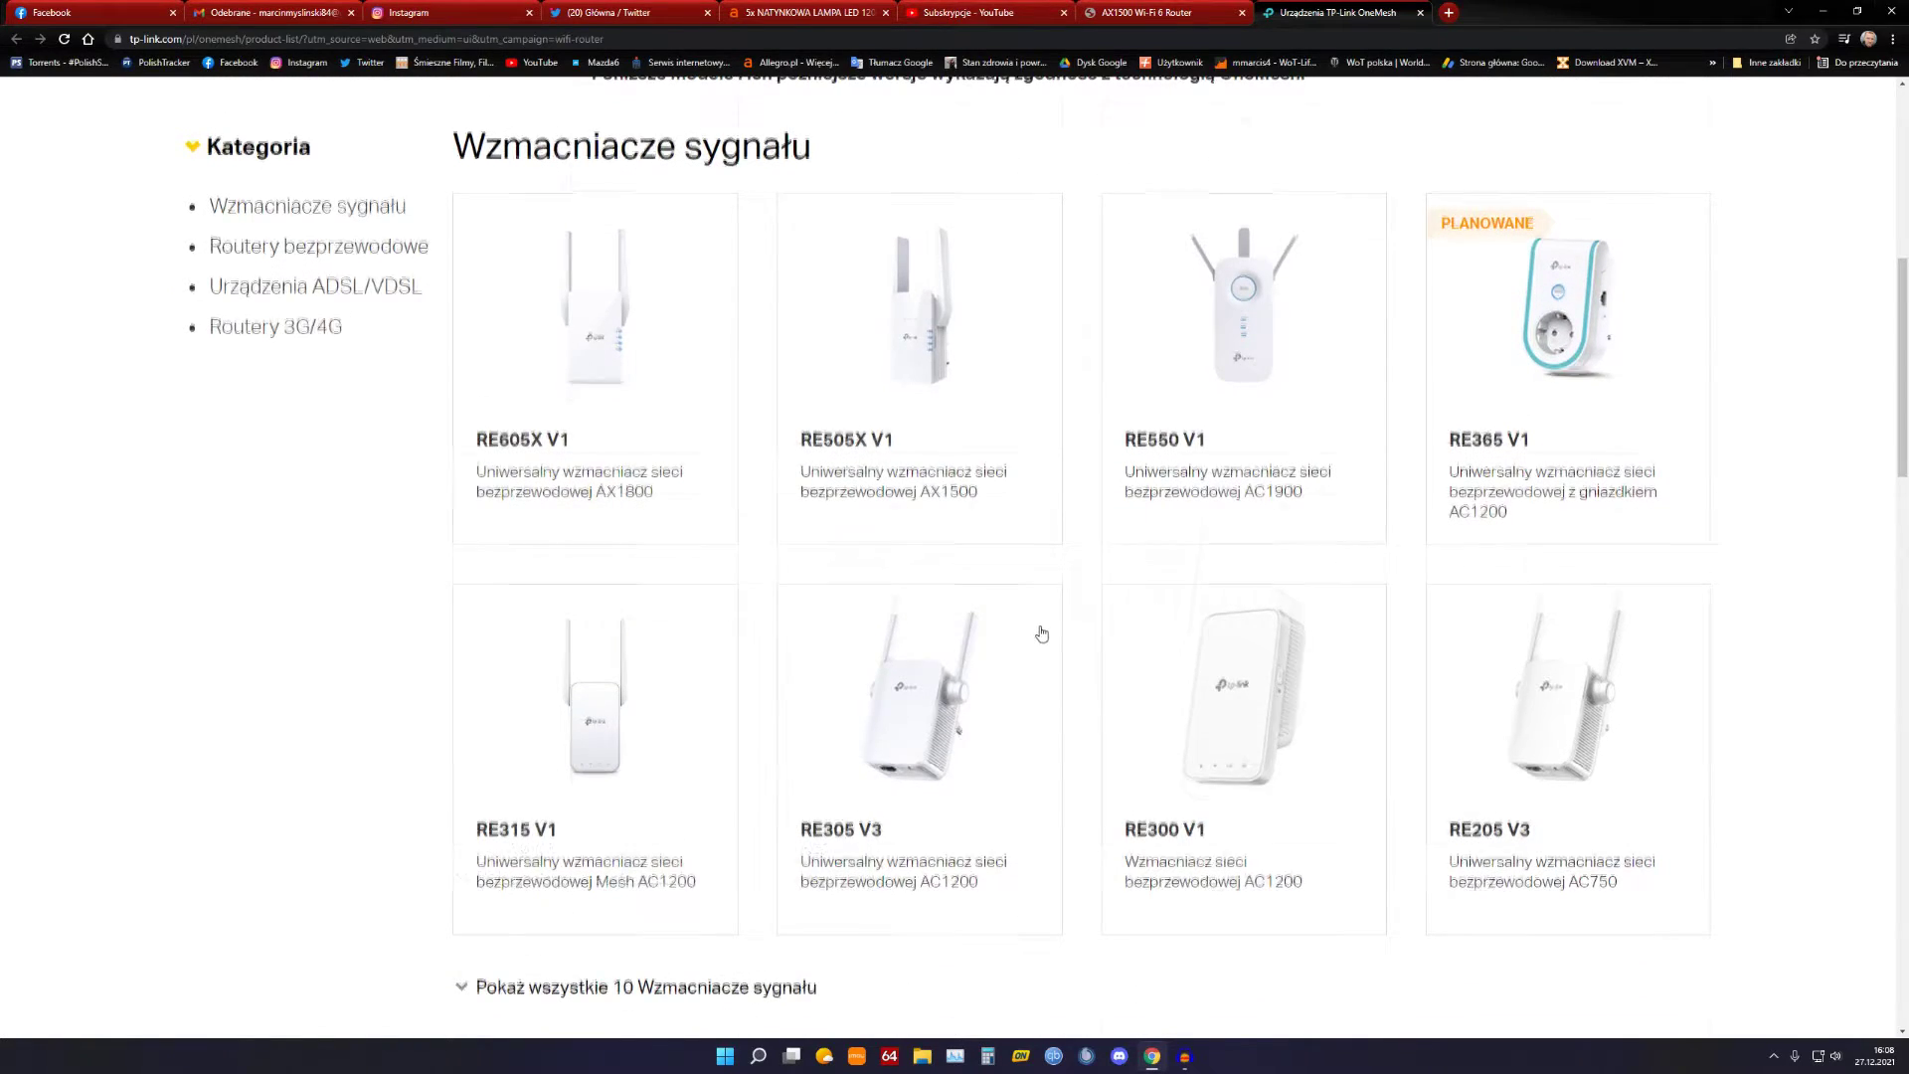
pyautogui.scroll(-1, 1040, 631)
pyautogui.click(672, 839)
pyautogui.scroll(-1, 1354, 723)
pyautogui.scroll(2, 1390, 701)
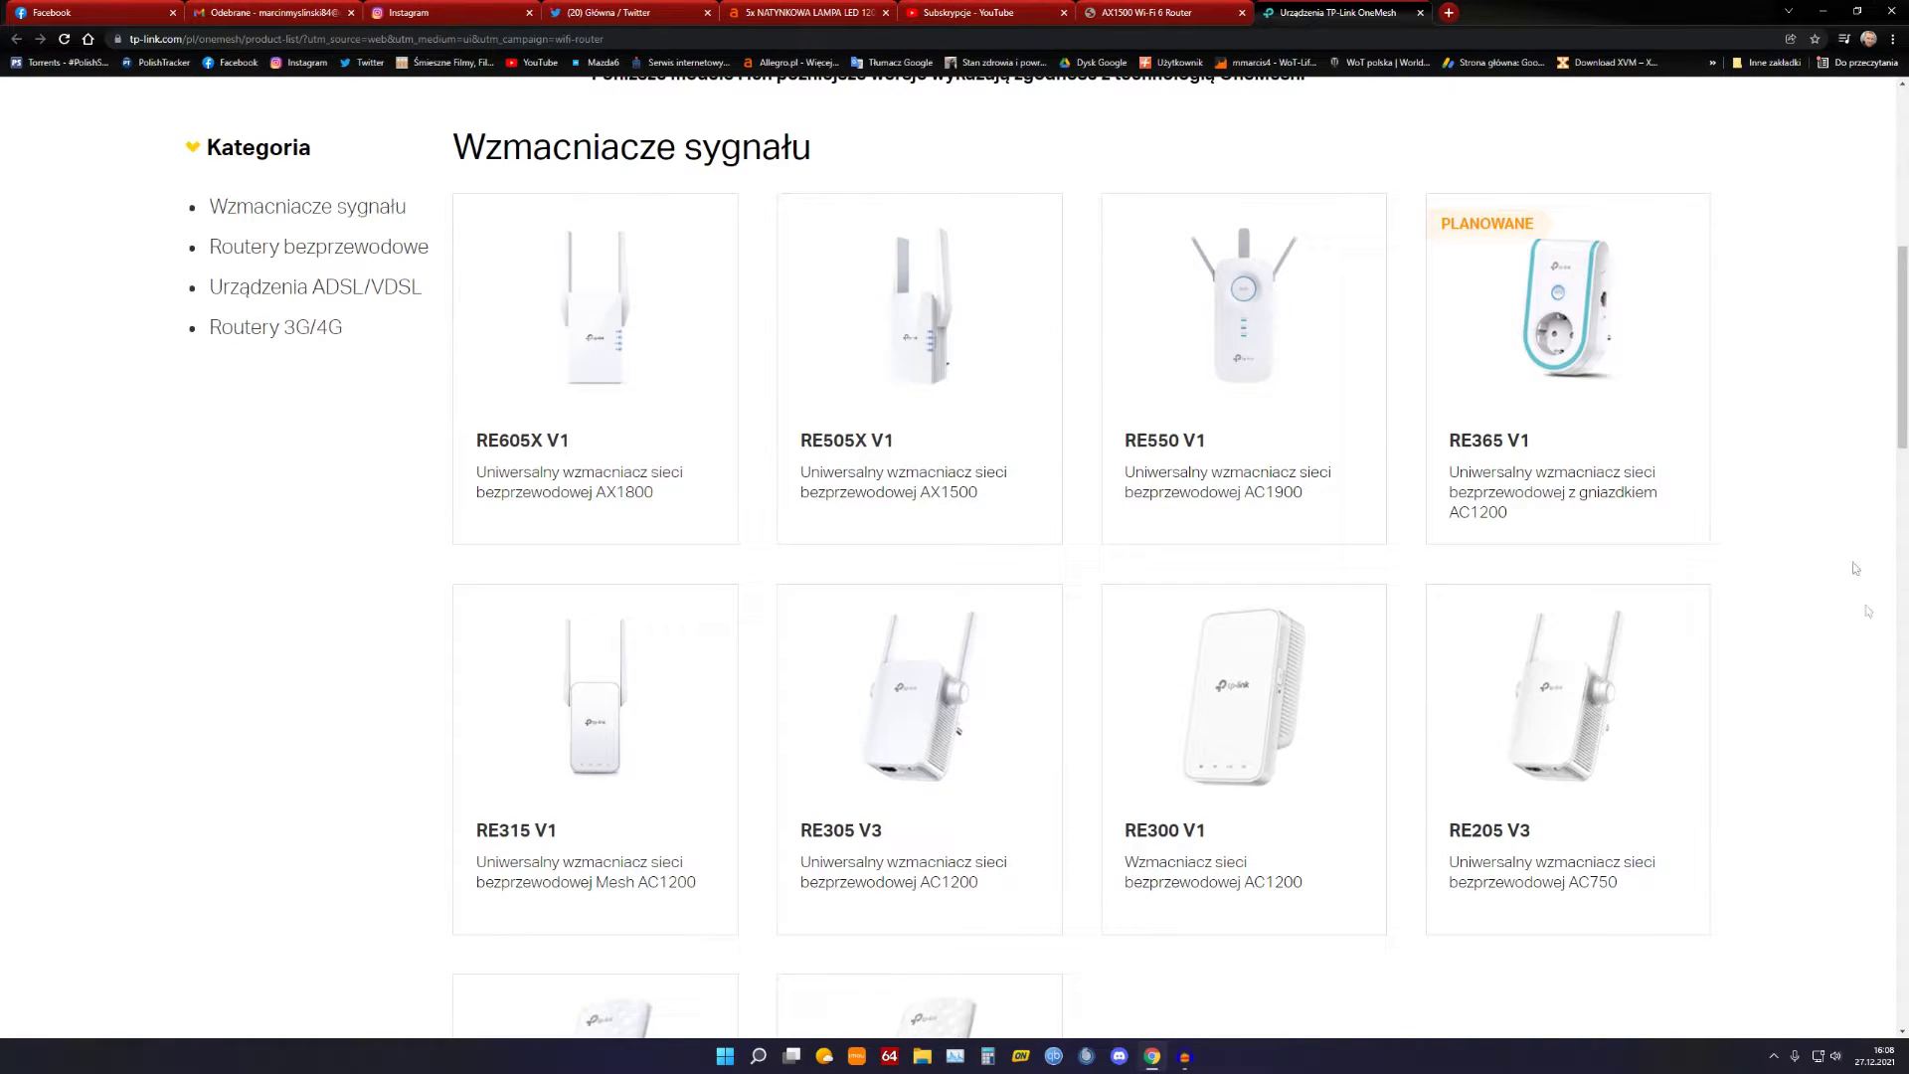
# Step: Look through the OneMesh wireless routers, highlighting the Archer AX1500 V1 and Archer C6U V1 model names
pyautogui.scroll(-9, 979, 701)
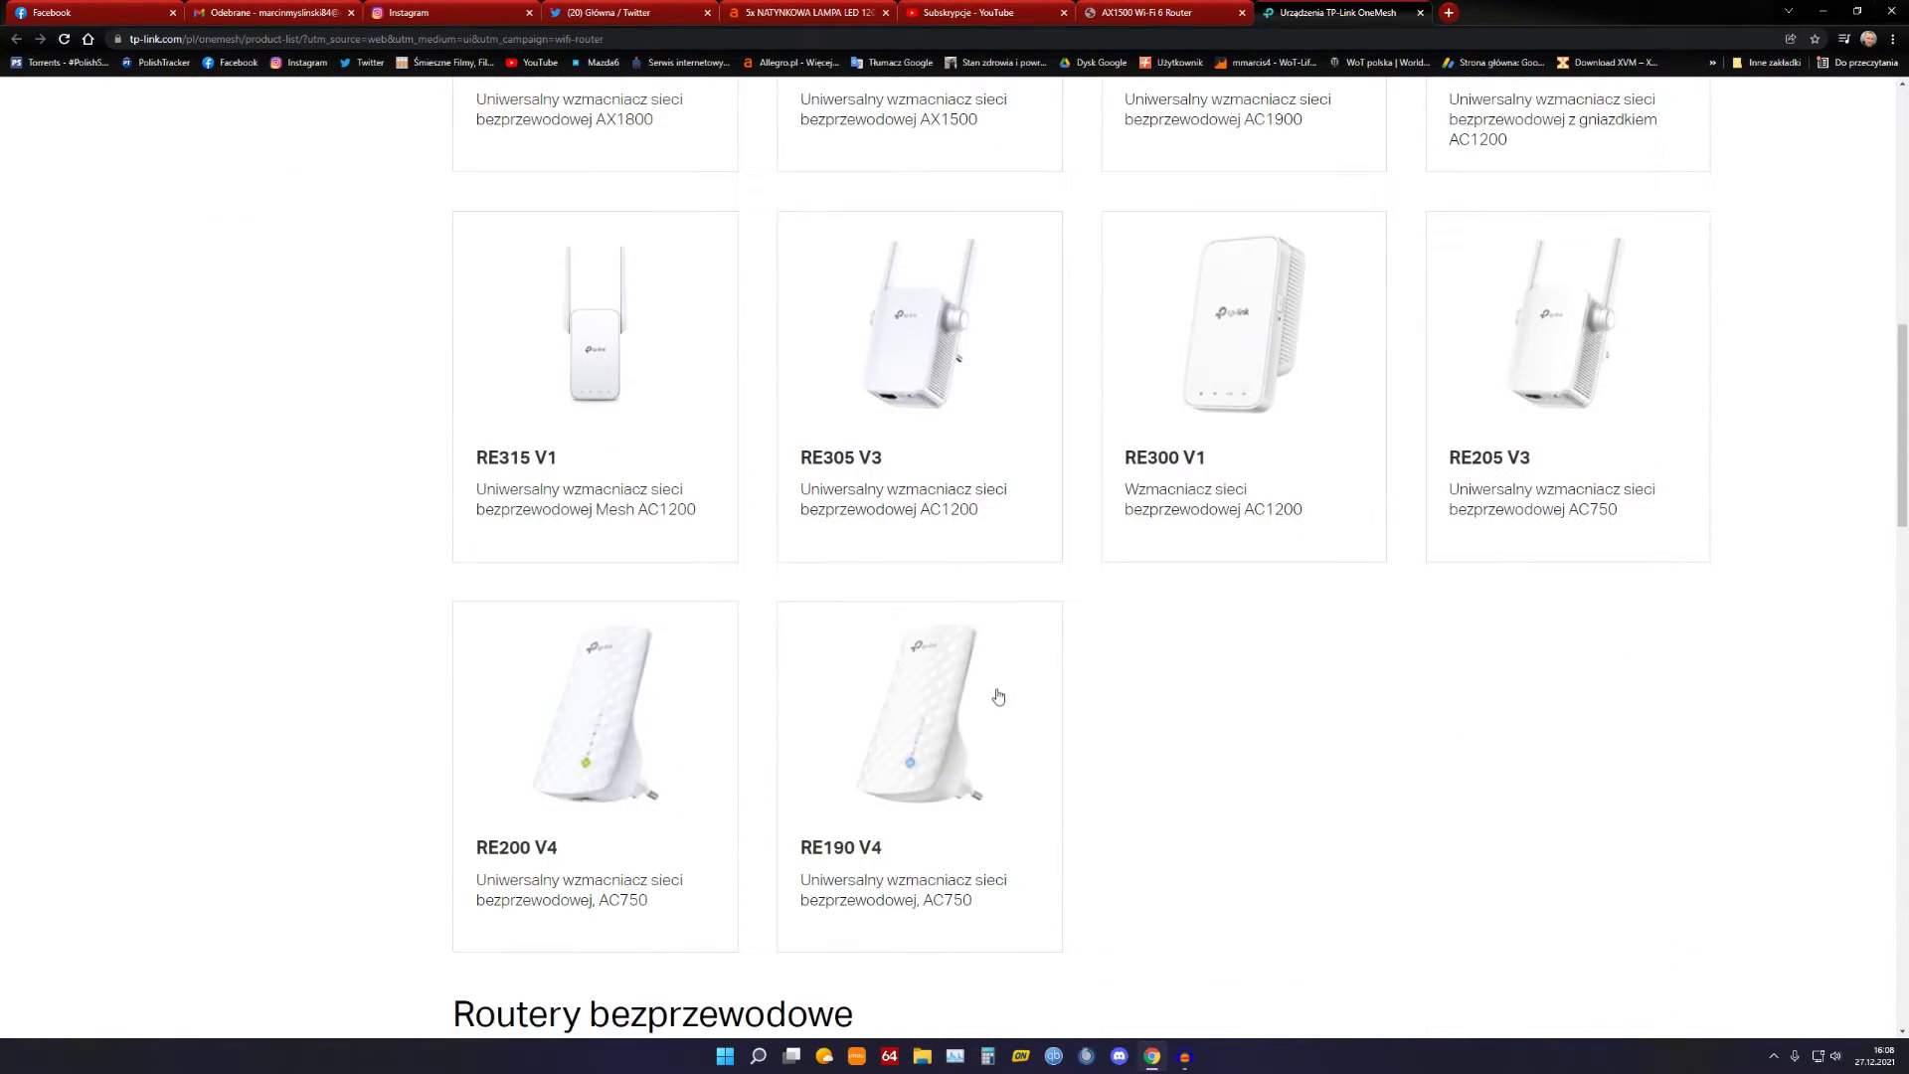
pyautogui.scroll(-5, 961, 589)
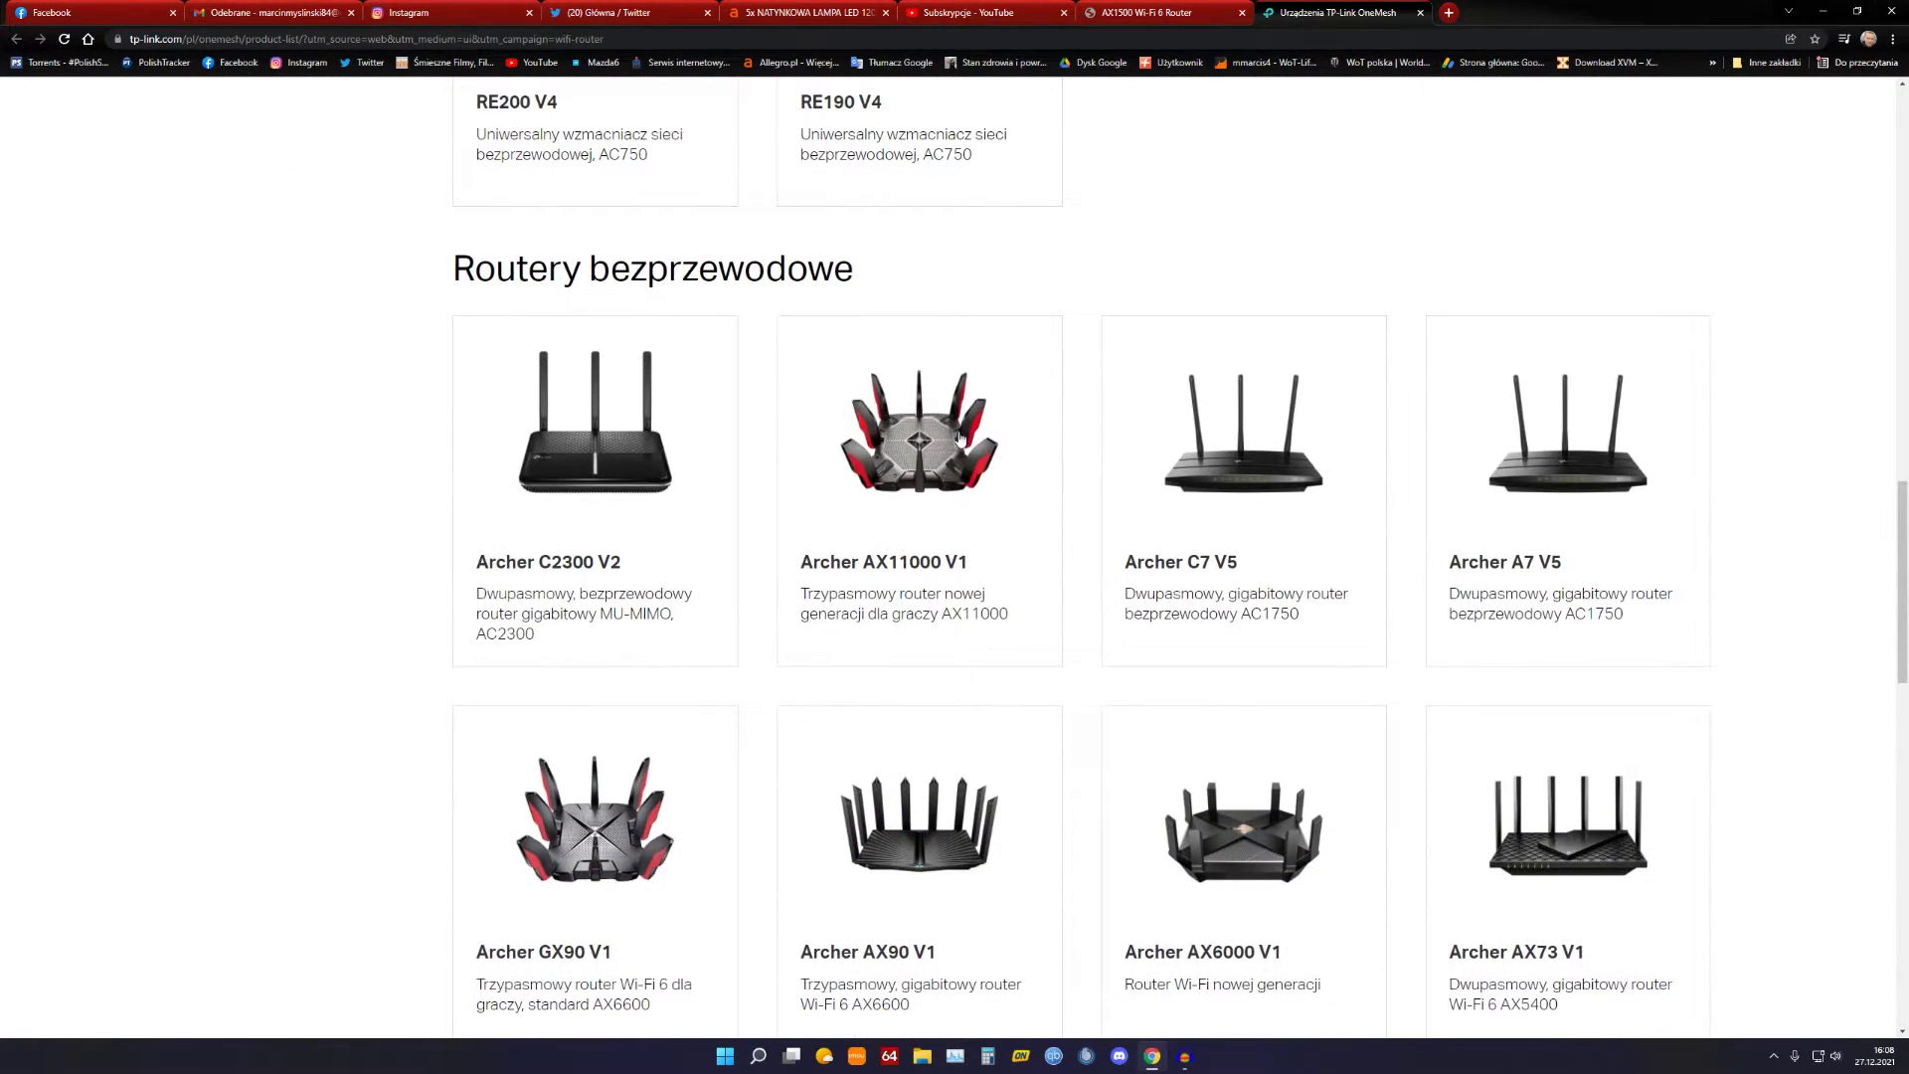
pyautogui.click(592, 803)
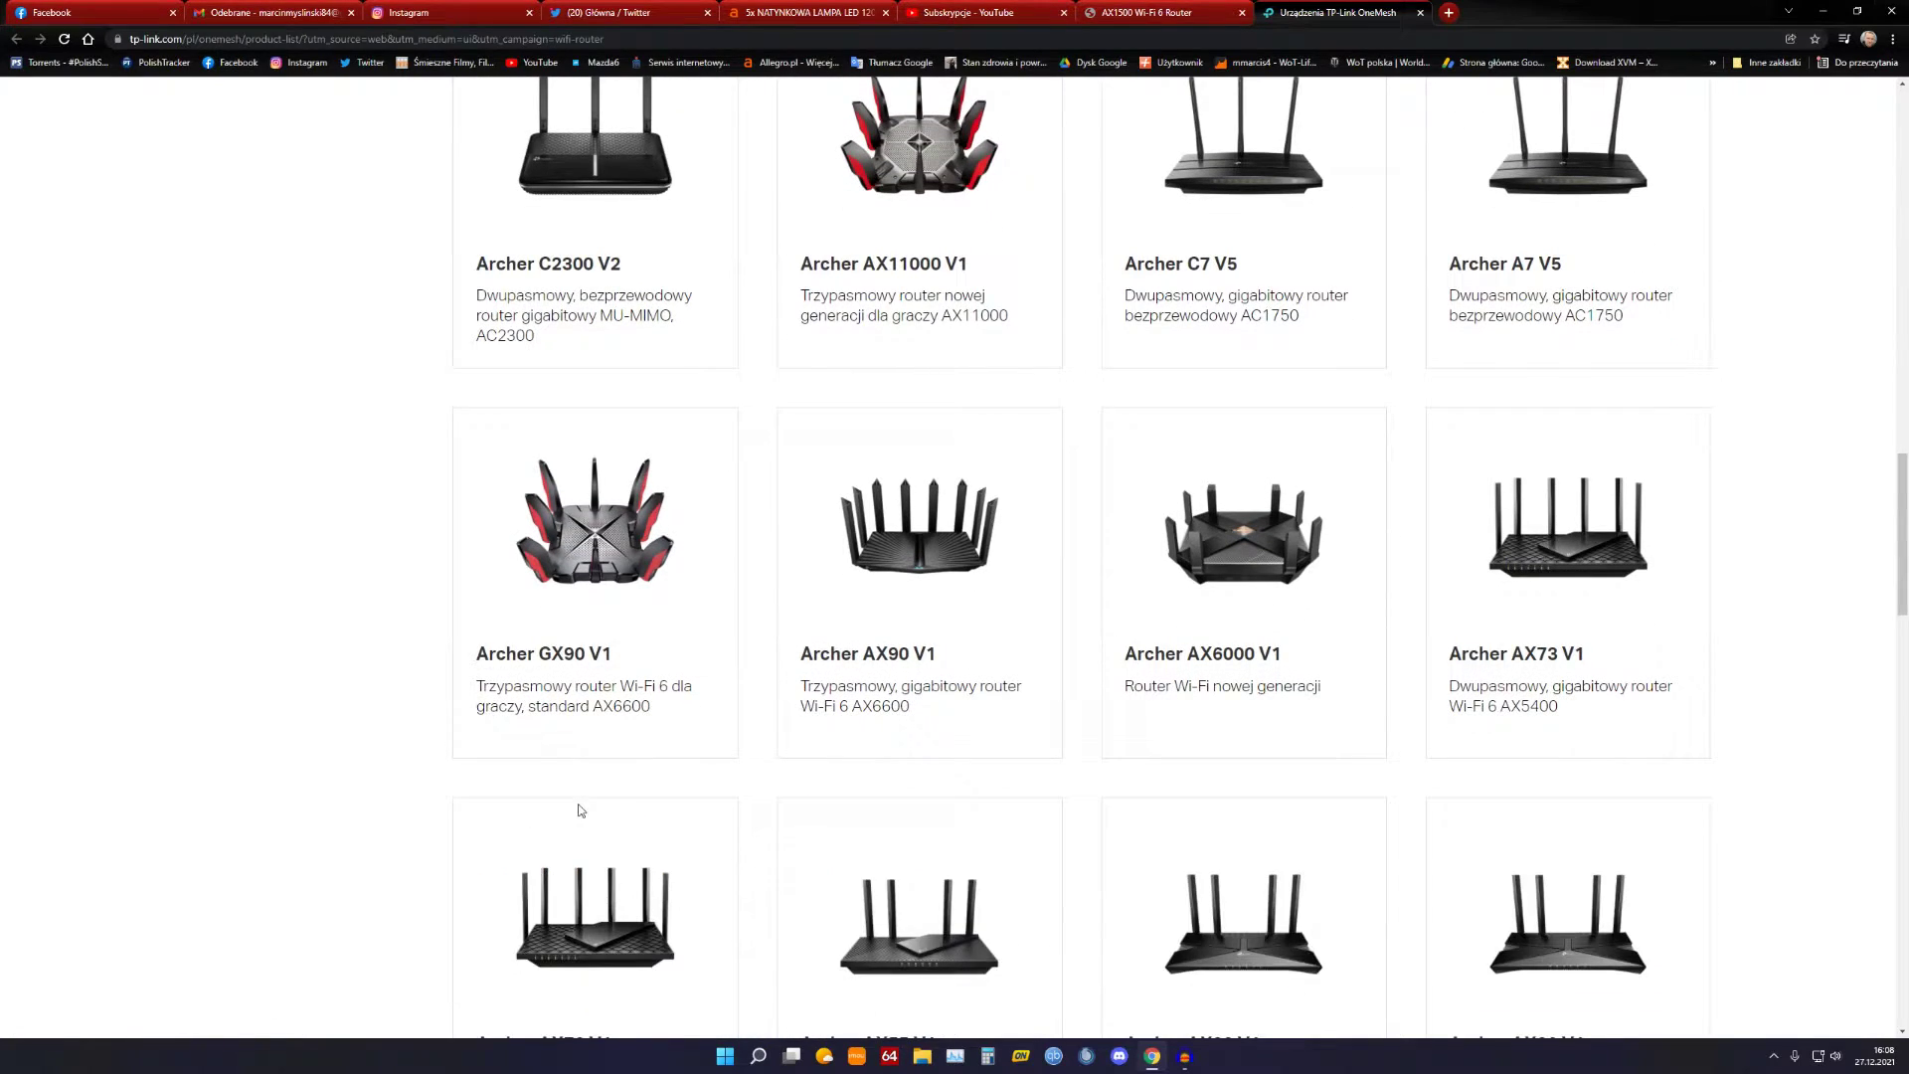
pyautogui.scroll(-2, 1045, 666)
pyautogui.scroll(-4, 1042, 656)
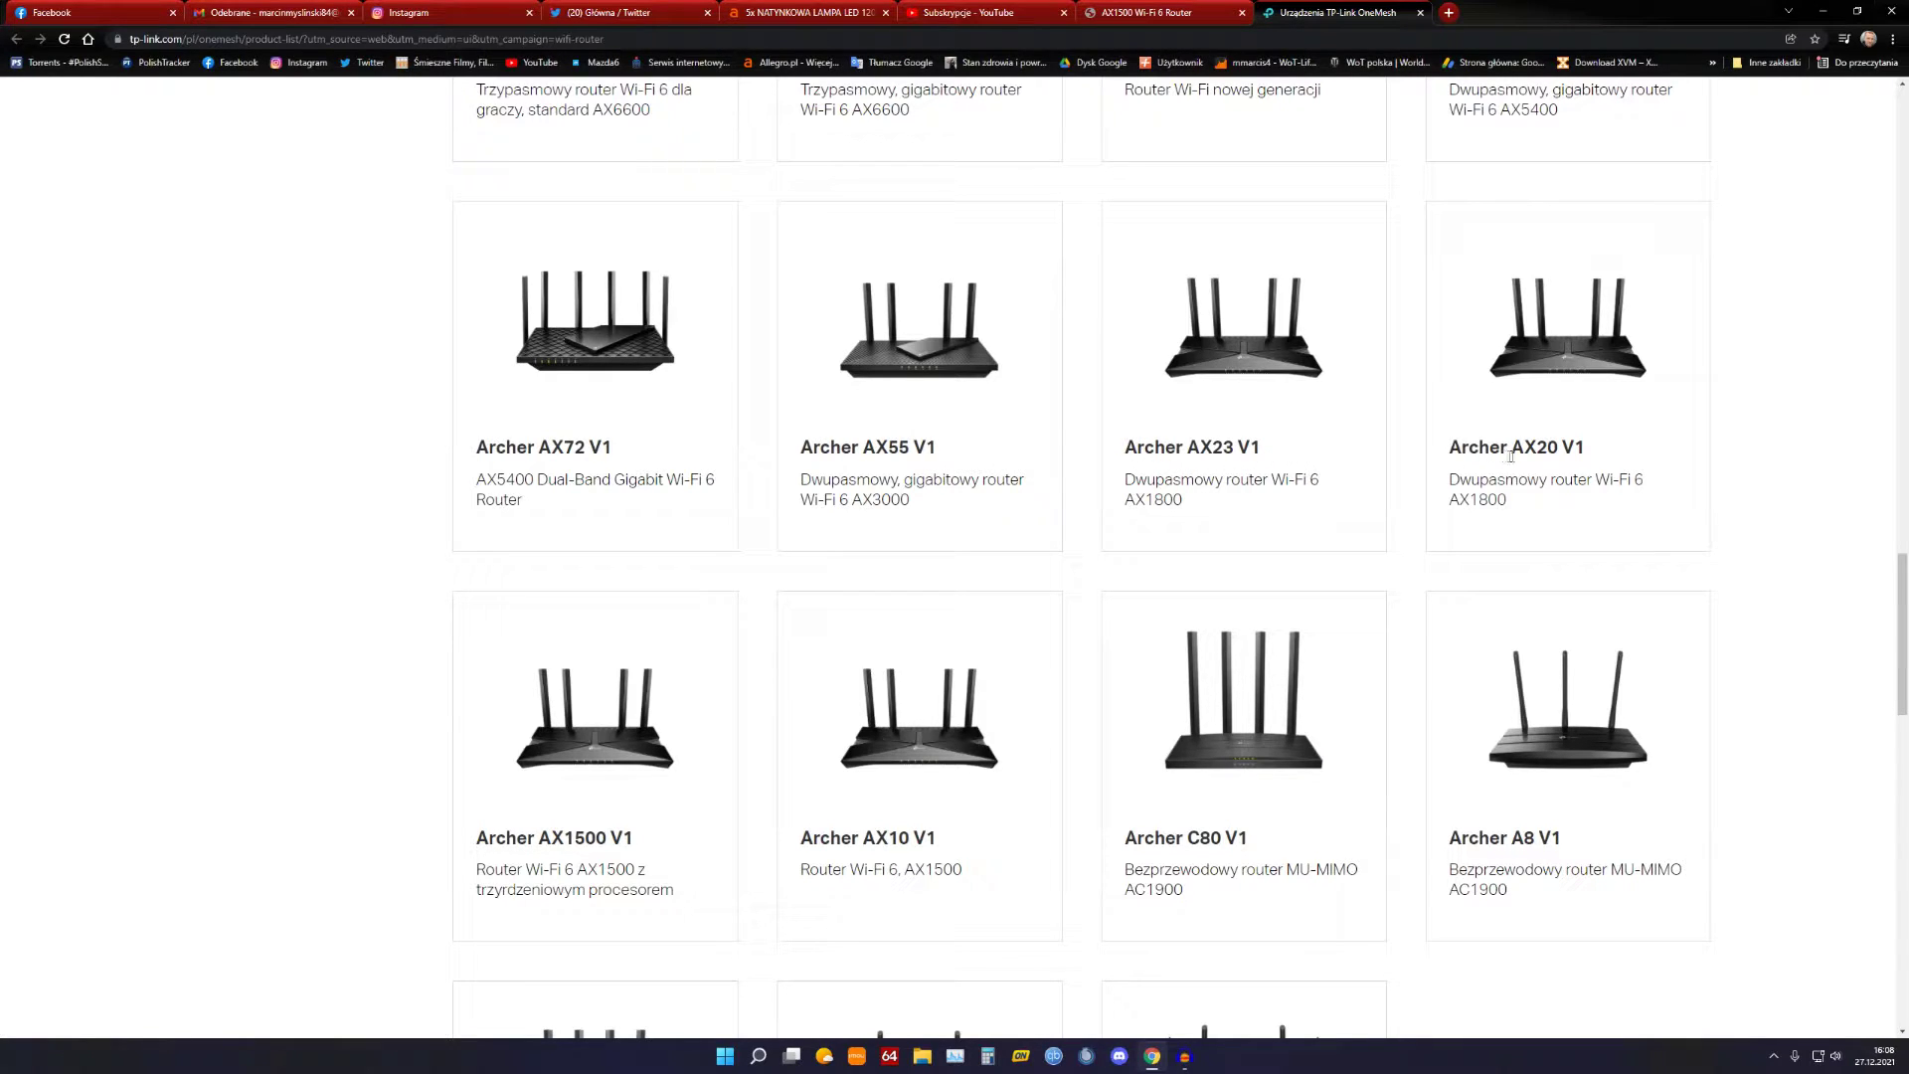
pyautogui.scroll(-1, 696, 786)
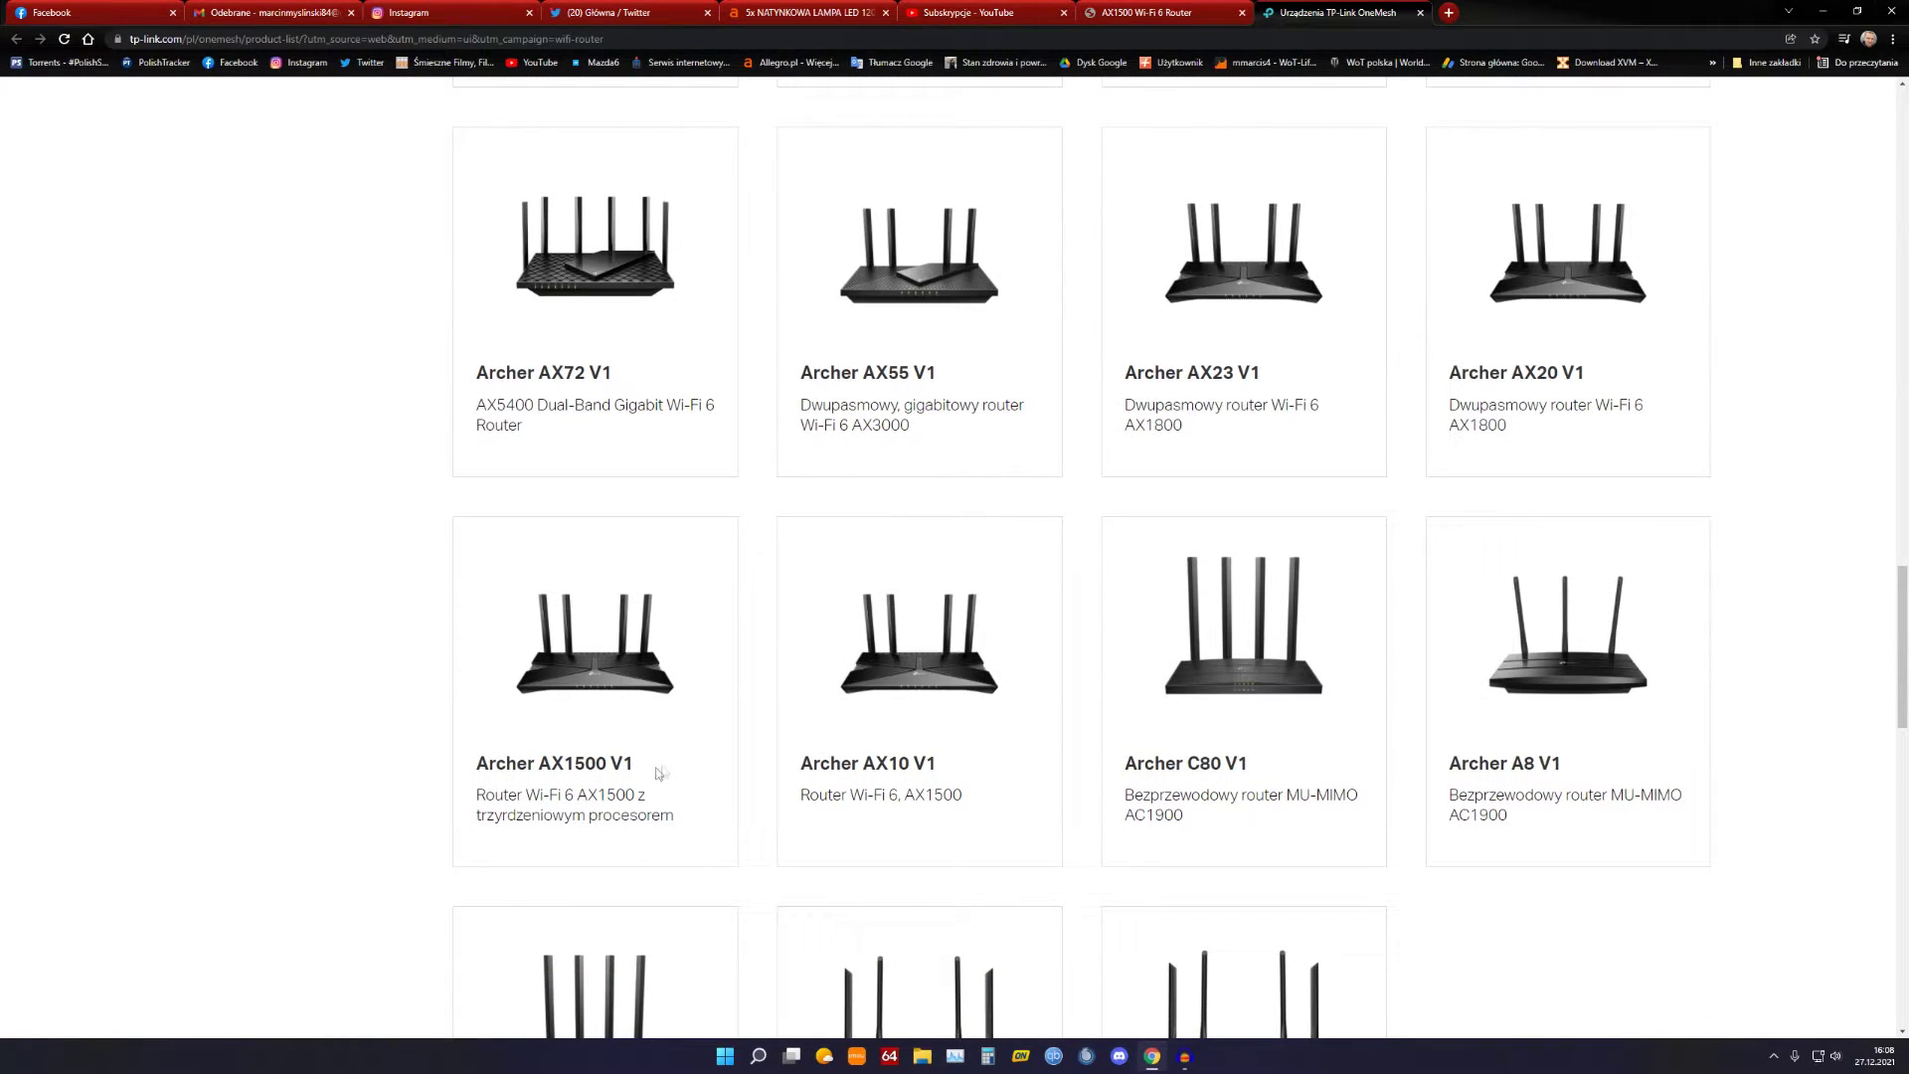
pyautogui.moveTo(474, 764); pyautogui.dragTo(653, 774)
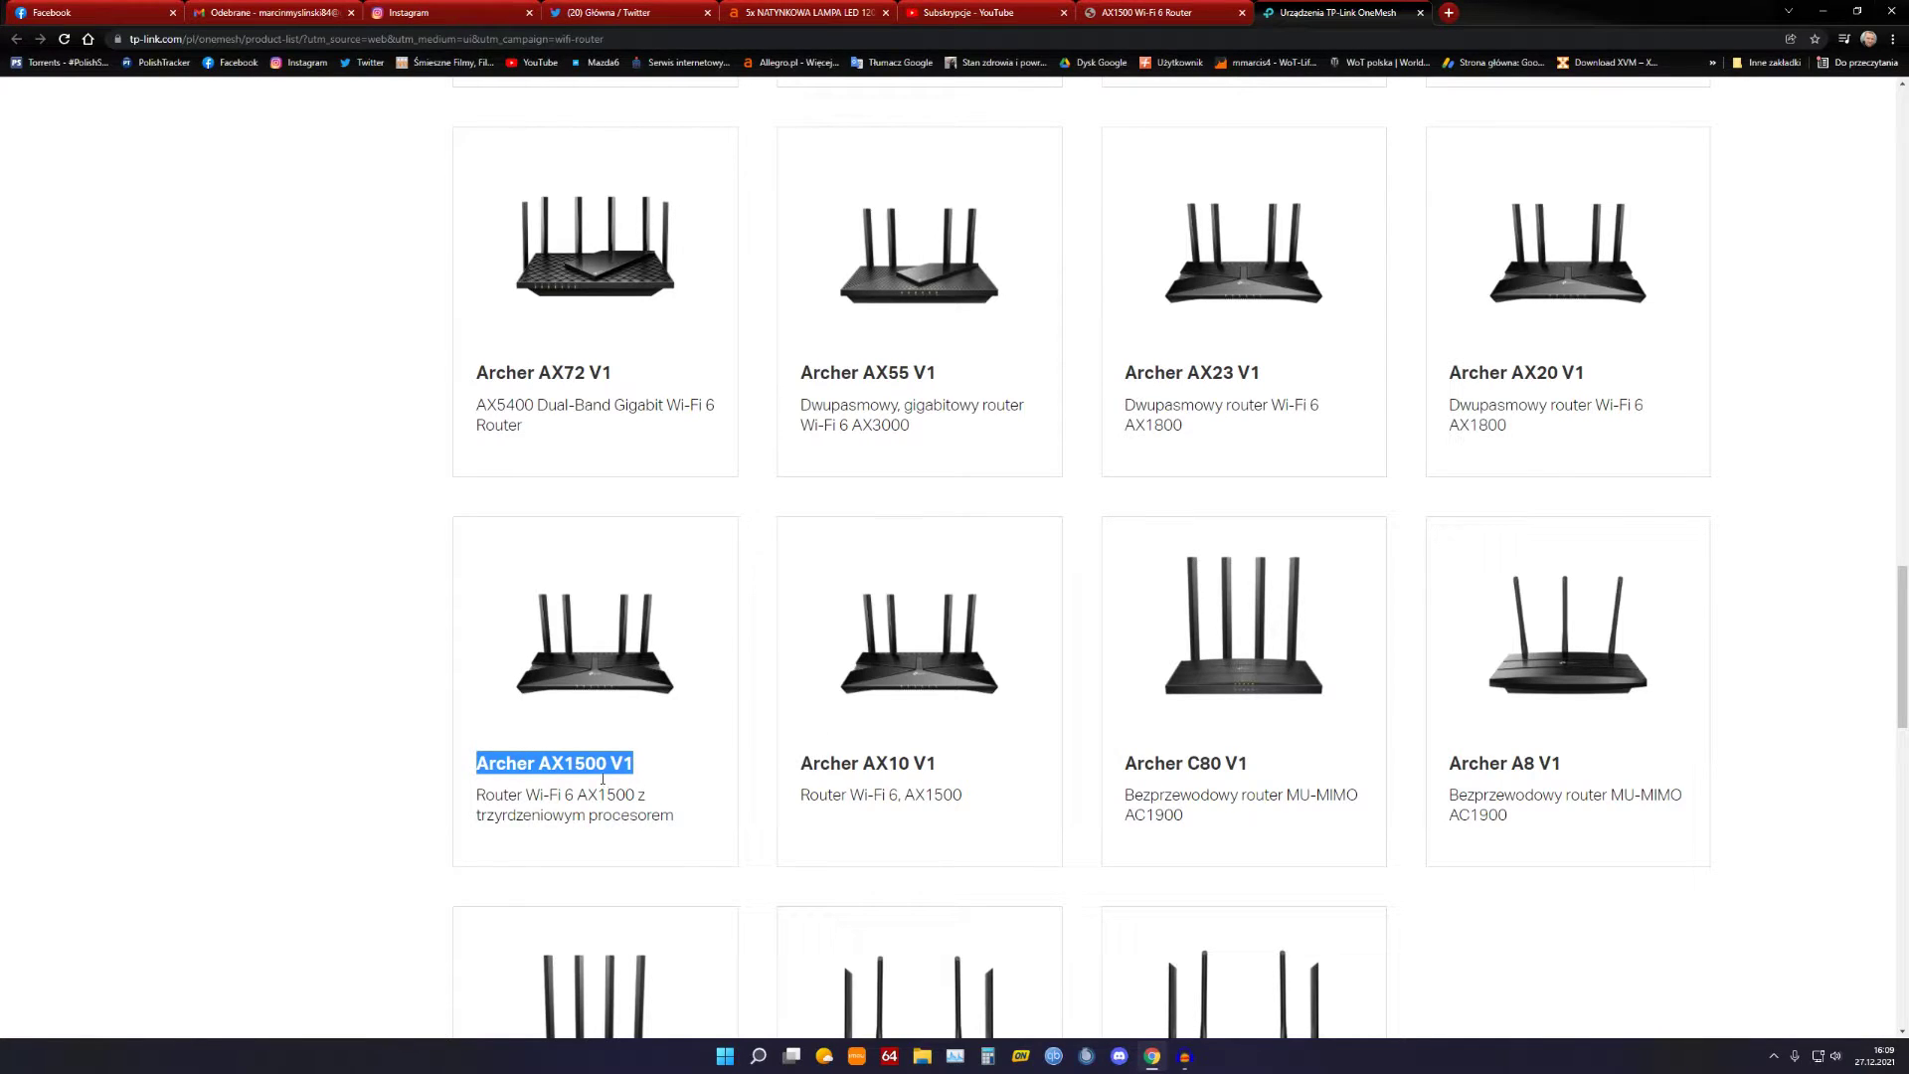
pyautogui.scroll(-3, 726, 764)
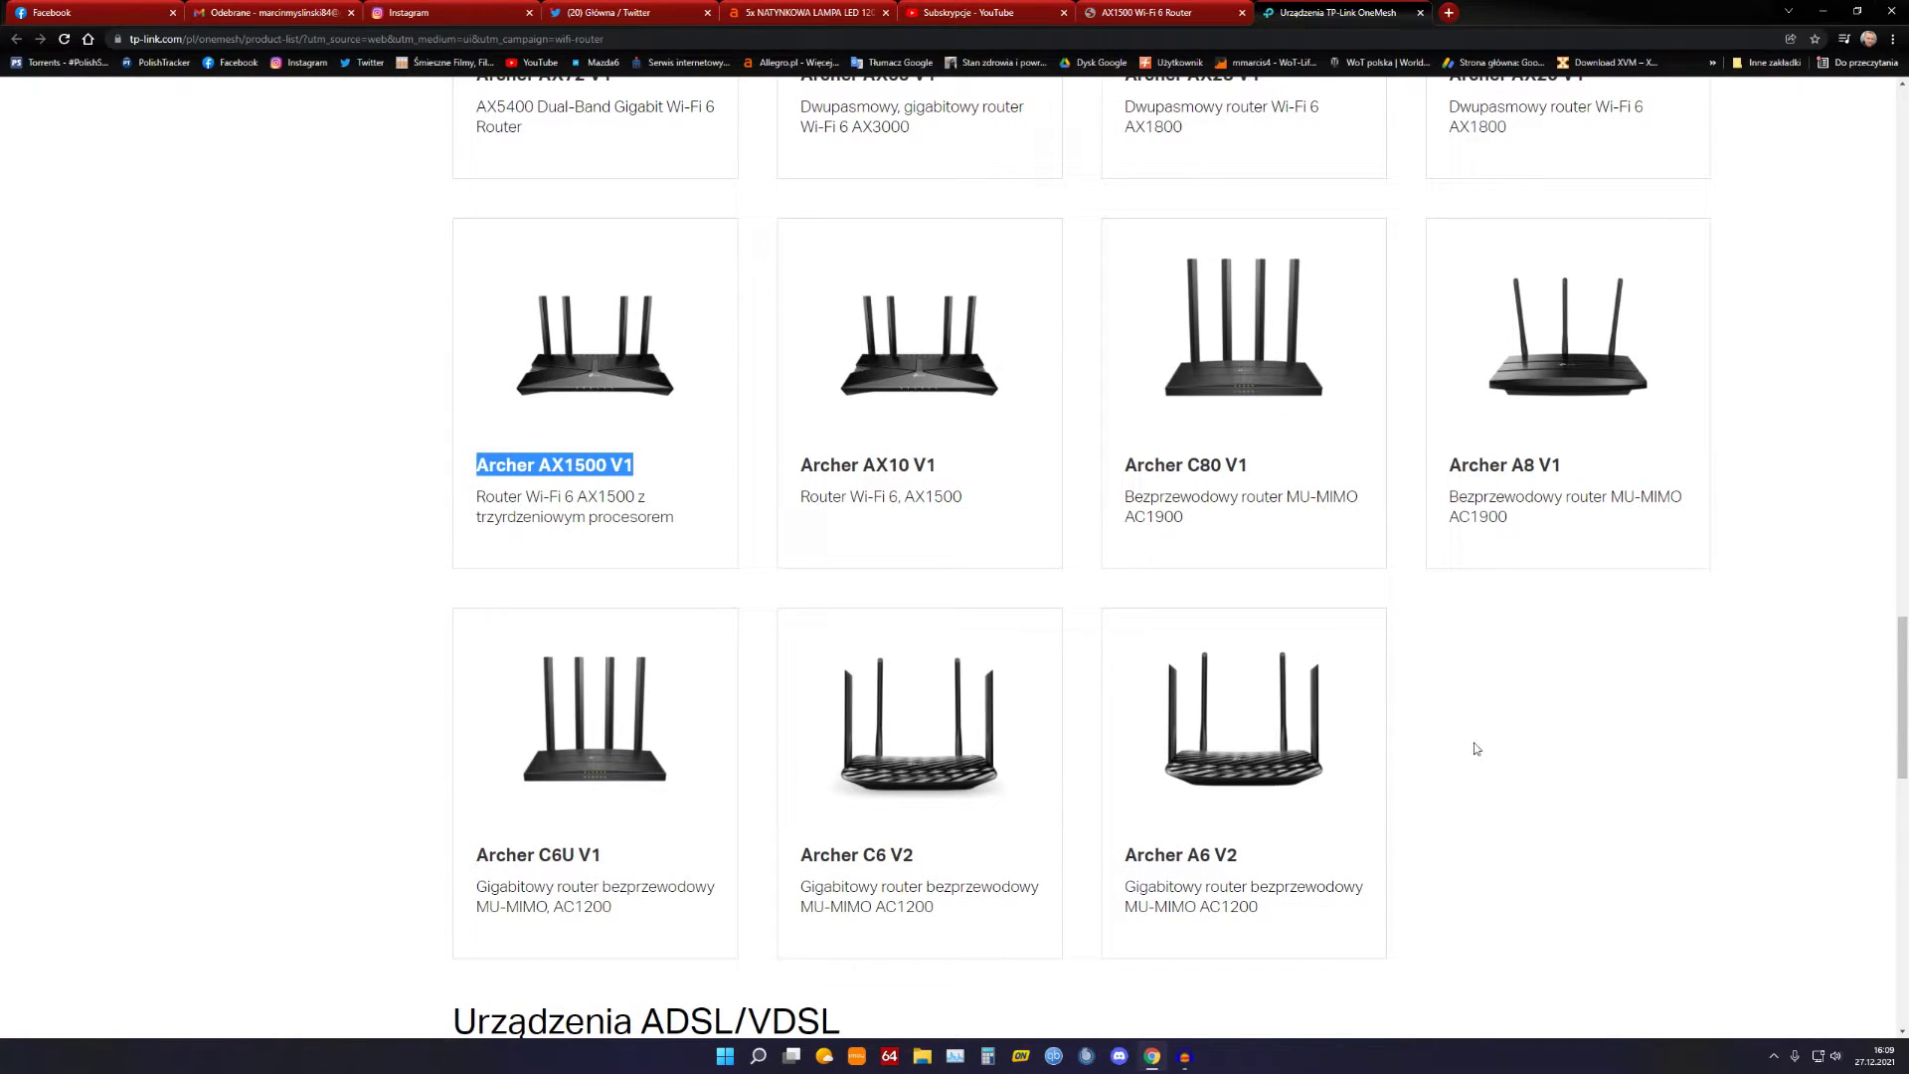
pyautogui.scroll(-2, 1405, 776)
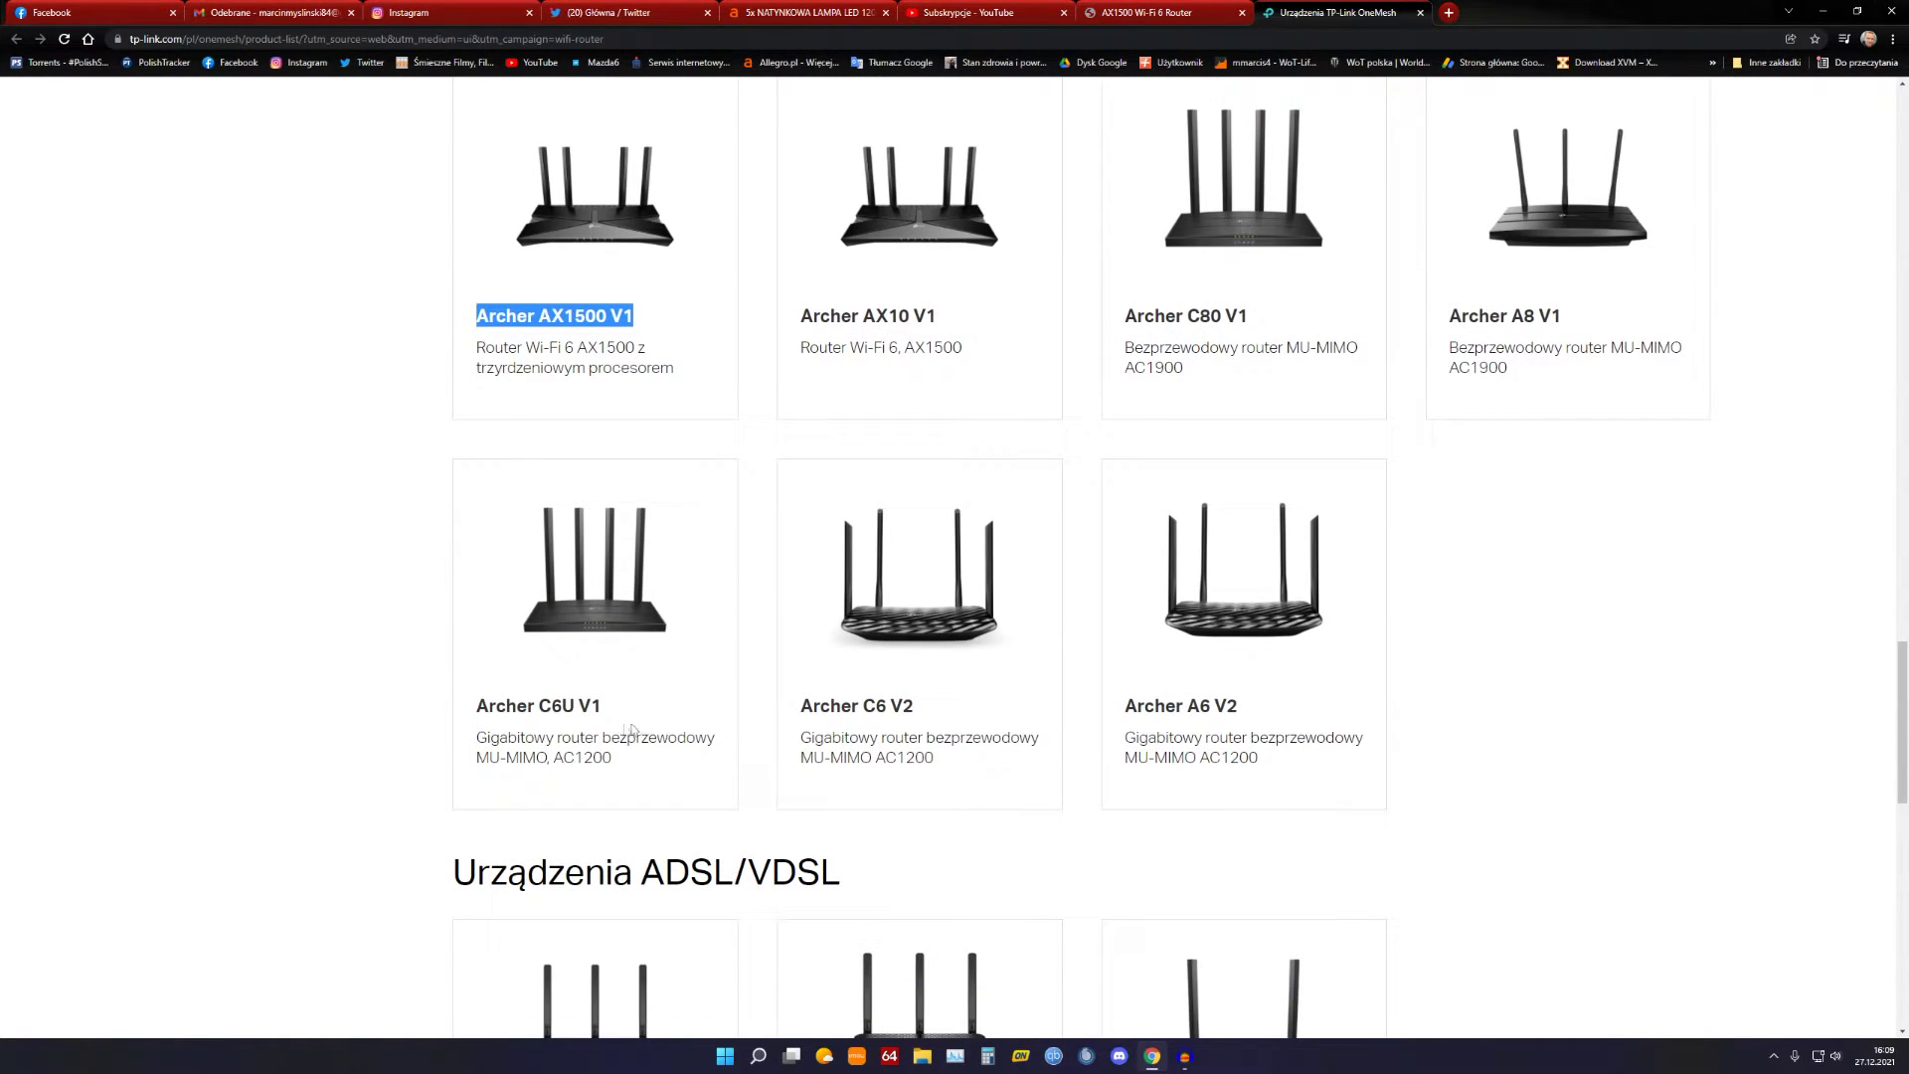
pyautogui.moveTo(461, 707); pyautogui.dragTo(620, 713)
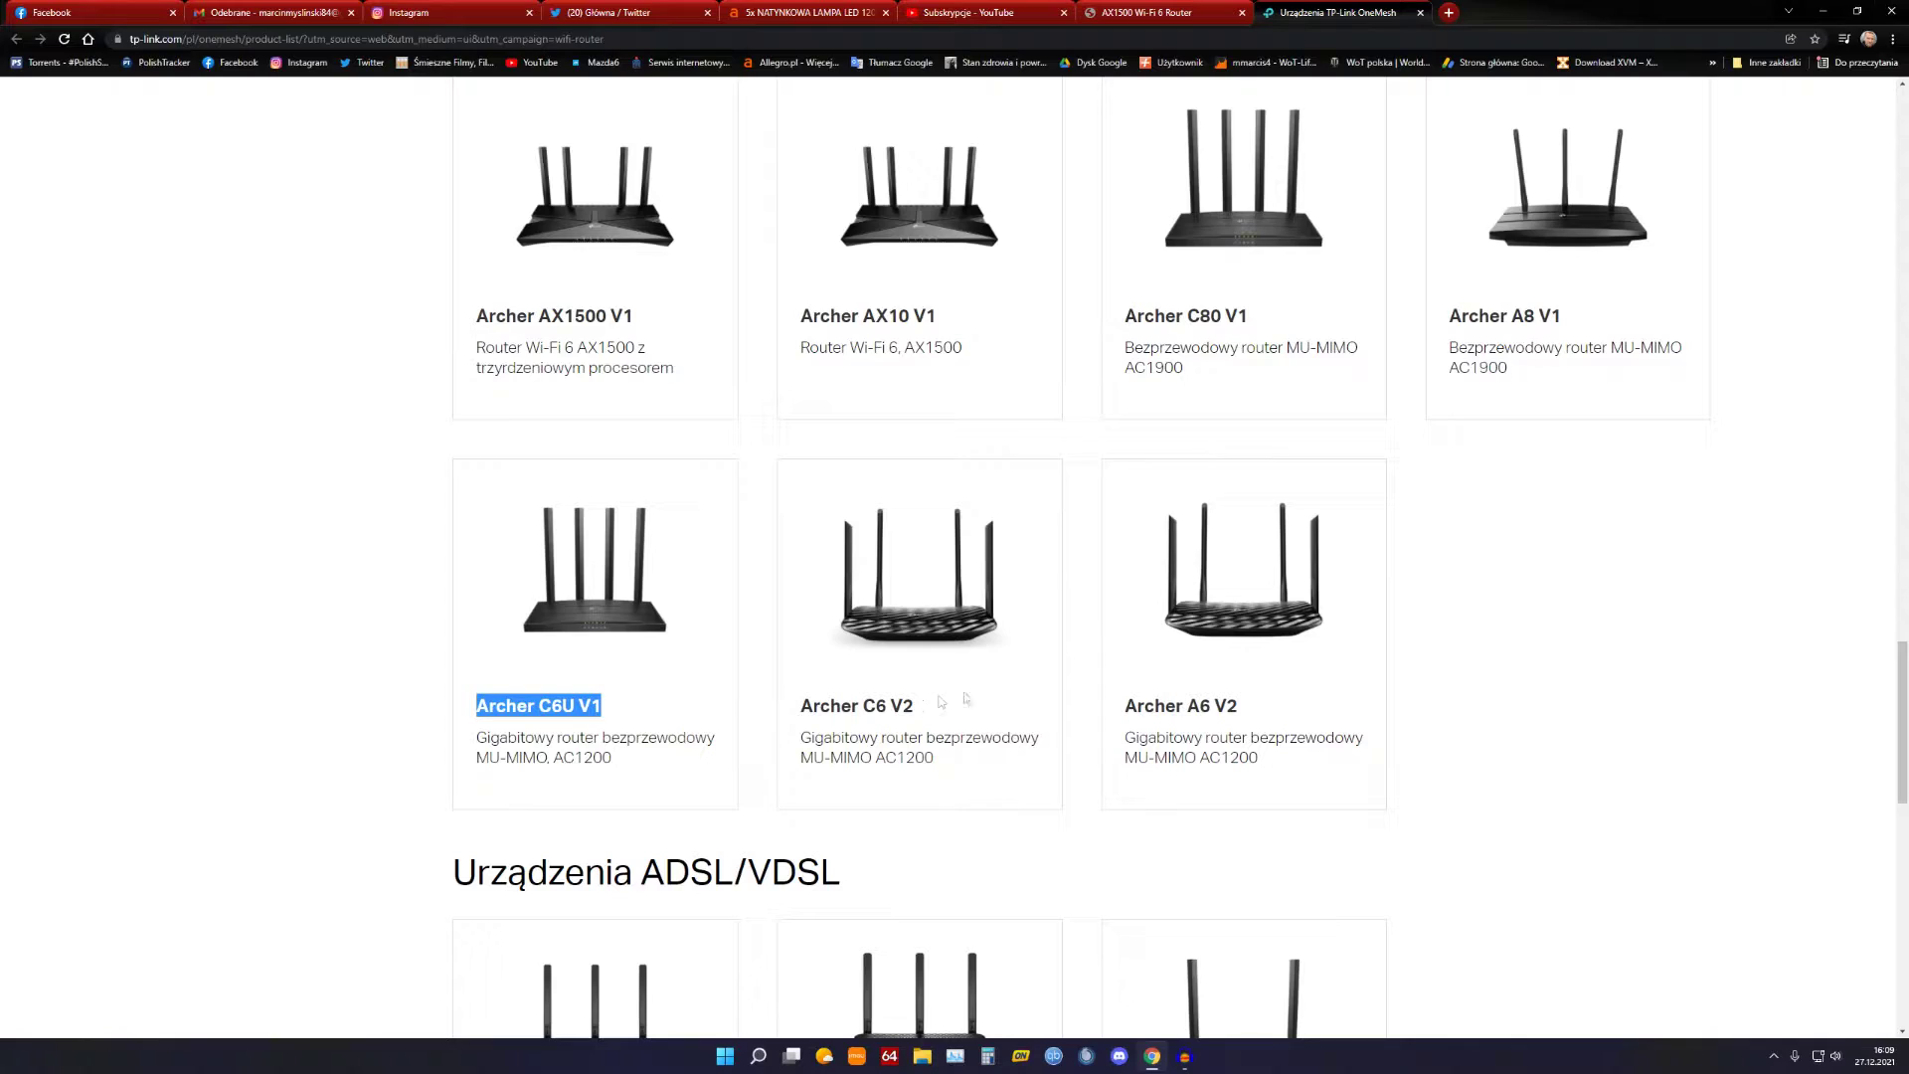
pyautogui.click(1573, 631)
# Step: Skim the remaining device categories down to the 3G/4G routers and close the OneMesh device list
pyautogui.scroll(-4, 1573, 630)
pyautogui.scroll(-7, 1281, 622)
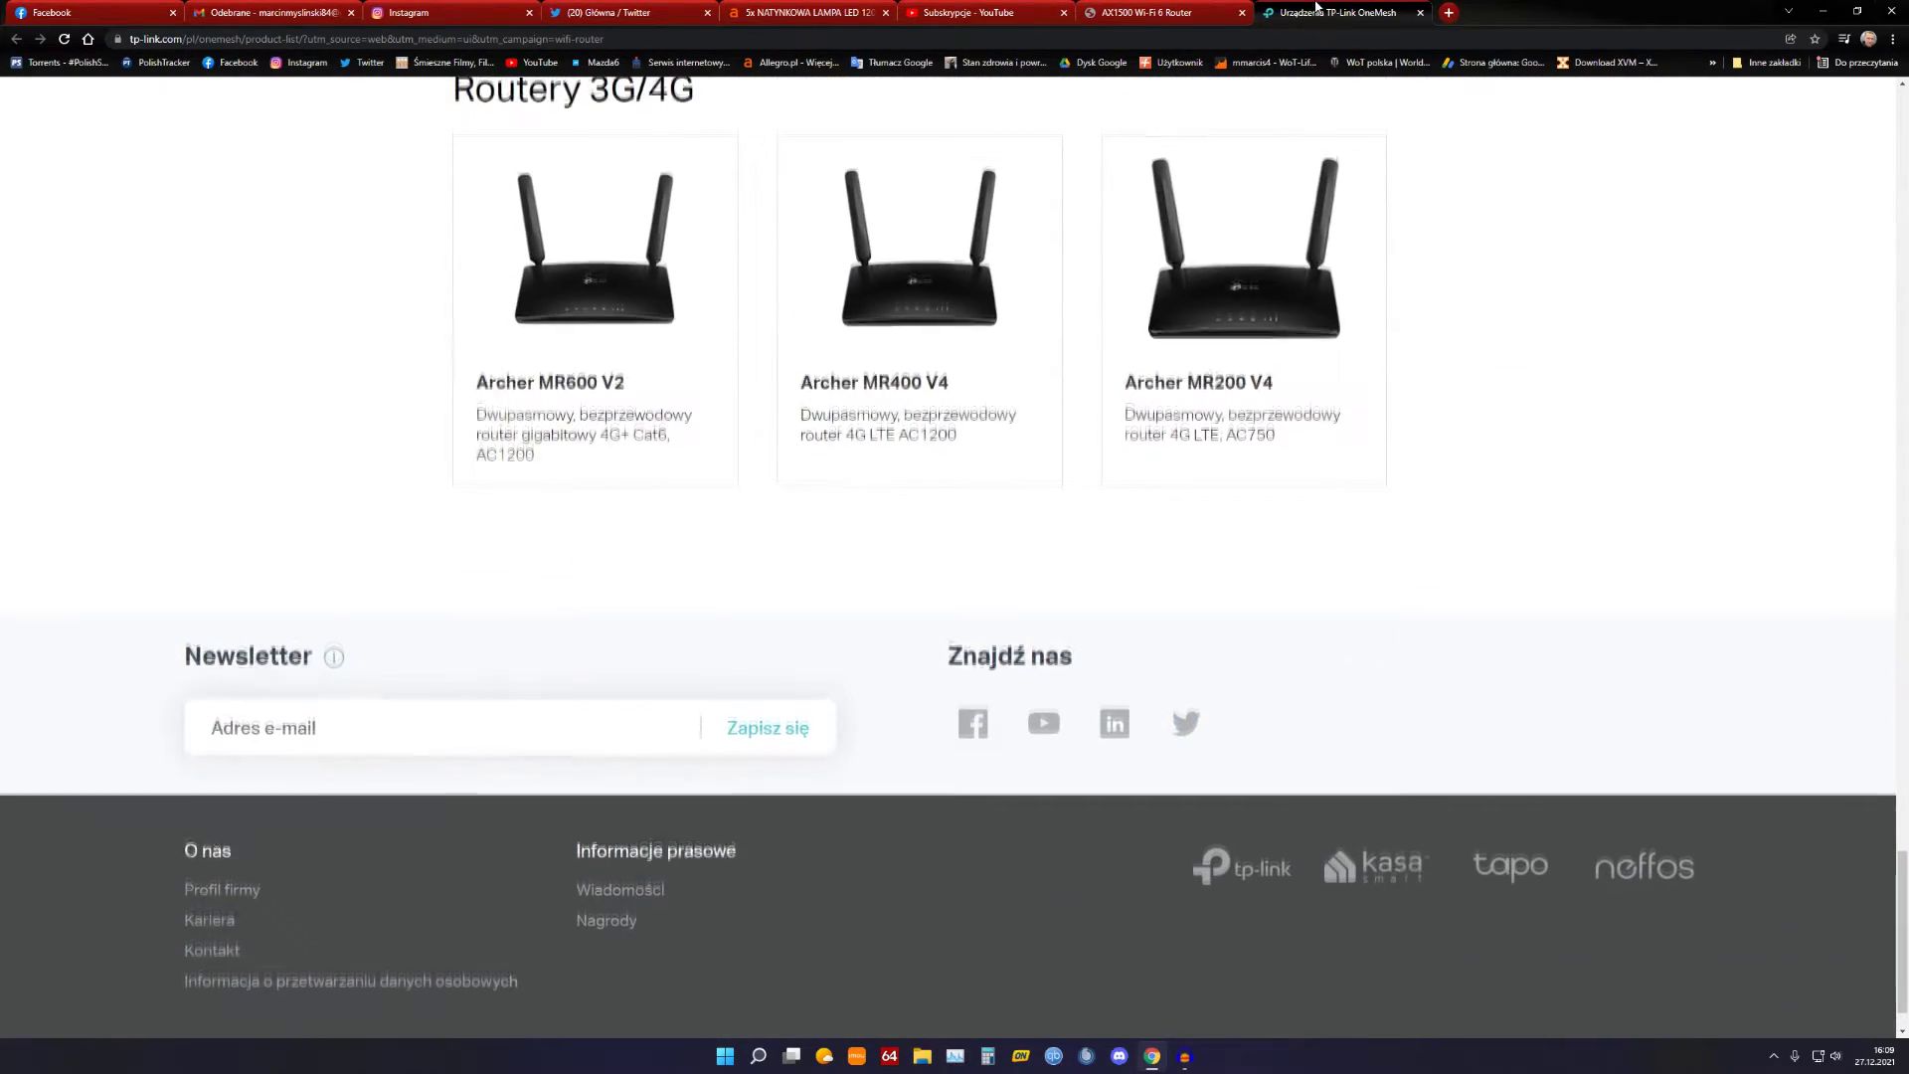
pyautogui.middleClick(1316, 8)
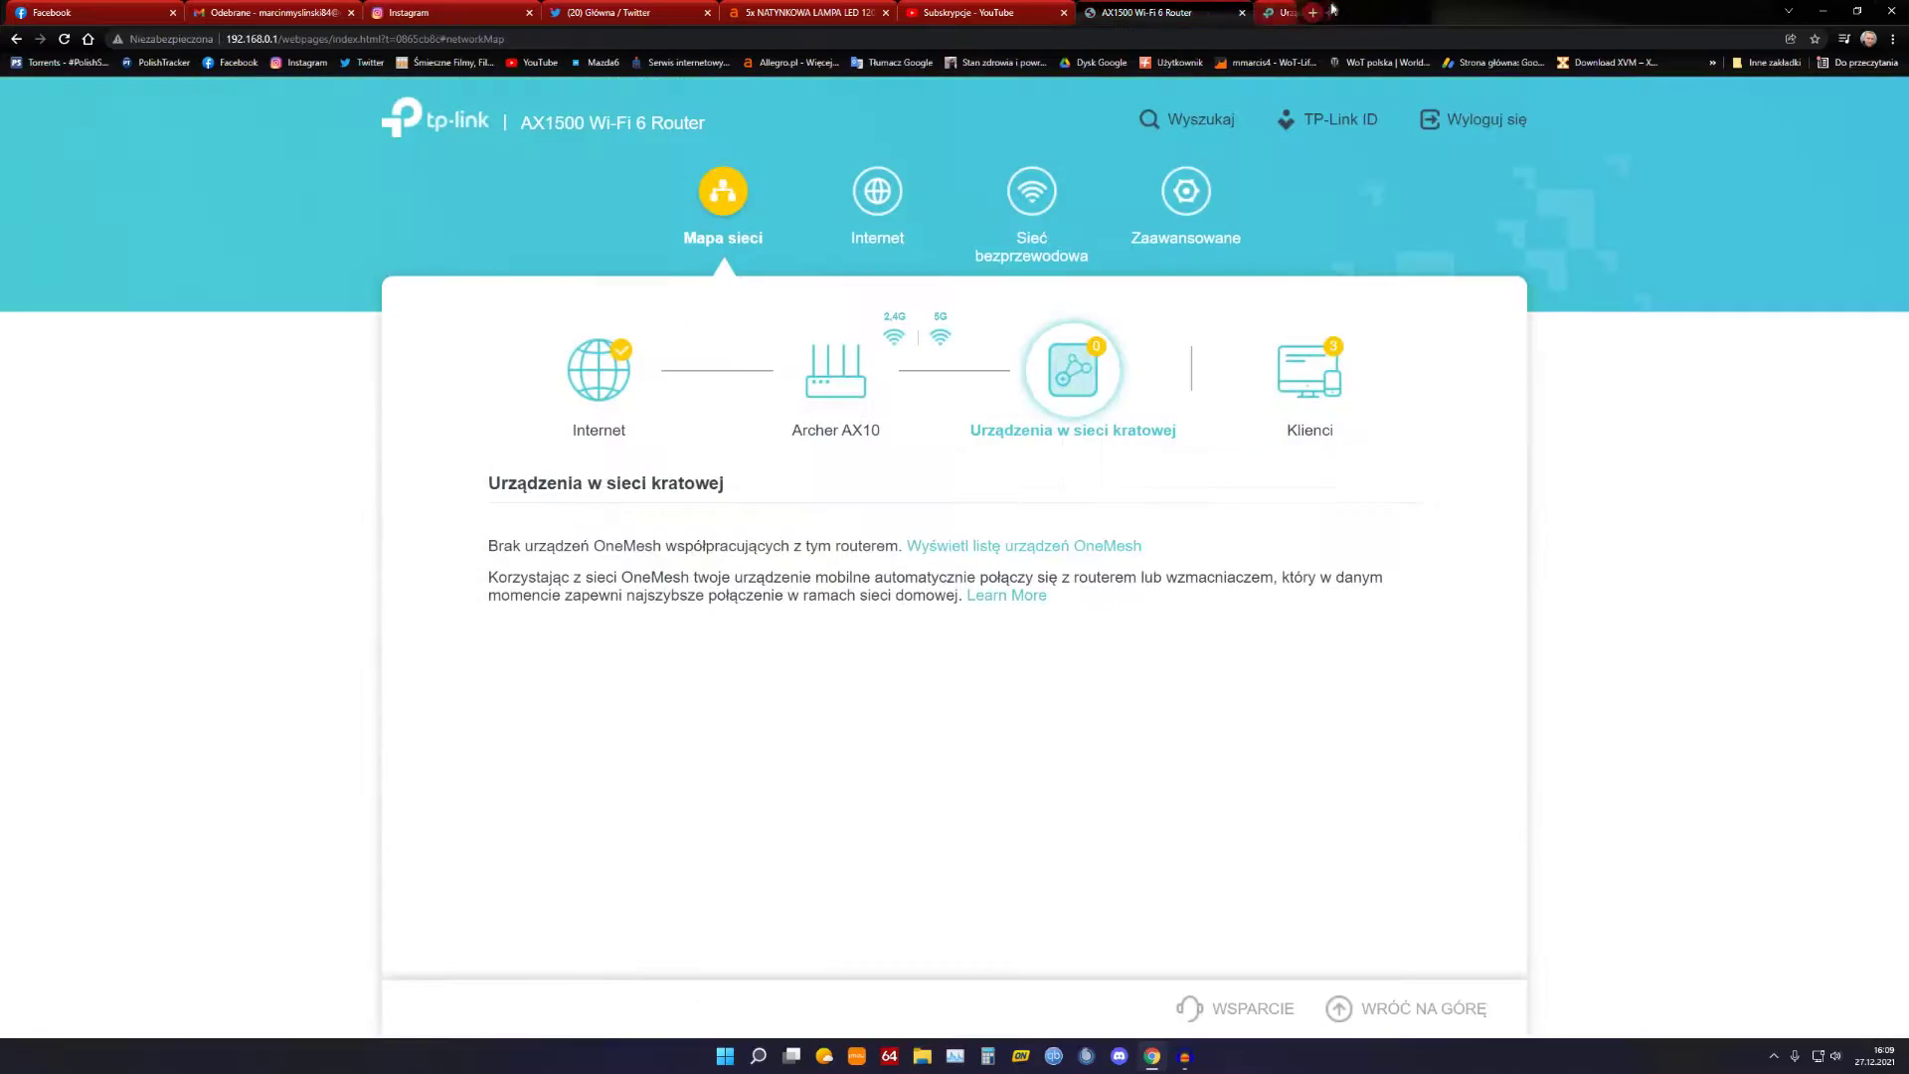
# Step: View the router's connected clients and its Internet connection settings
pyautogui.click(1323, 380)
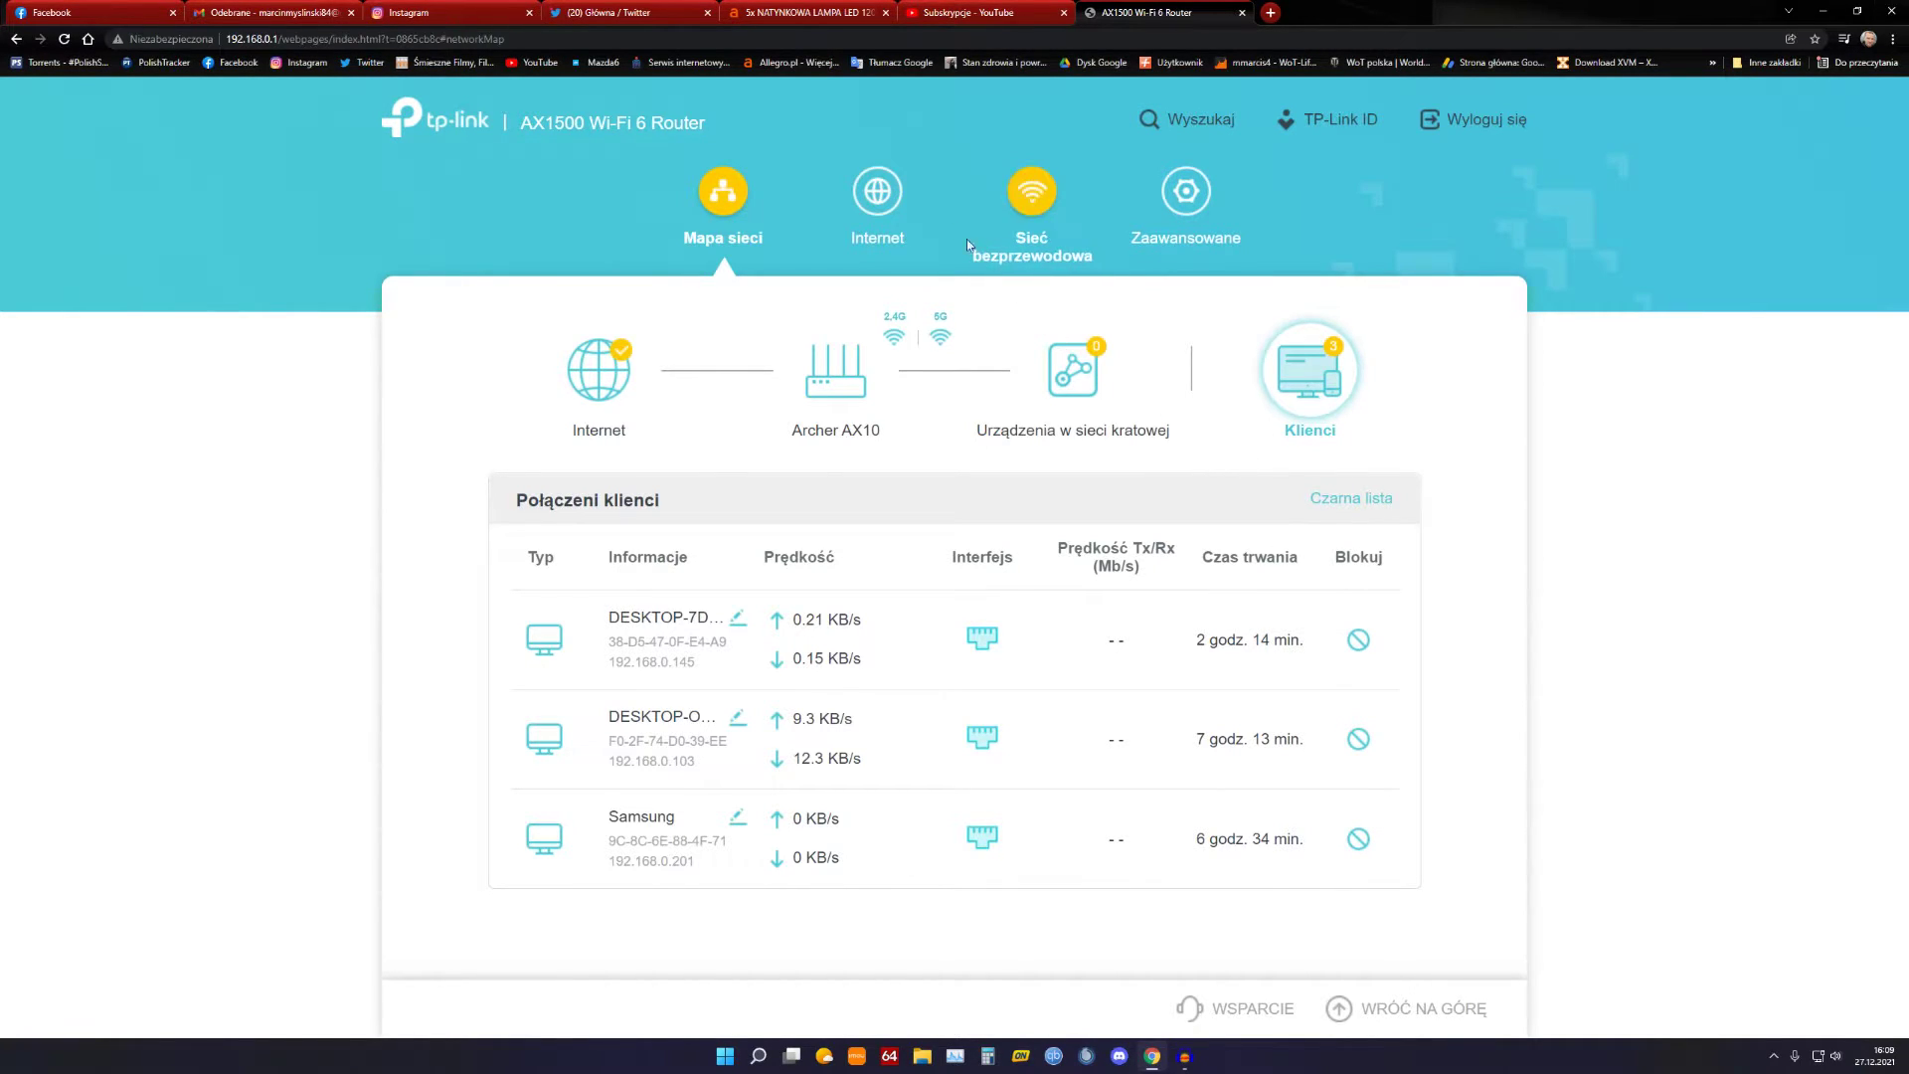
pyautogui.click(881, 195)
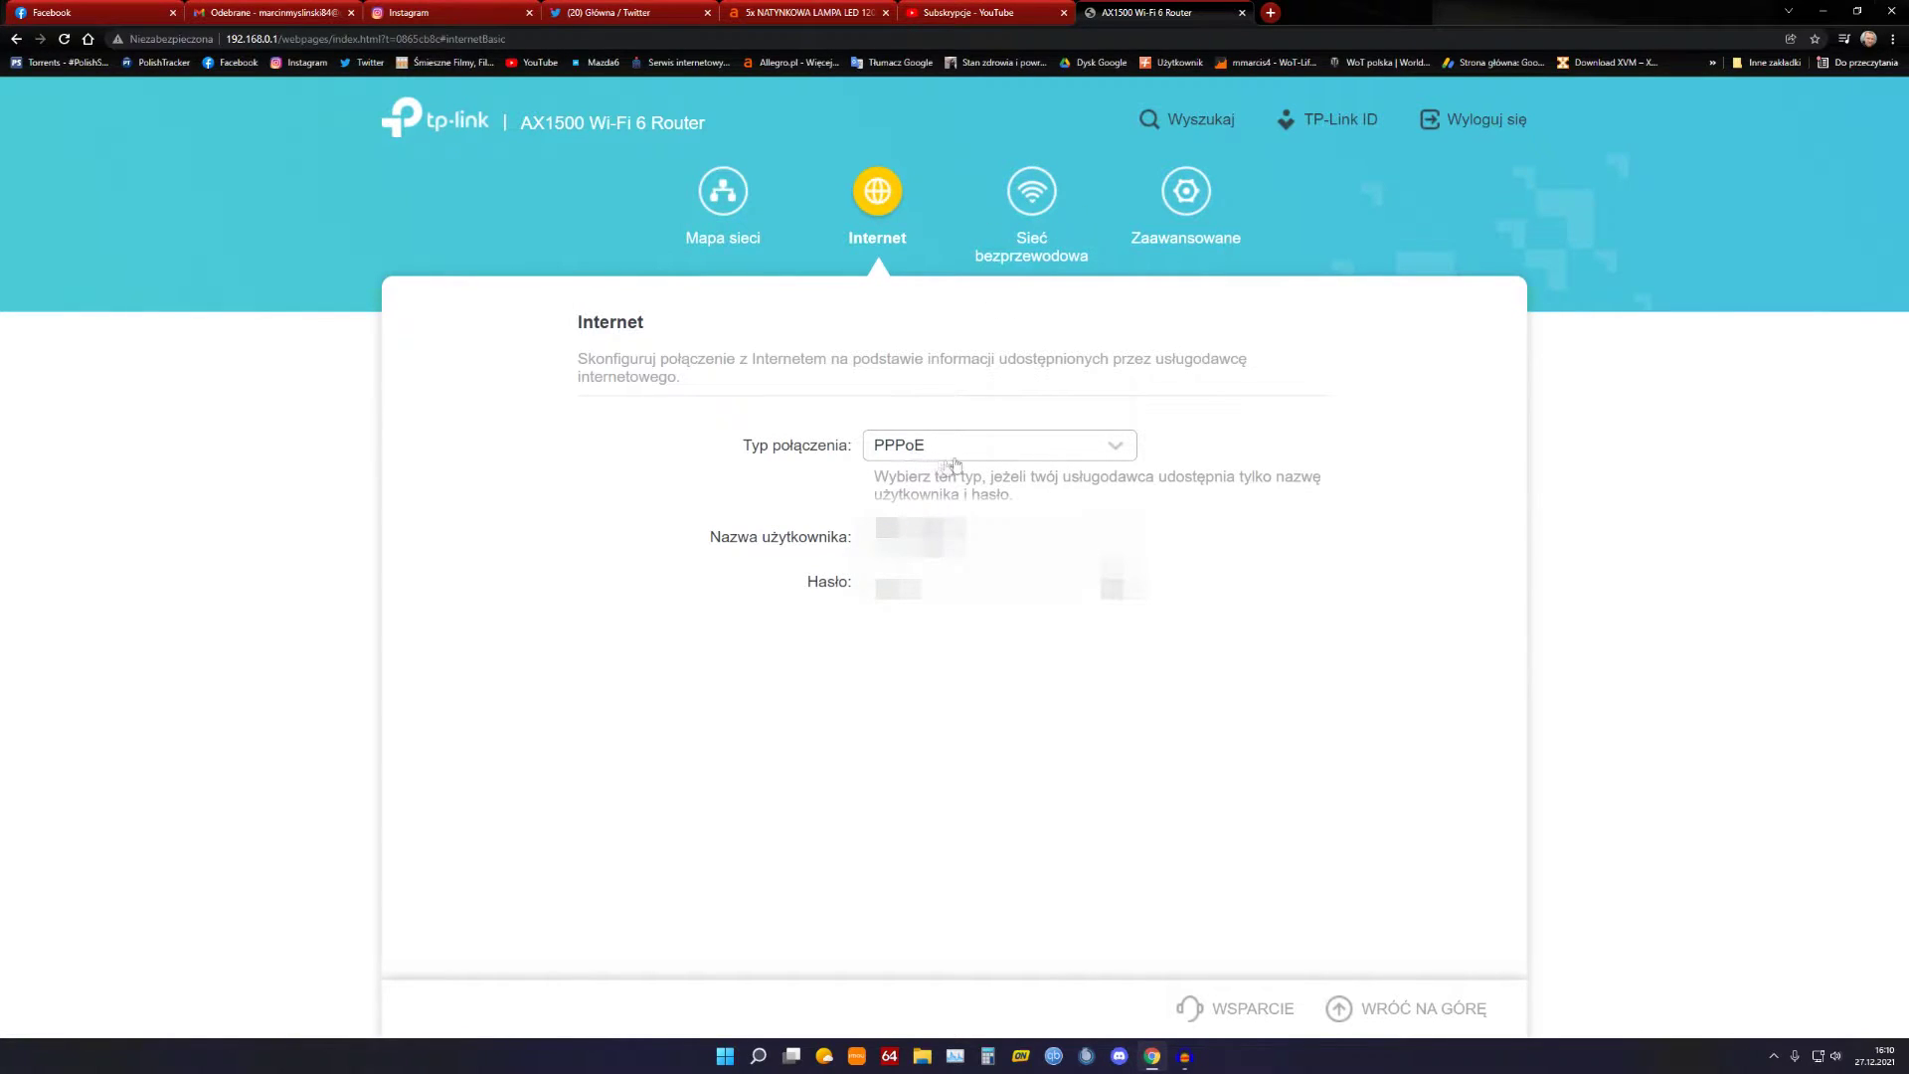
# Step: Review the basic wireless settings, including the 2,4GHz security options, the 5GHz network and the guest network
pyautogui.click(1031, 204)
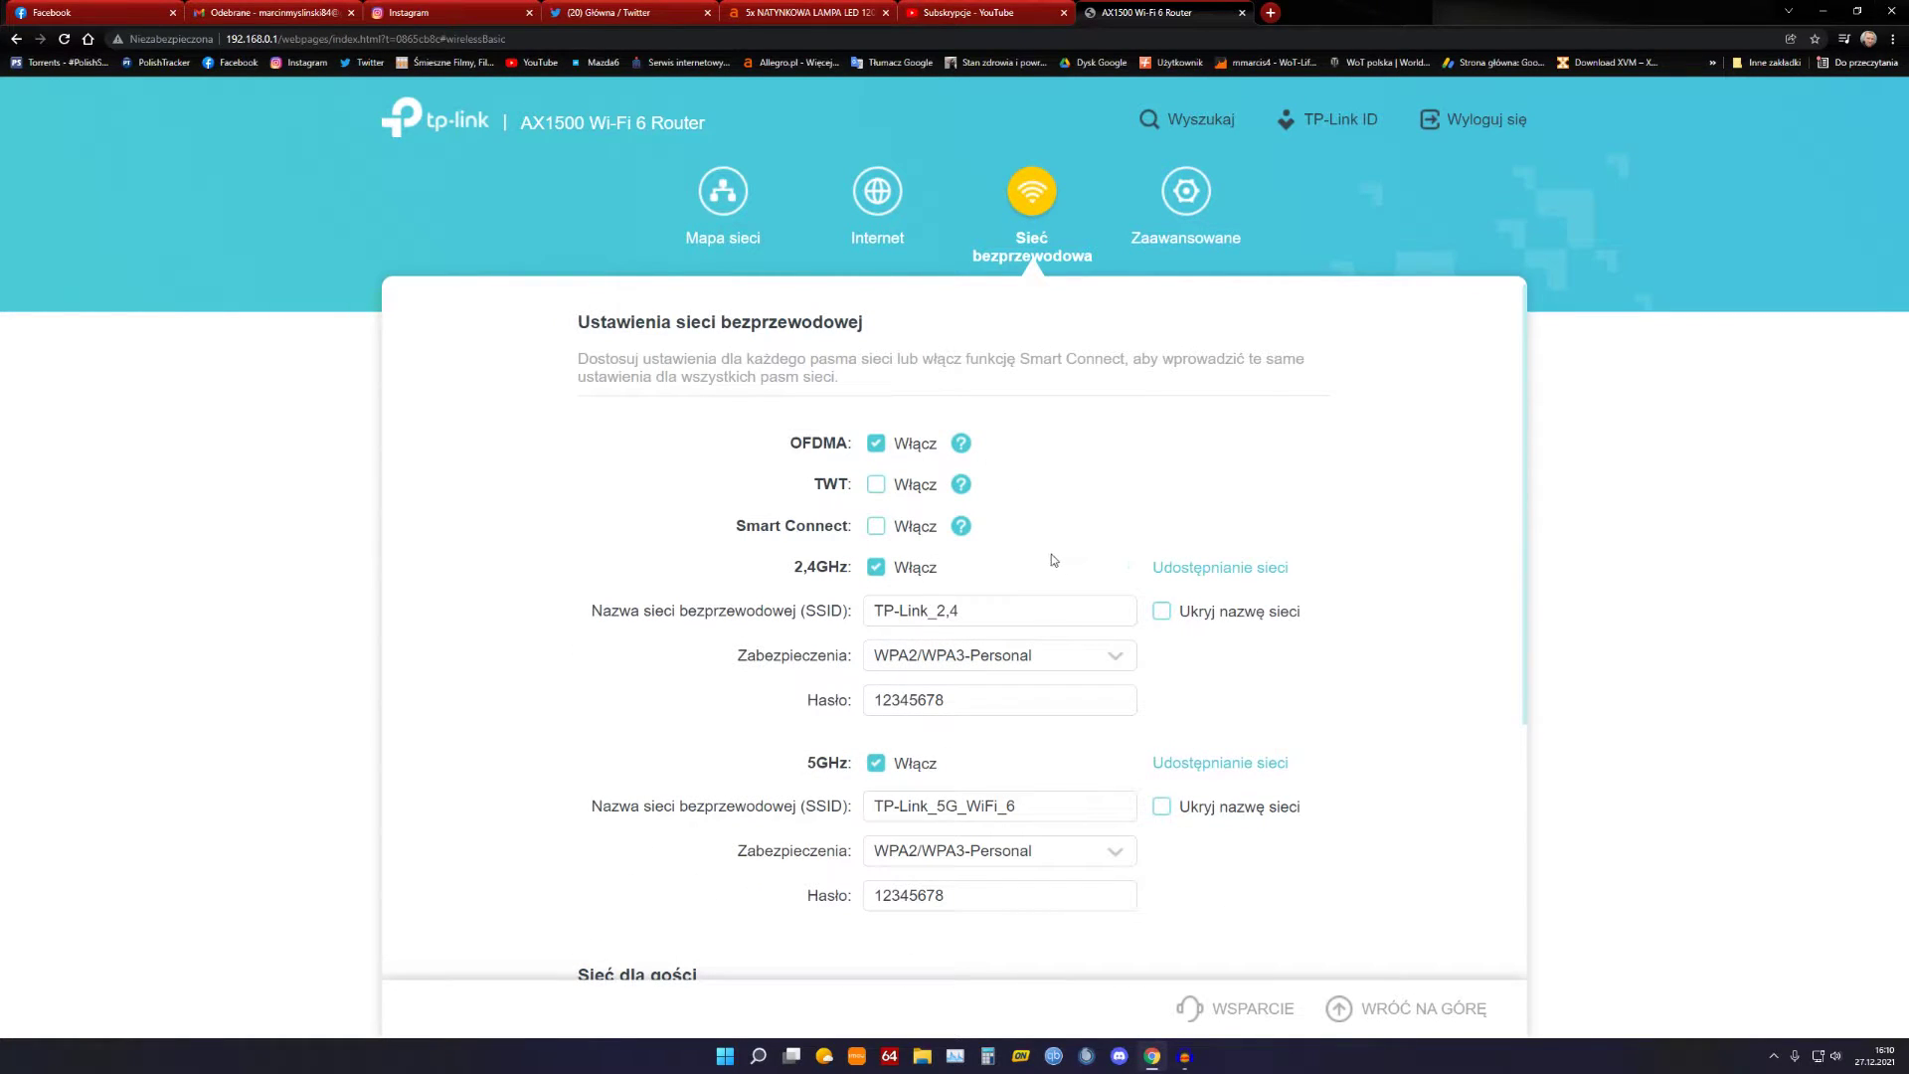
pyautogui.scroll(-1, 1040, 553)
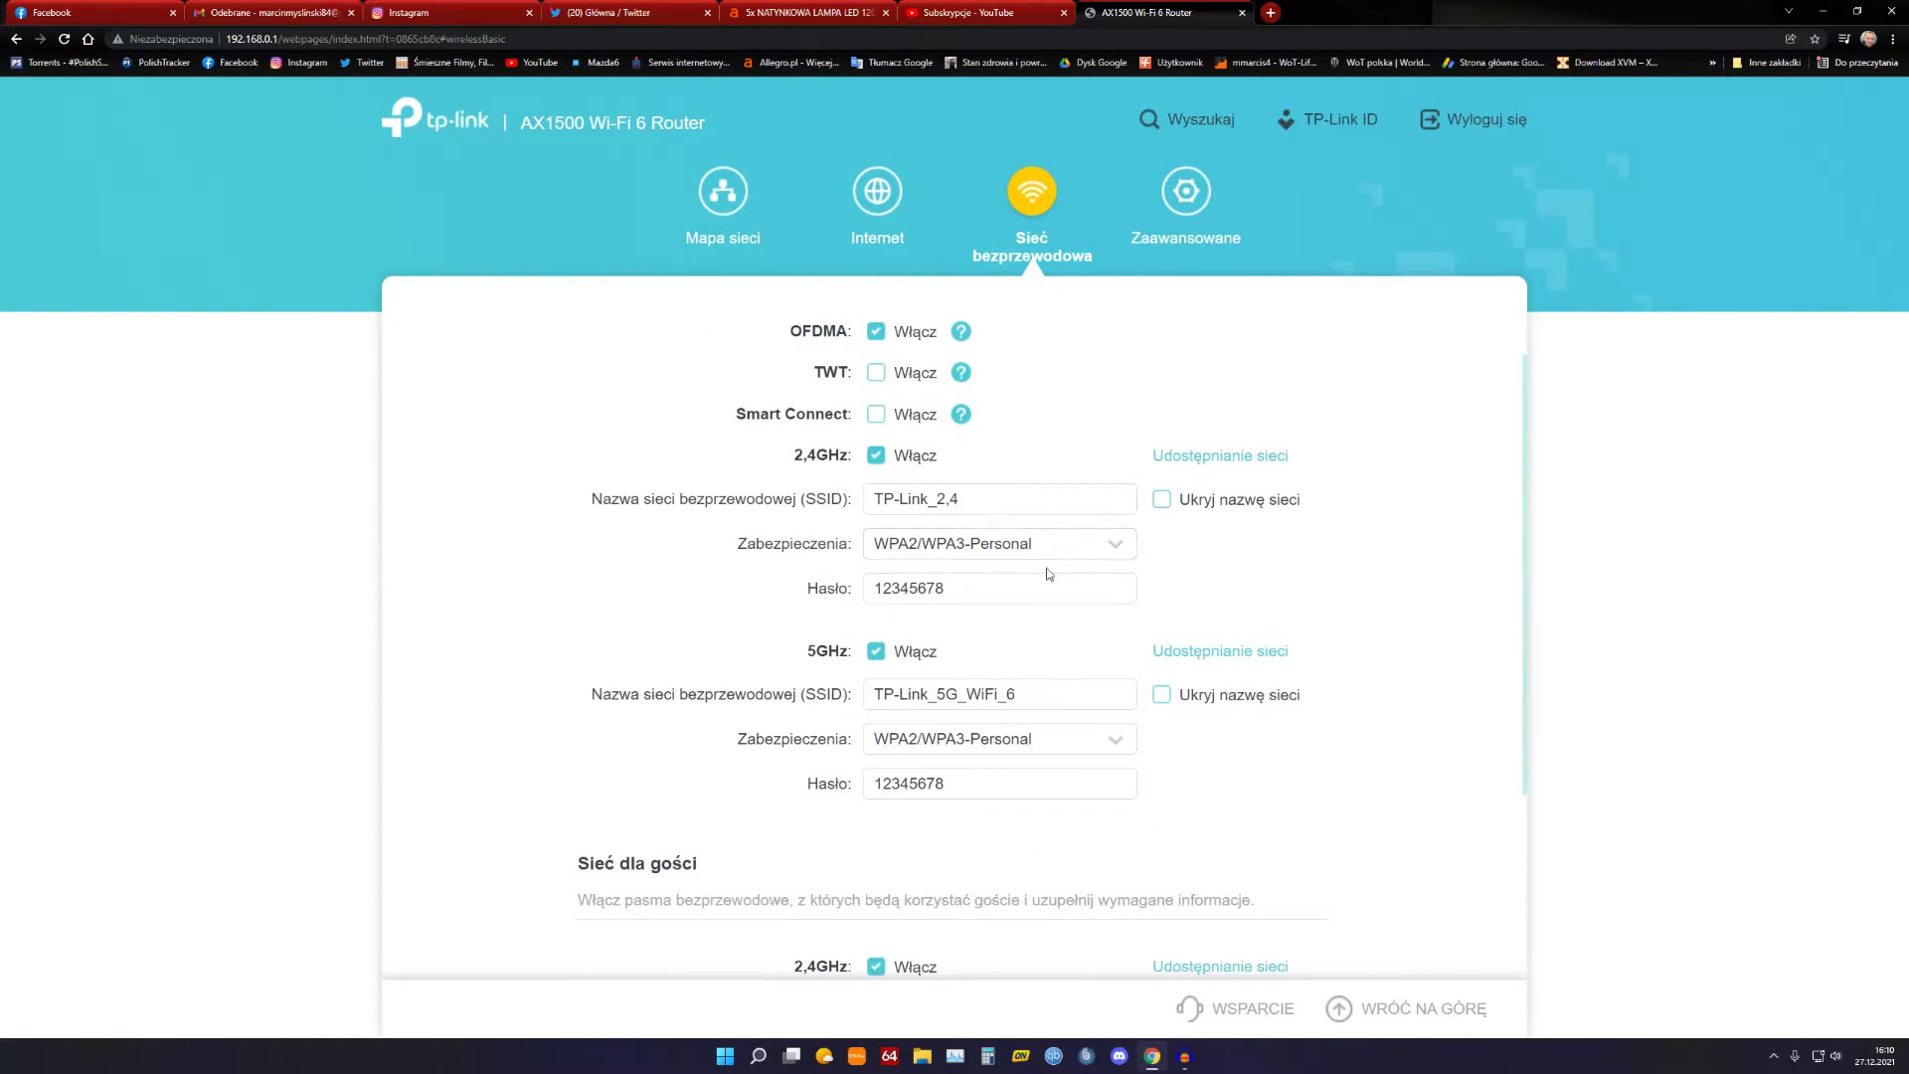
pyautogui.click(1120, 546)
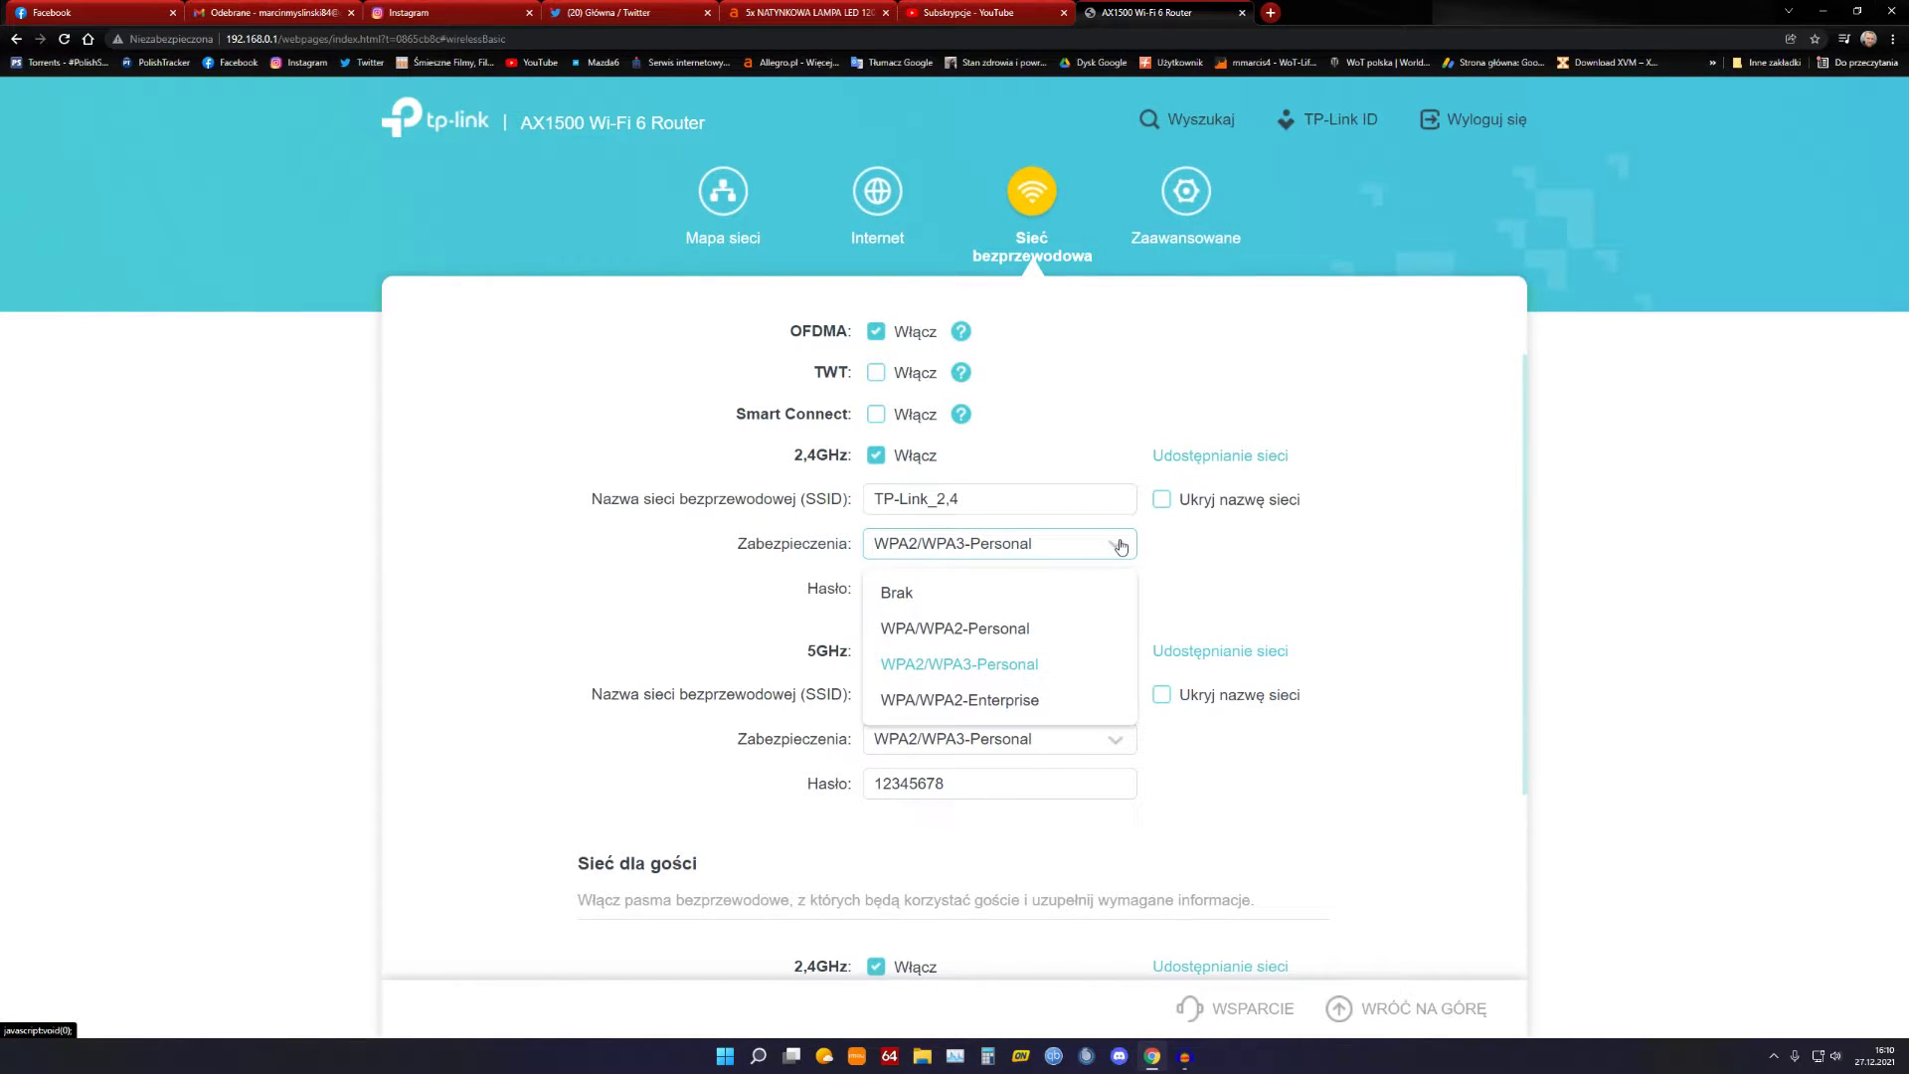
pyautogui.click(1120, 546)
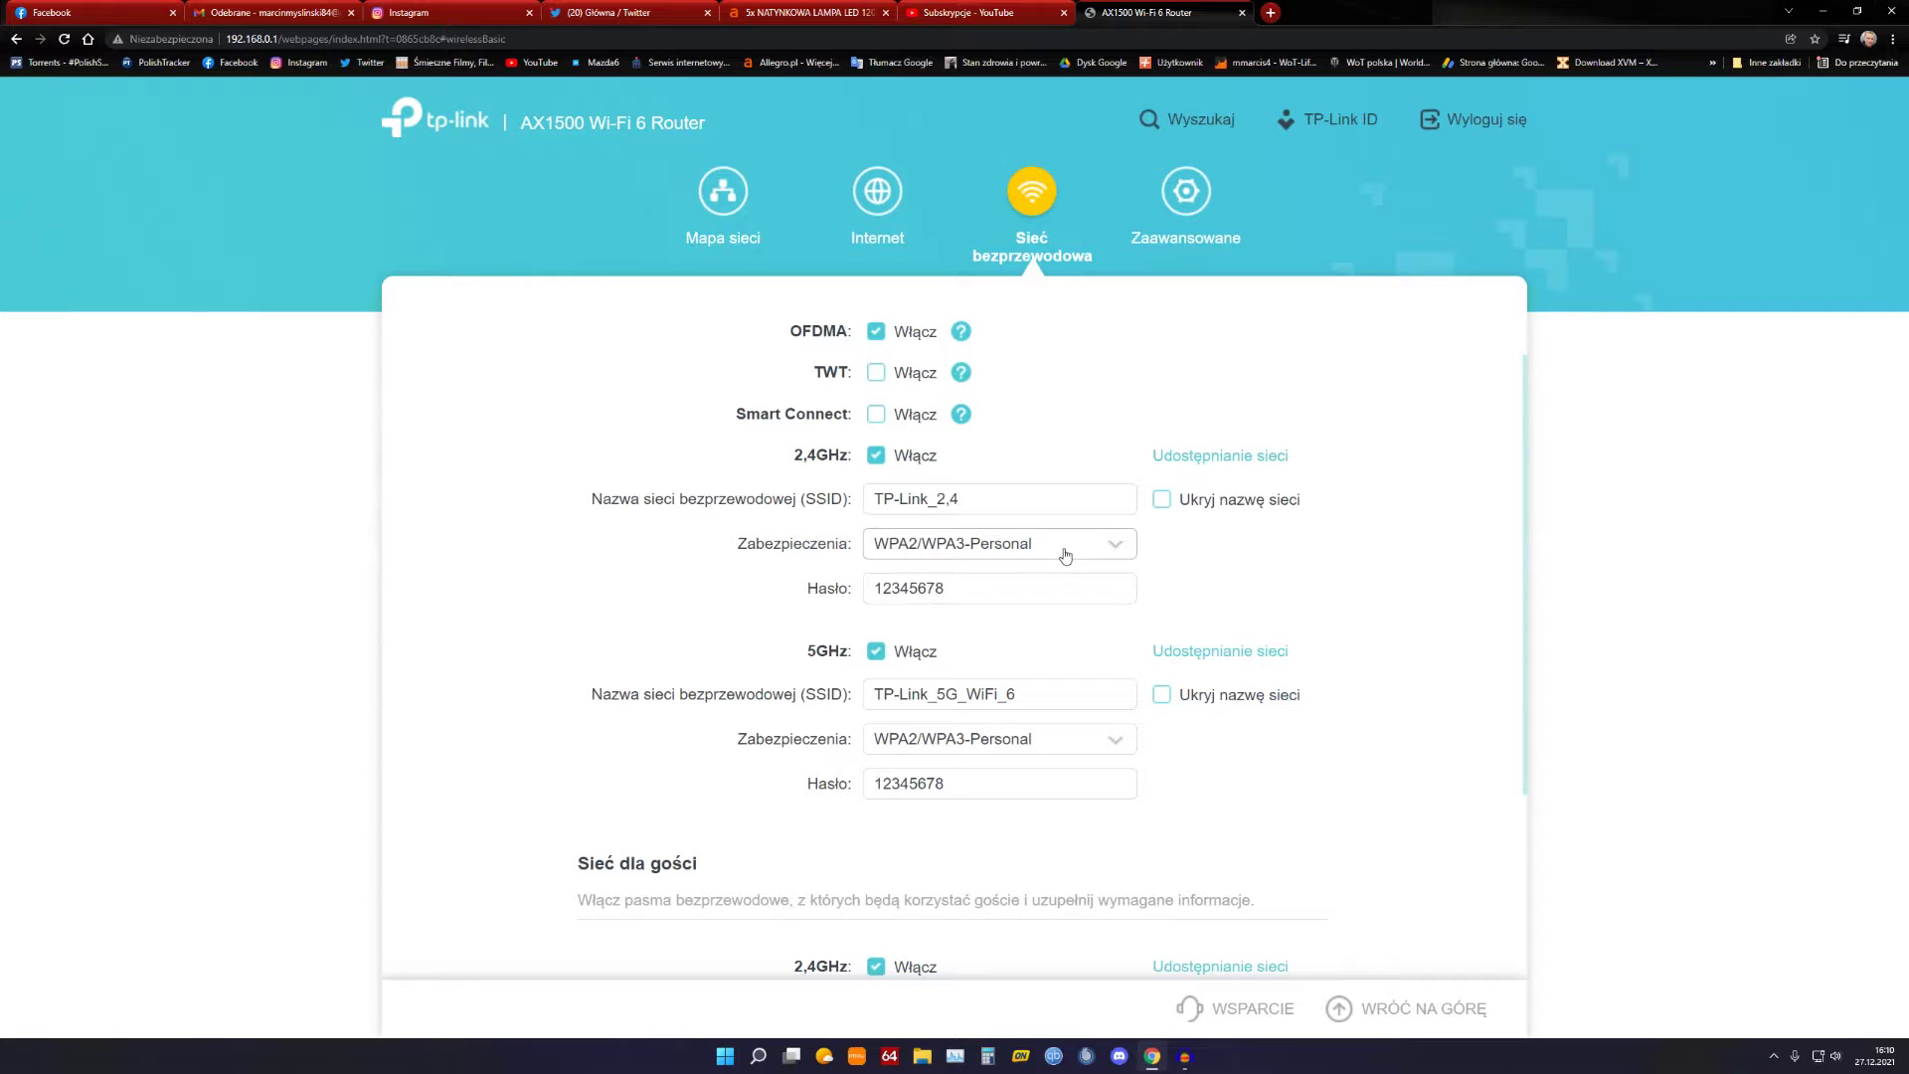
pyautogui.scroll(-1, 1032, 676)
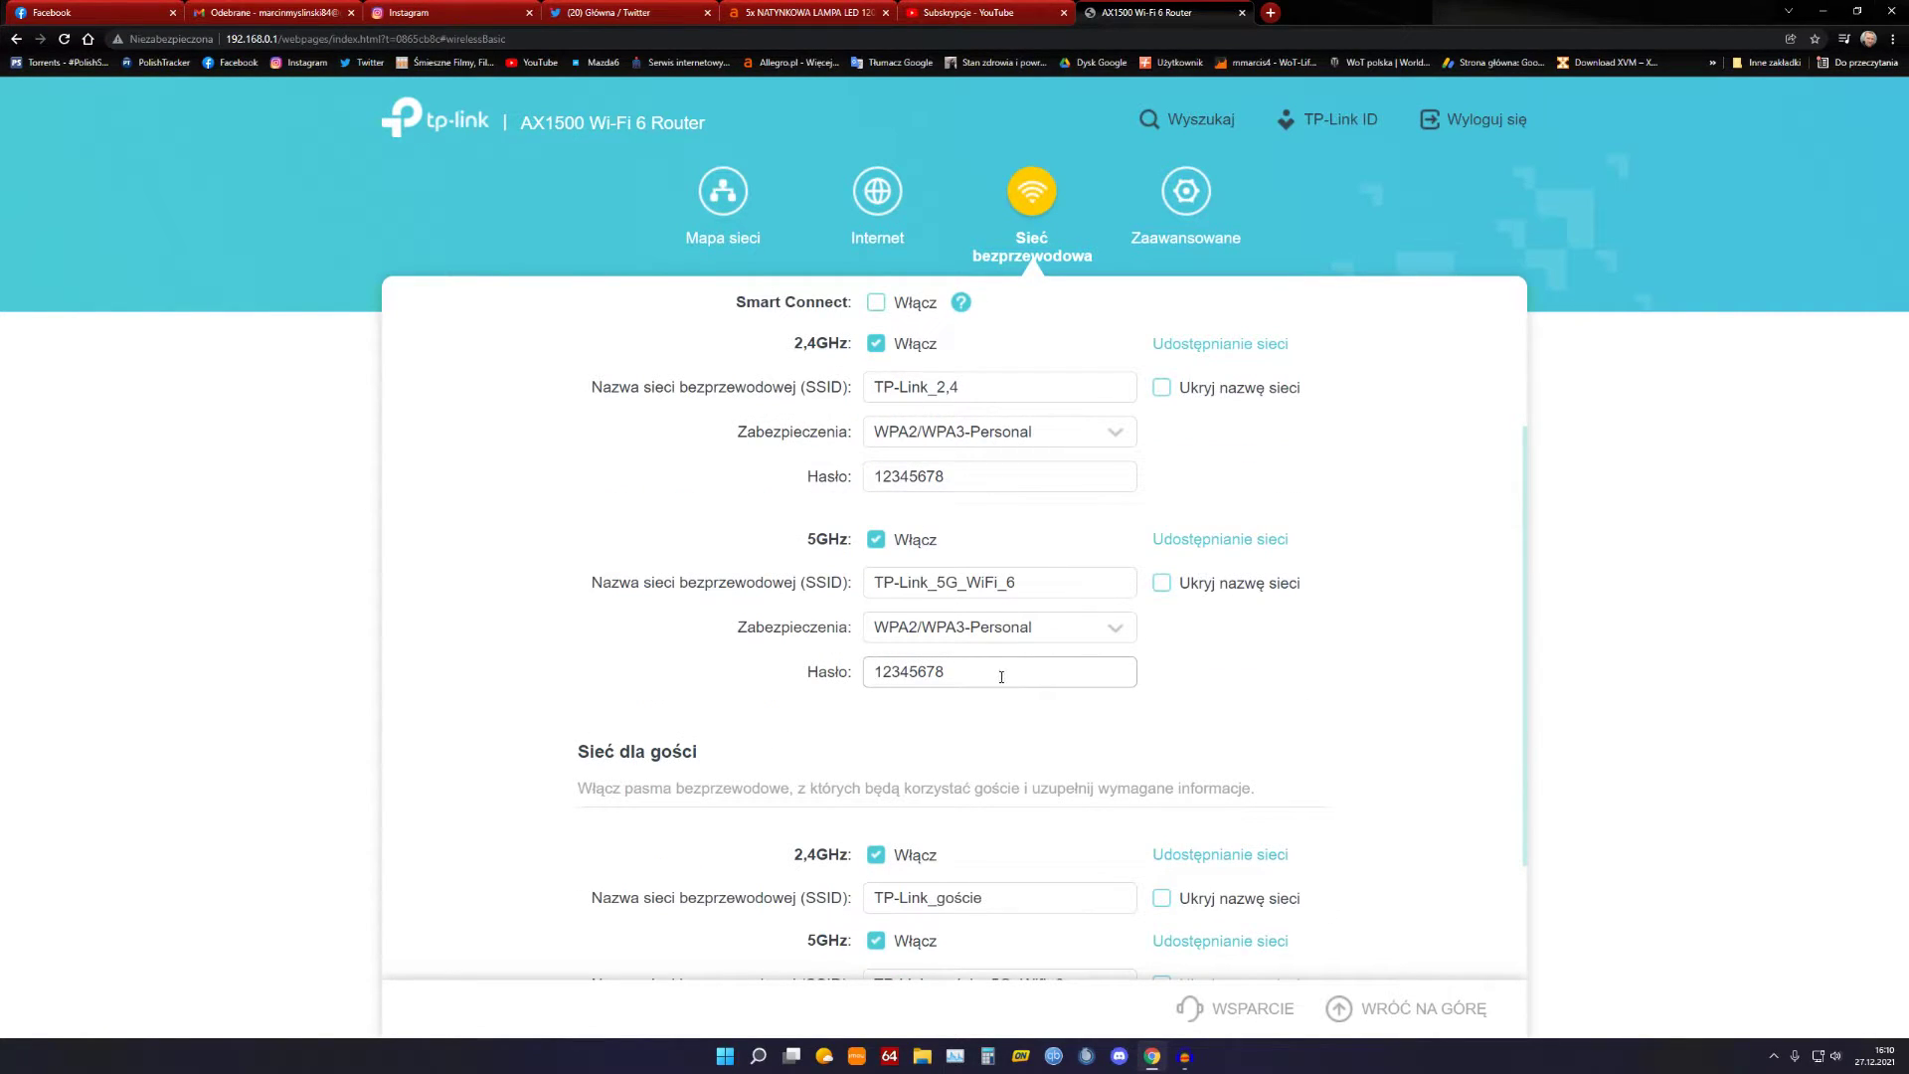
pyautogui.scroll(-2, 1004, 673)
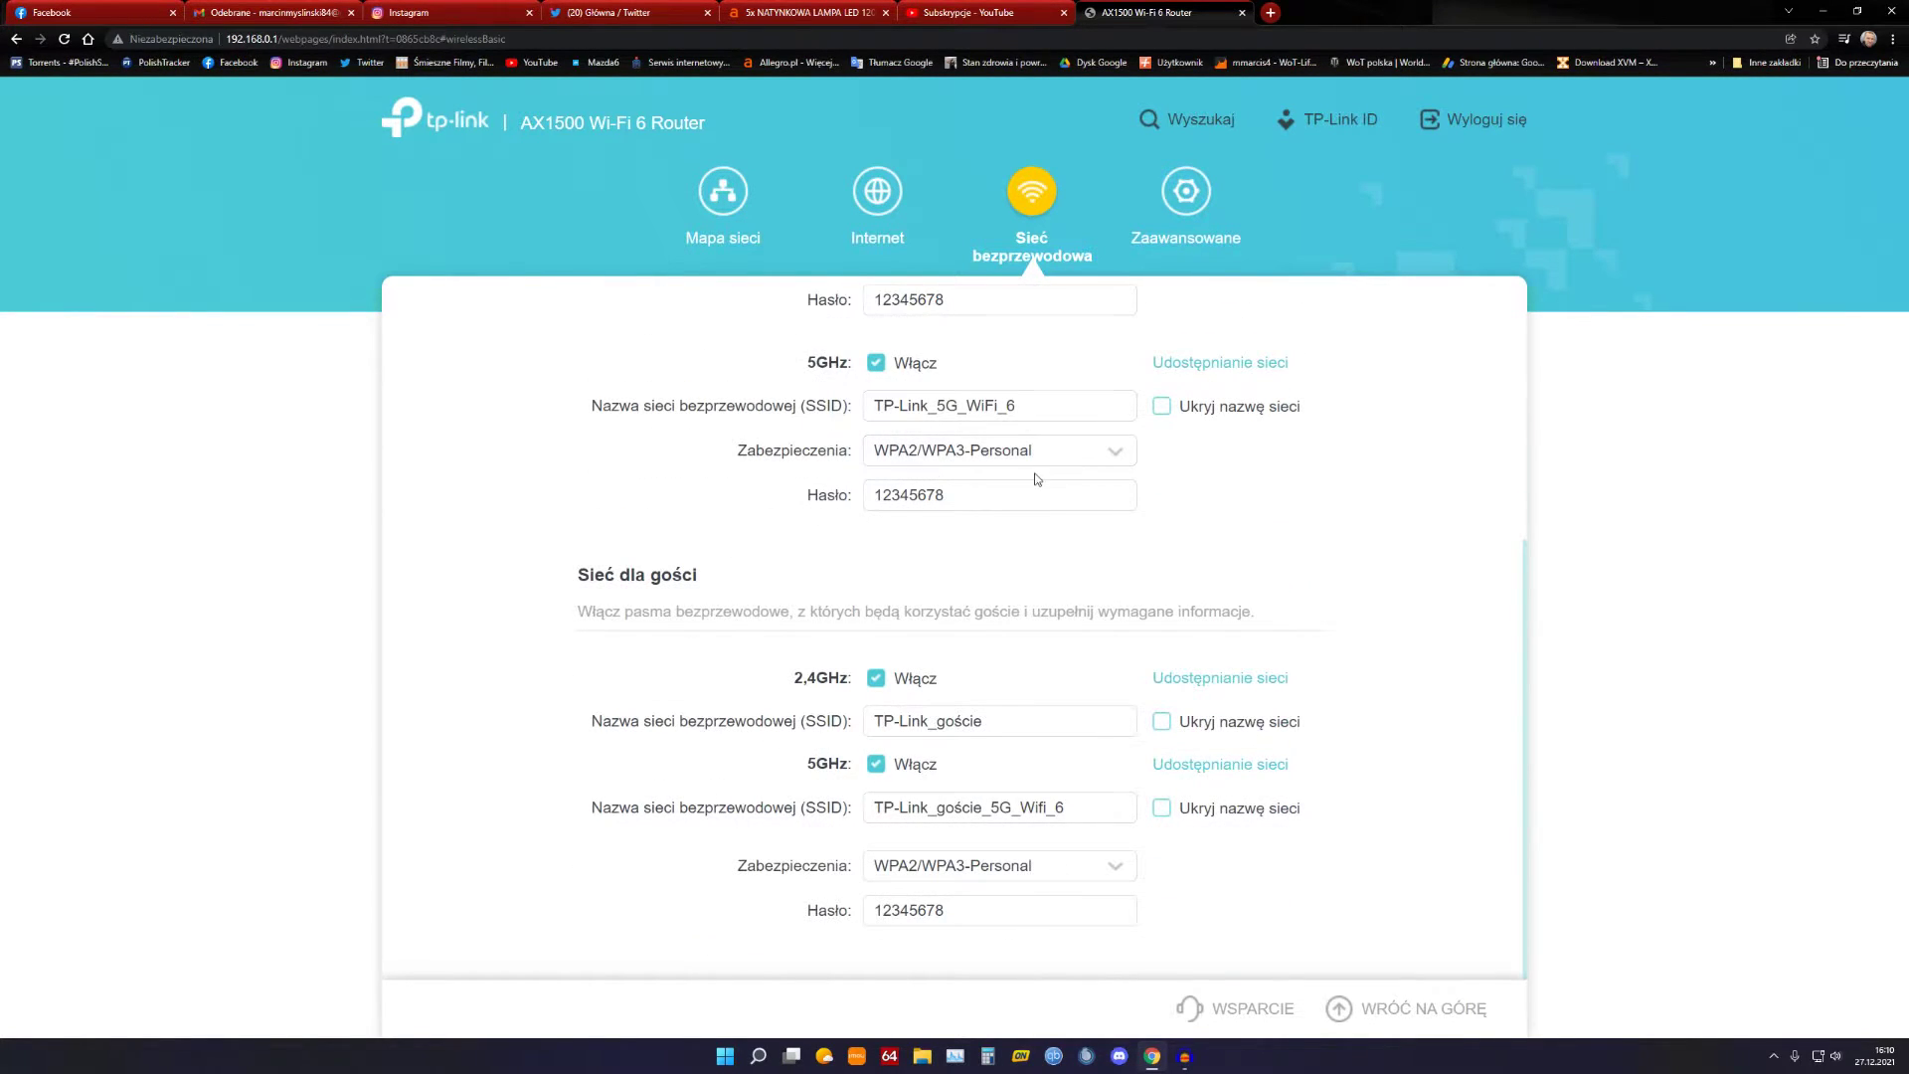
pyautogui.scroll(5, 1036, 479)
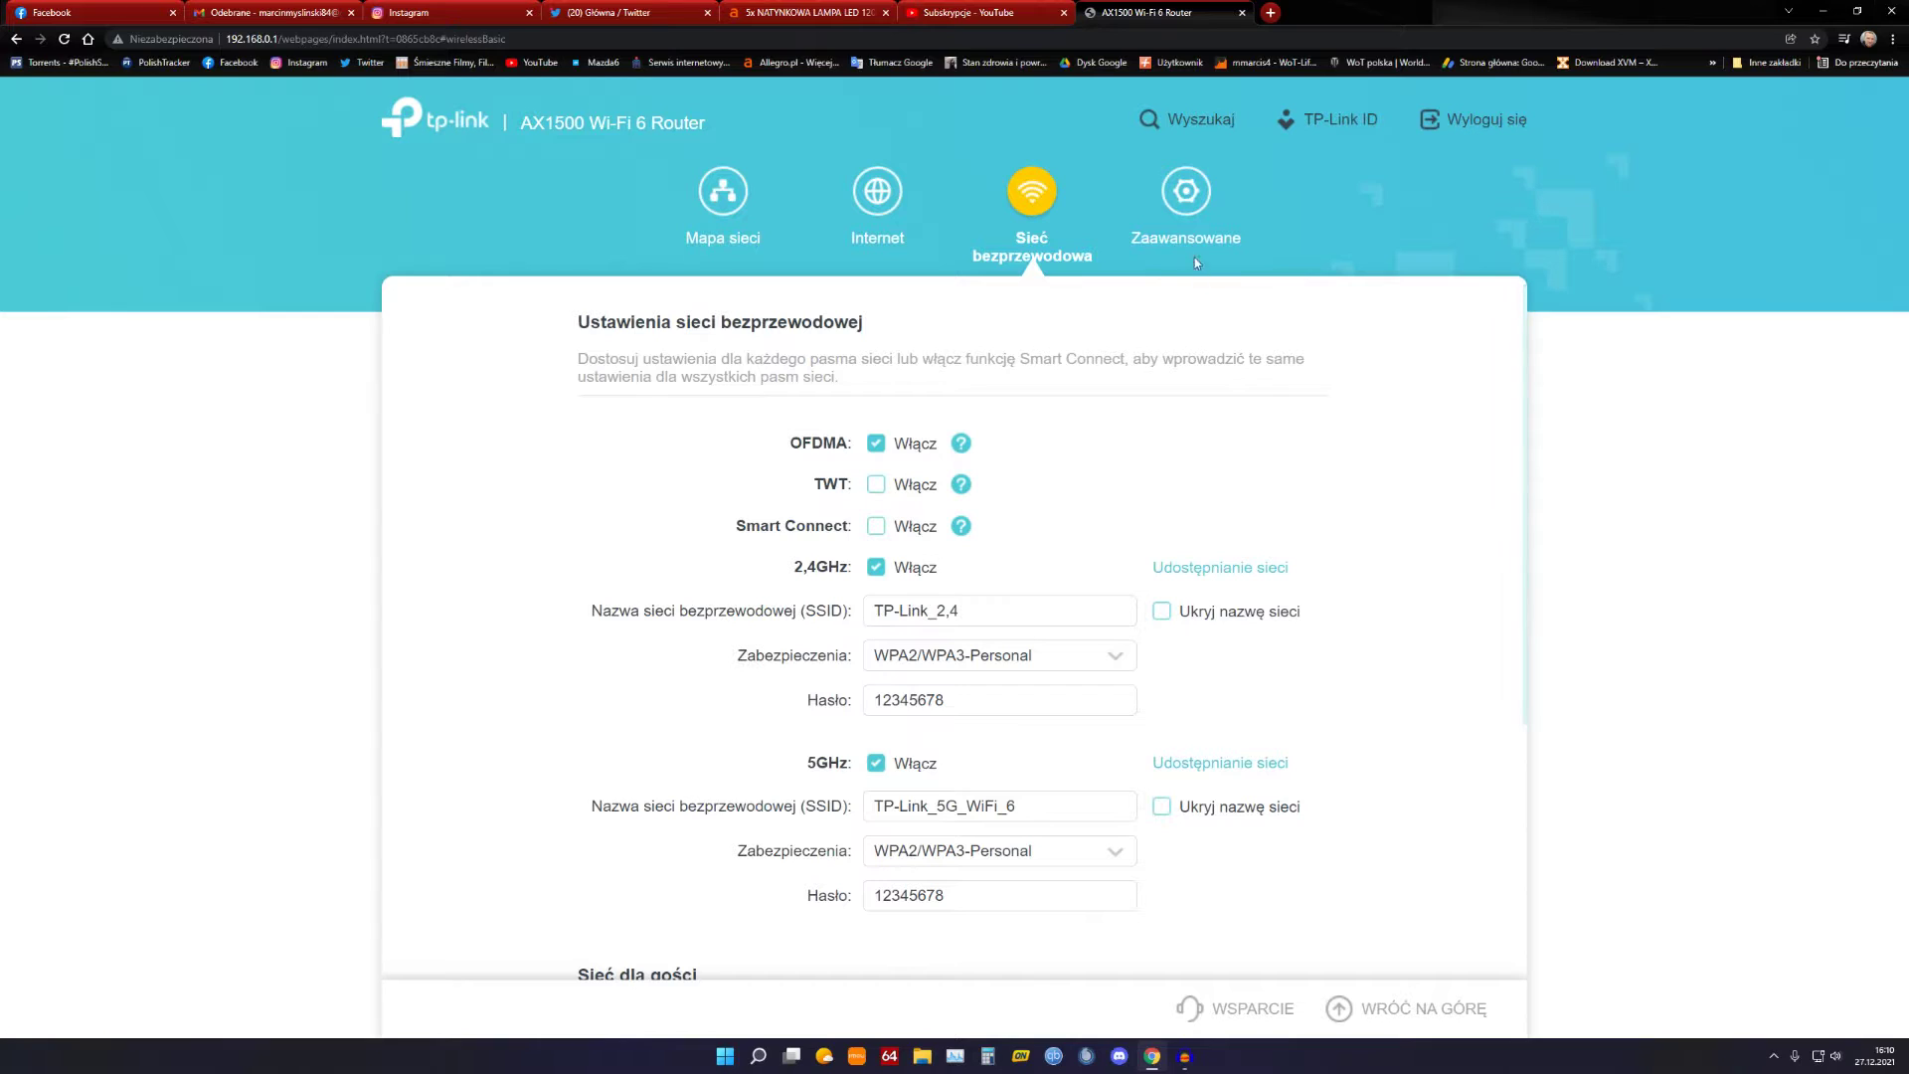
# Step: View the advanced network status page and the advanced Internet connection settings
pyautogui.click(1186, 191)
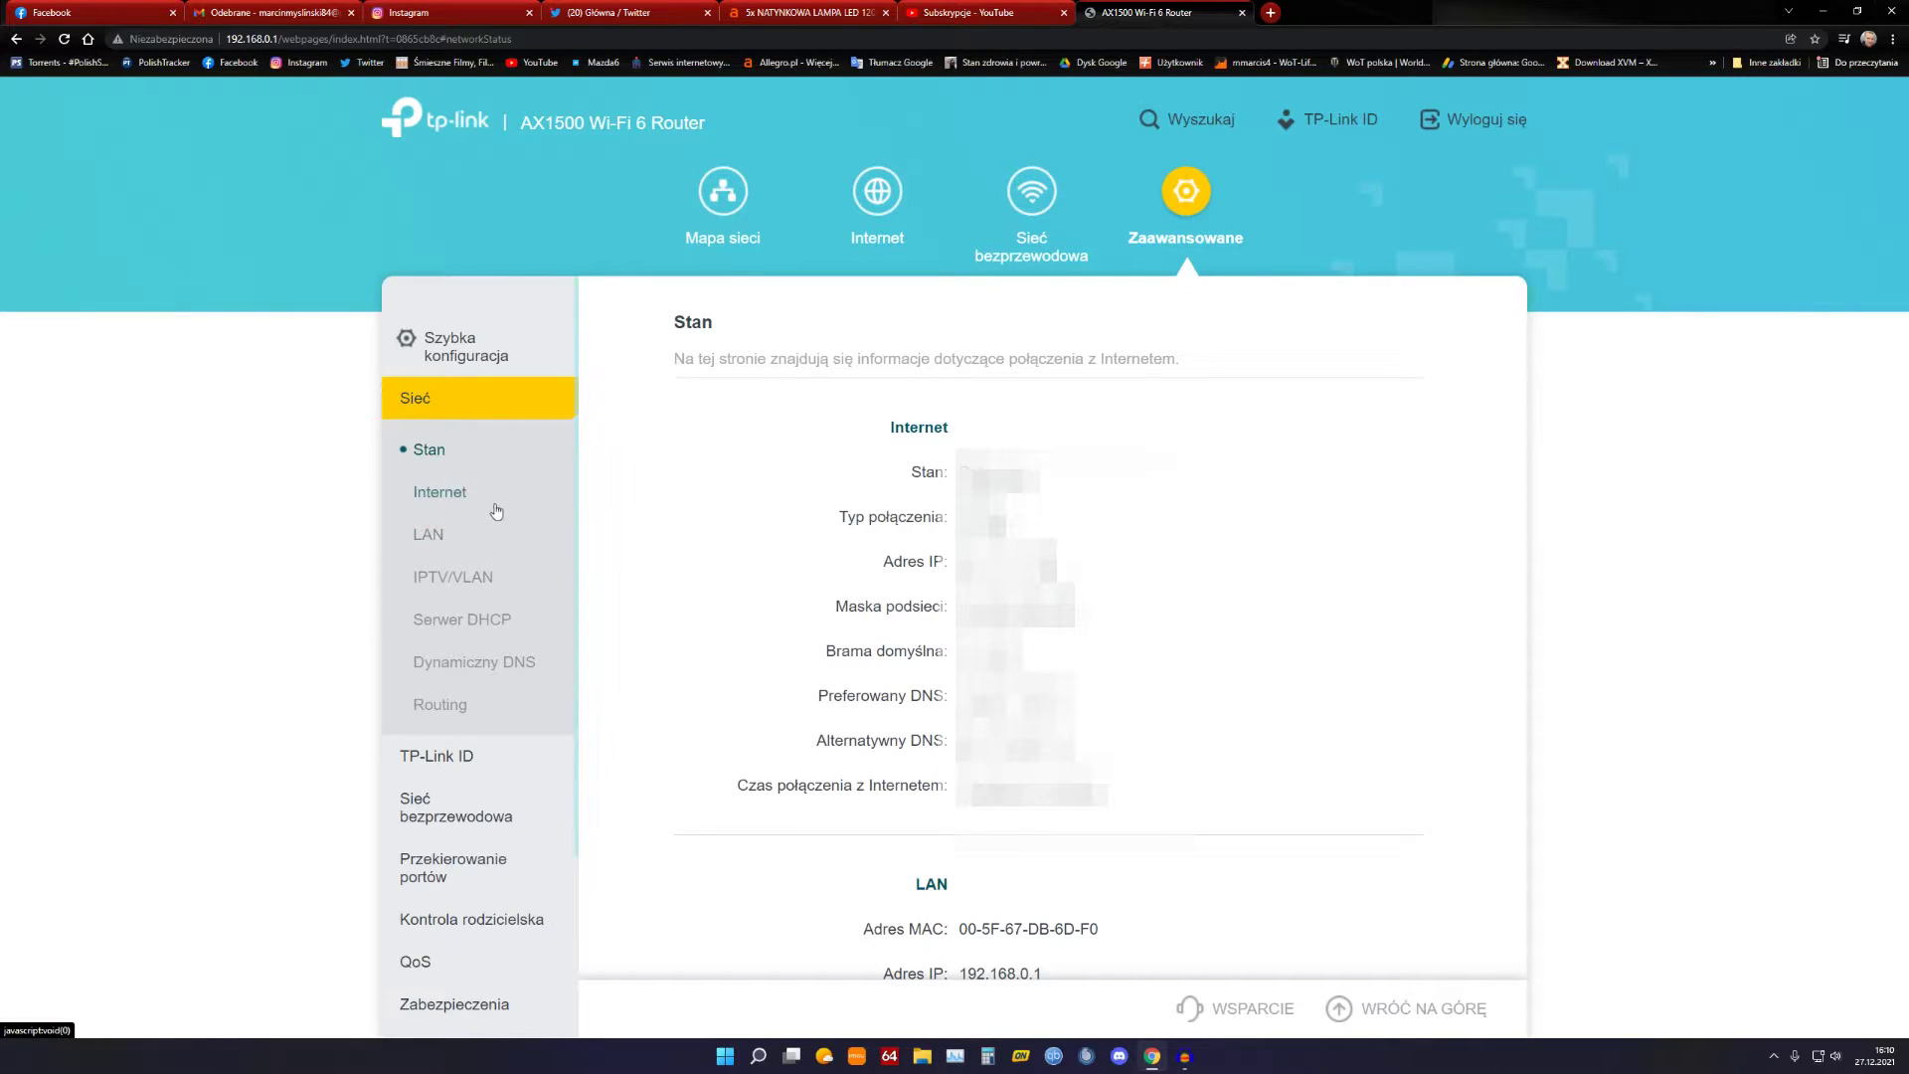
pyautogui.scroll(-1, 512, 547)
pyautogui.scroll(1, 492, 646)
pyautogui.click(448, 495)
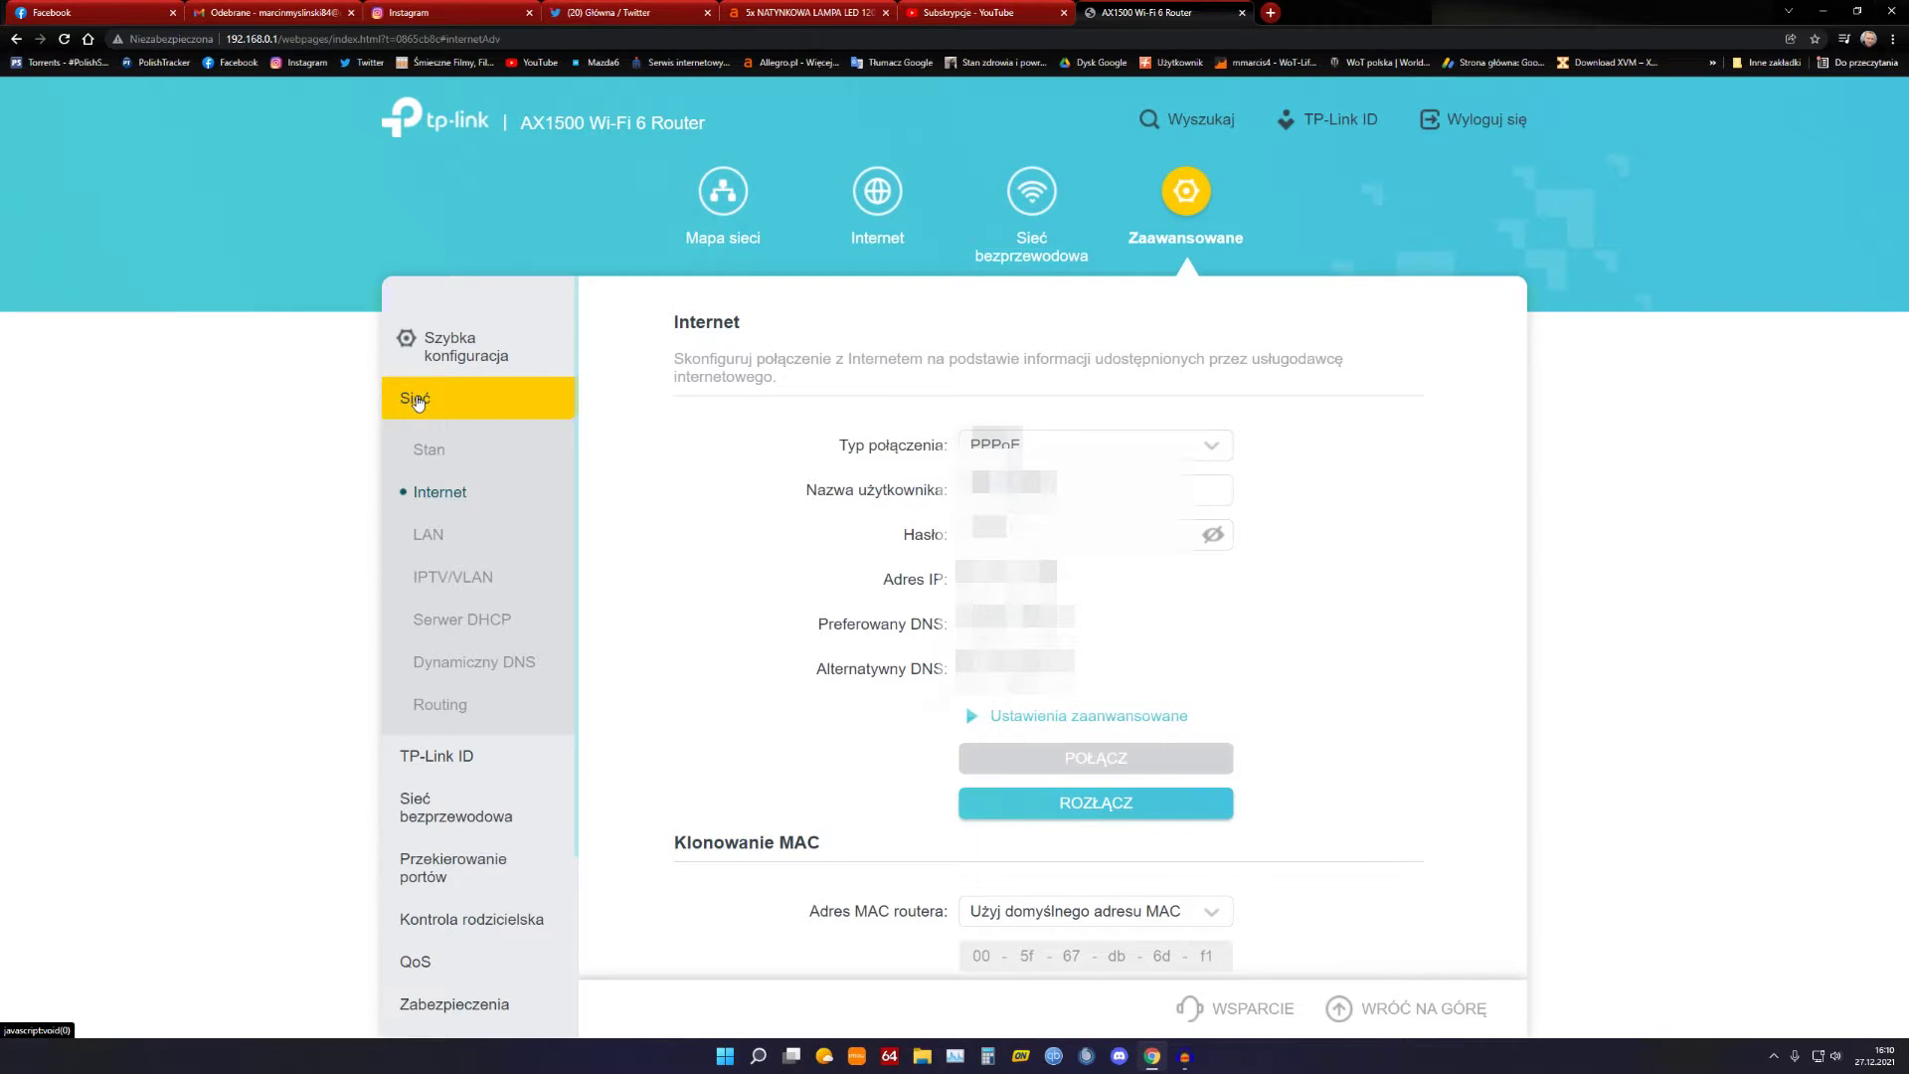
pyautogui.scroll(-1, 559, 360)
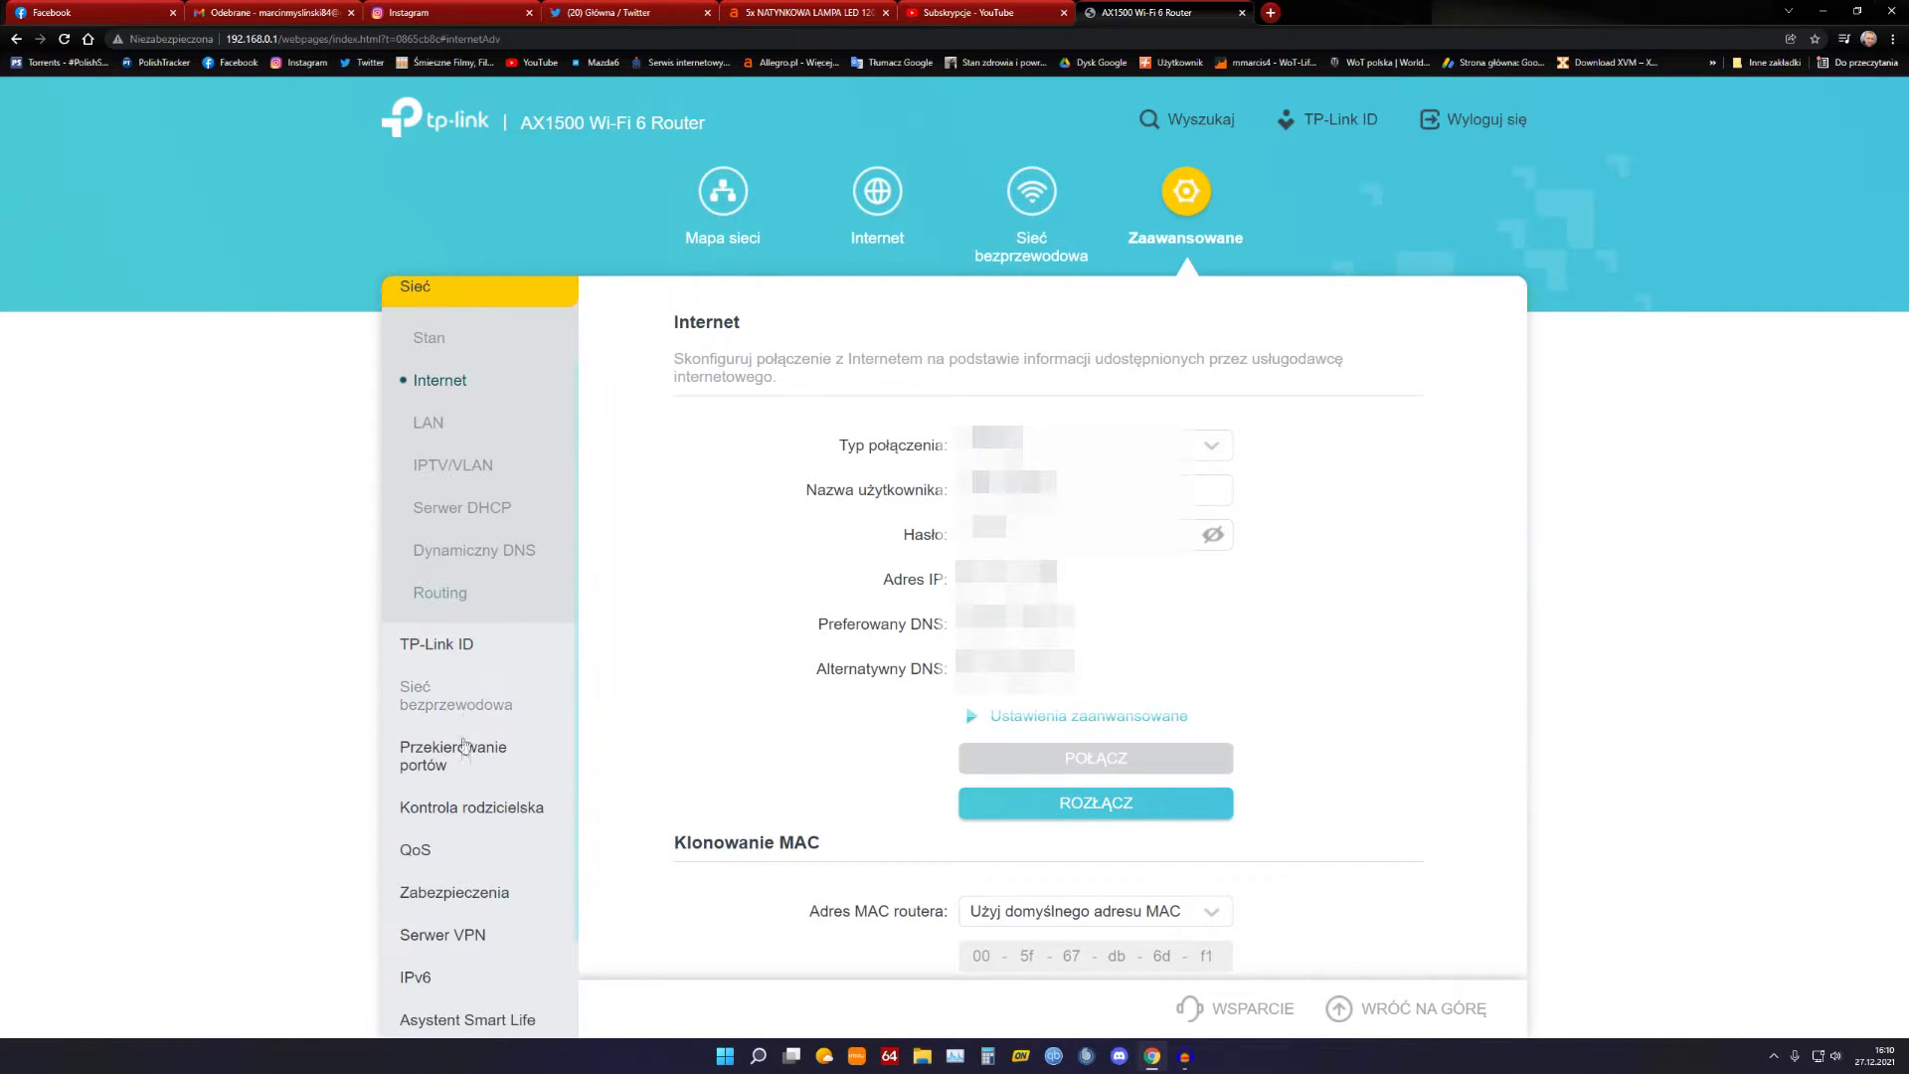
# Step: Review the advanced wireless settings, checking the transmit power and channel choices for the 2,4GHz band
pyautogui.click(447, 701)
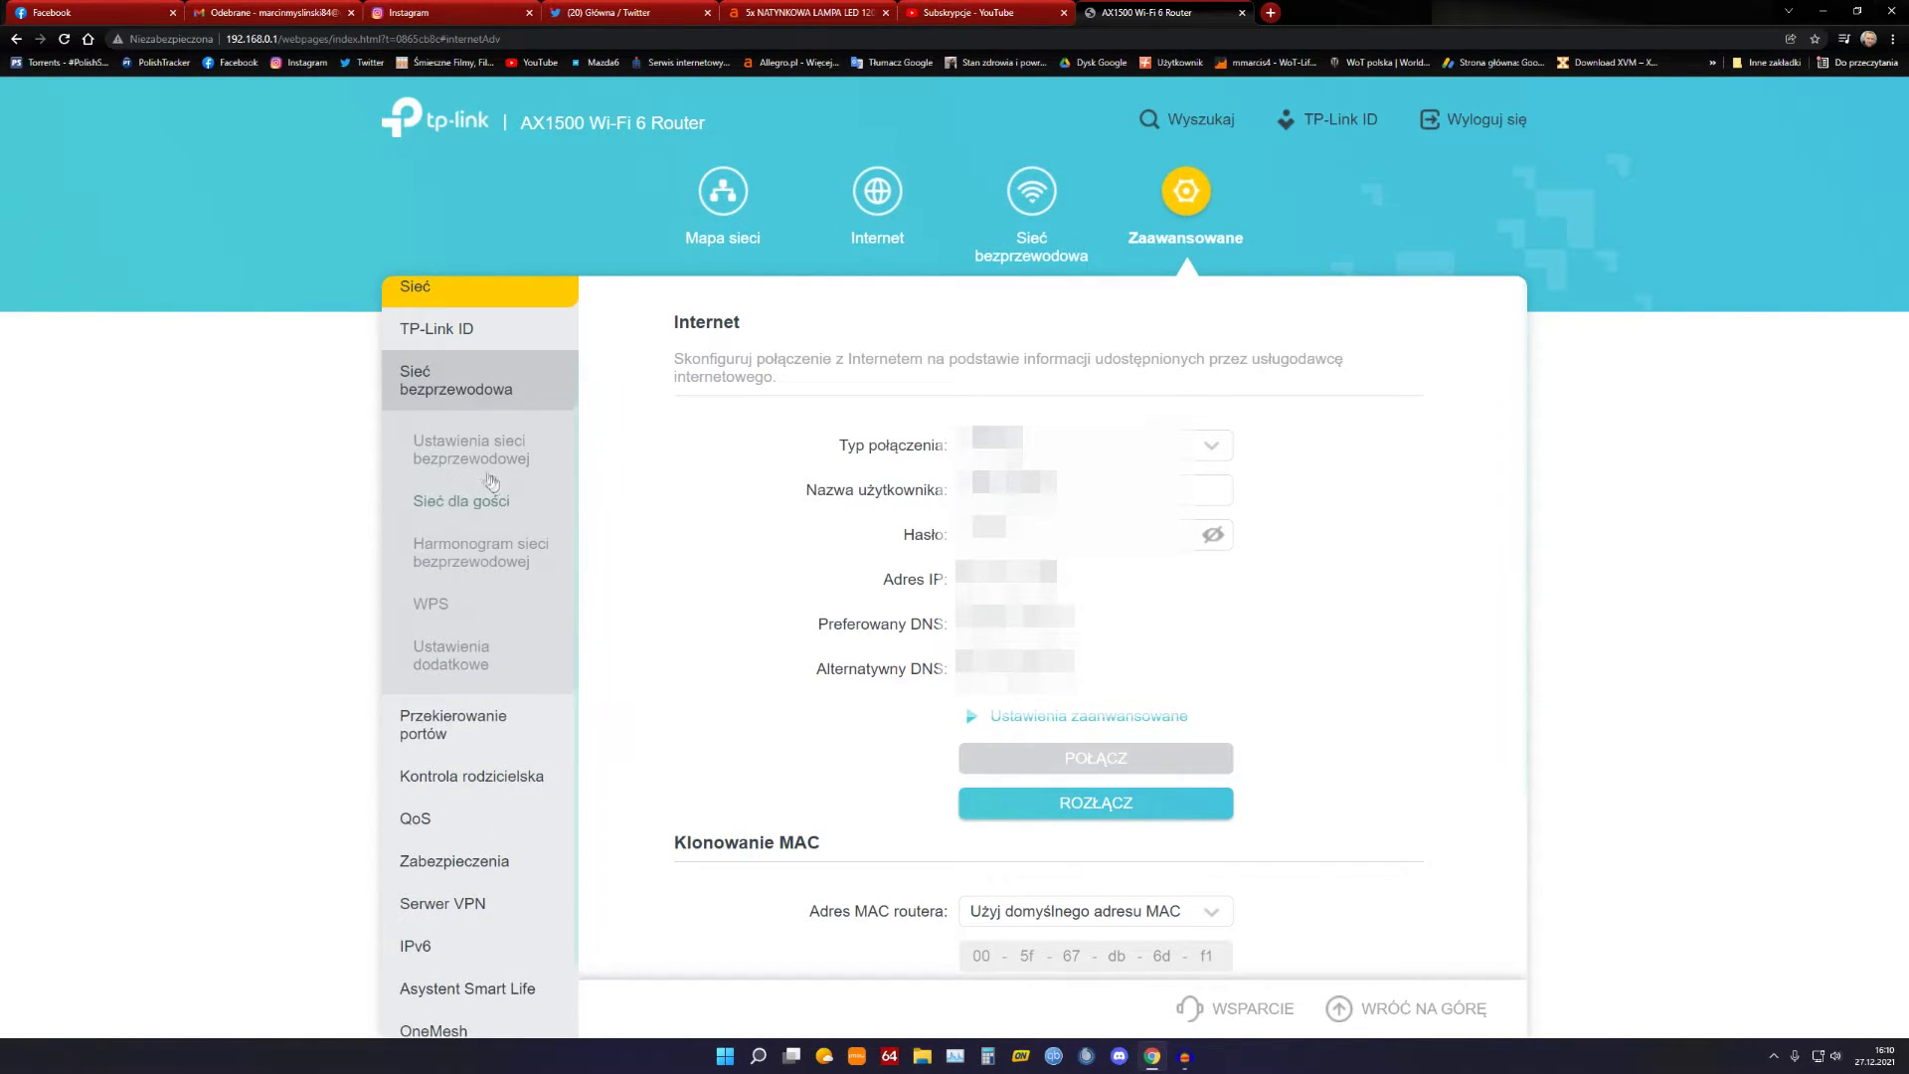
pyautogui.click(471, 458)
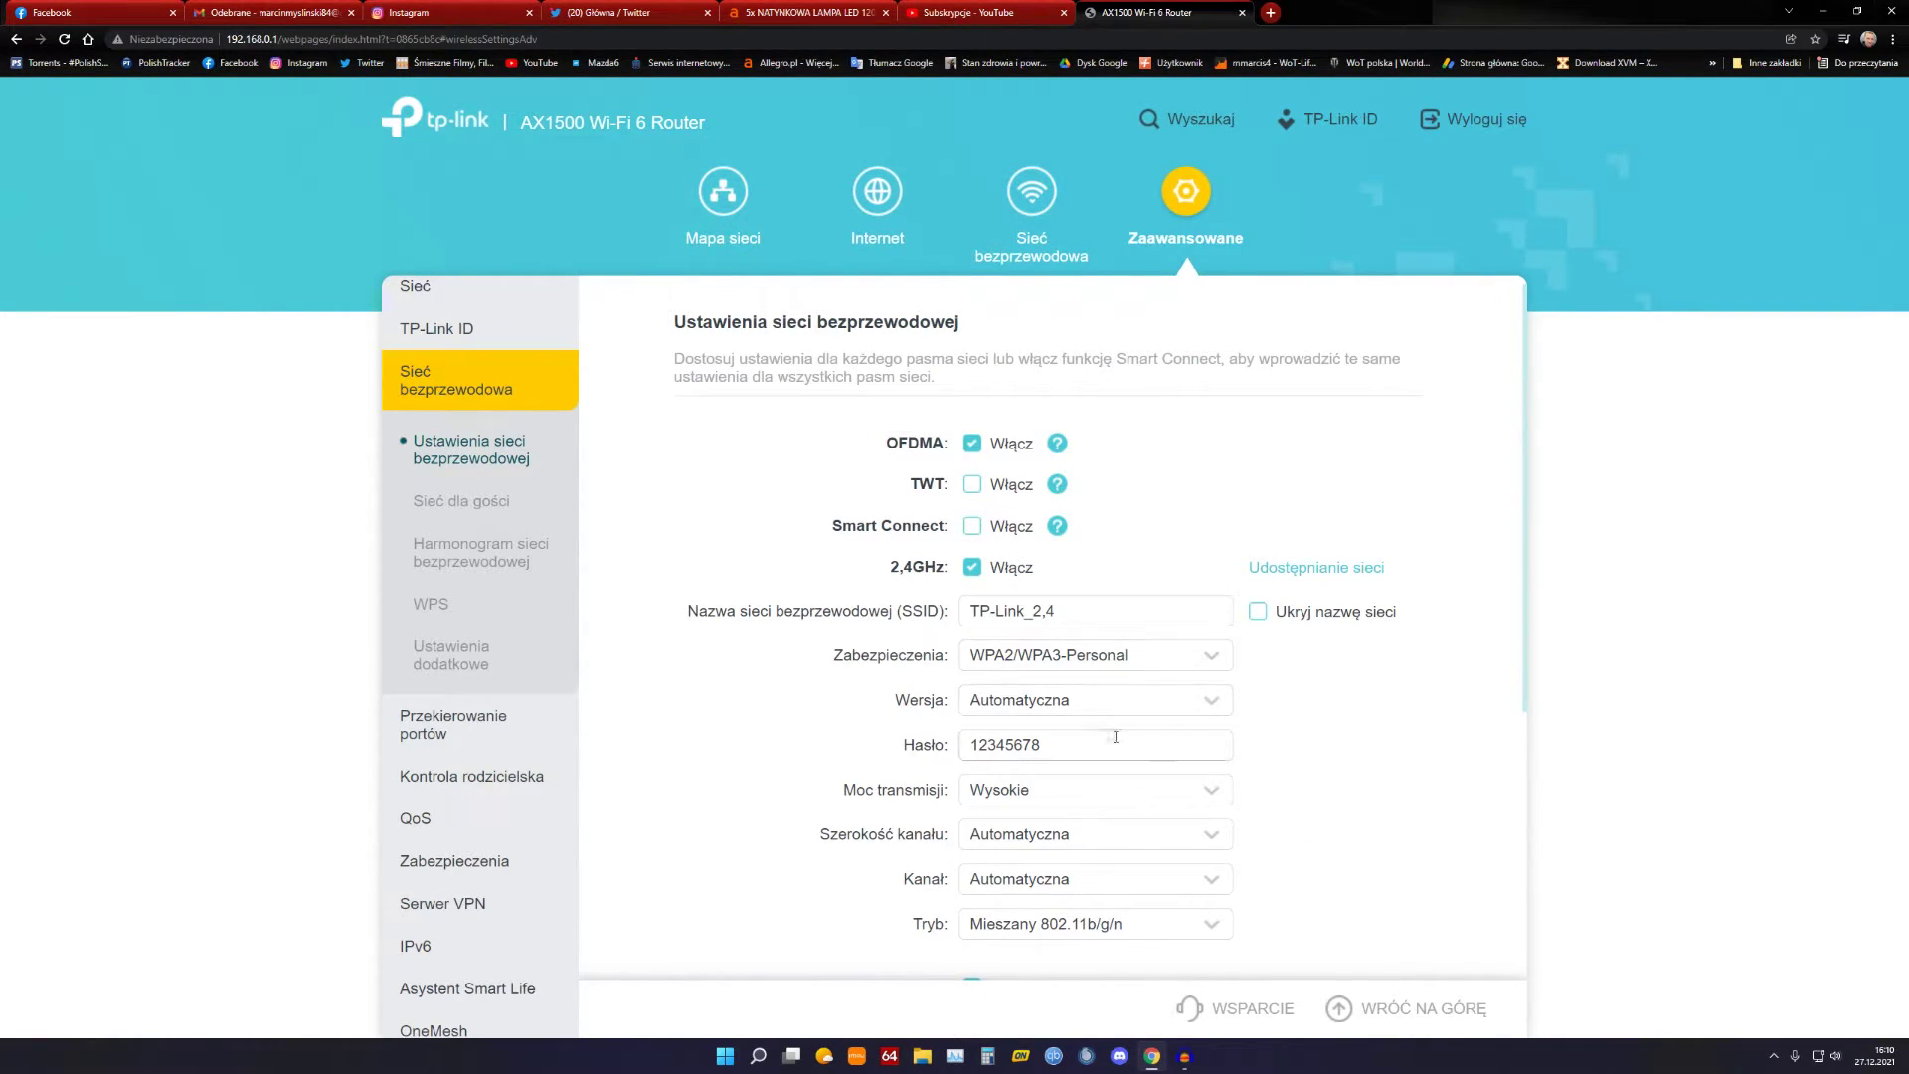
pyautogui.scroll(-1, 1102, 757)
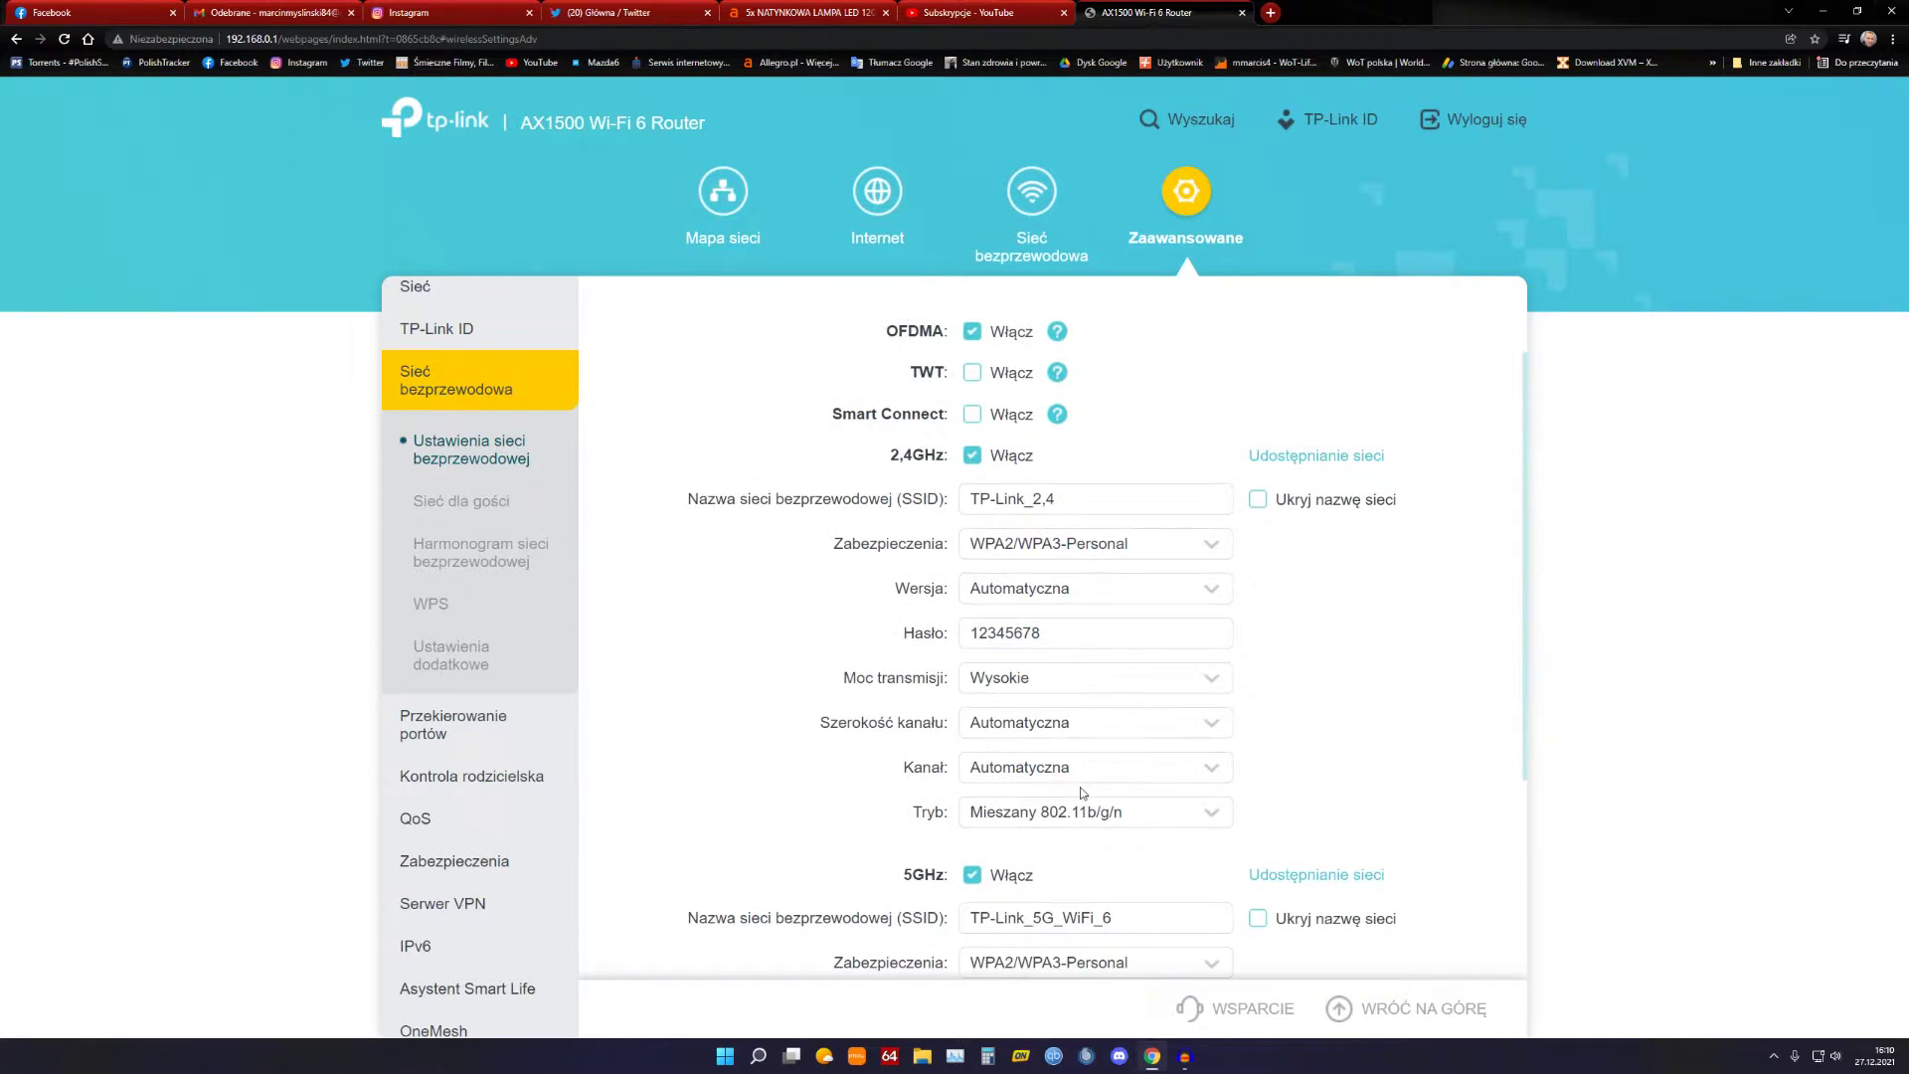
pyautogui.click(1219, 681)
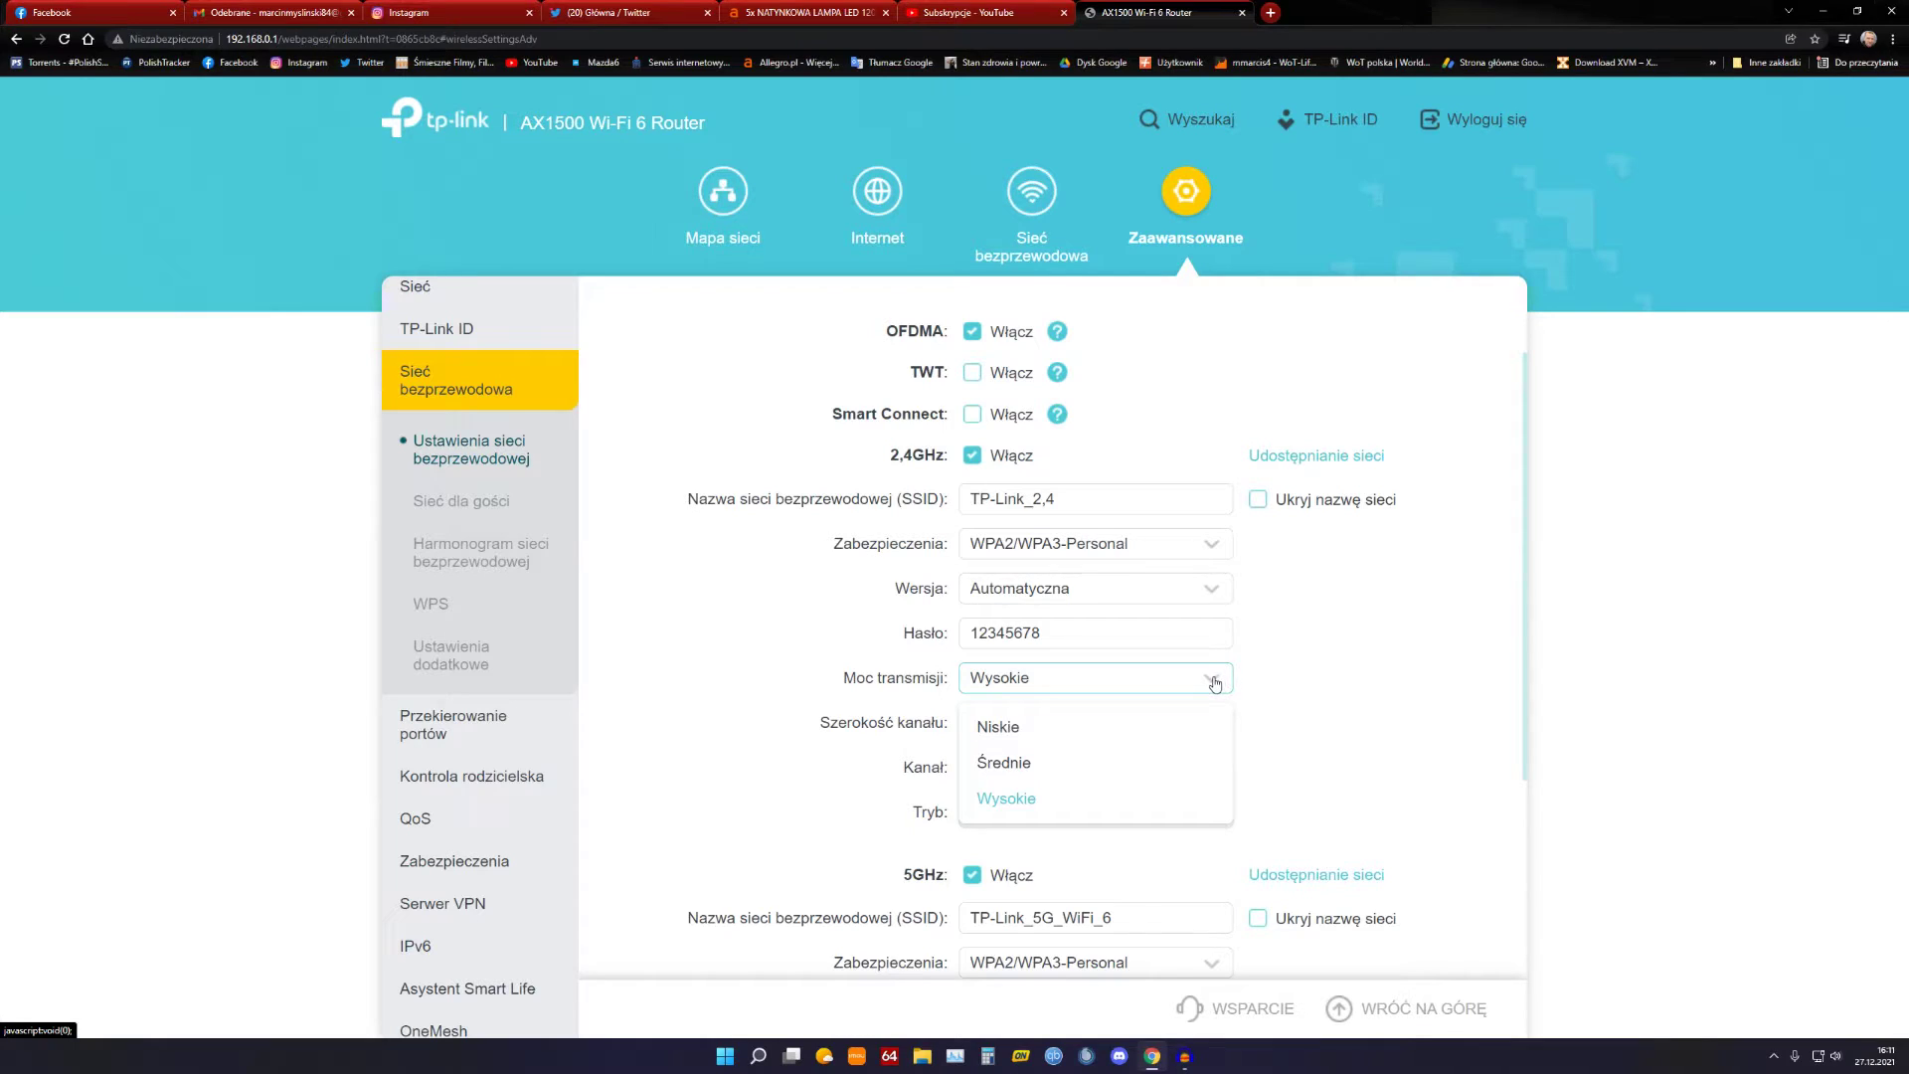
pyautogui.click(1215, 680)
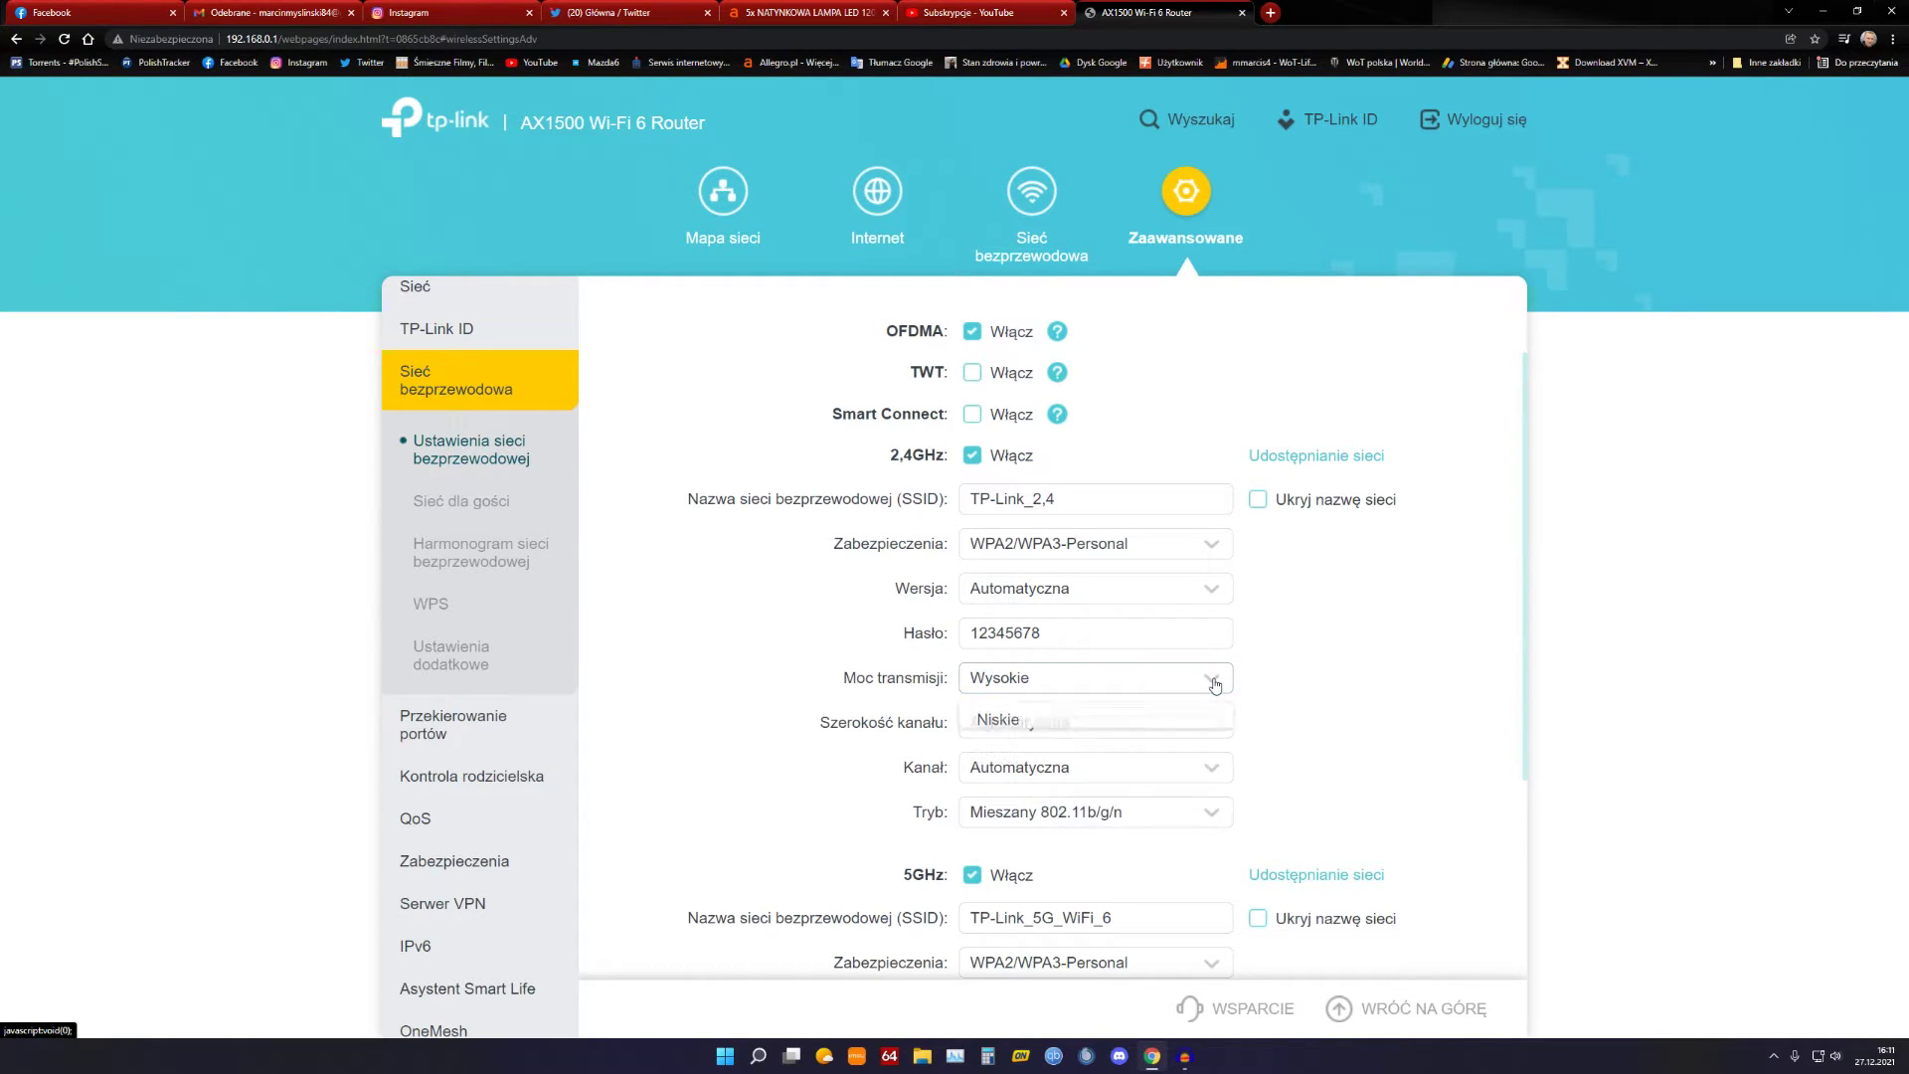
pyautogui.click(1213, 772)
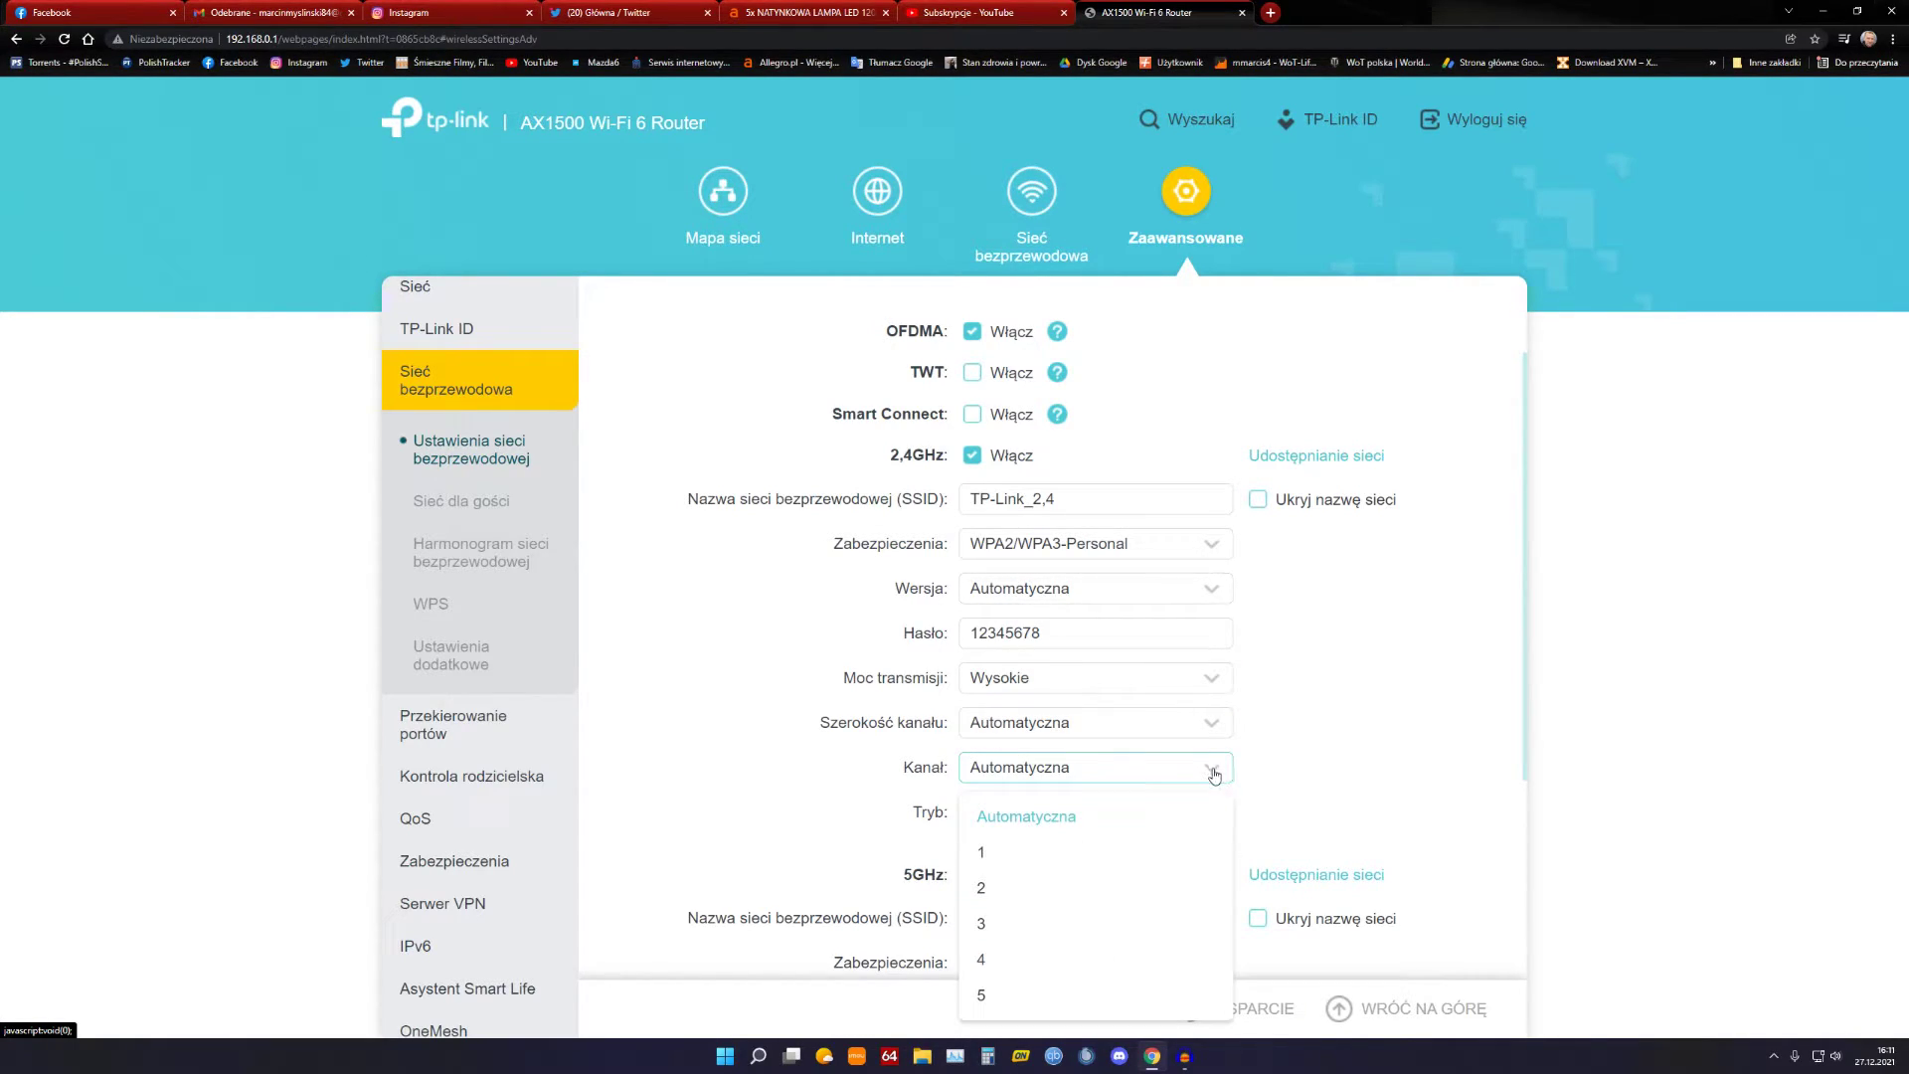
pyautogui.click(1213, 772)
pyautogui.scroll(-3, 915, 574)
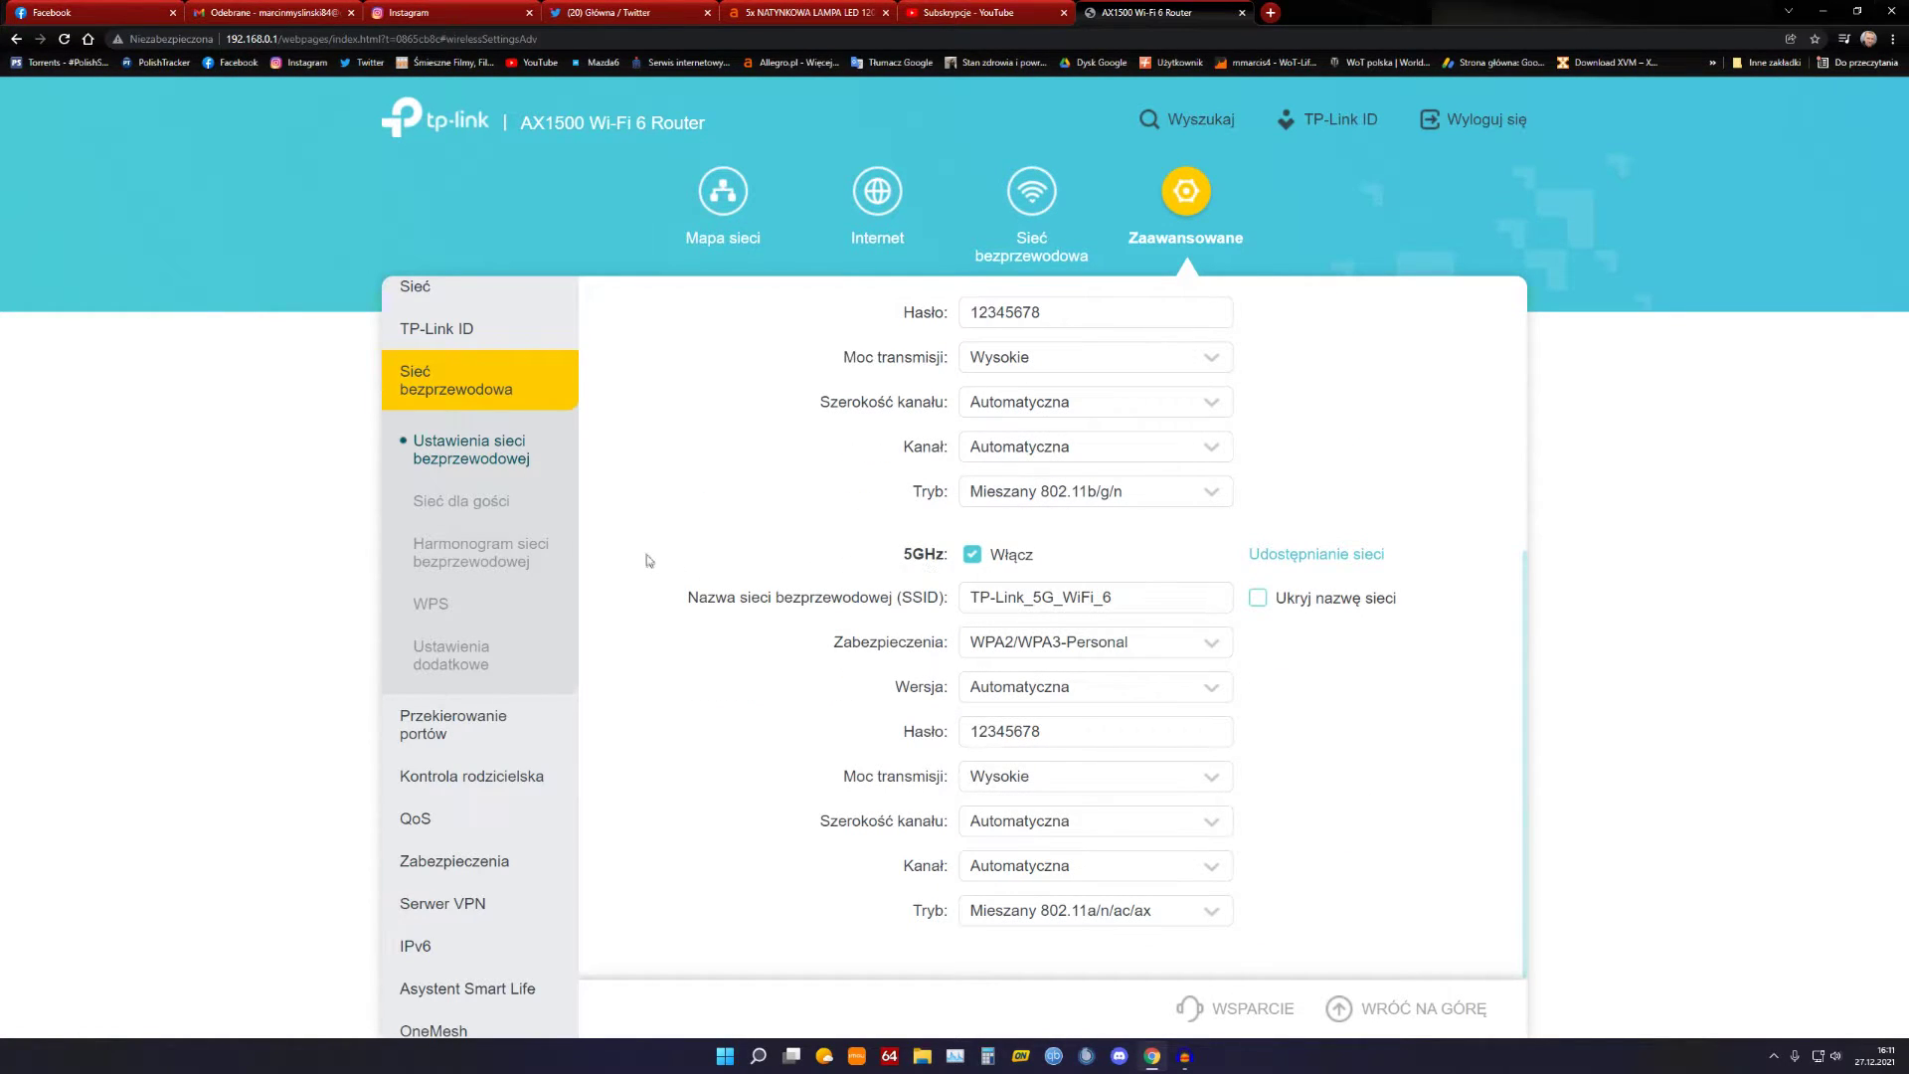
# Step: View the advanced guest network settings, deleting and re-entering the final 6 of the 5GHz SSID TP-Link_goście_5G_Wifi_6
pyautogui.click(461, 502)
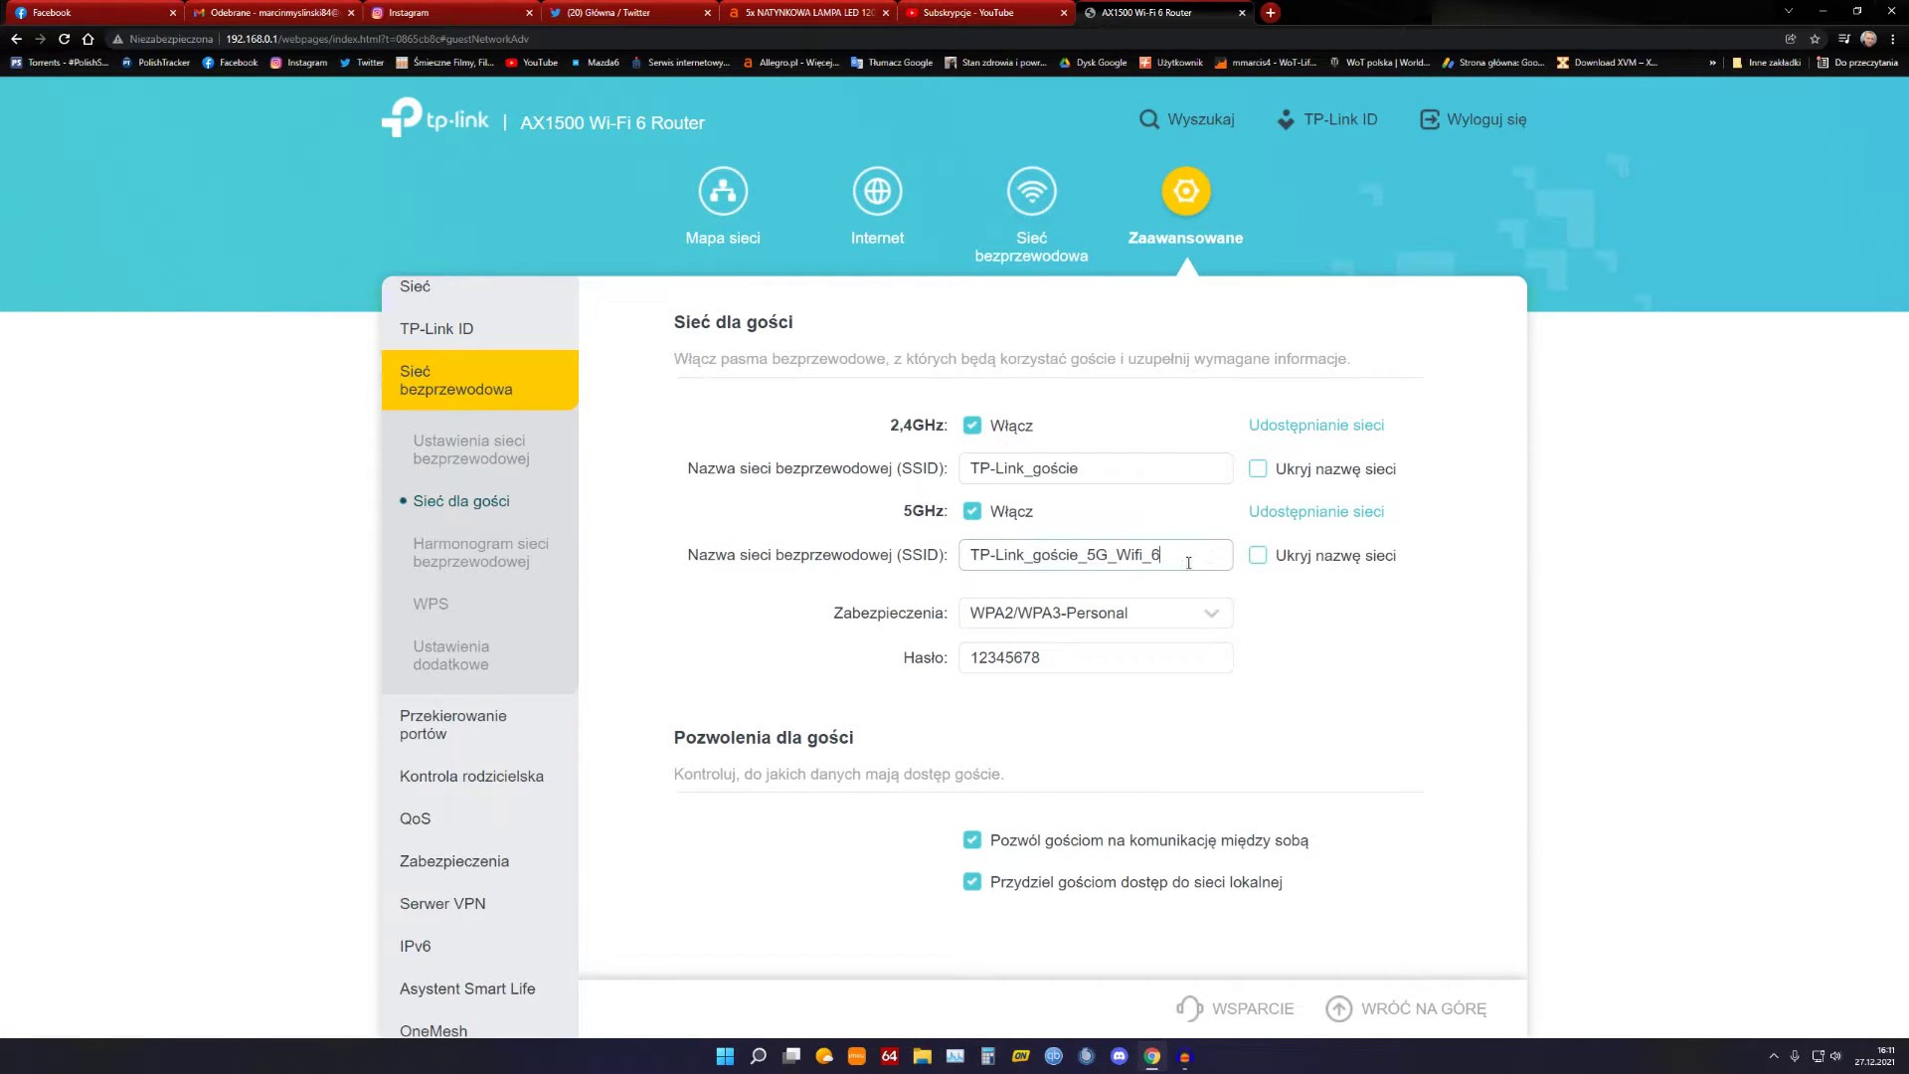
pyautogui.press('BackSpace')
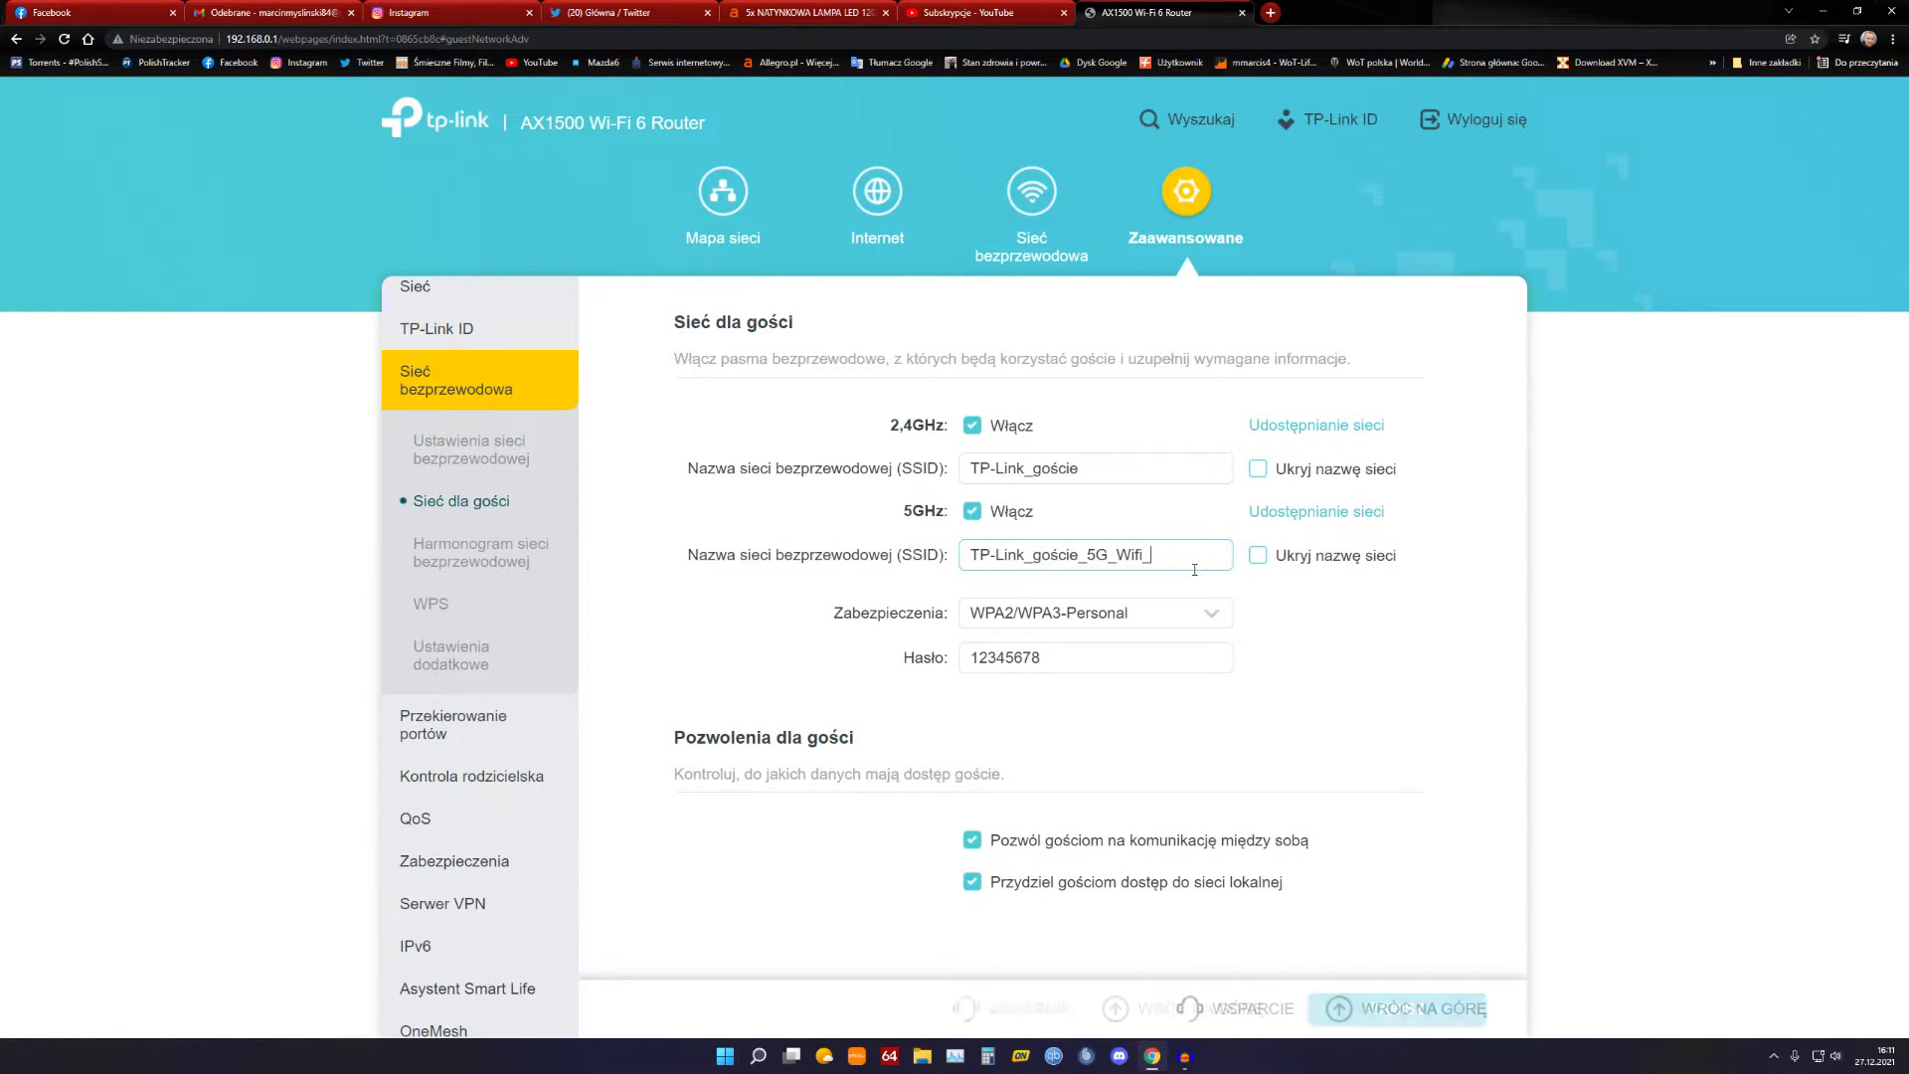
pyautogui.write('6')
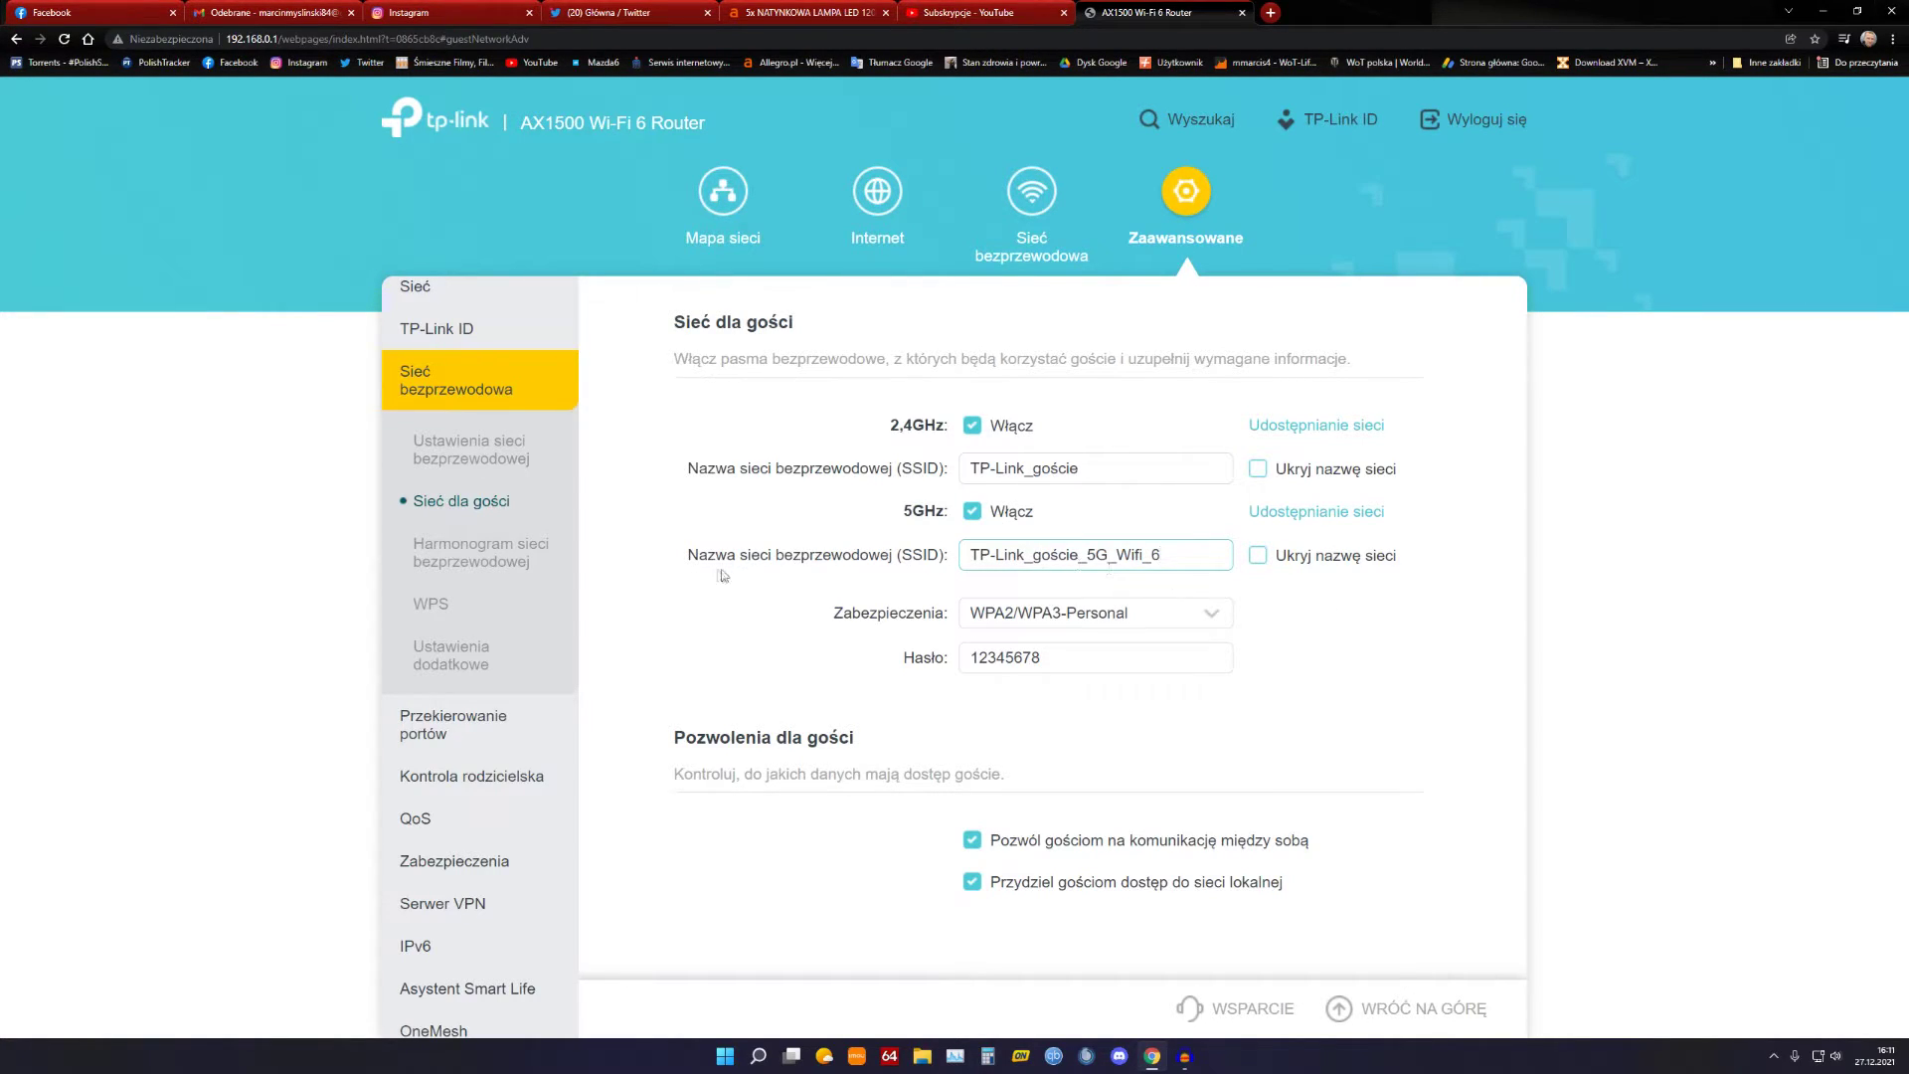
# Step: Review the wireless schedule and the WPS methods, highlighting the description of connecting with the router's WPS button
pyautogui.click(479, 553)
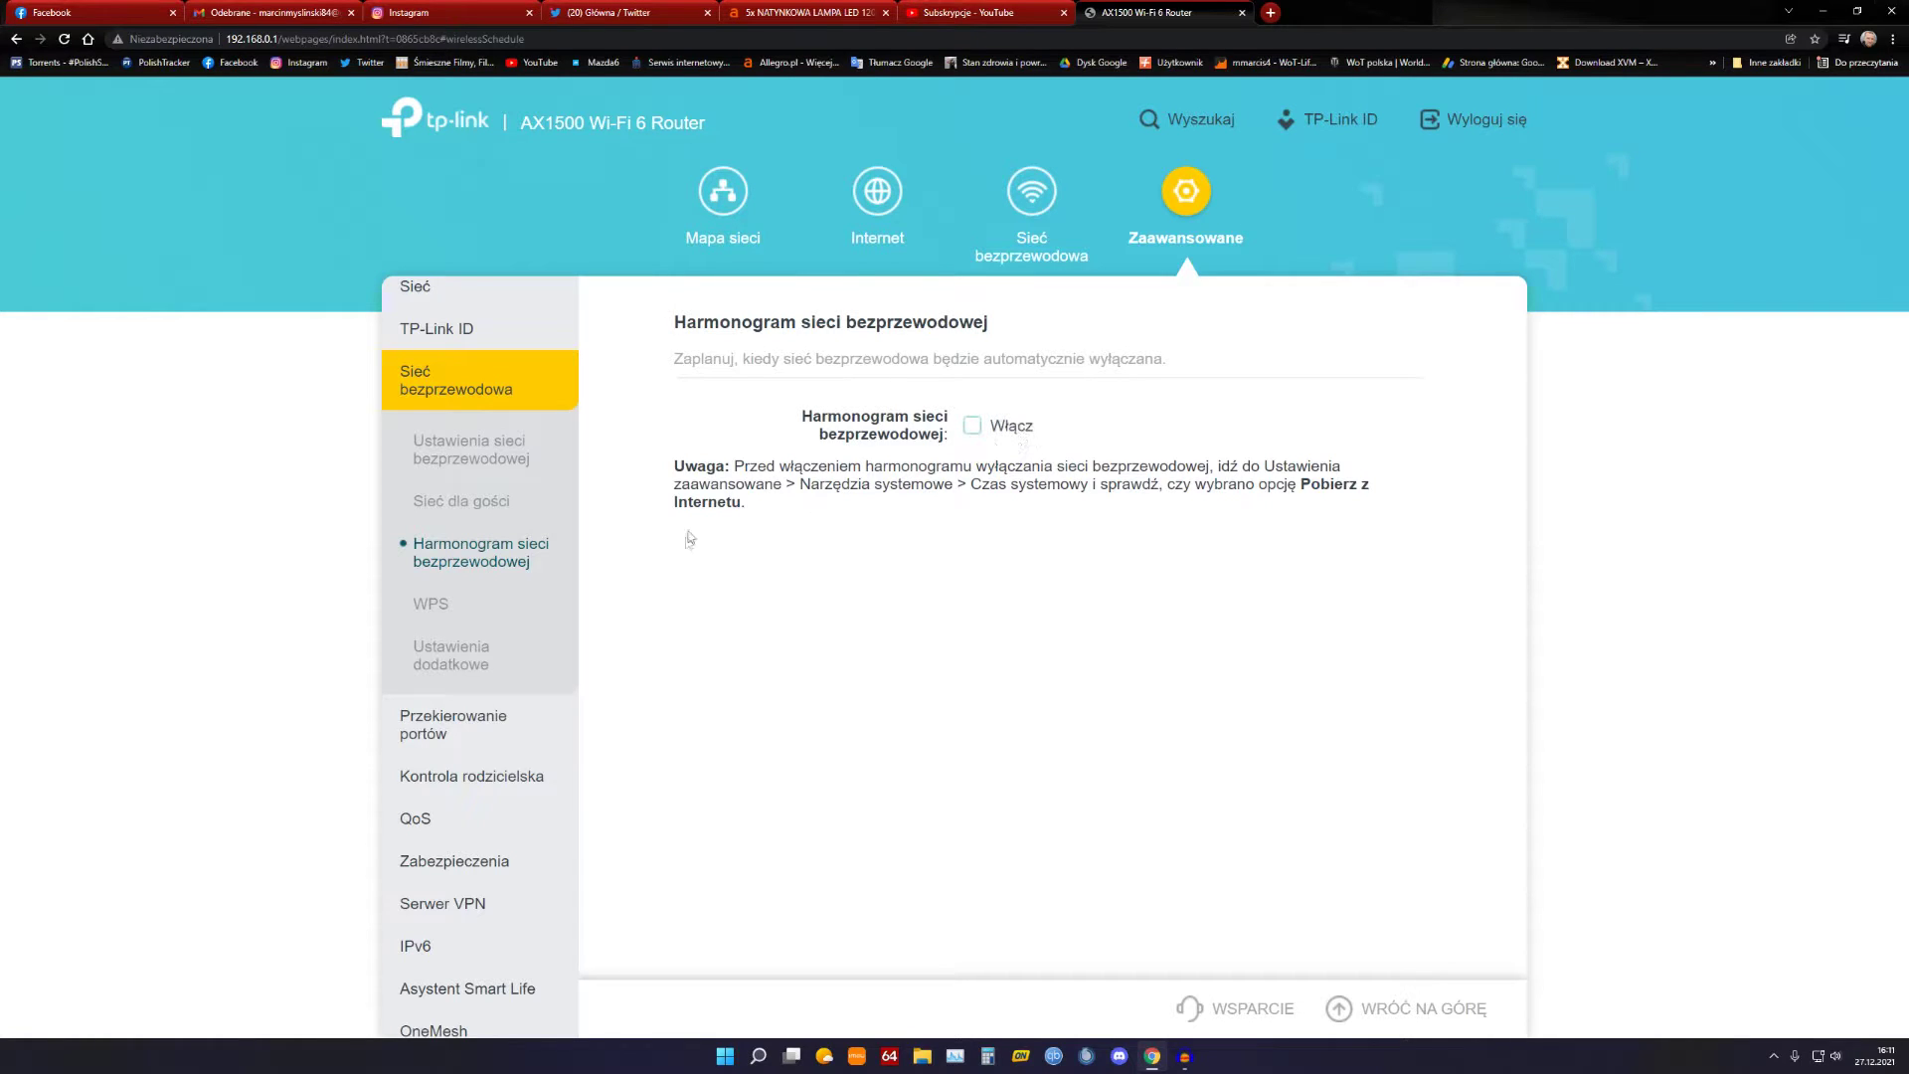
pyautogui.click(447, 607)
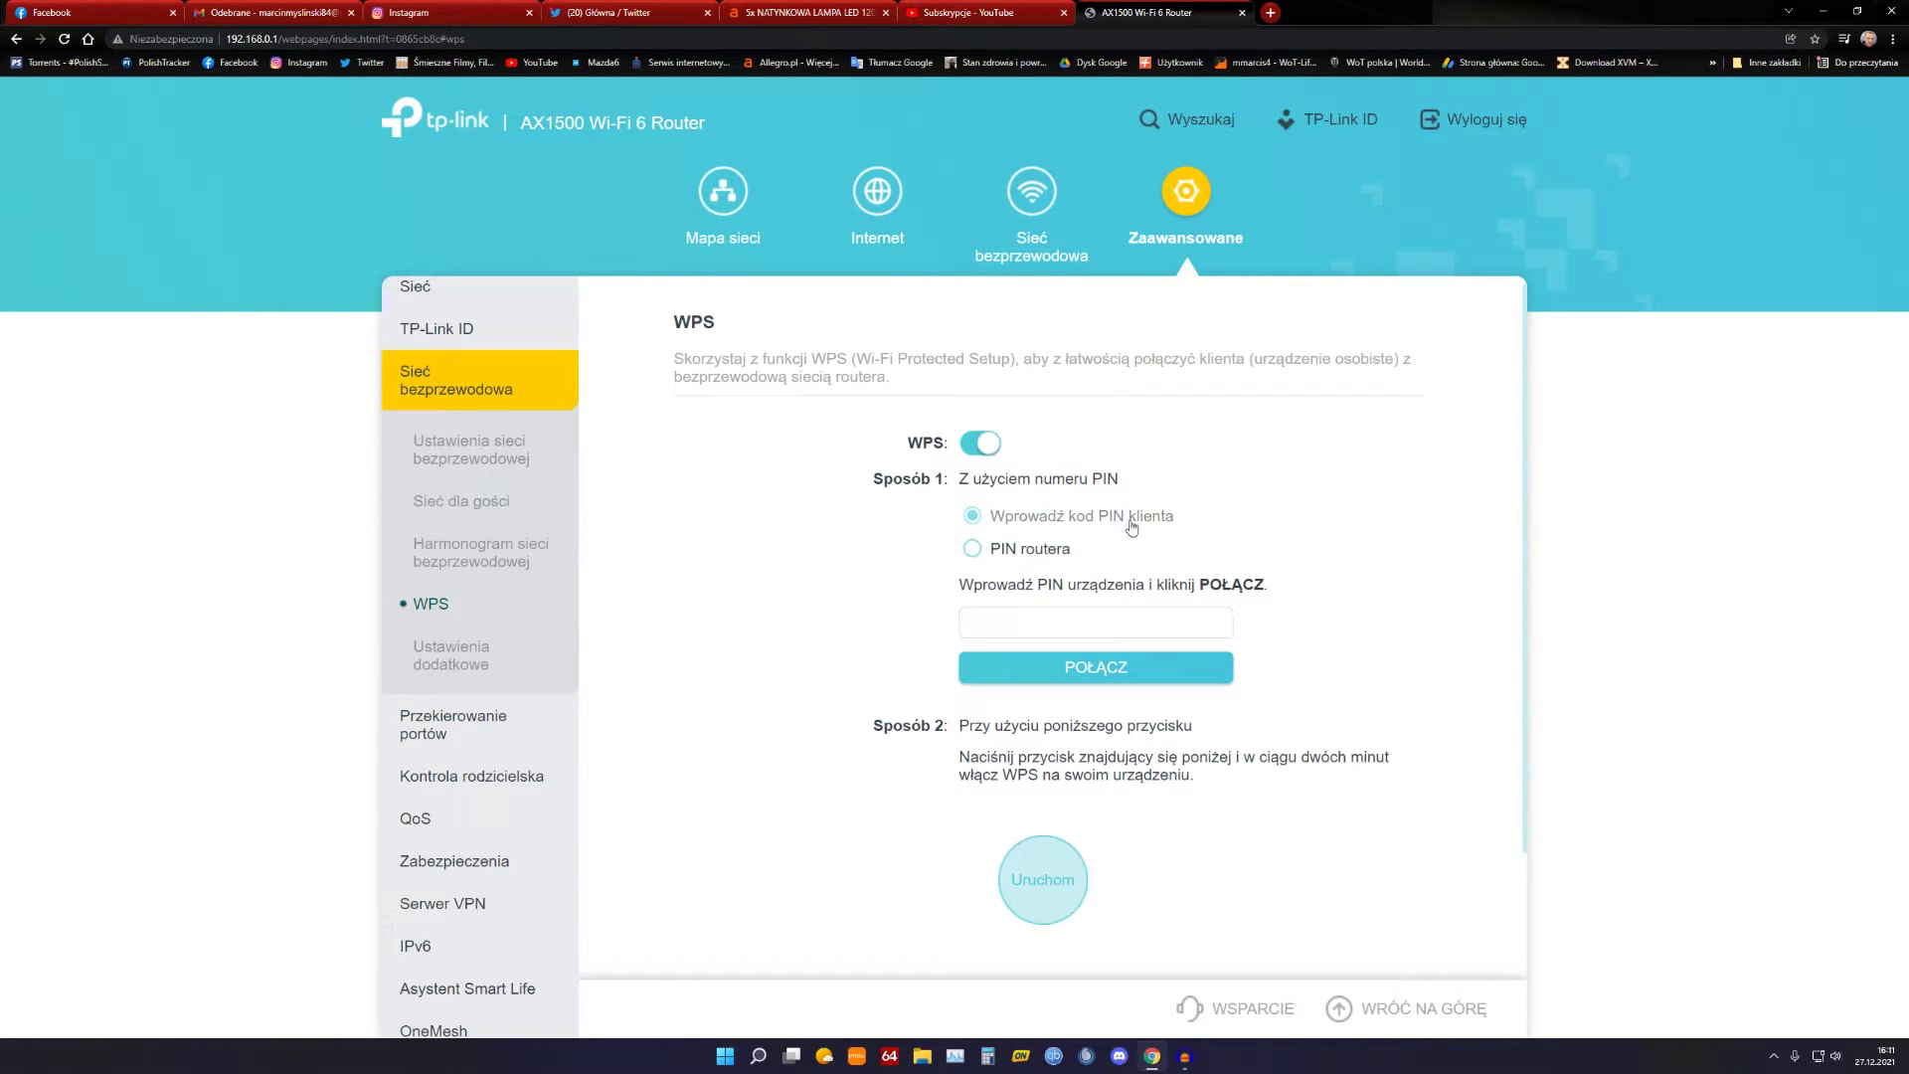
pyautogui.scroll(-2, 1082, 658)
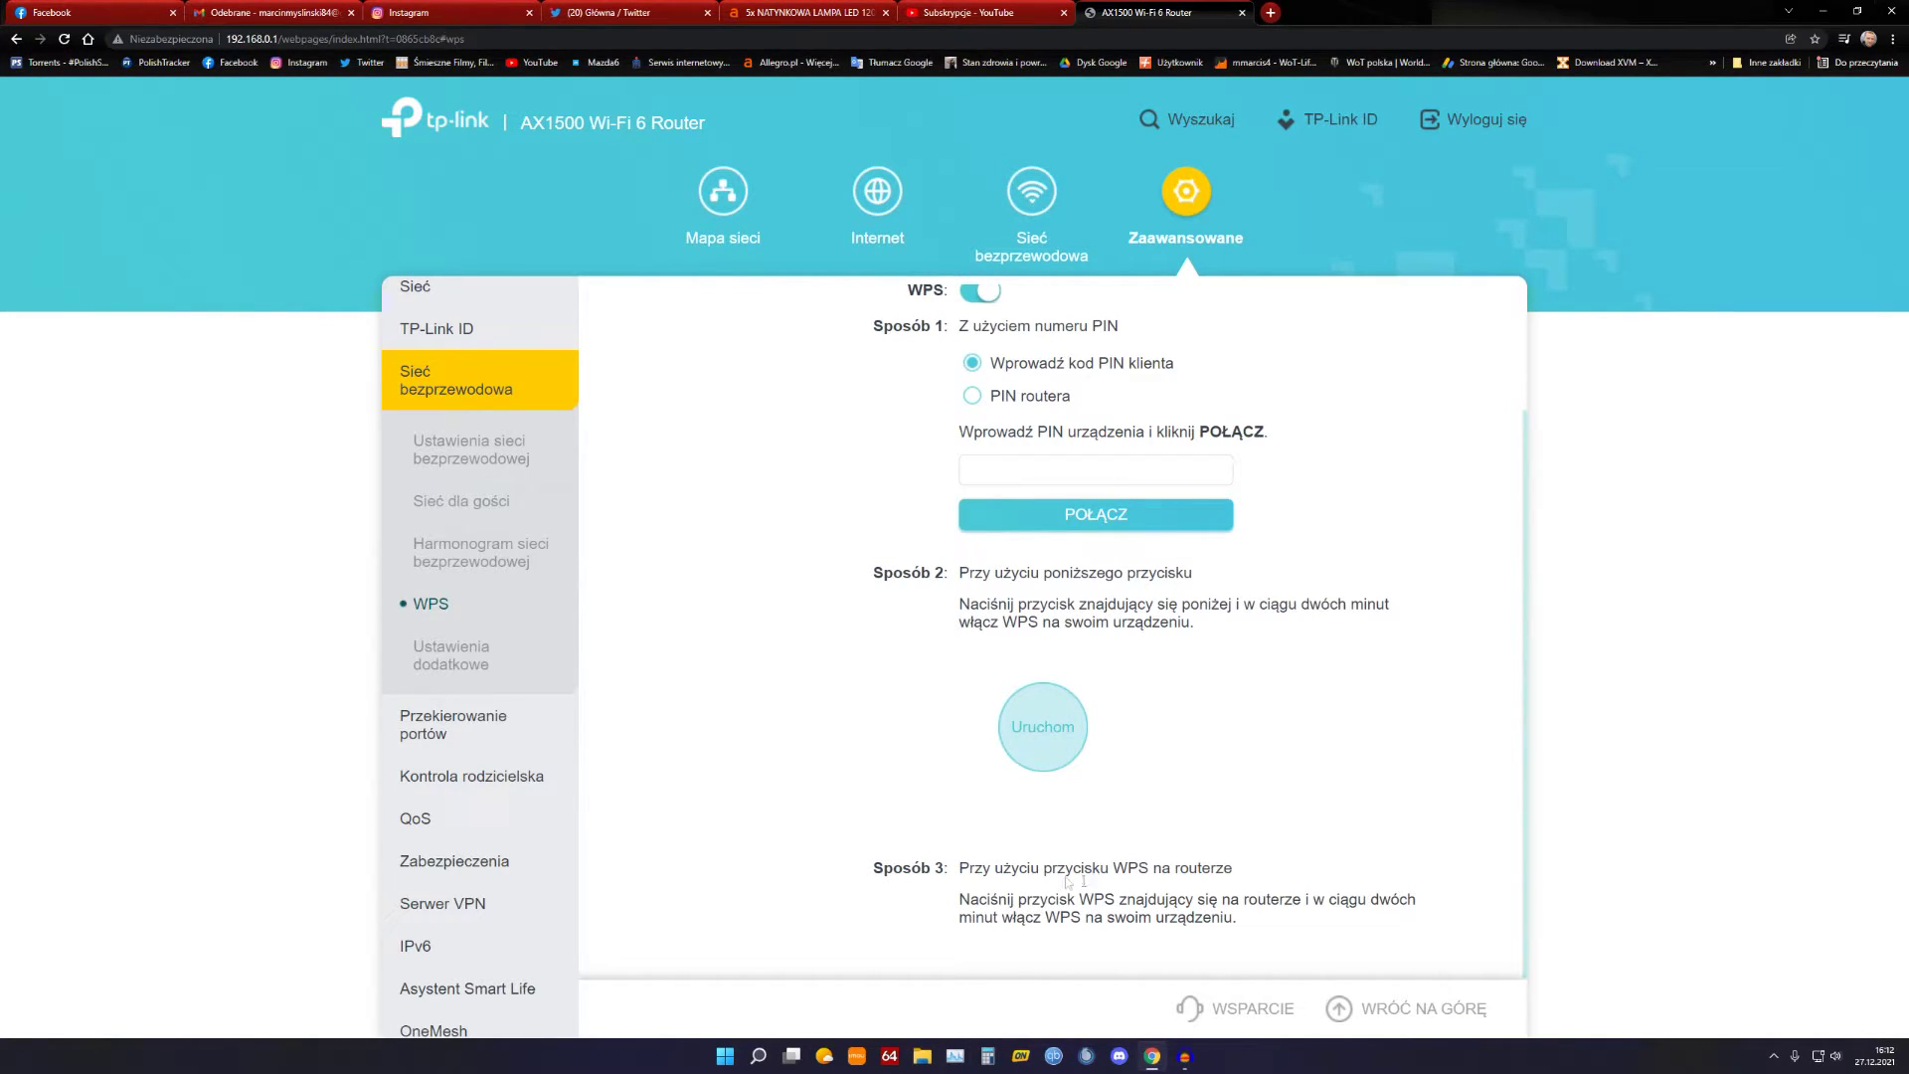
pyautogui.moveTo(970, 868); pyautogui.dragTo(1373, 977)
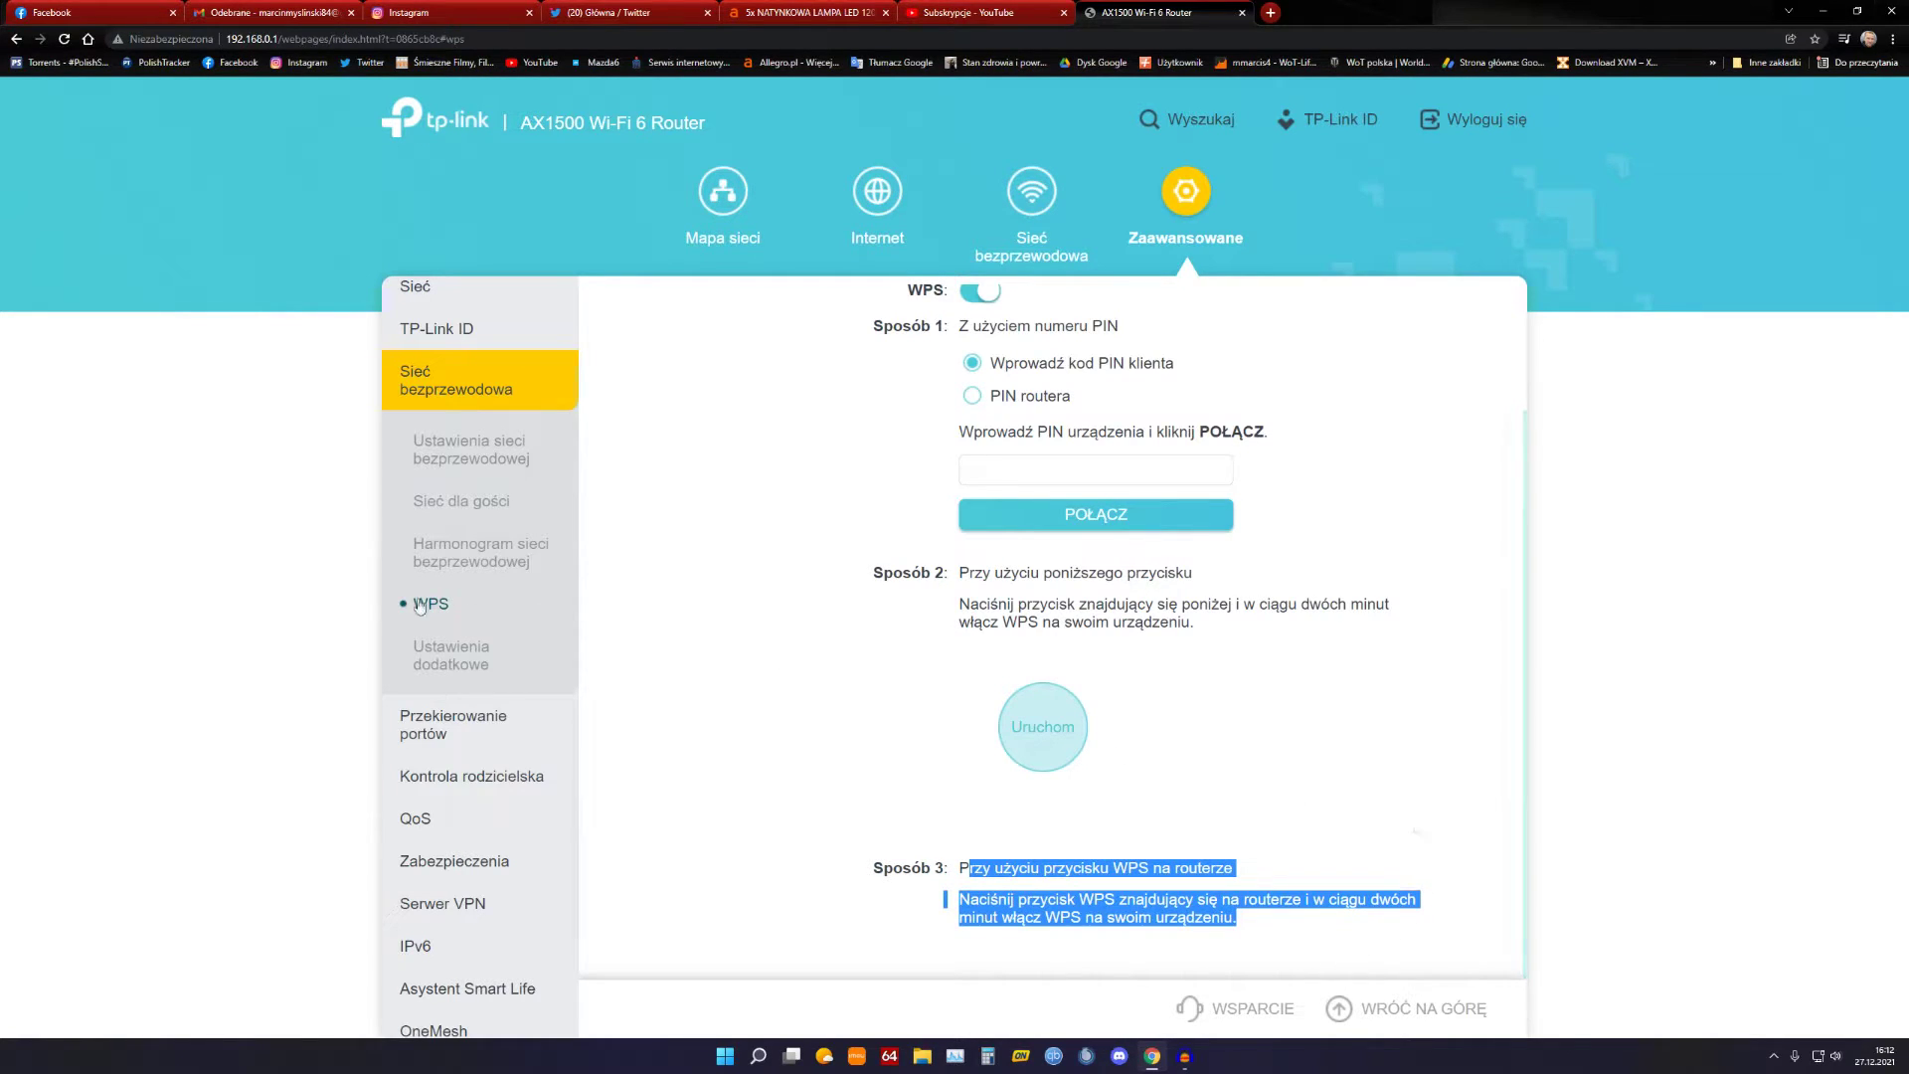
# Step: Look through the additional wireless, port forwarding, parental control and QoS settings
pyautogui.click(462, 666)
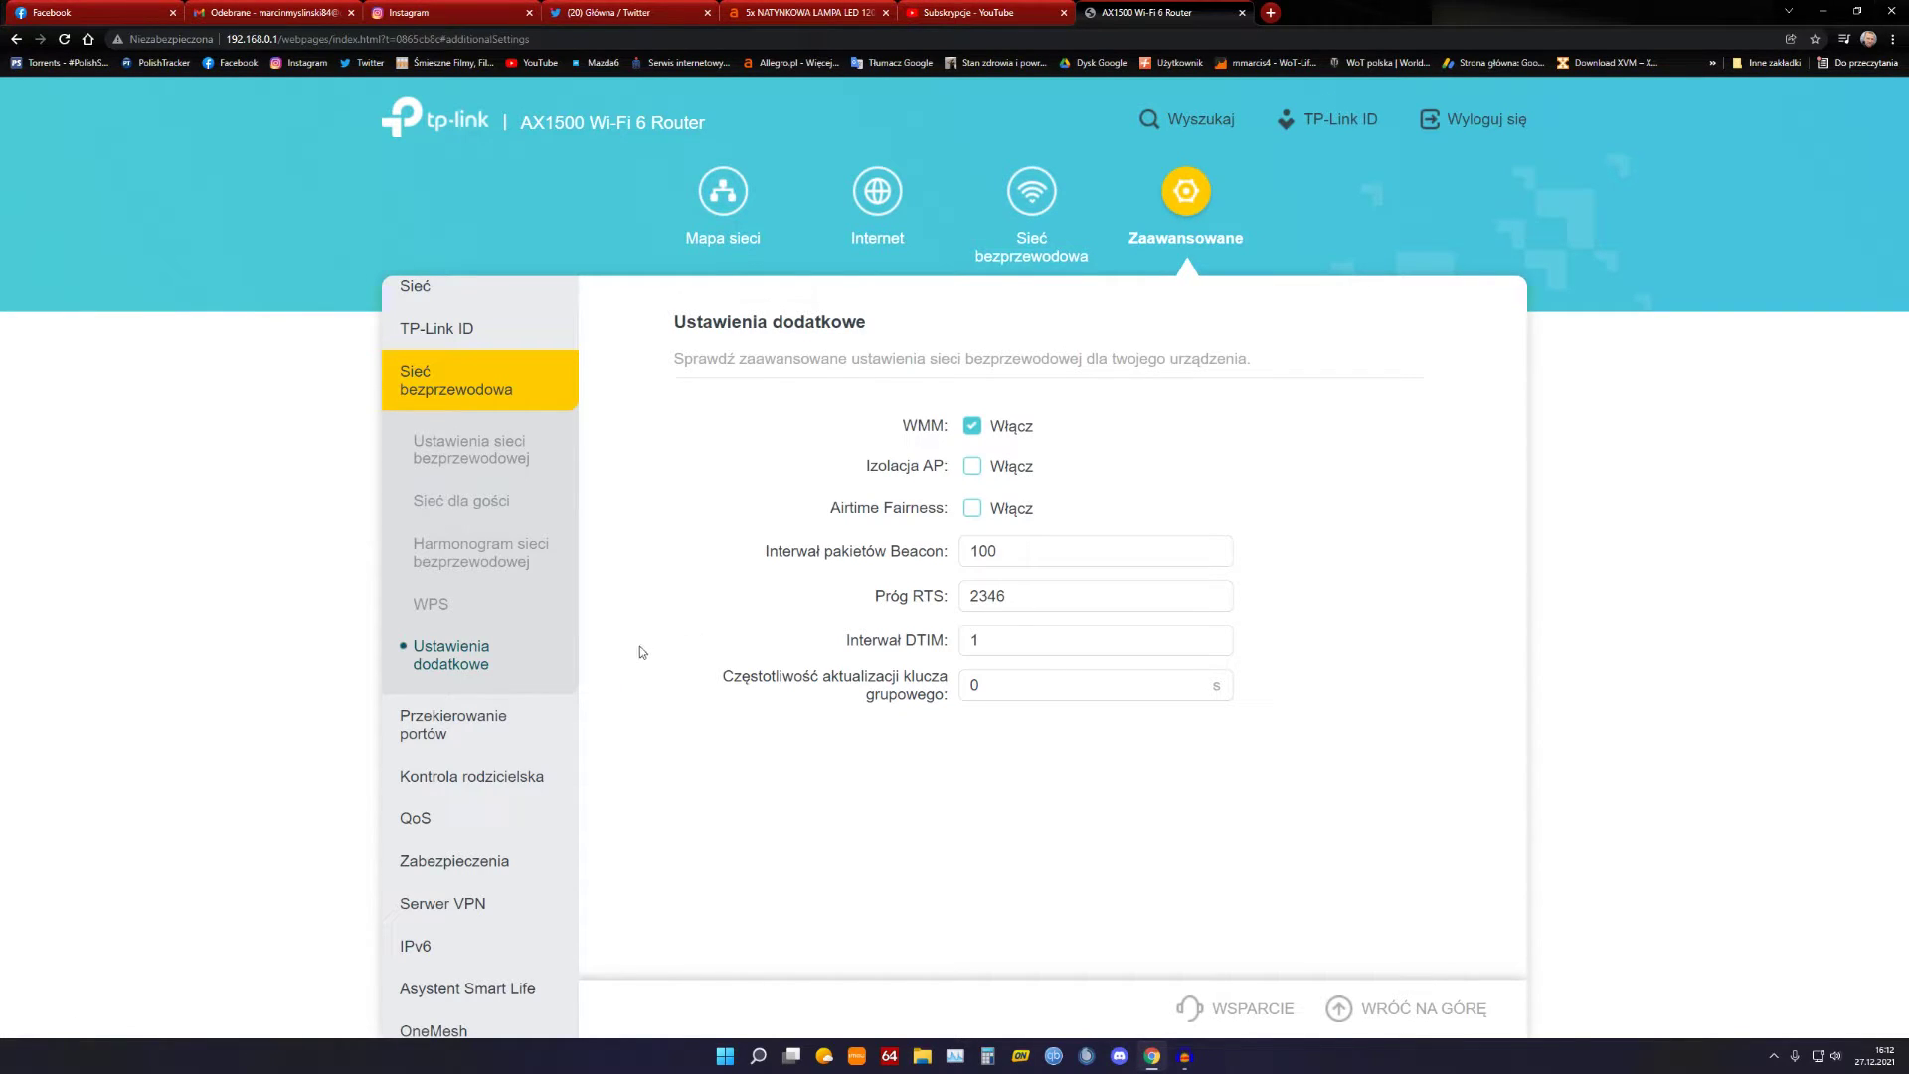
pyautogui.click(552, 724)
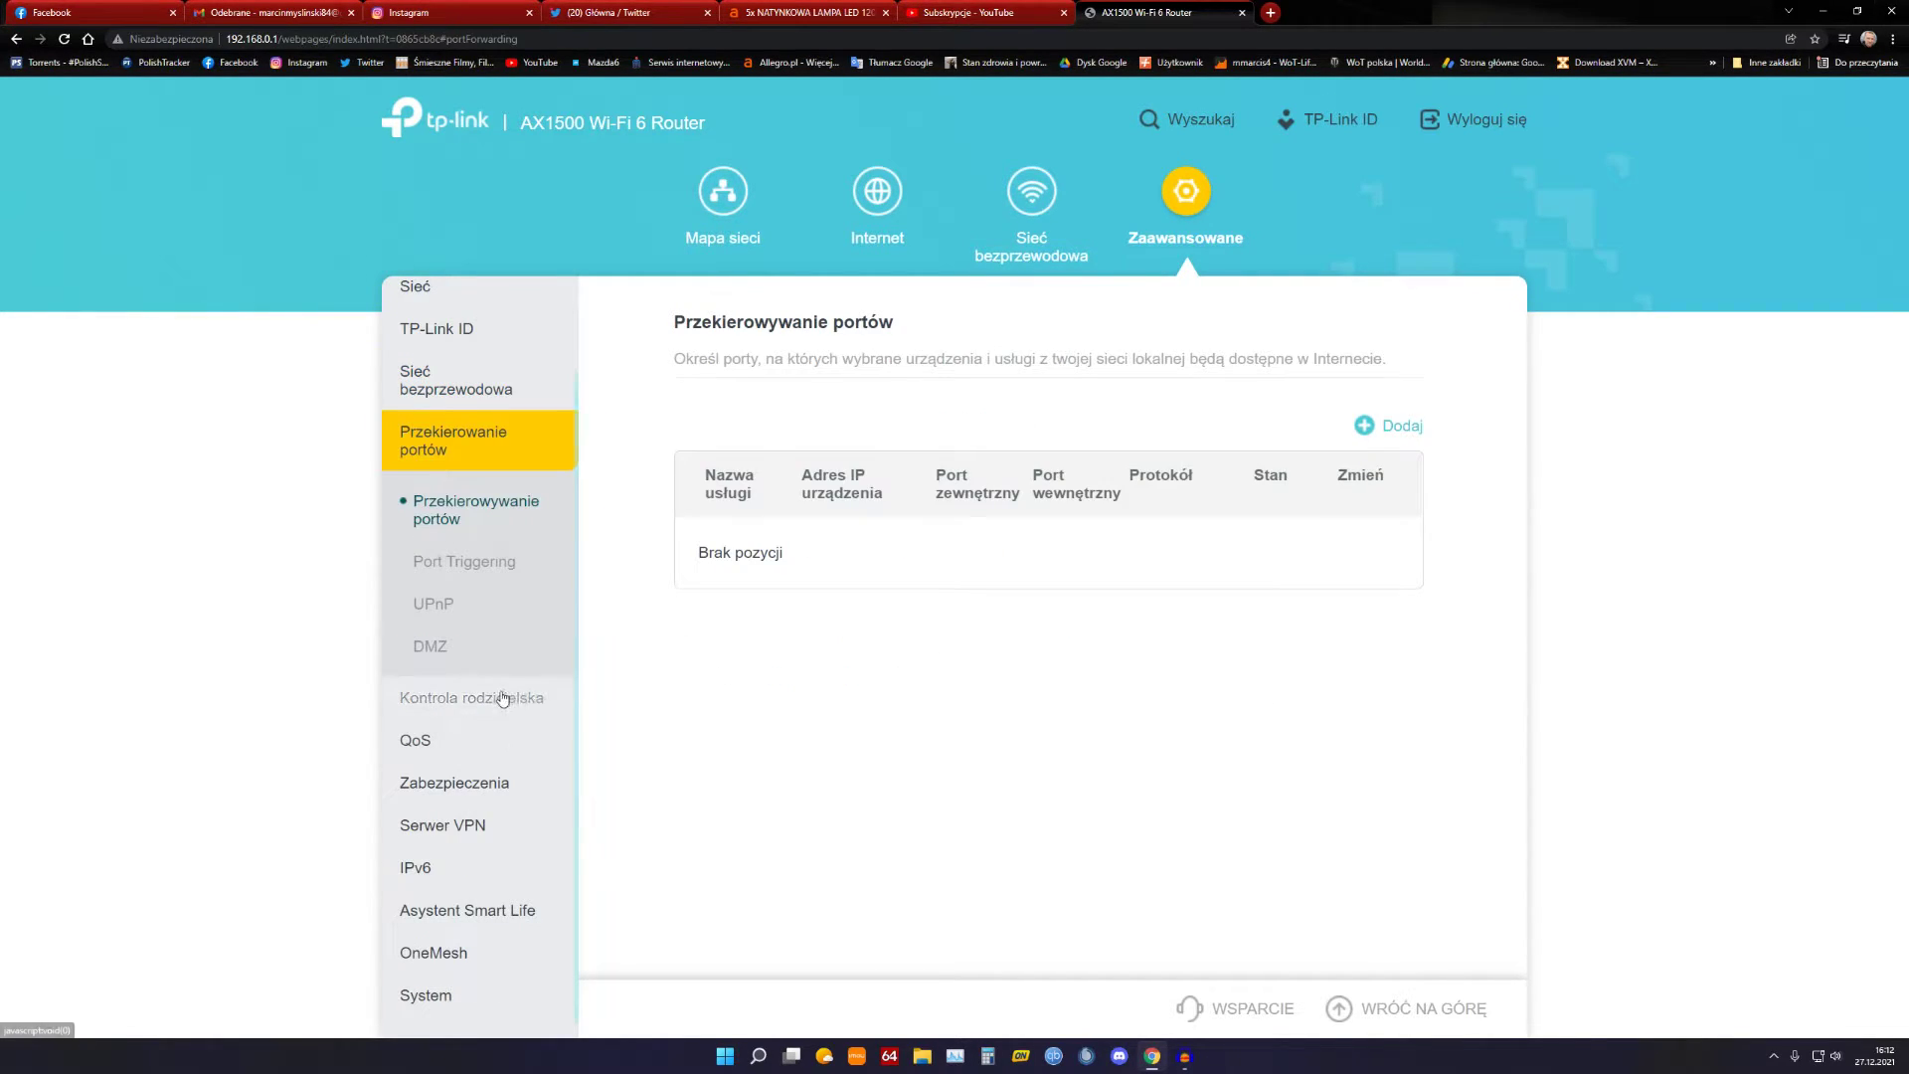
pyautogui.click(542, 699)
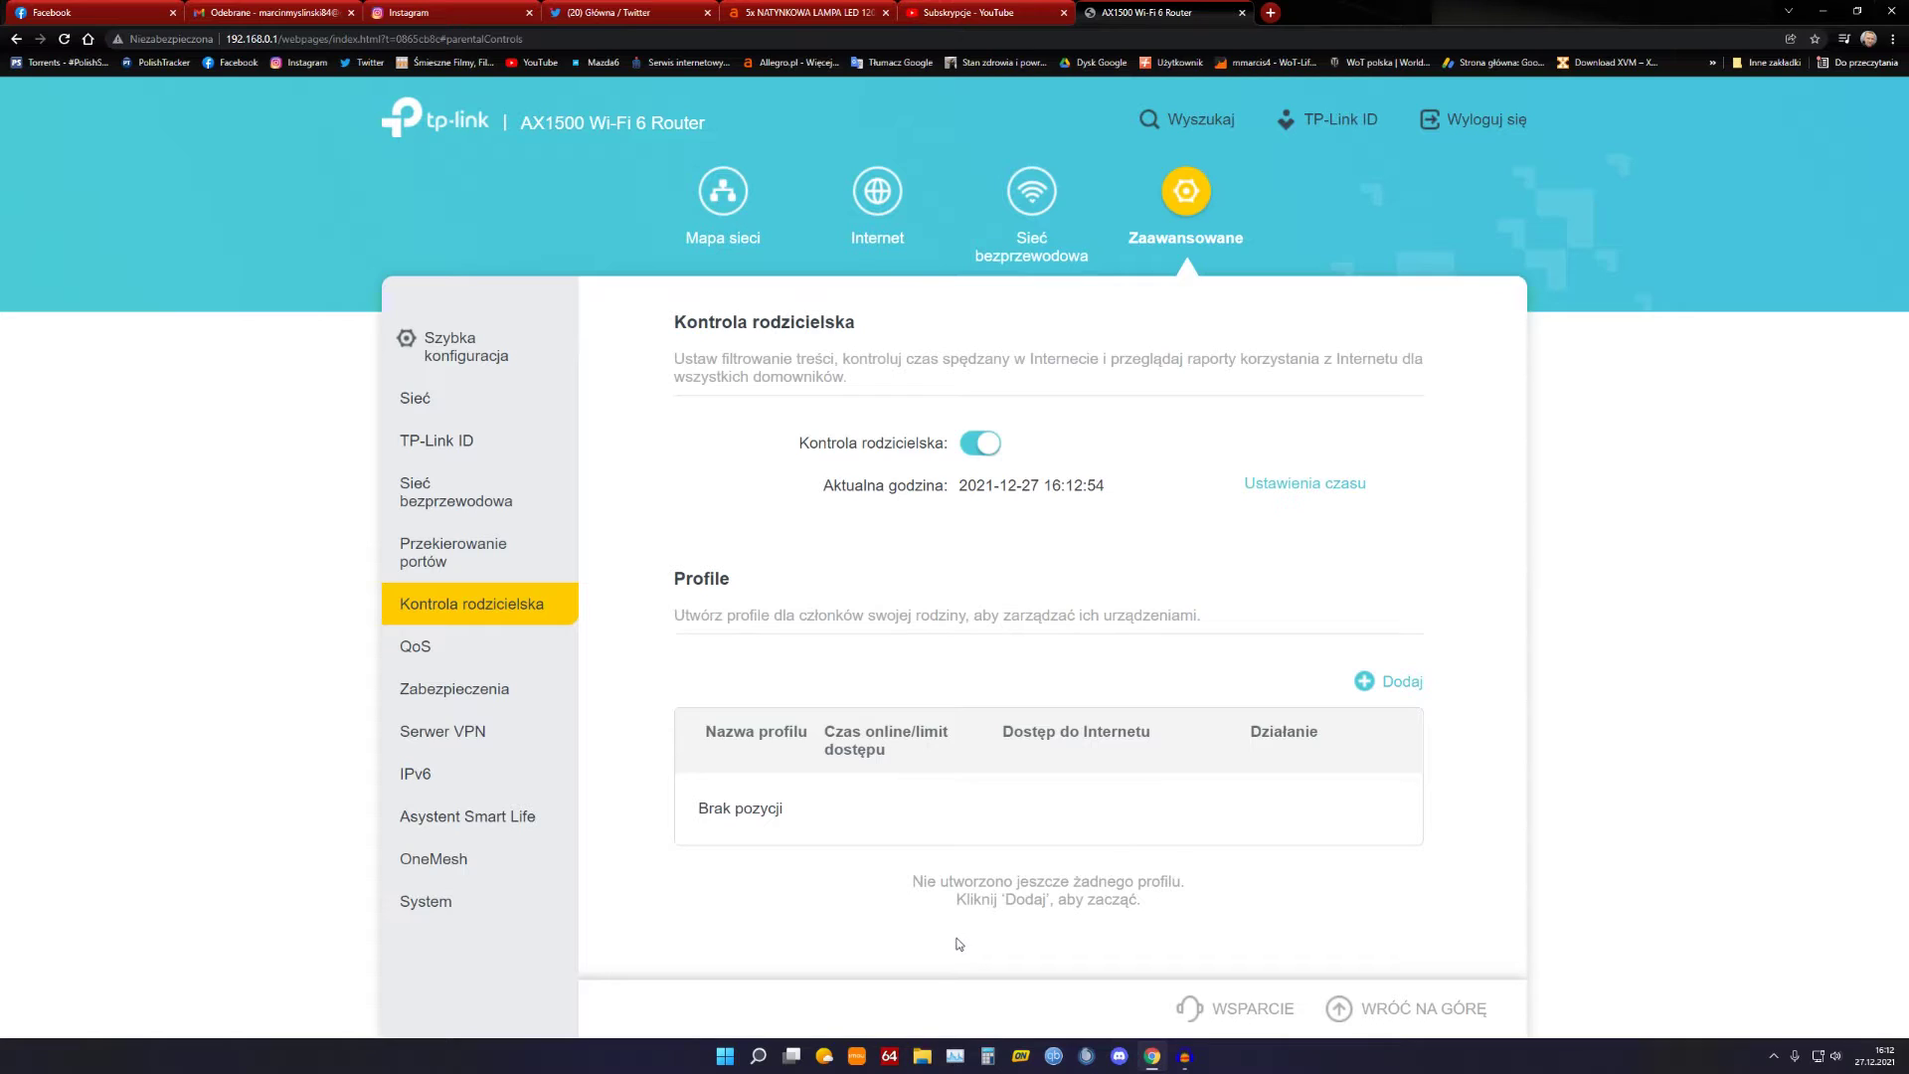
pyautogui.click(415, 649)
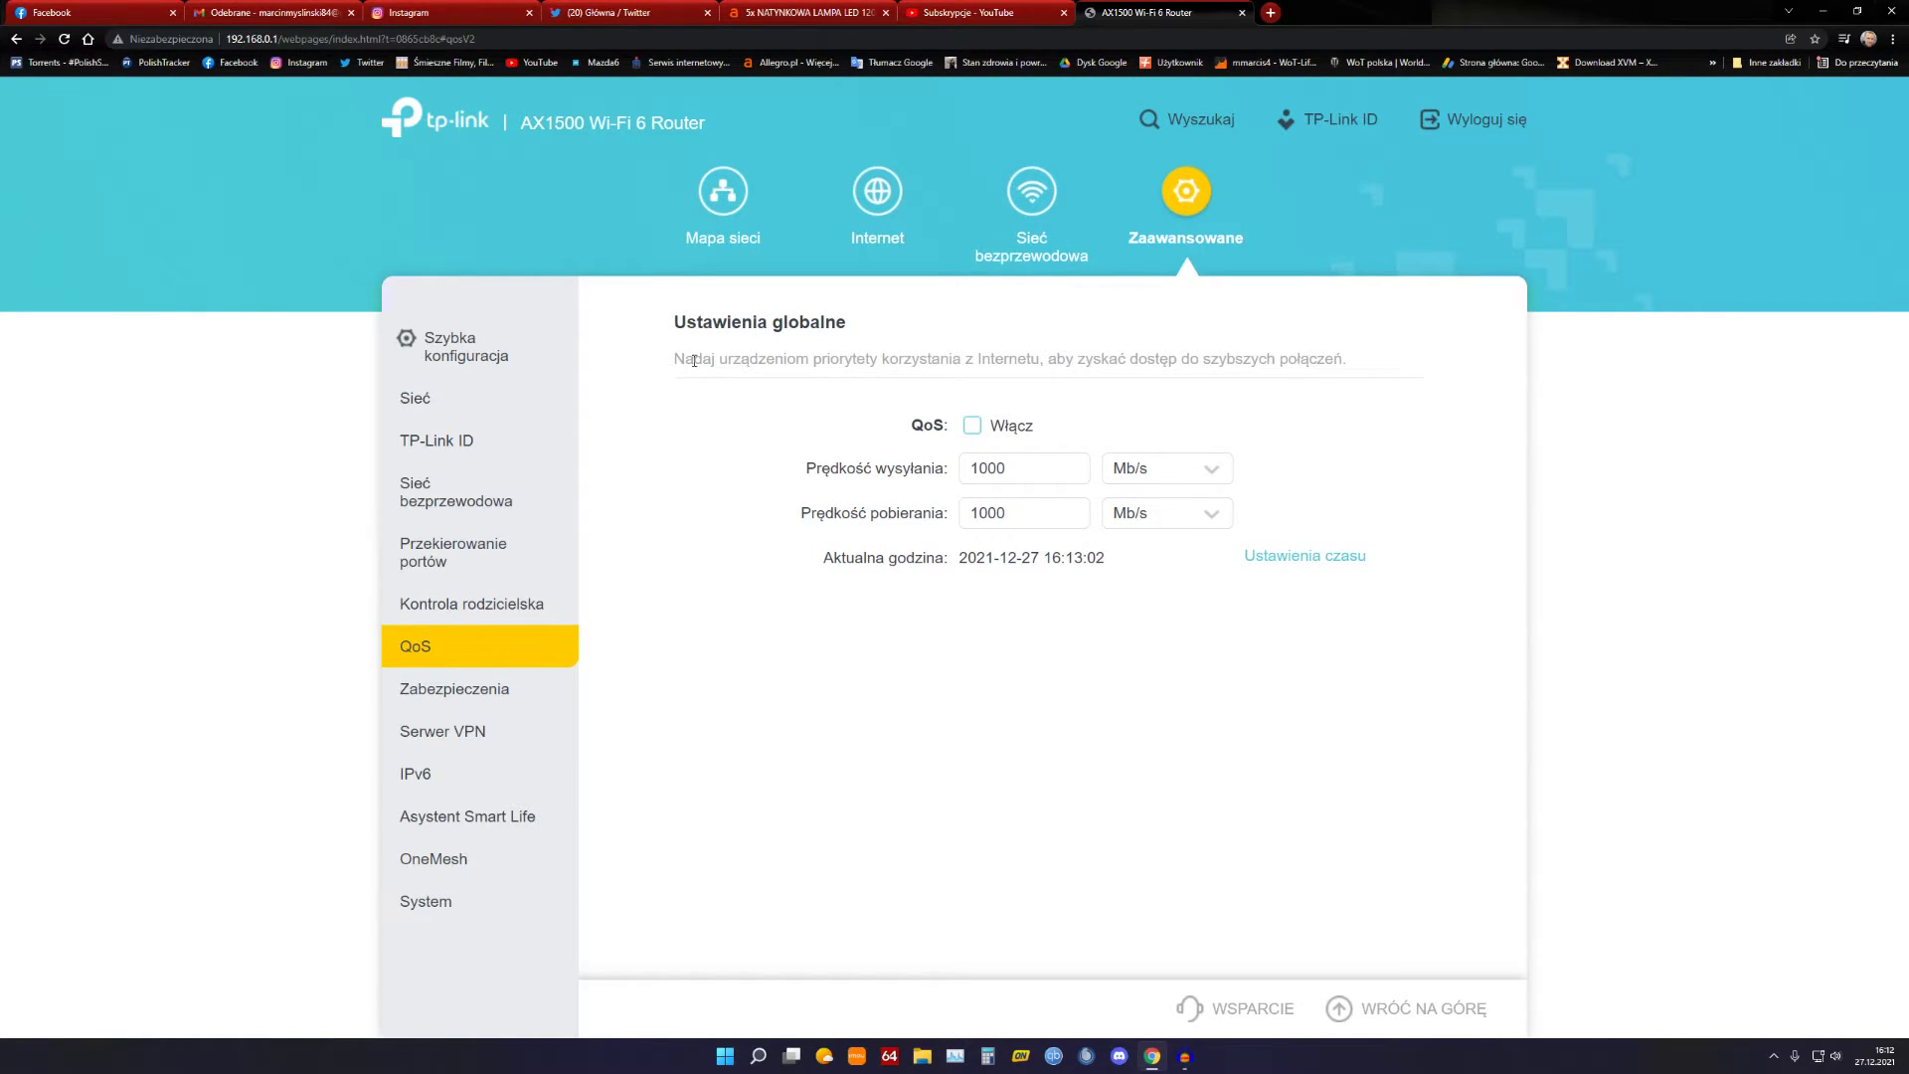
# Step: View the firewall settings under security and expand the VPN server options
pyautogui.click(477, 691)
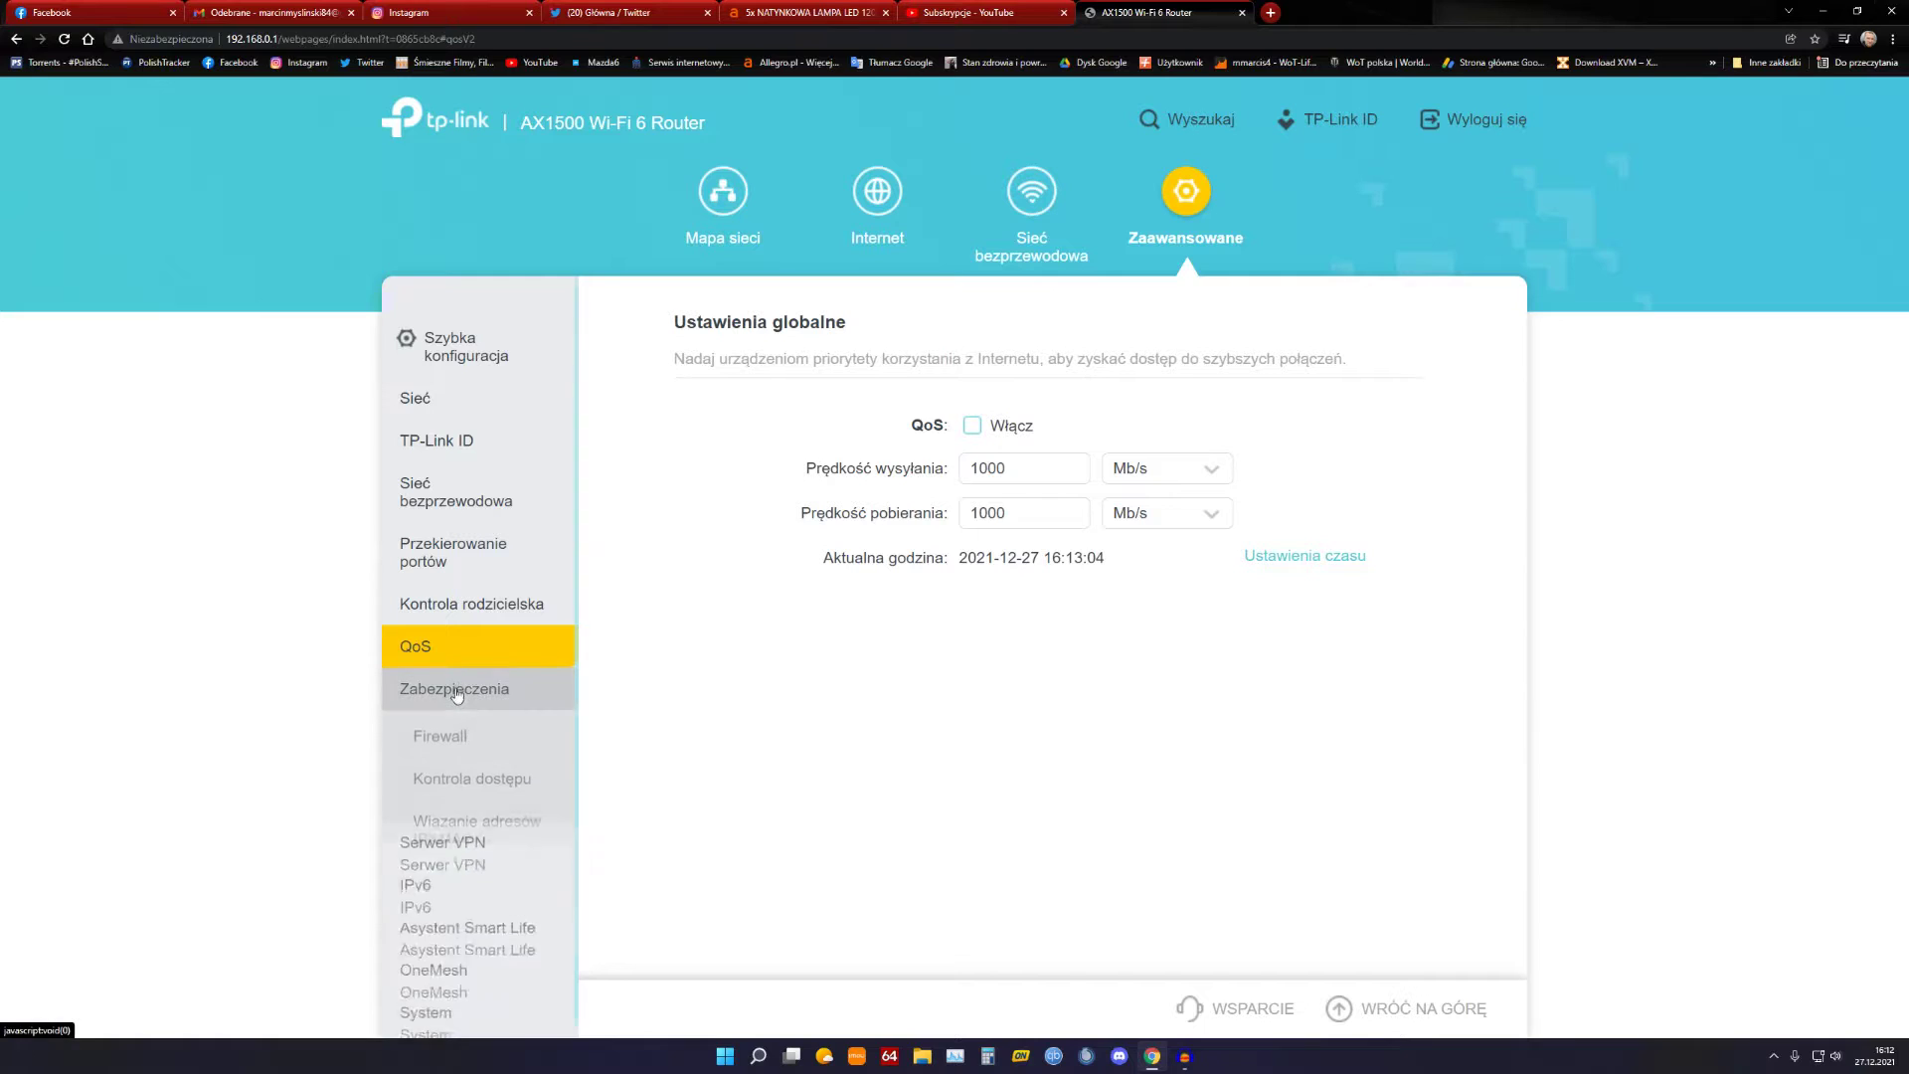
pyautogui.click(454, 754)
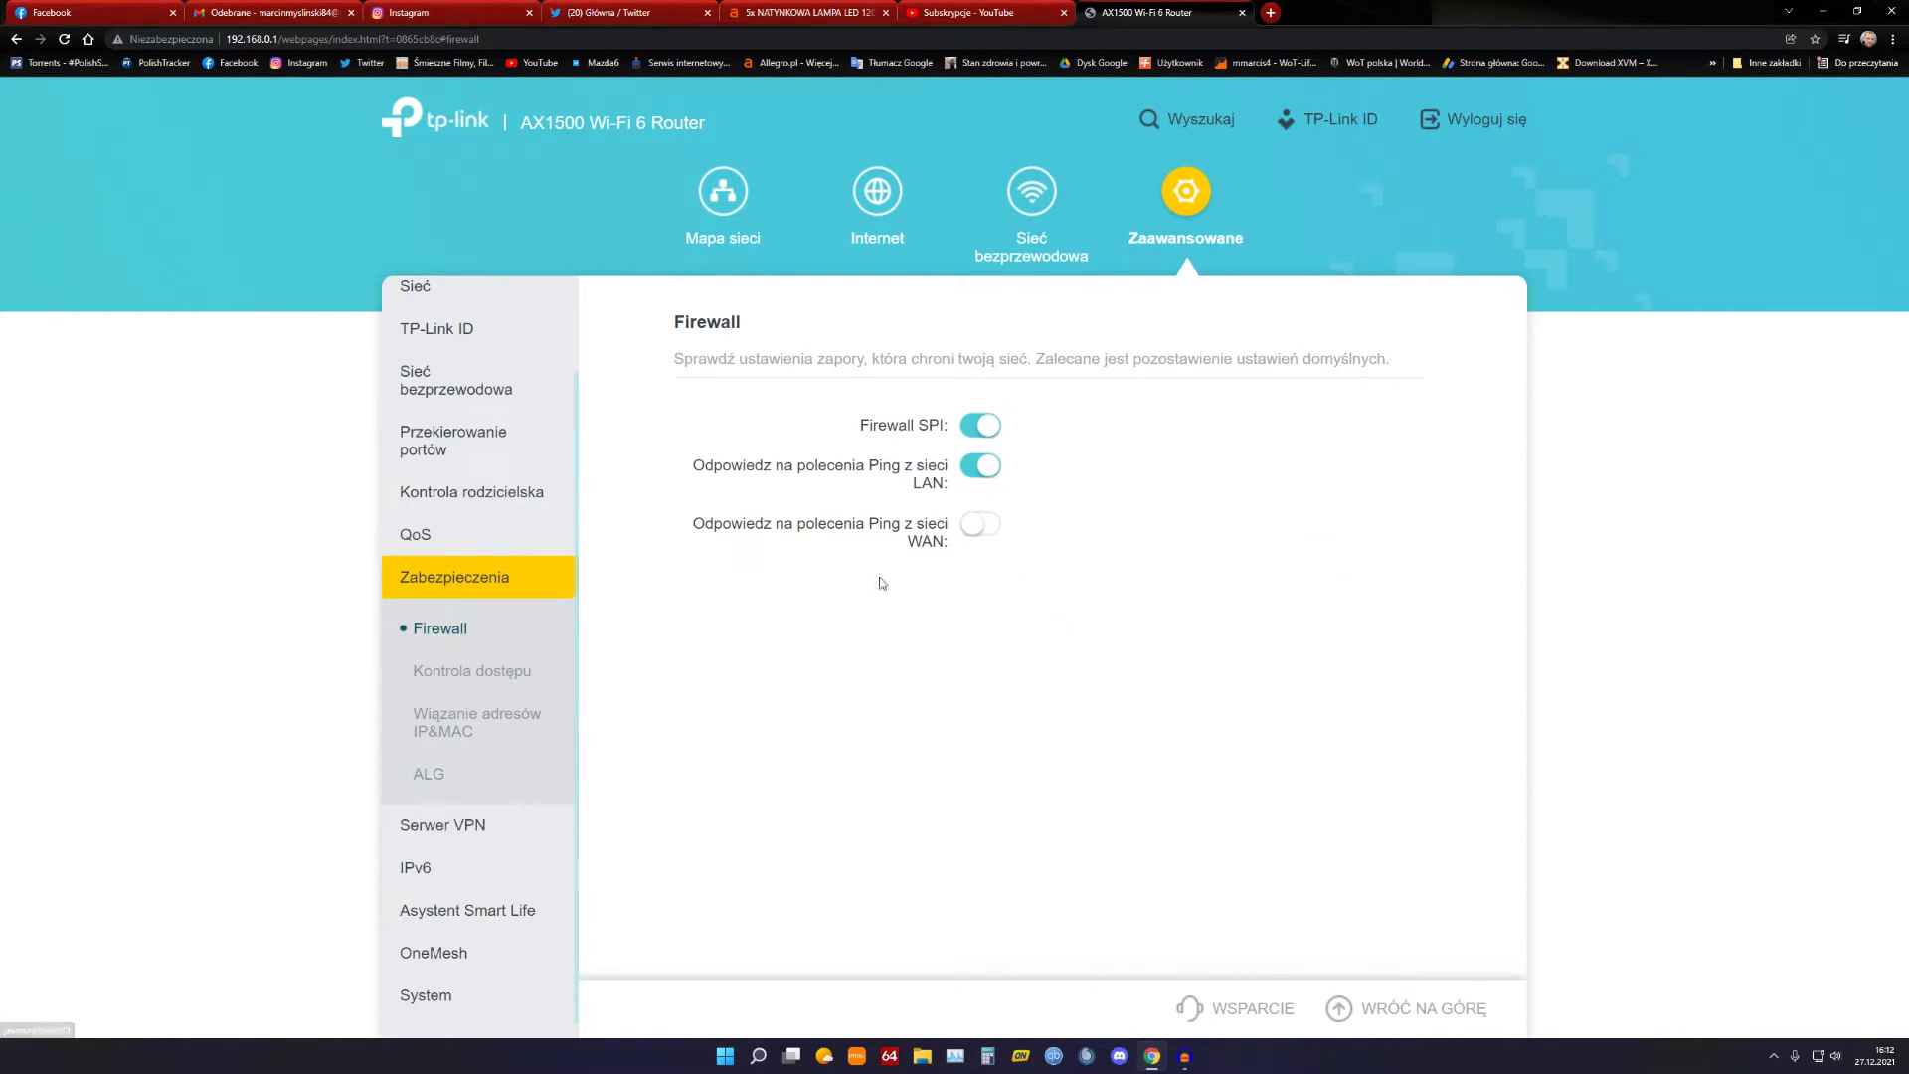
pyautogui.scroll(-1, 473, 841)
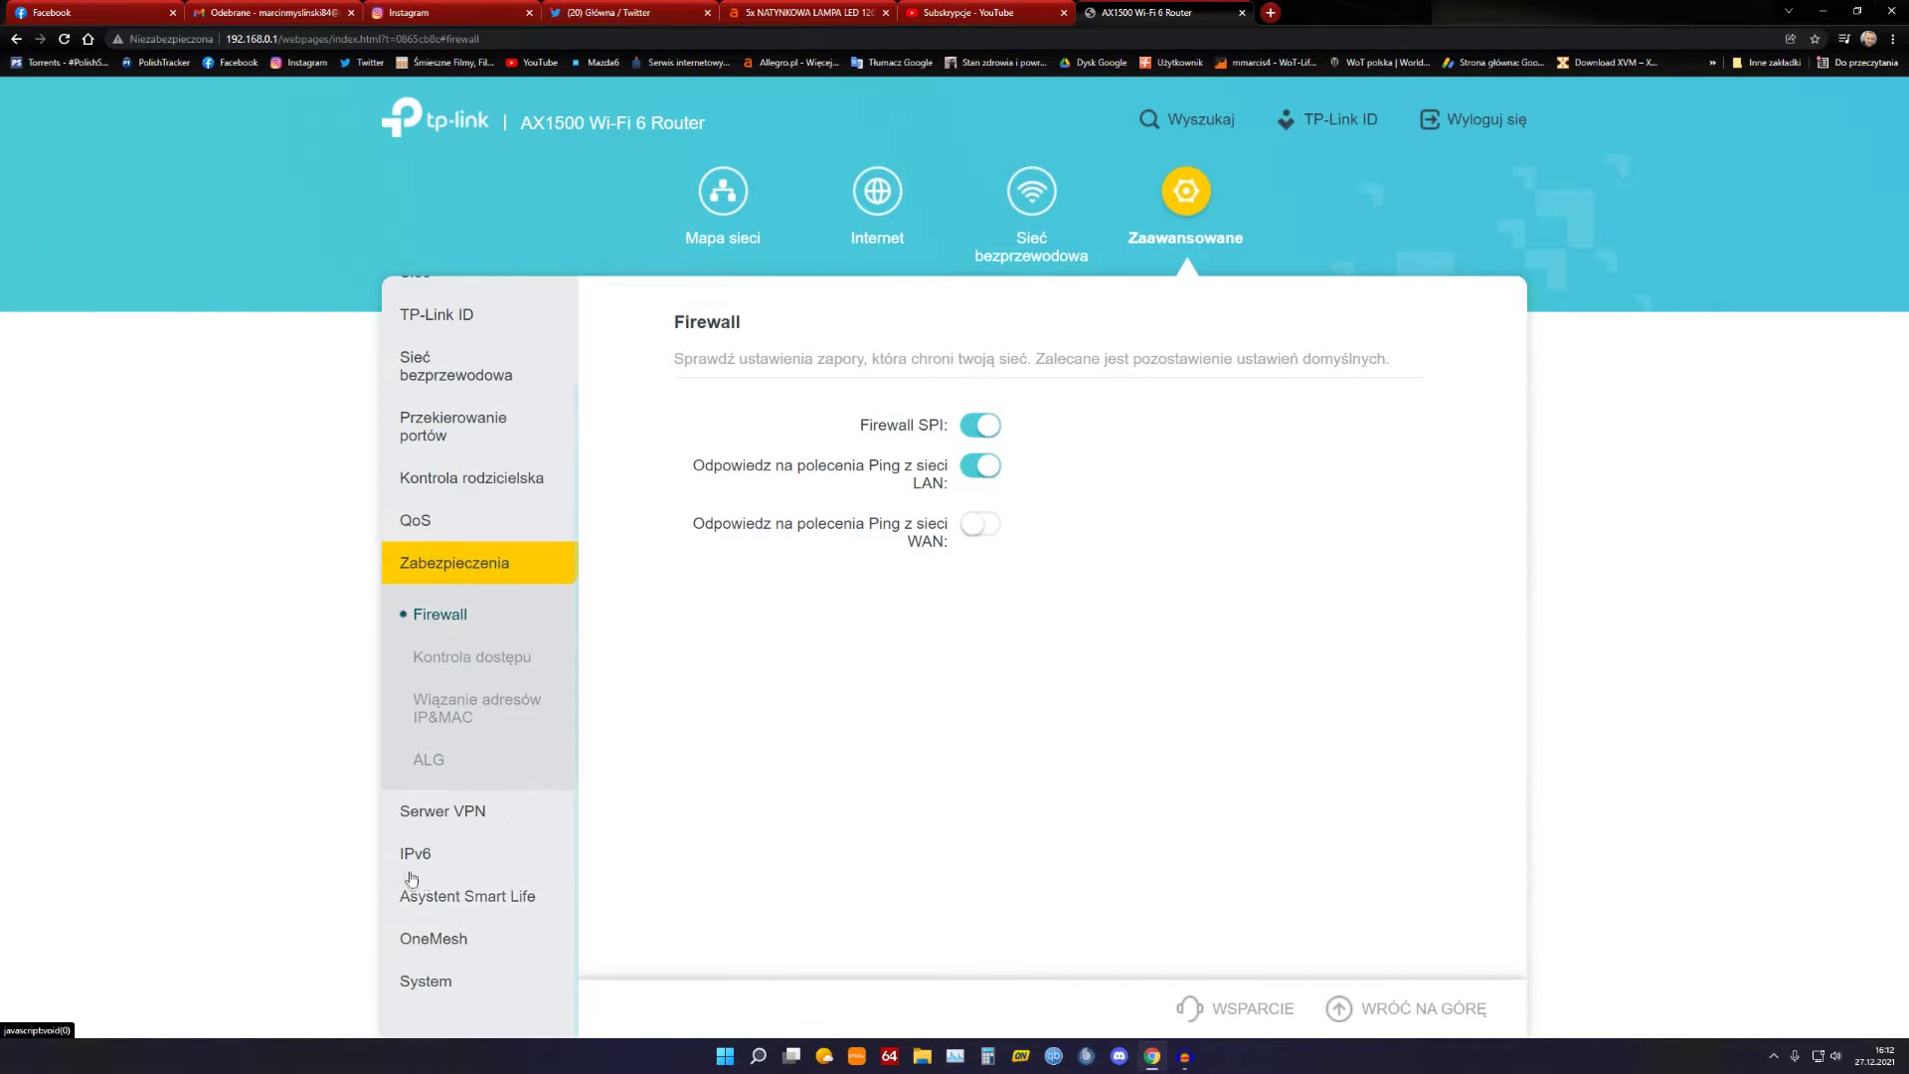
pyautogui.click(443, 811)
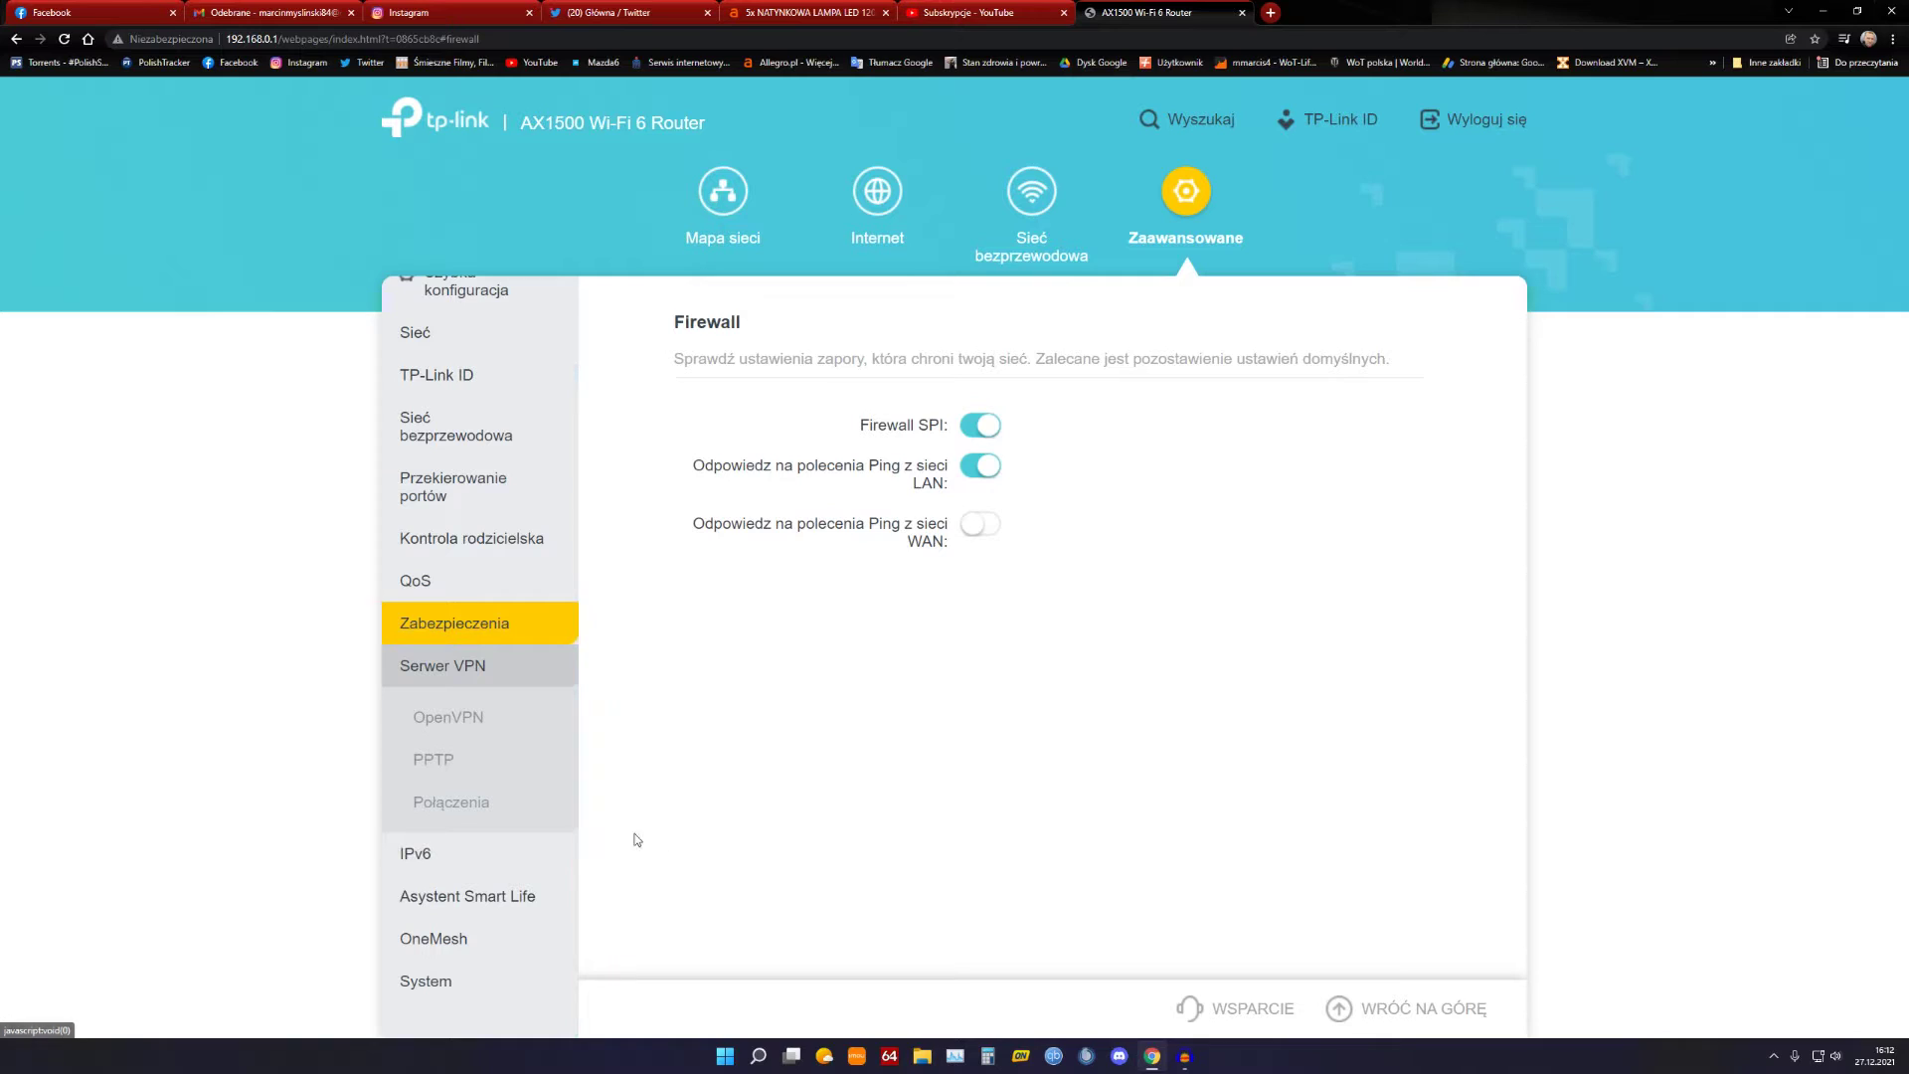
# Step: View the router's OneMesh settings and open the compatible OneMesh device list at the signal boosters
pyautogui.click(497, 938)
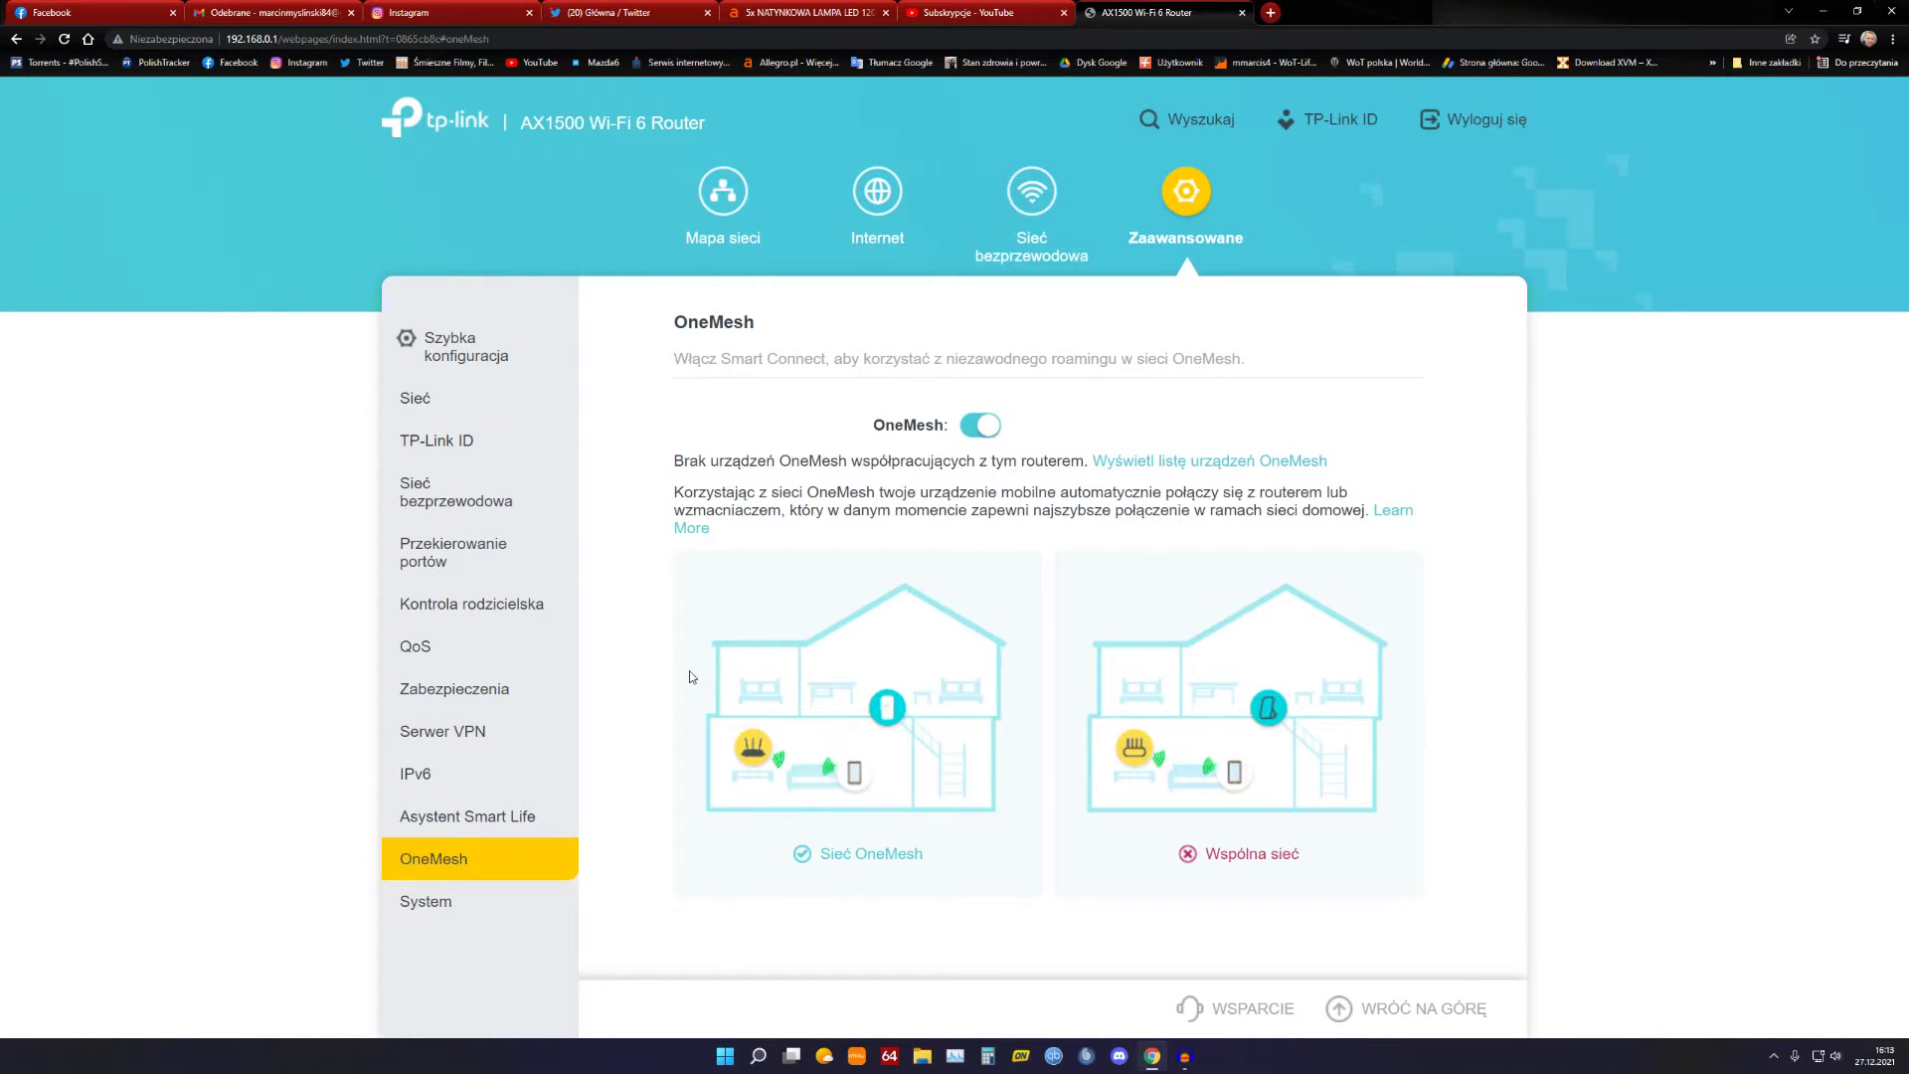
pyautogui.click(1228, 463)
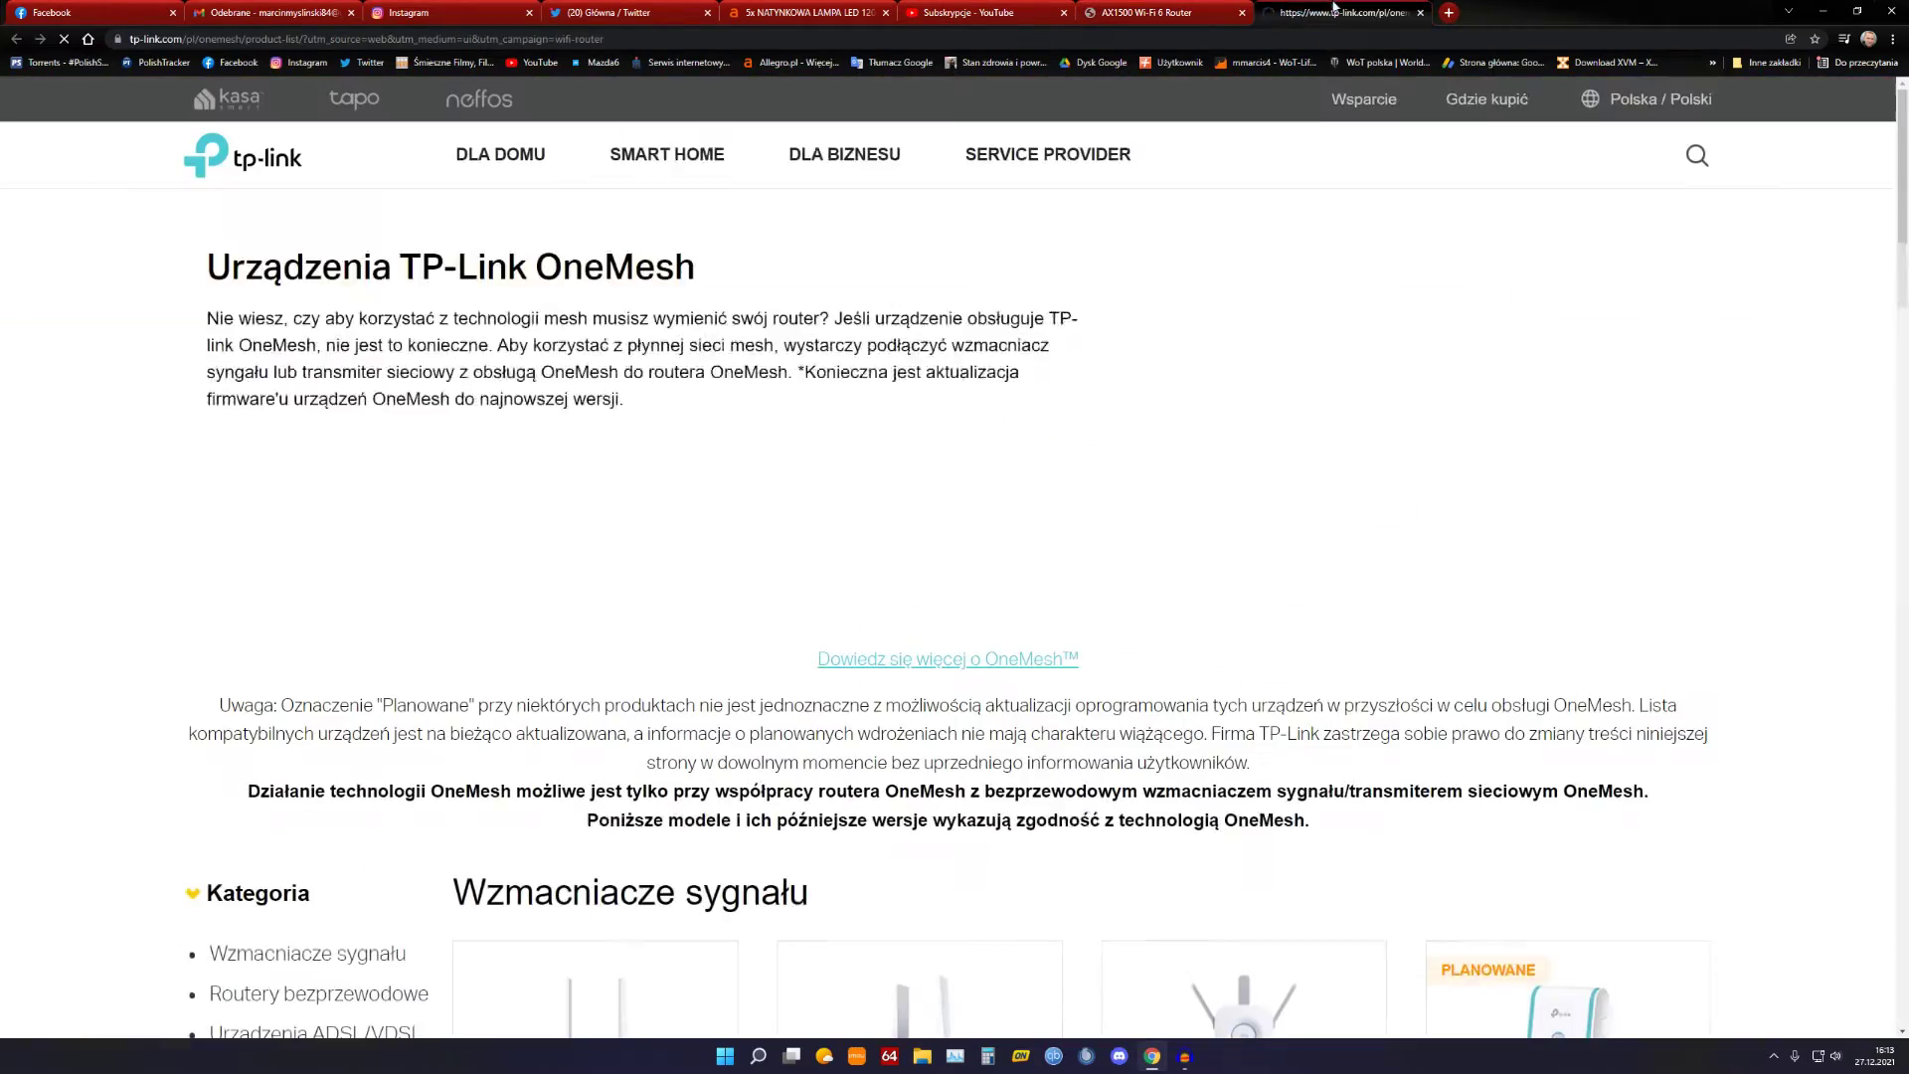
pyautogui.scroll(-2, 1032, 726)
pyautogui.scroll(-2, 1036, 711)
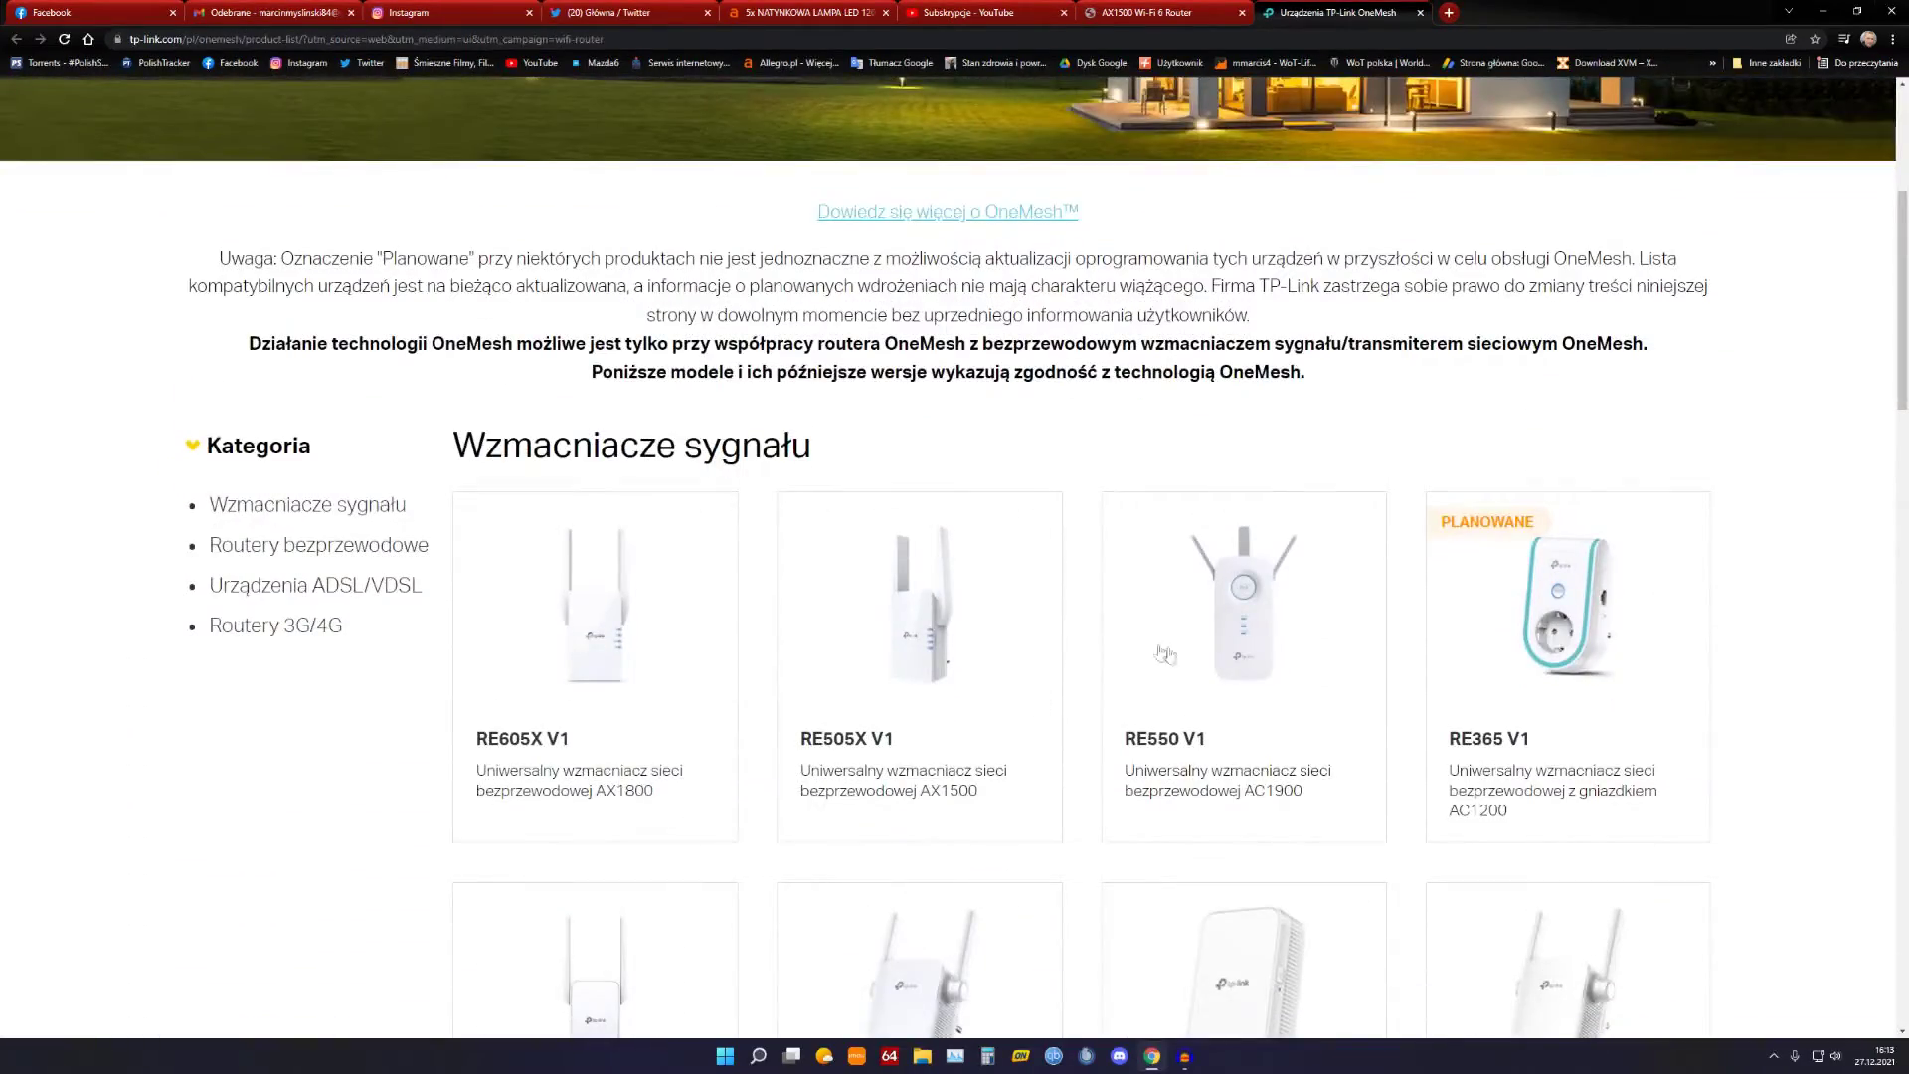
# Step: Reopen the compatible OneMesh device list from the router panel and go from it to the home Wi-Fi systems range
pyautogui.scroll(3, 1165, 651)
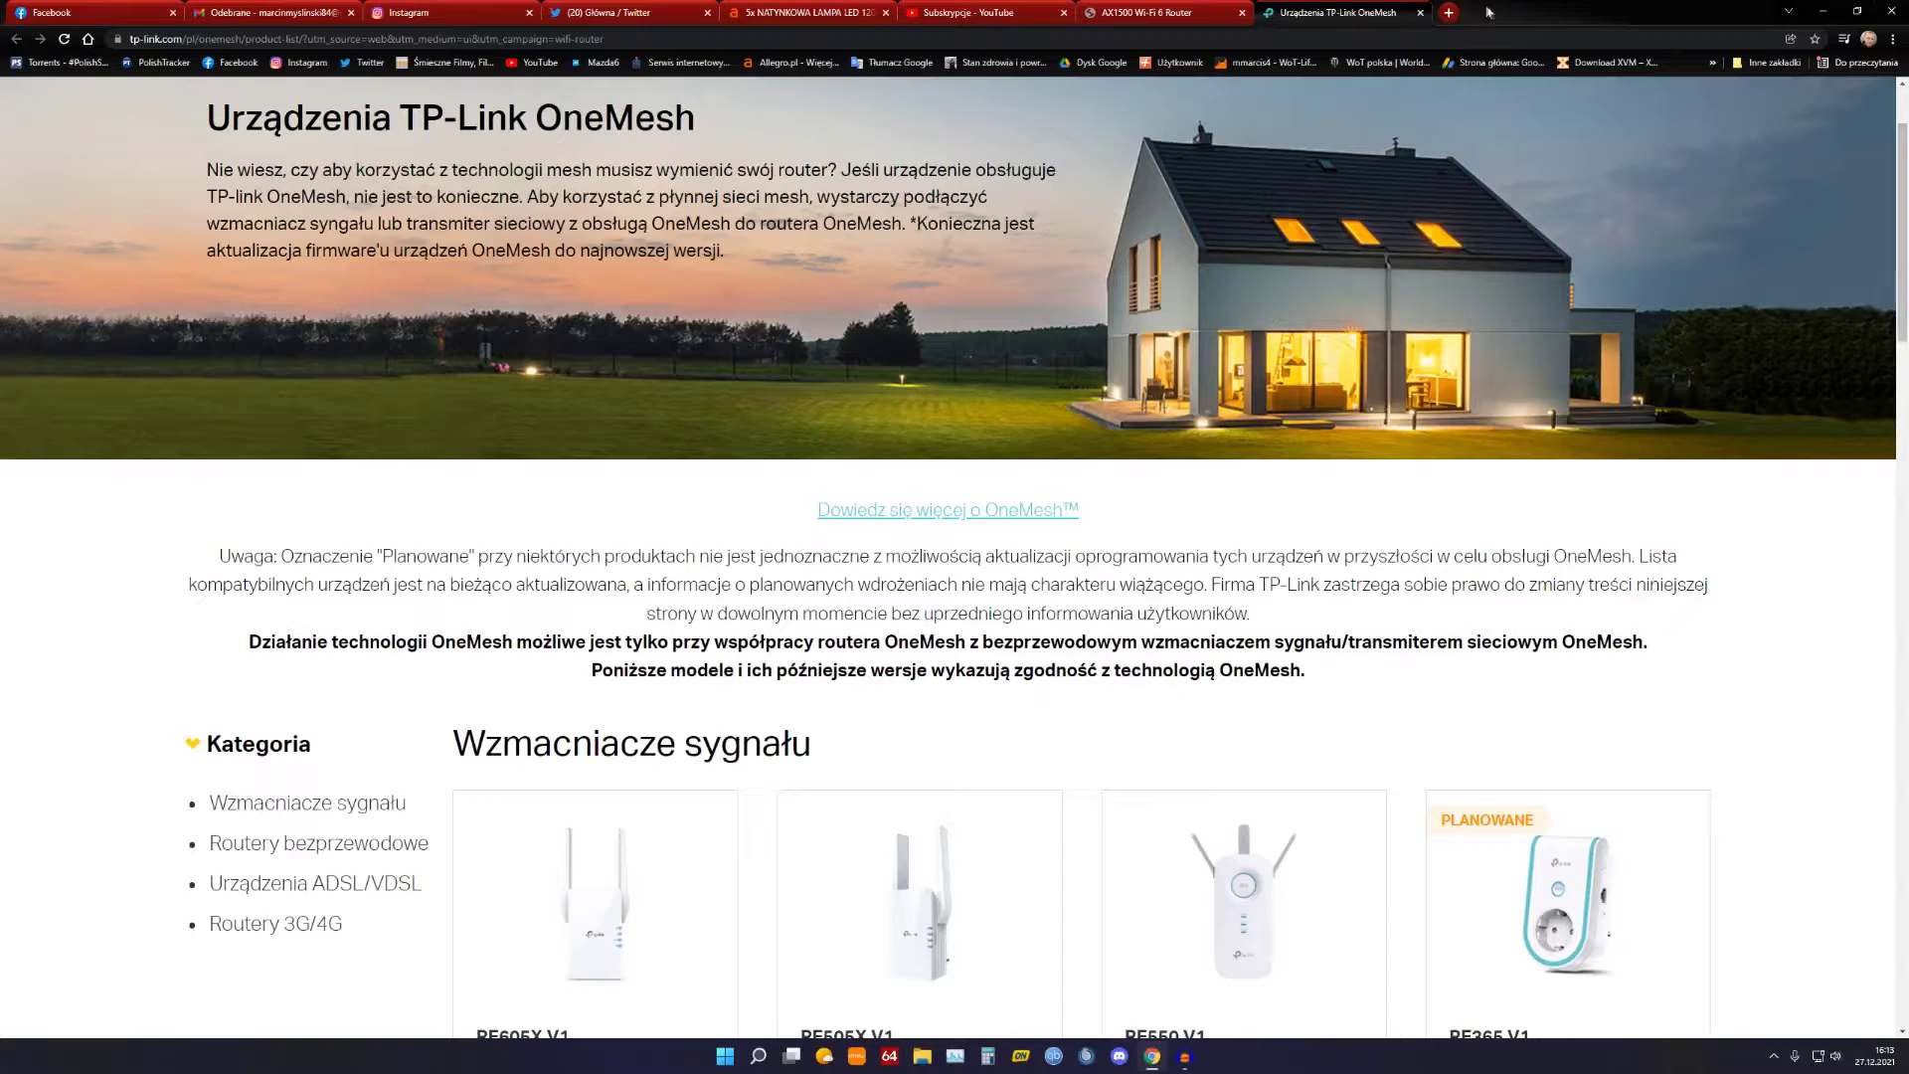
pyautogui.middleClick(1362, 5)
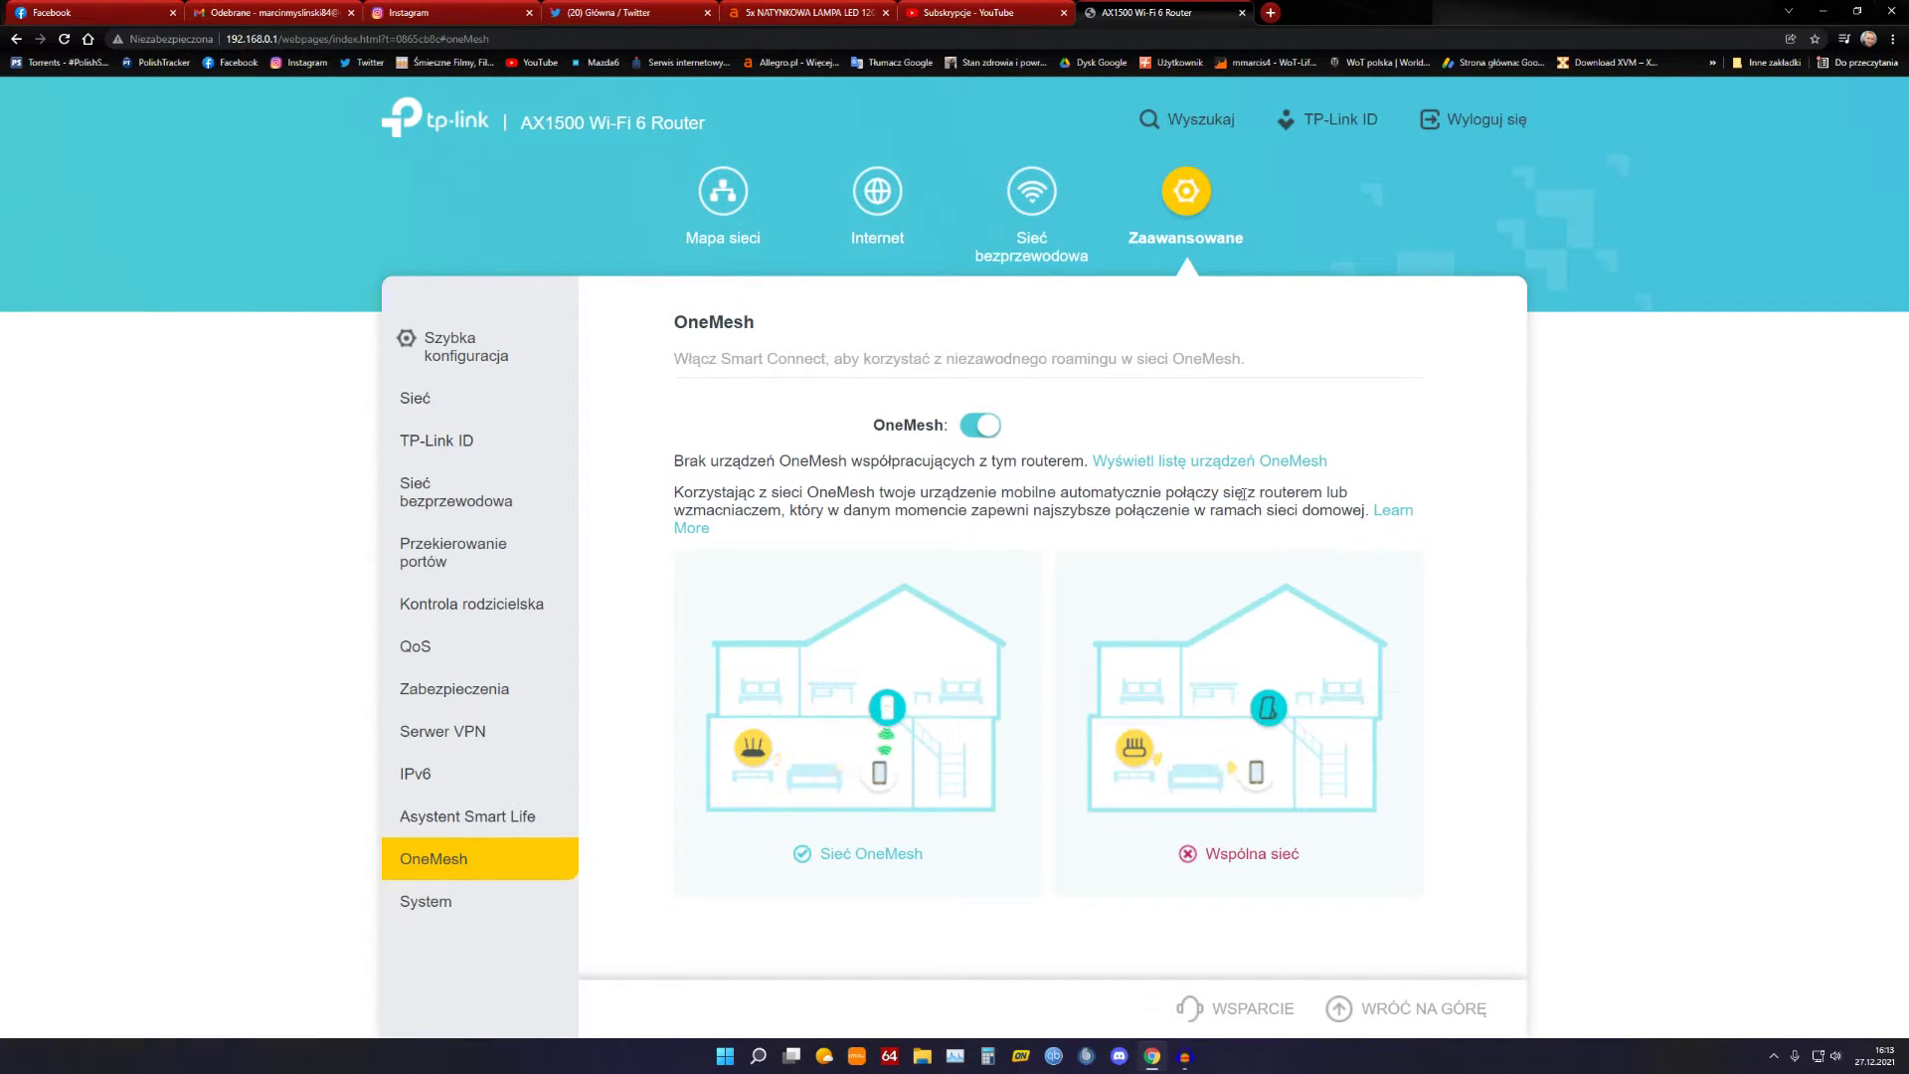
pyautogui.click(1235, 471)
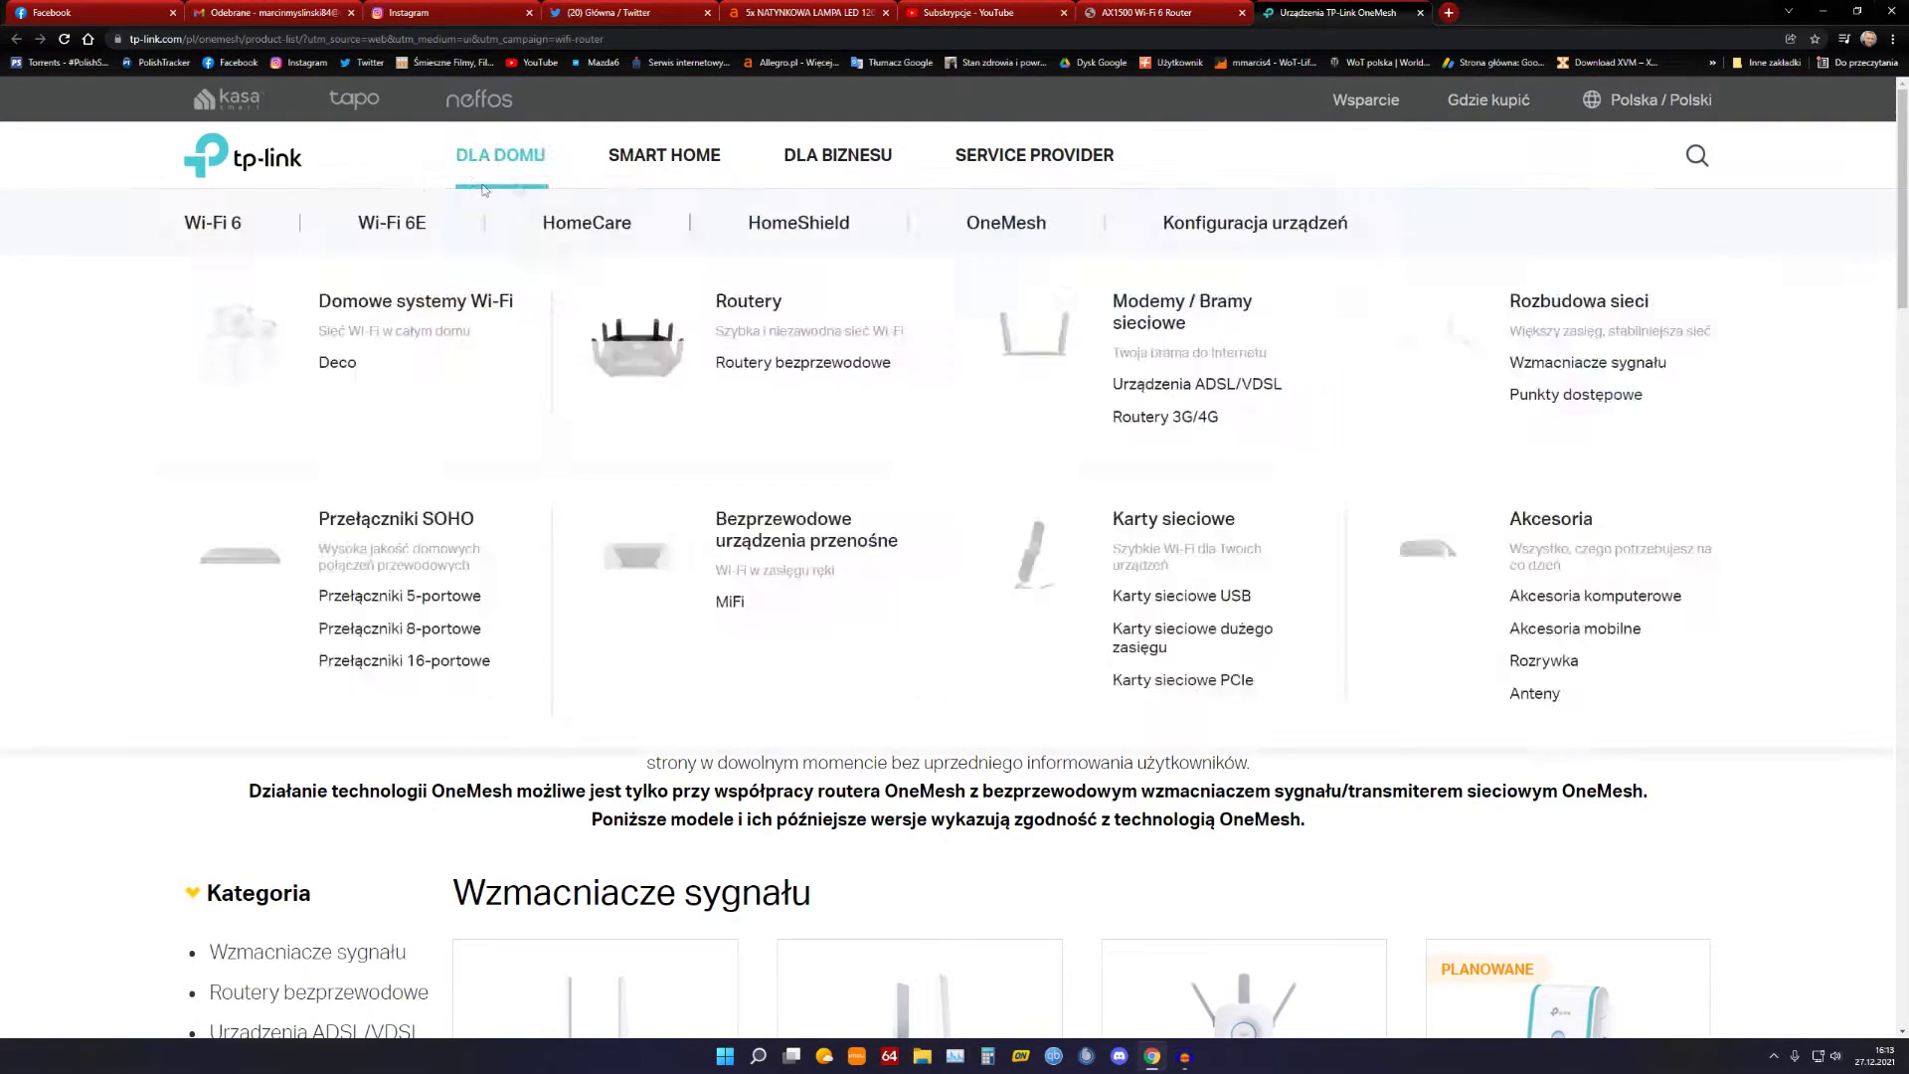
pyautogui.moveTo(775, 171)
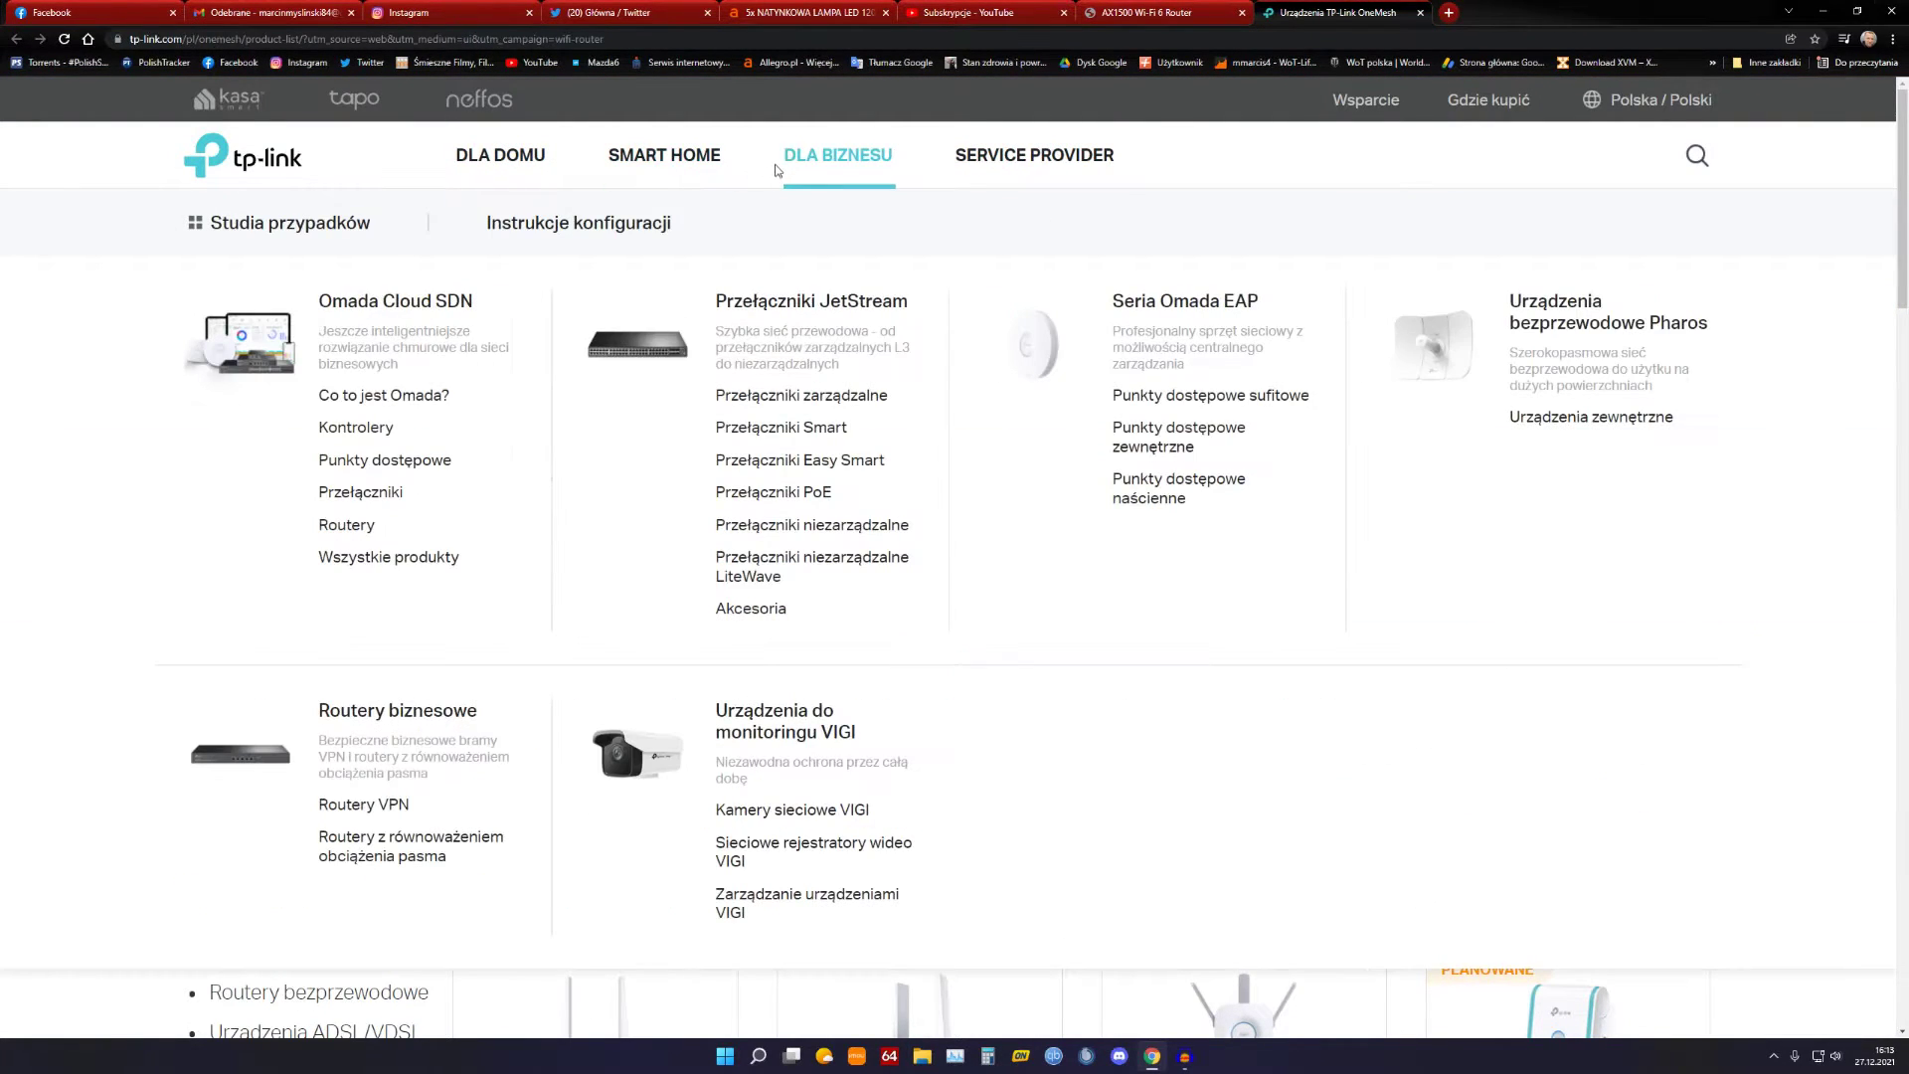
pyautogui.moveTo(501, 159)
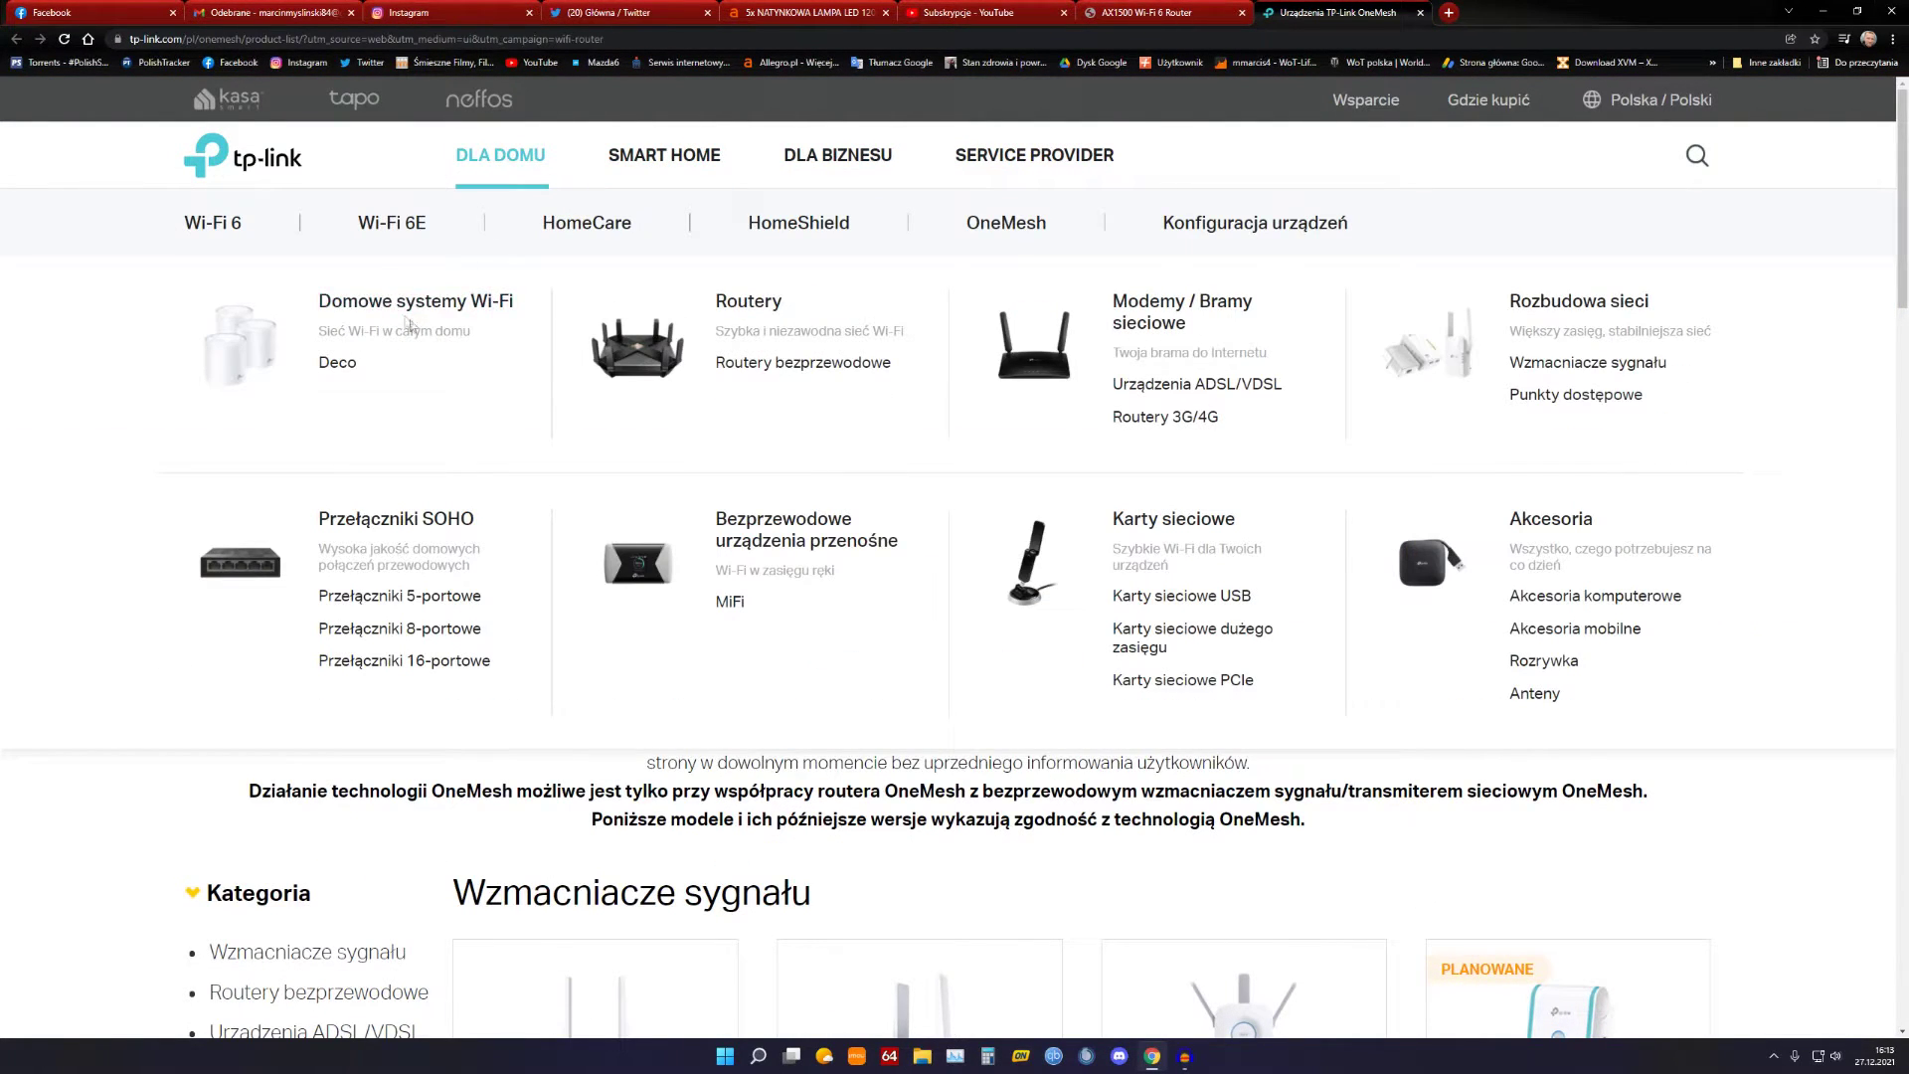
pyautogui.click(369, 304)
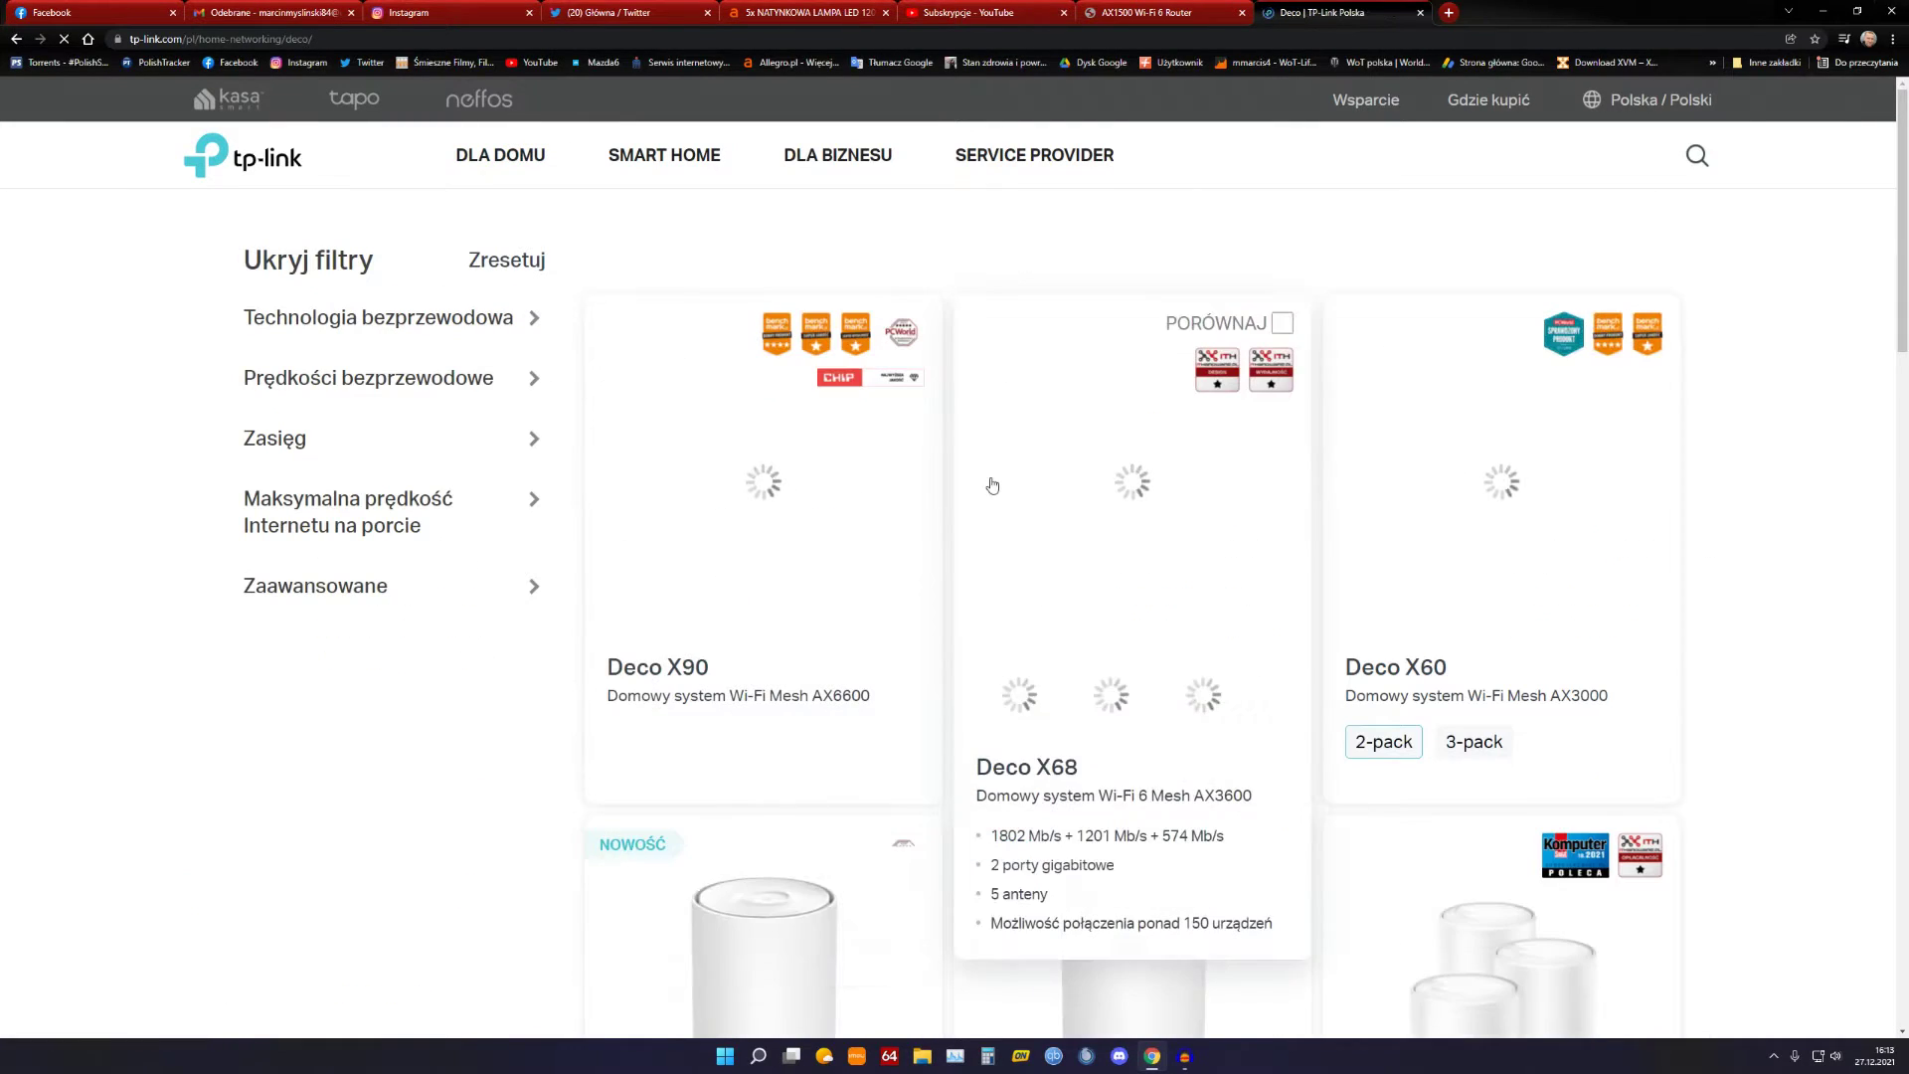
# Step: Browse the Deco home mesh Wi-Fi systems, glancing back at the router's OneMesh settings for comparison
pyautogui.scroll(-3, 437, 616)
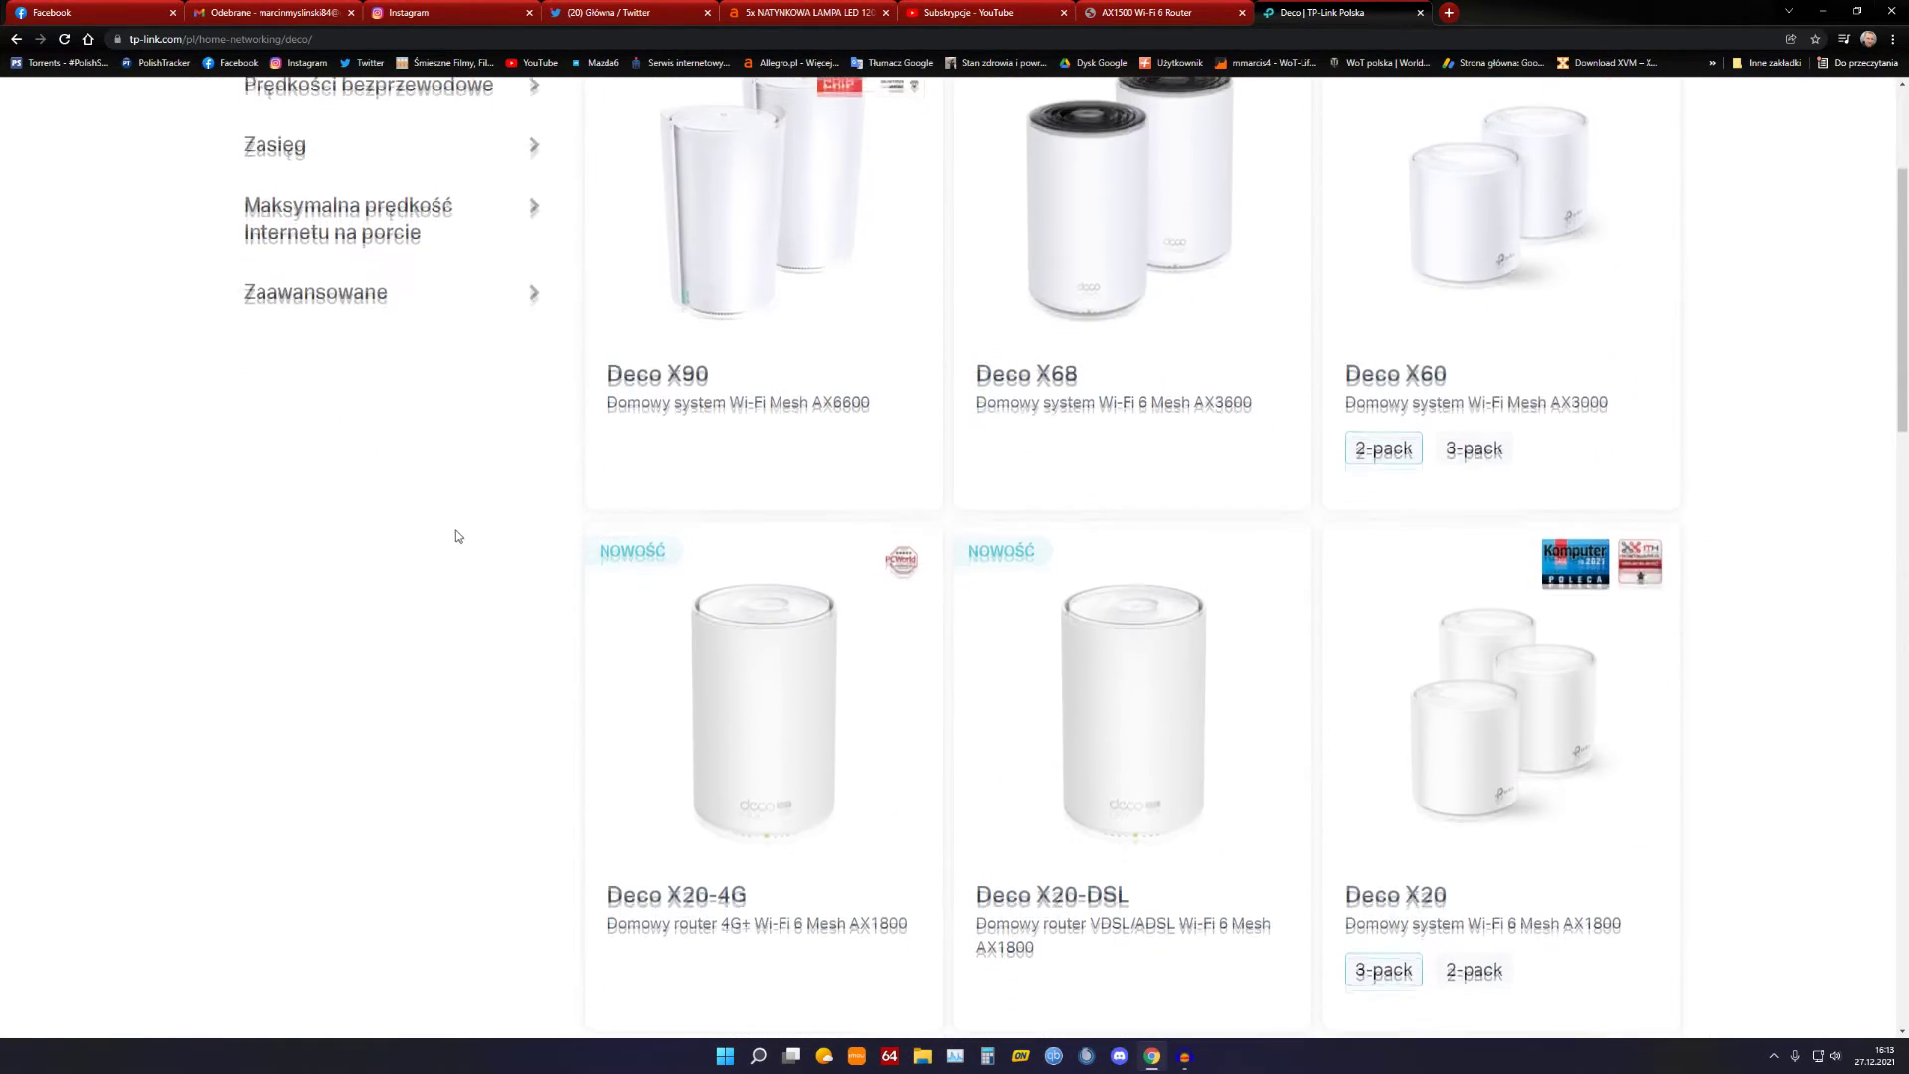
pyautogui.scroll(-10, 457, 536)
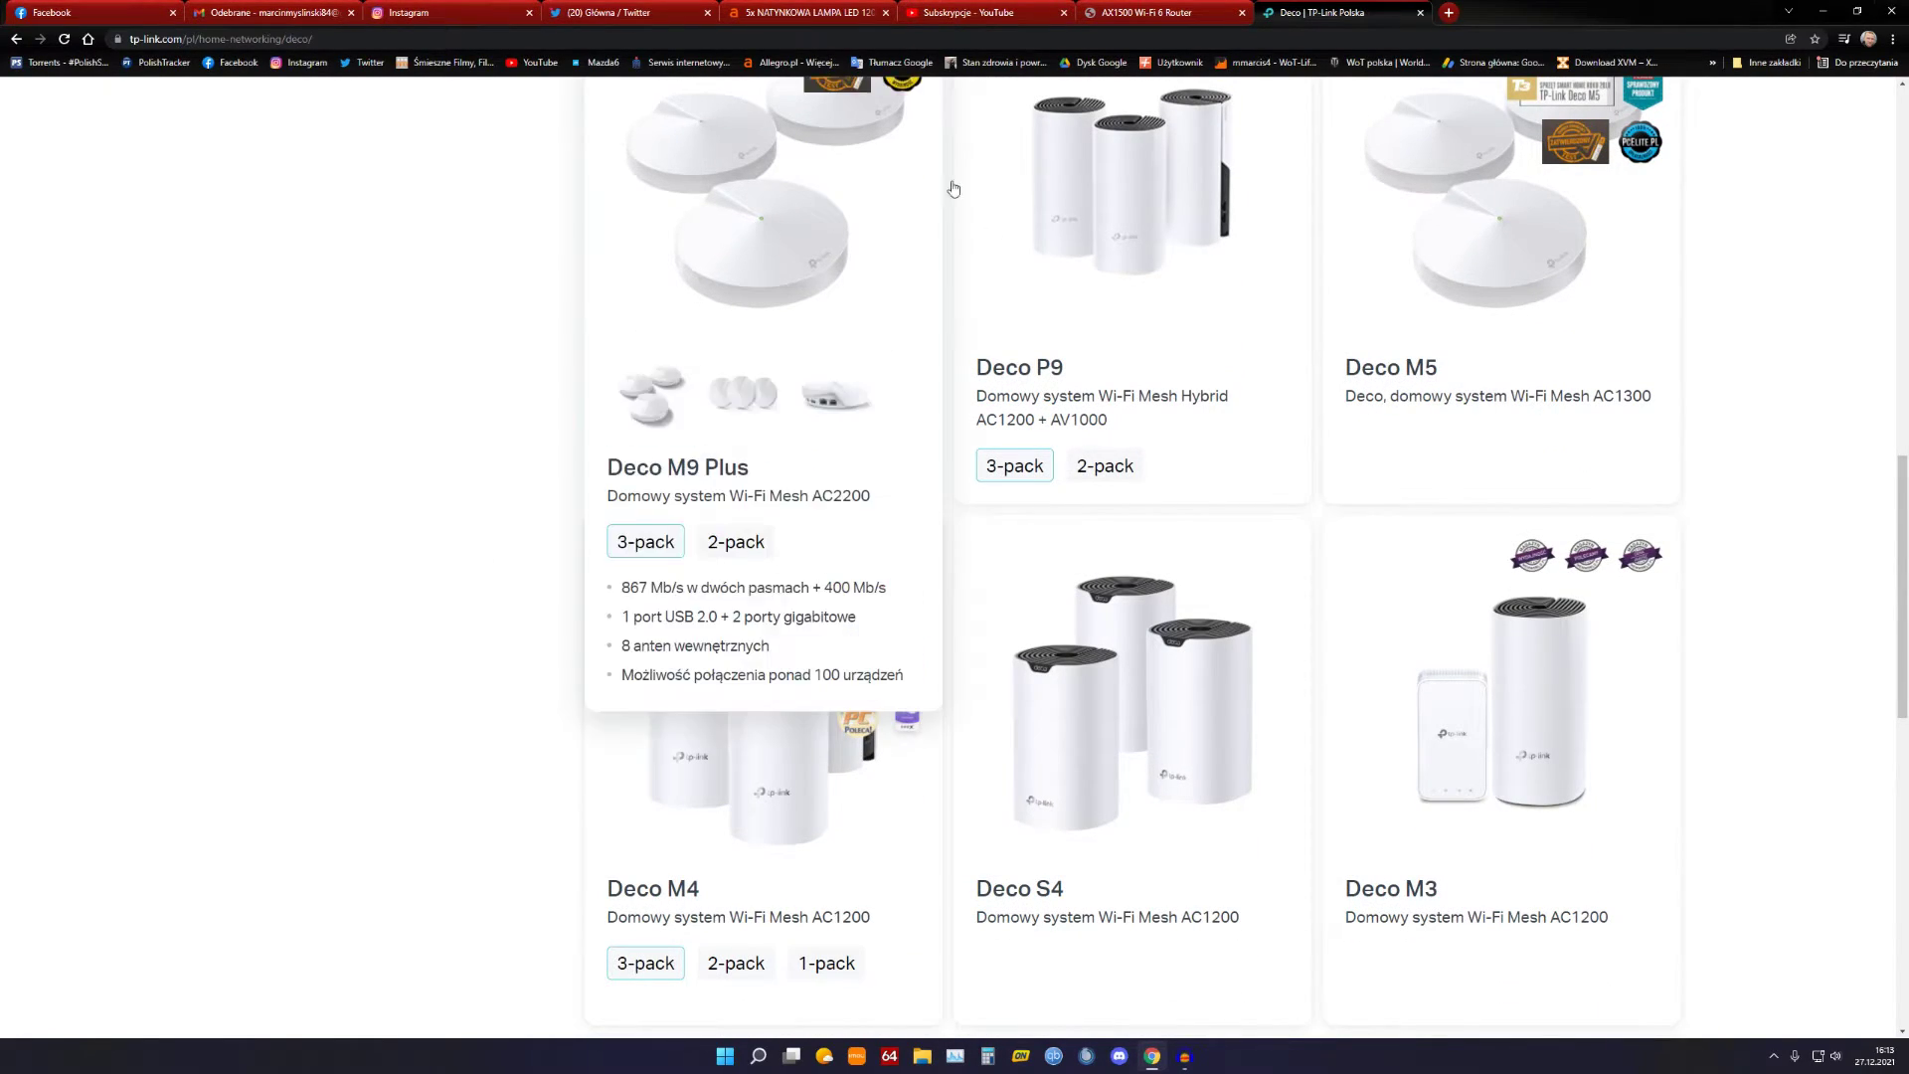
pyautogui.click(1167, 18)
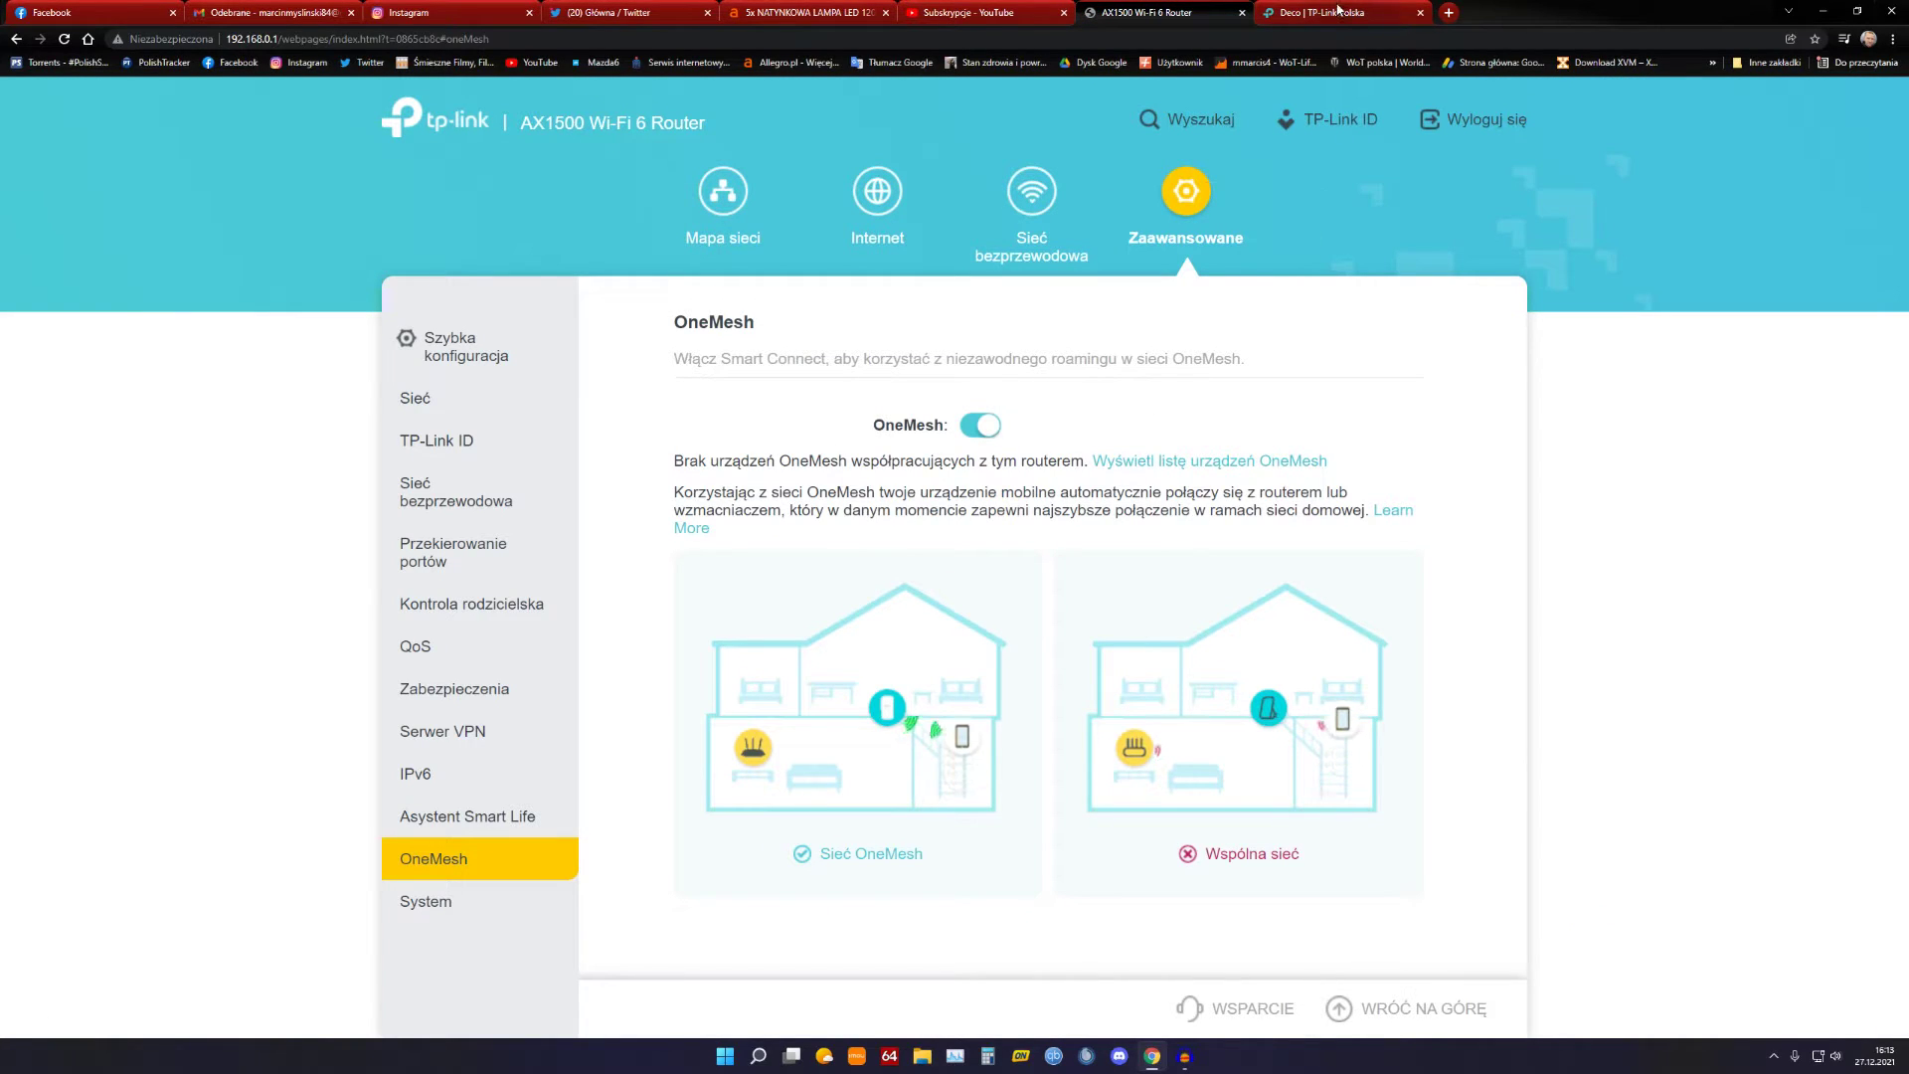
pyautogui.hotkey('ctrl', 'Tab')
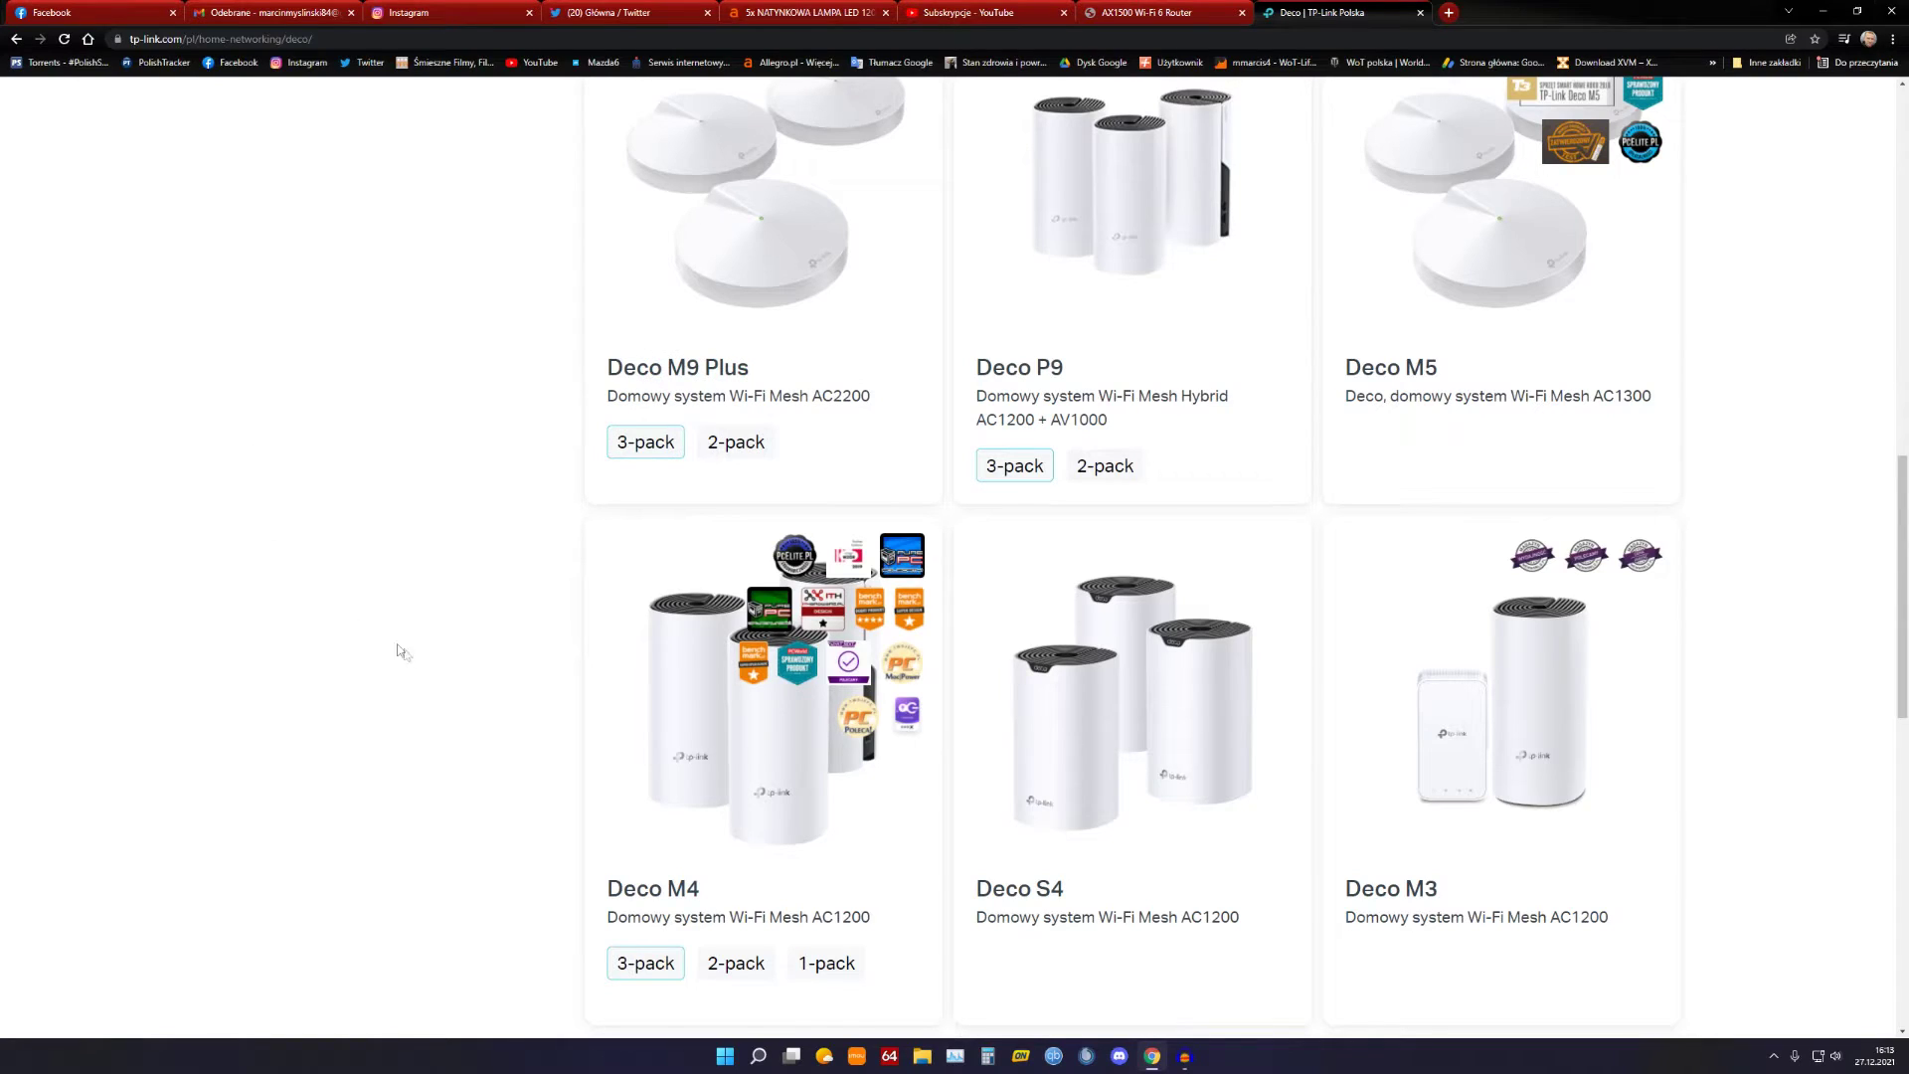
pyautogui.scroll(2, 1170, 111)
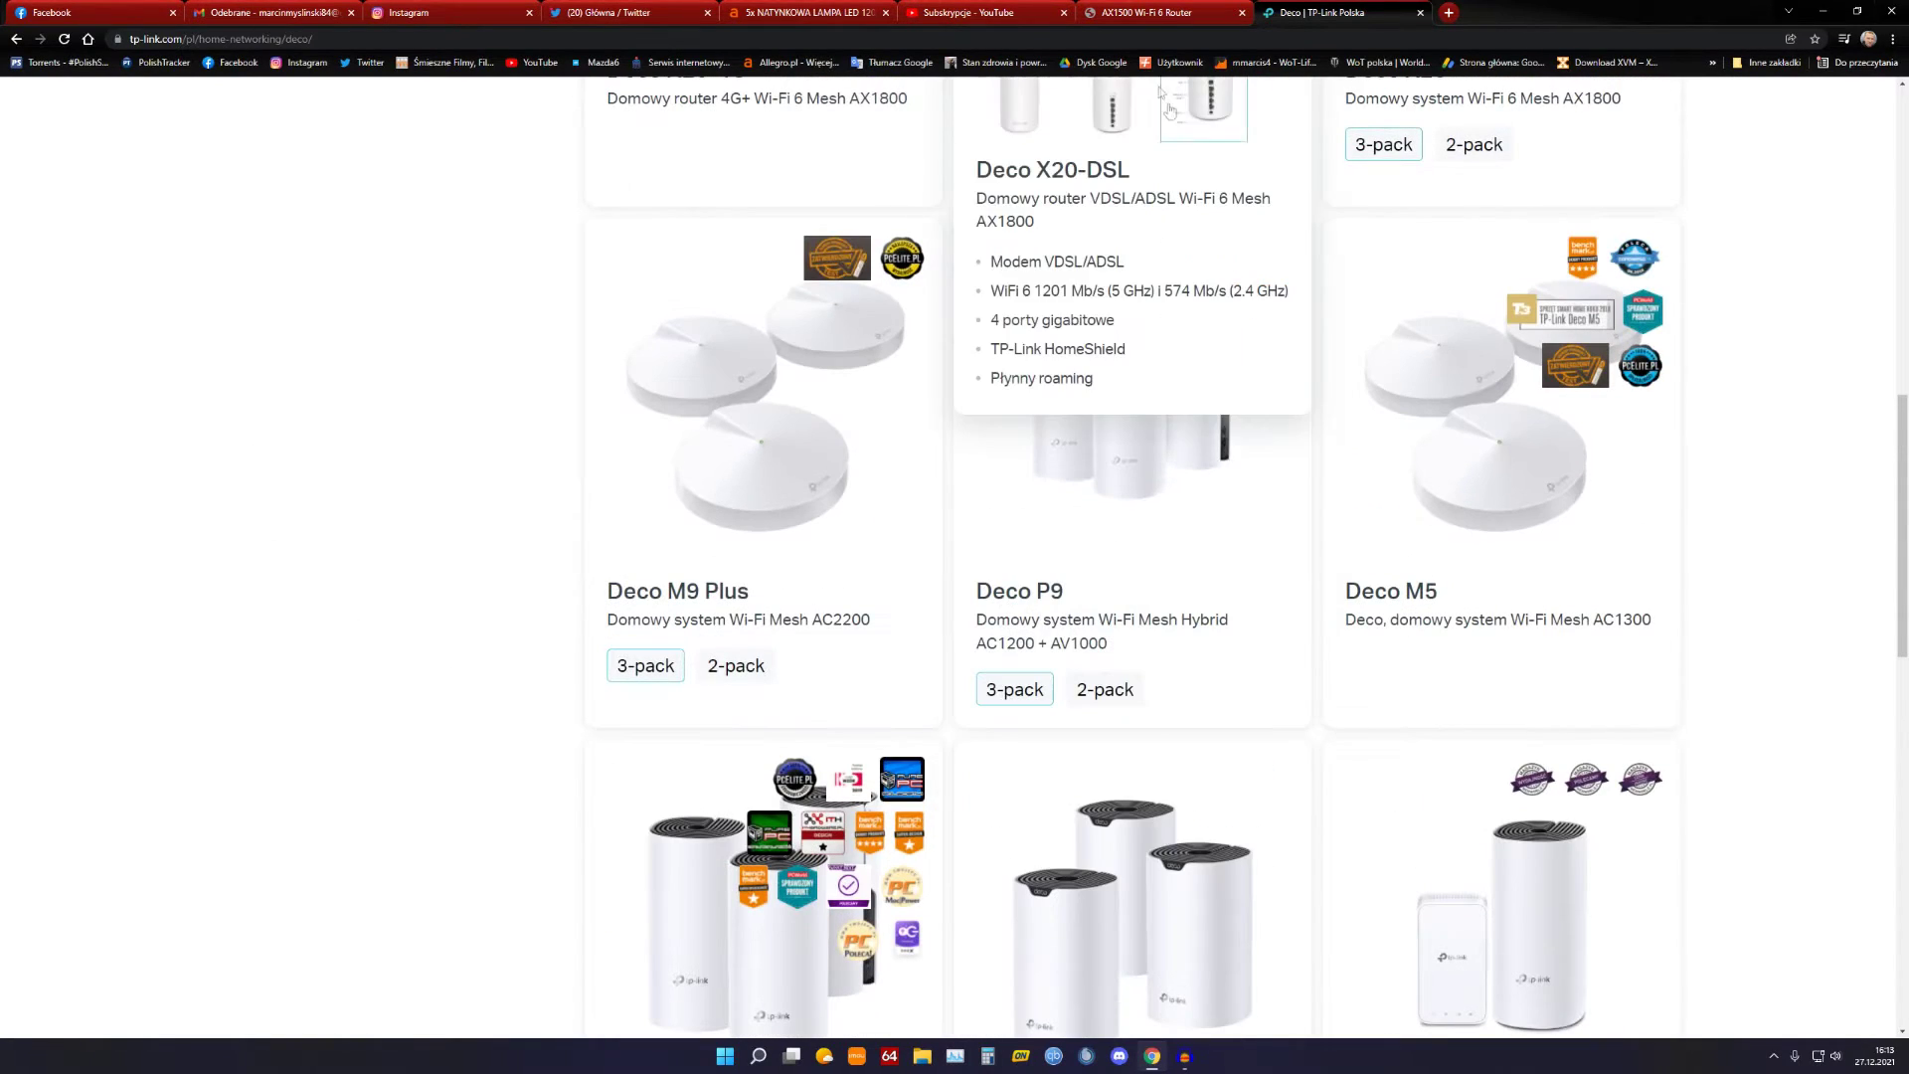
# Step: Open the OneMesh device list from the router panel again, expand all compatible wireless routers, and close the list
pyautogui.hotkey('ctrl', 'shift', 'Tab')
pyautogui.middleClick(1209, 461)
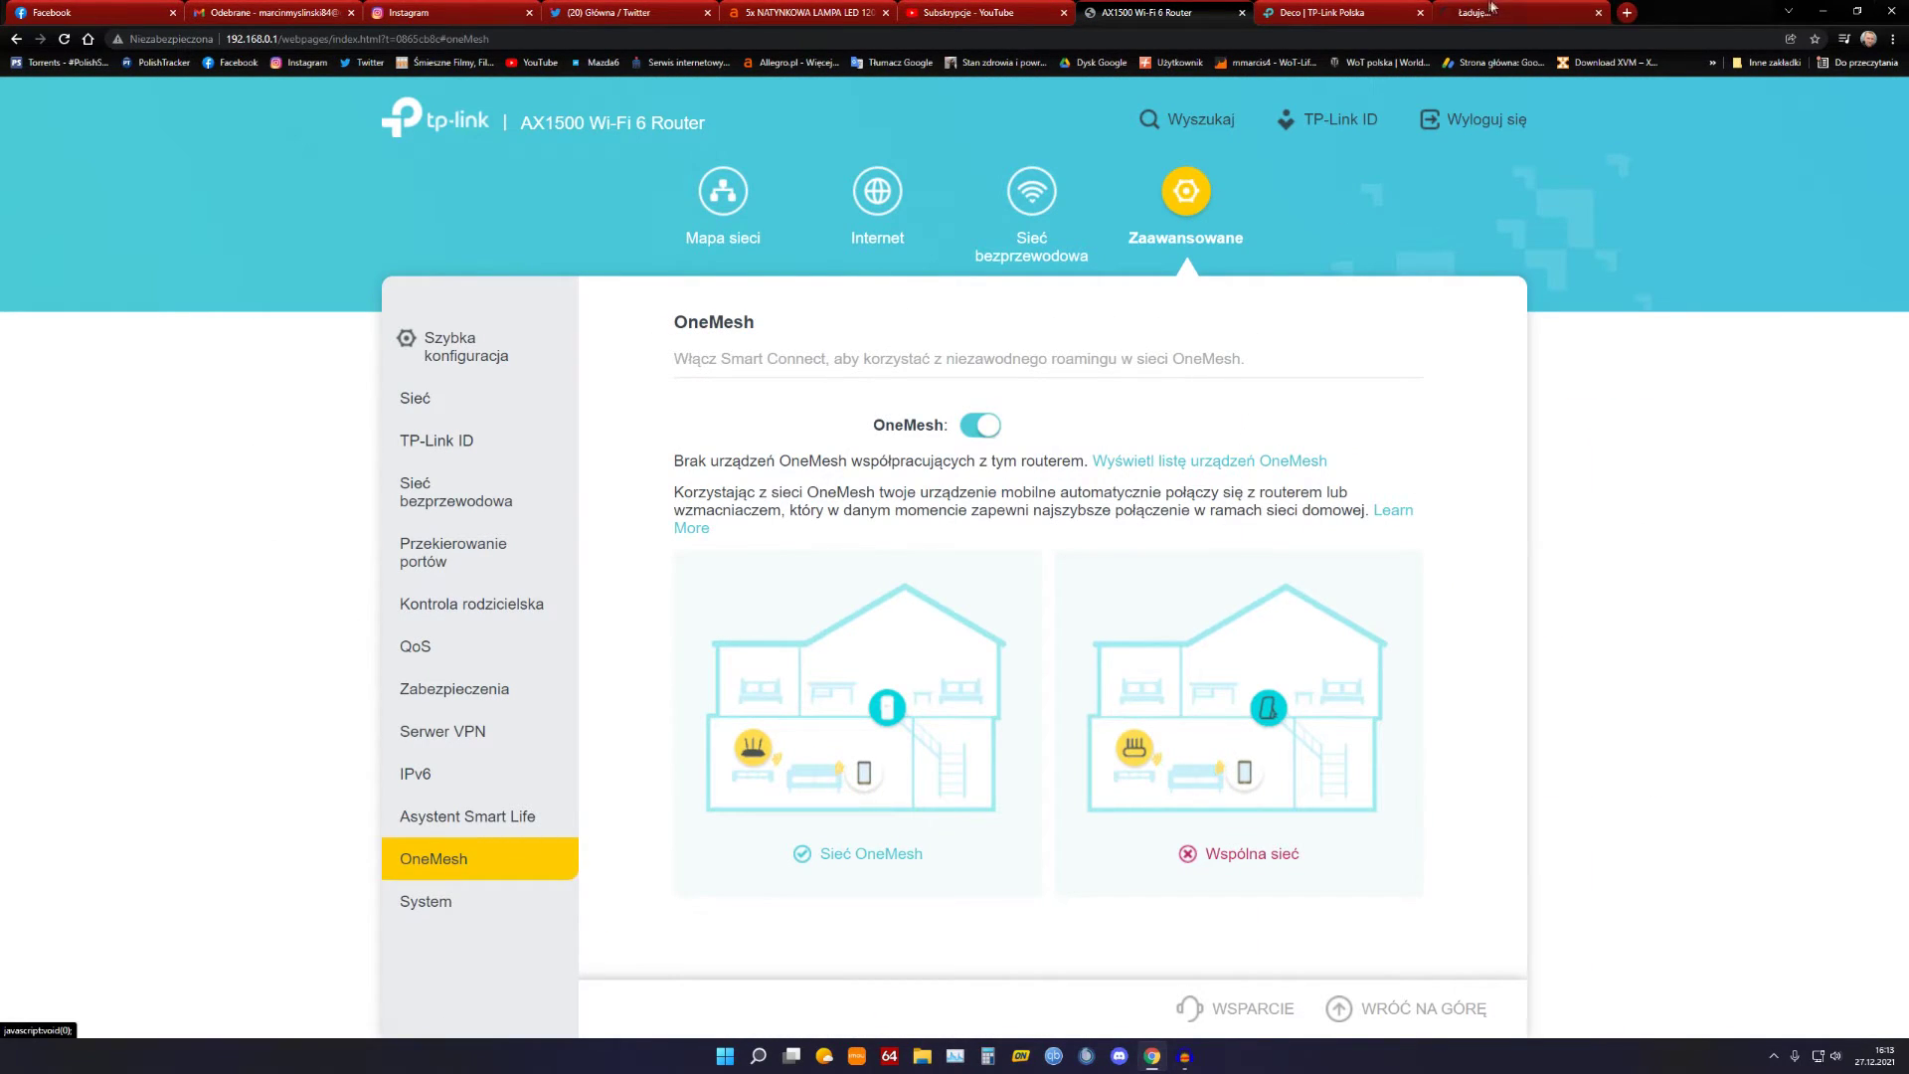
pyautogui.click(1492, 8)
pyautogui.scroll(-5, 994, 616)
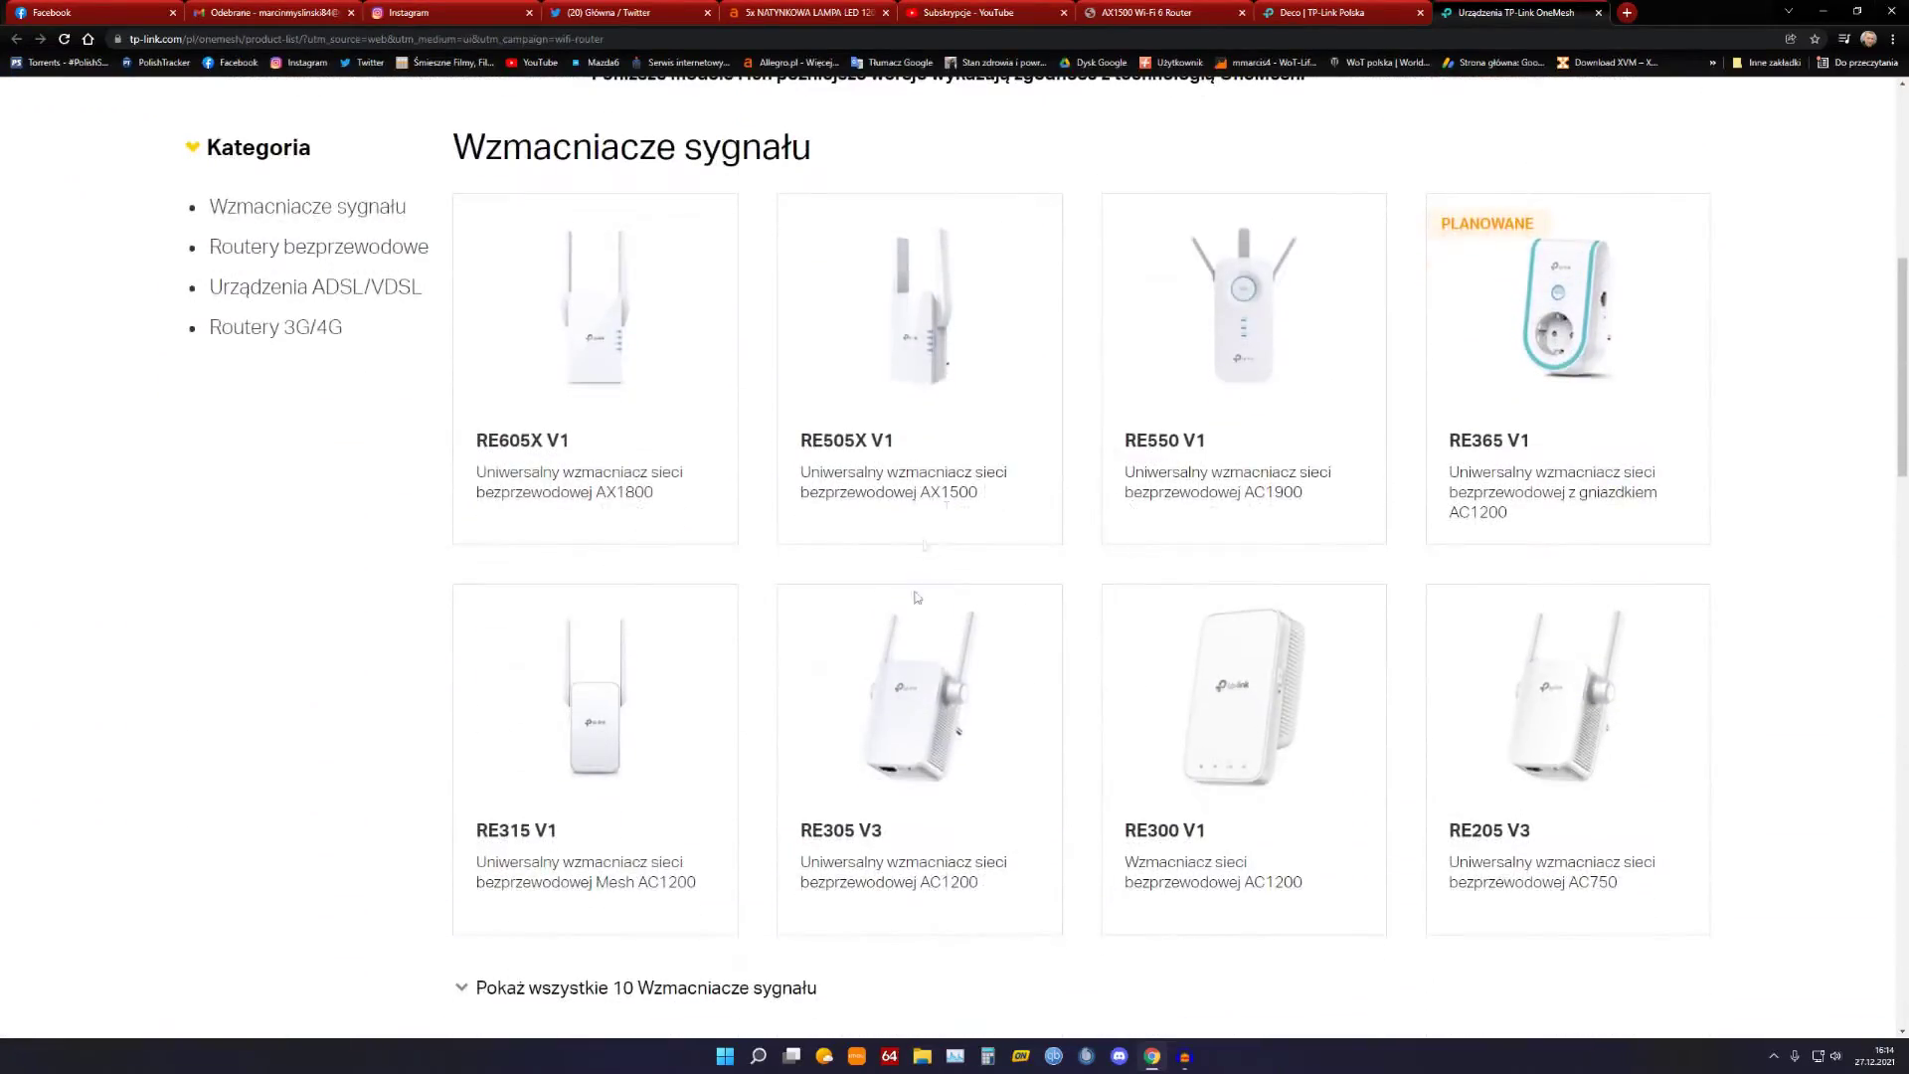
pyautogui.scroll(-15, 1504, 475)
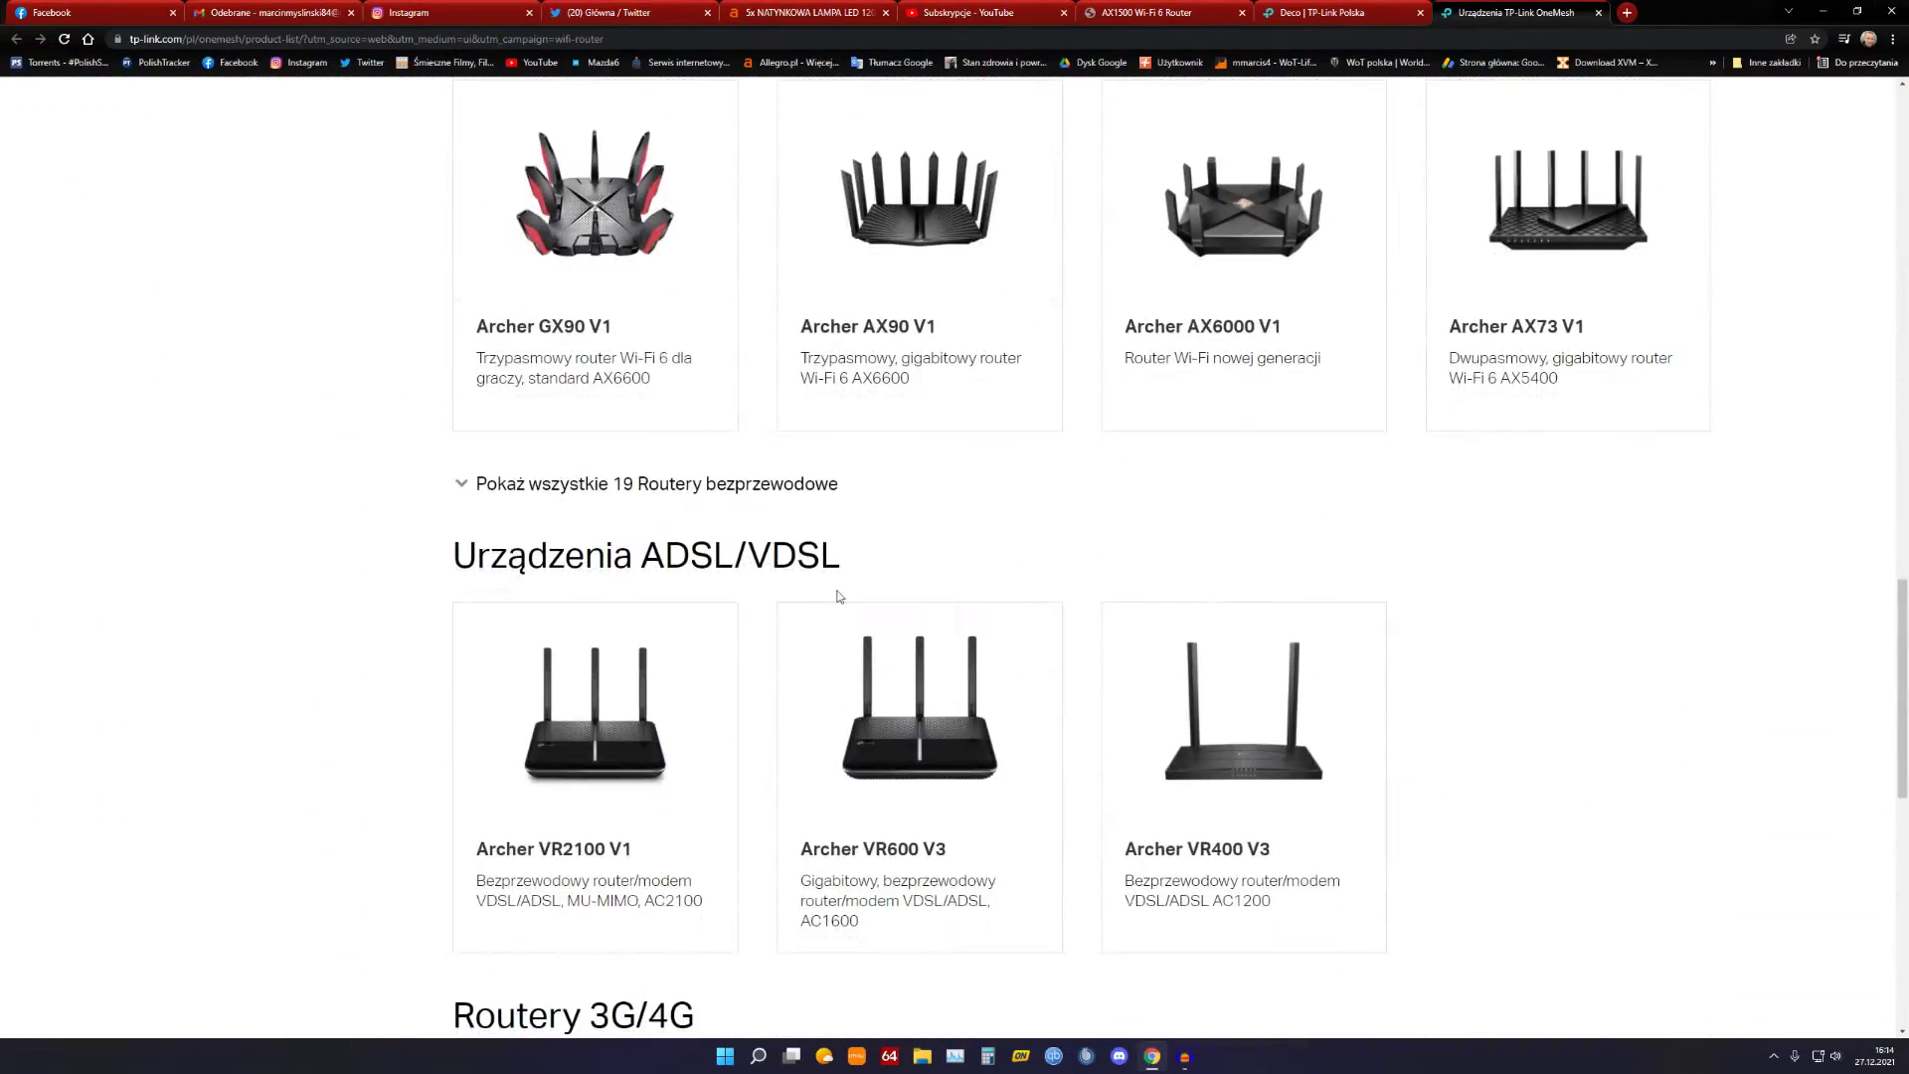
pyautogui.click(487, 487)
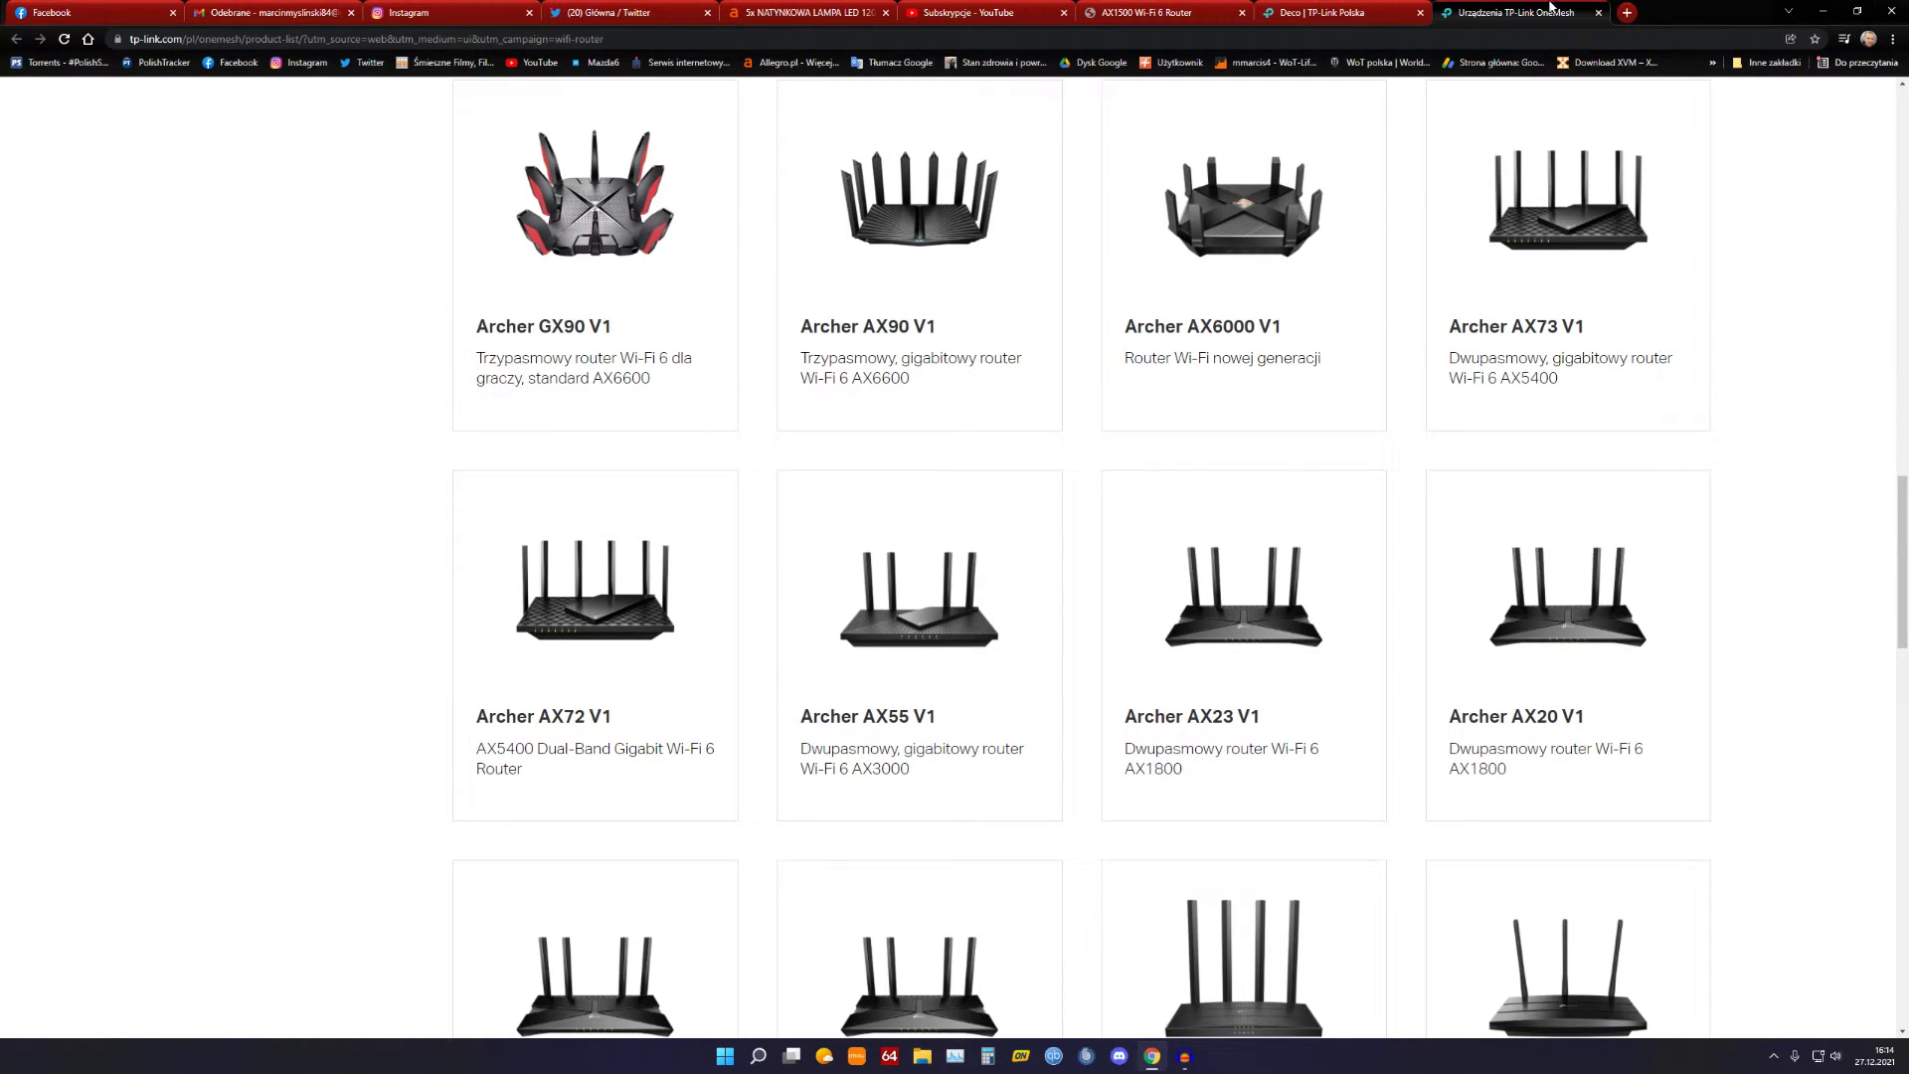
pyautogui.middleClick(1550, 7)
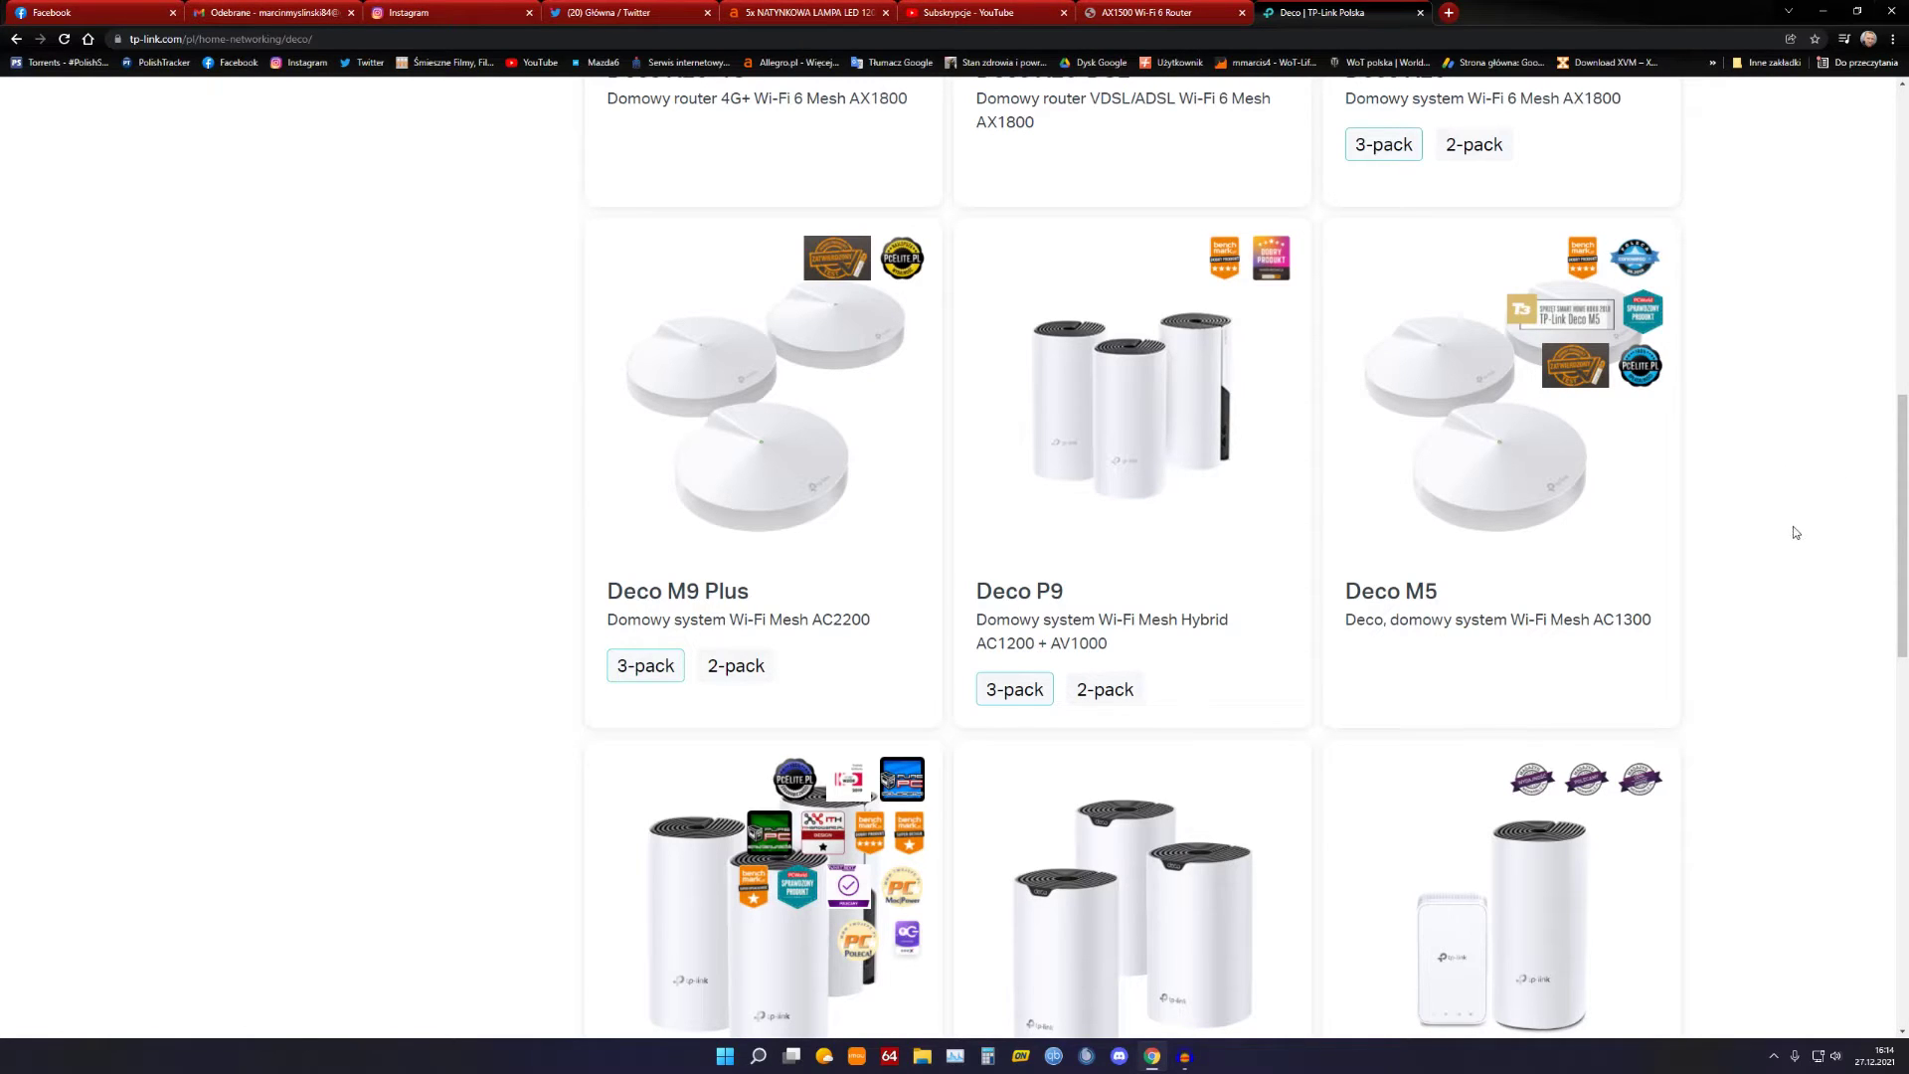
# Step: View the 2-pack variant of the Deco M4 and close the Deco product page
pyautogui.scroll(-3, 1731, 533)
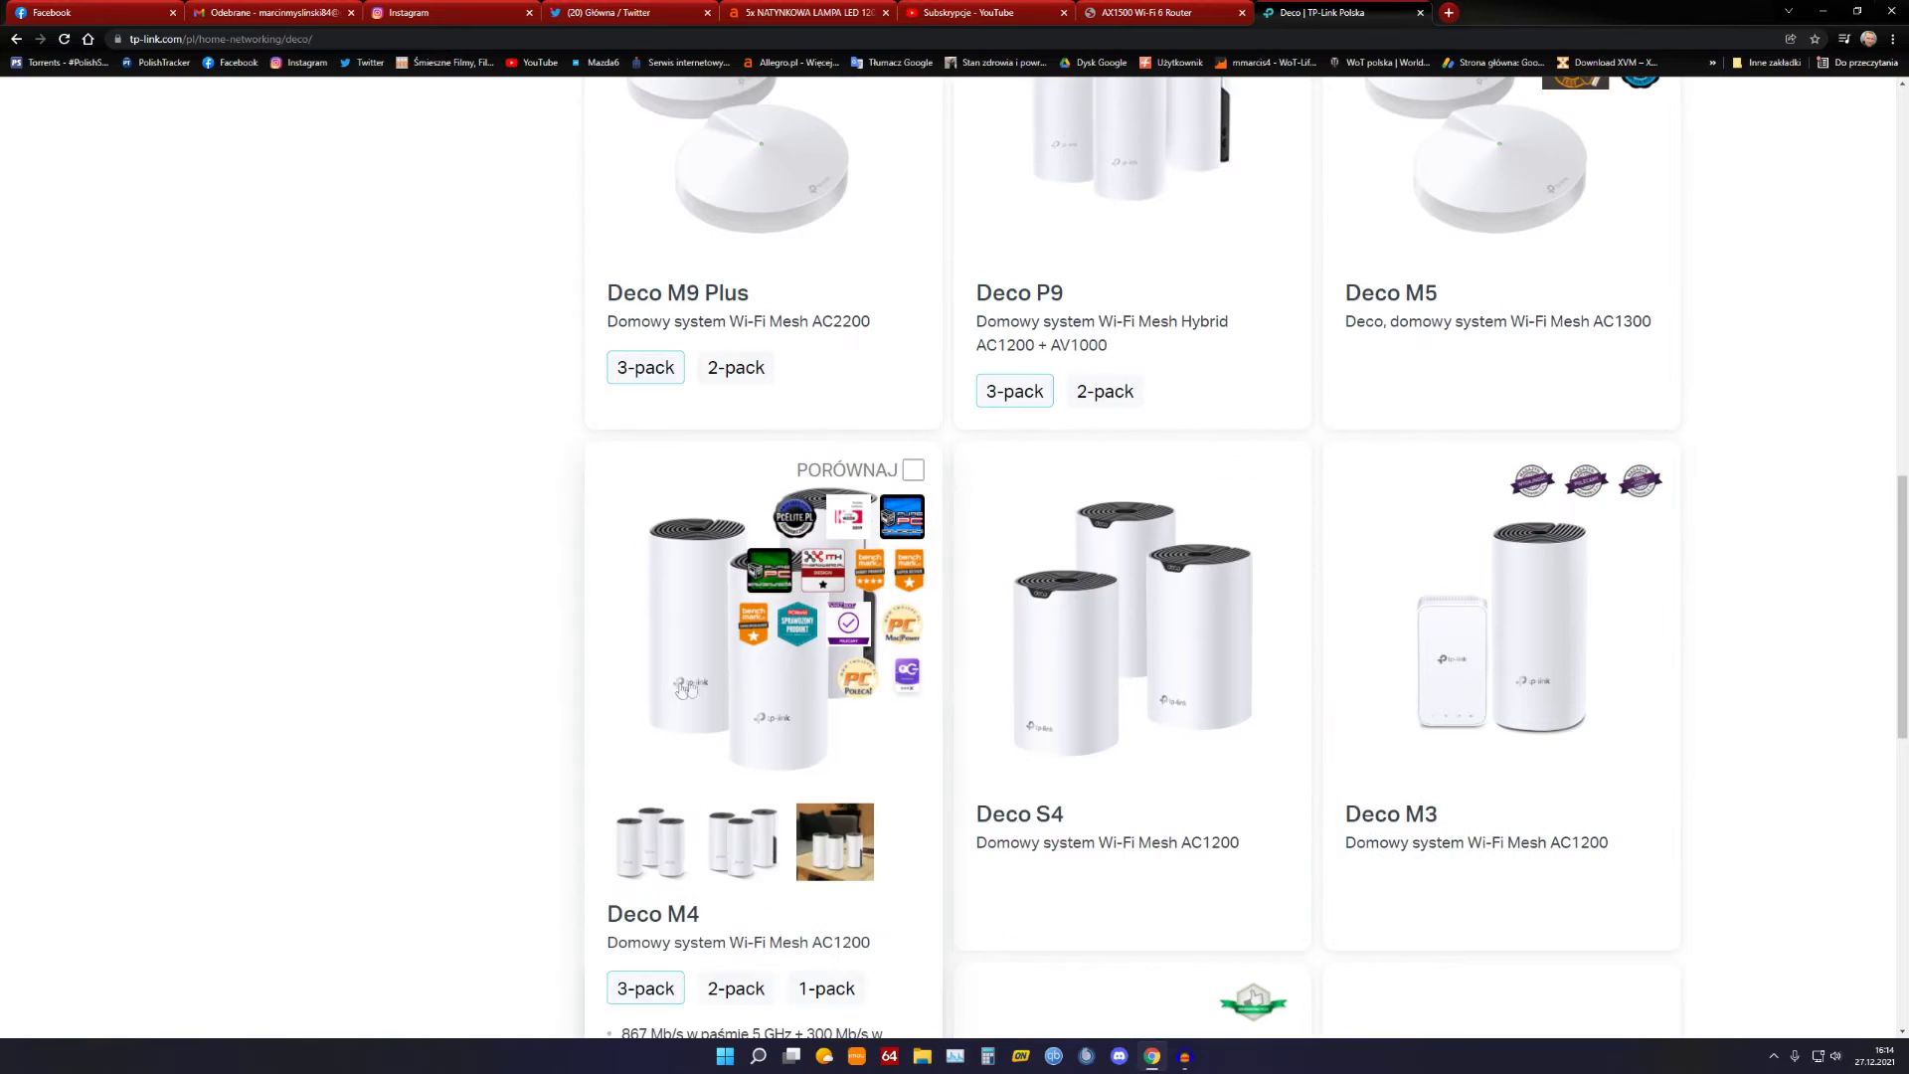
pyautogui.scroll(-2, 450, 750)
pyautogui.moveTo(709, 792)
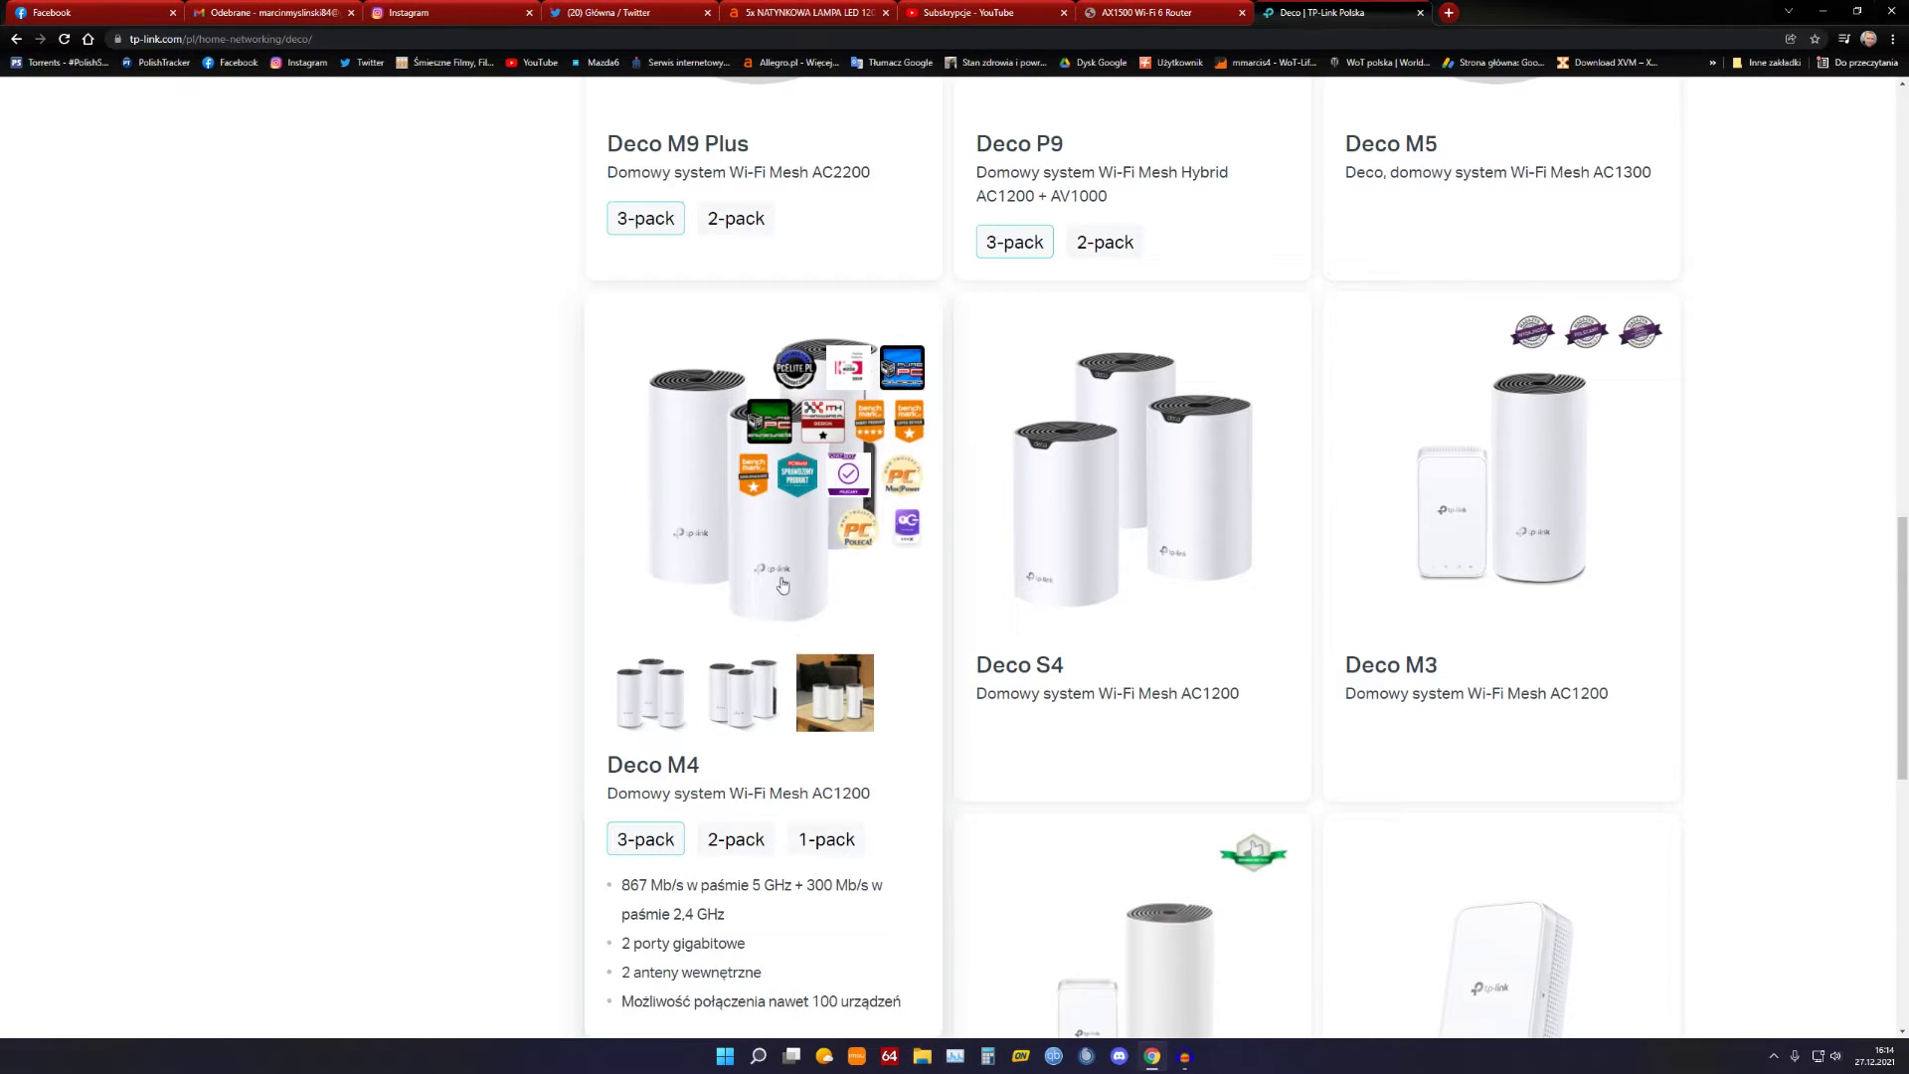
pyautogui.click(741, 852)
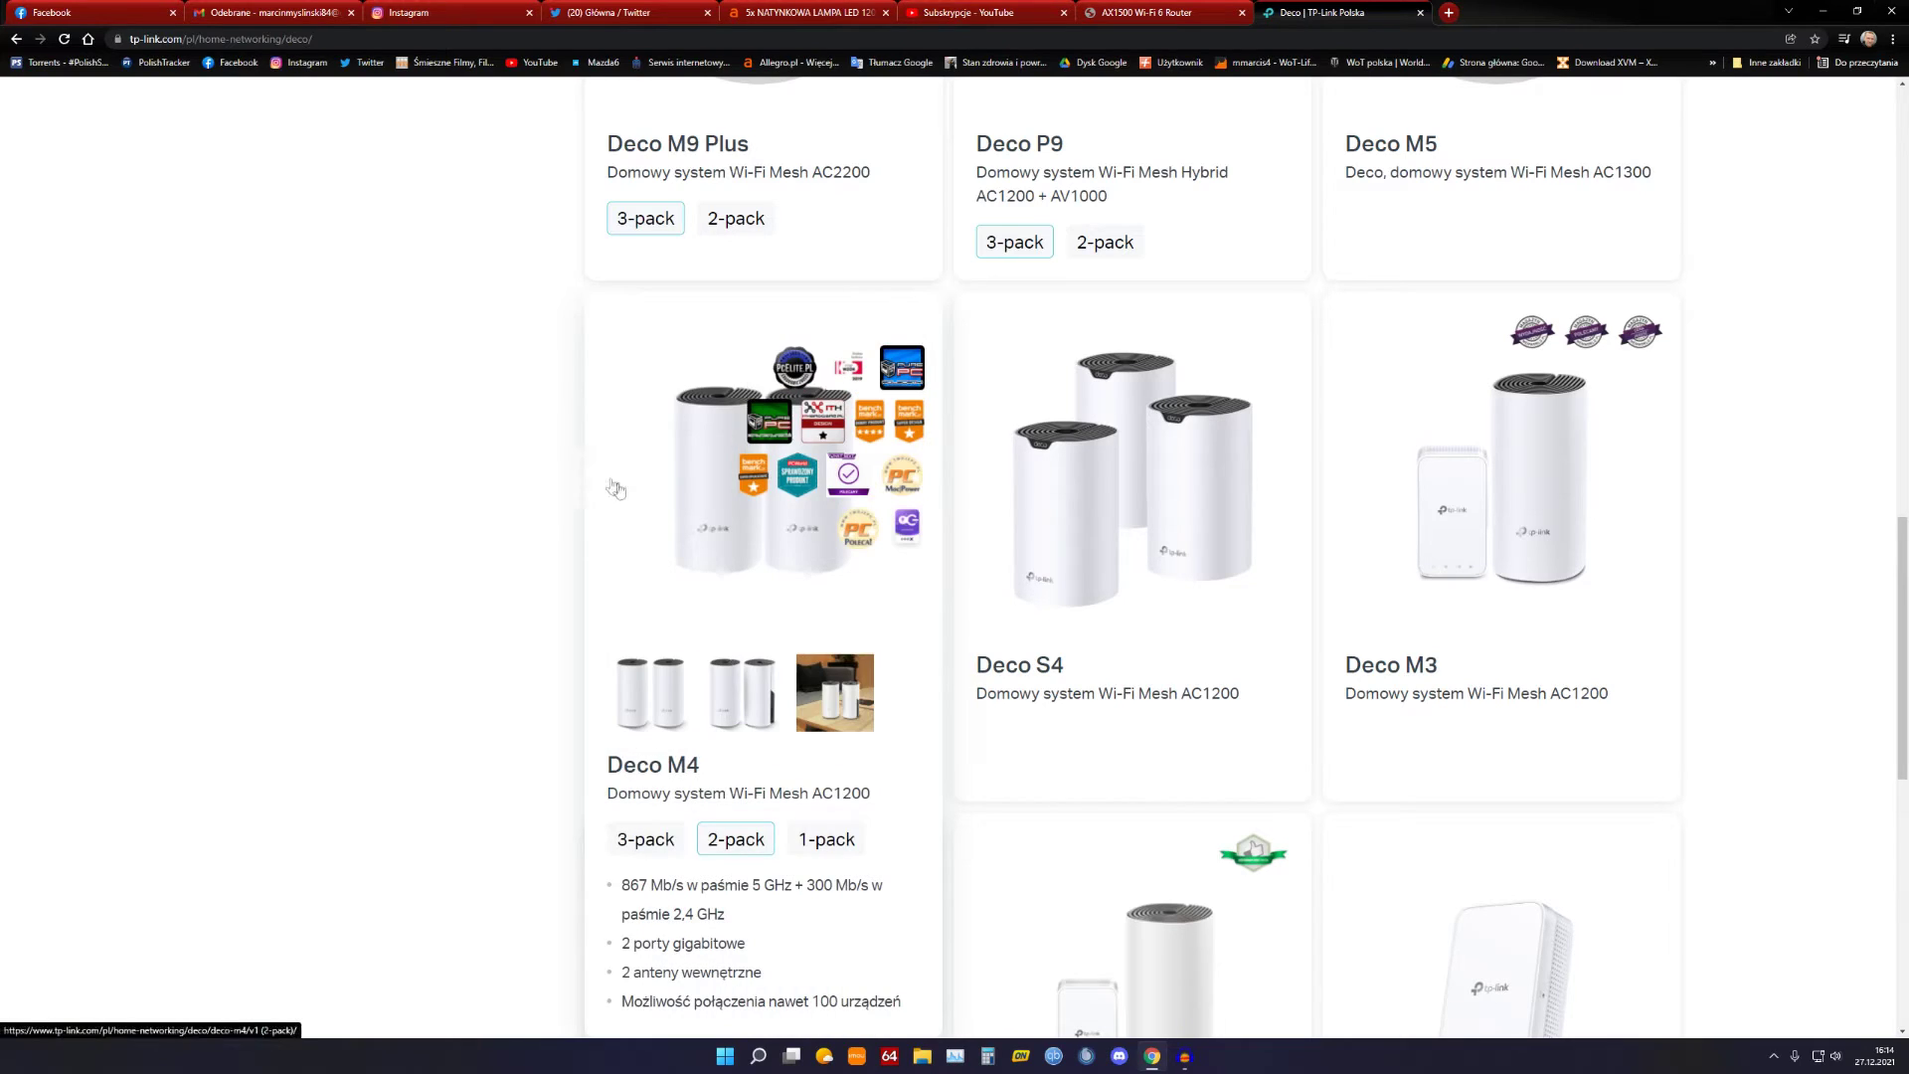
pyautogui.middleClick(1353, 10)
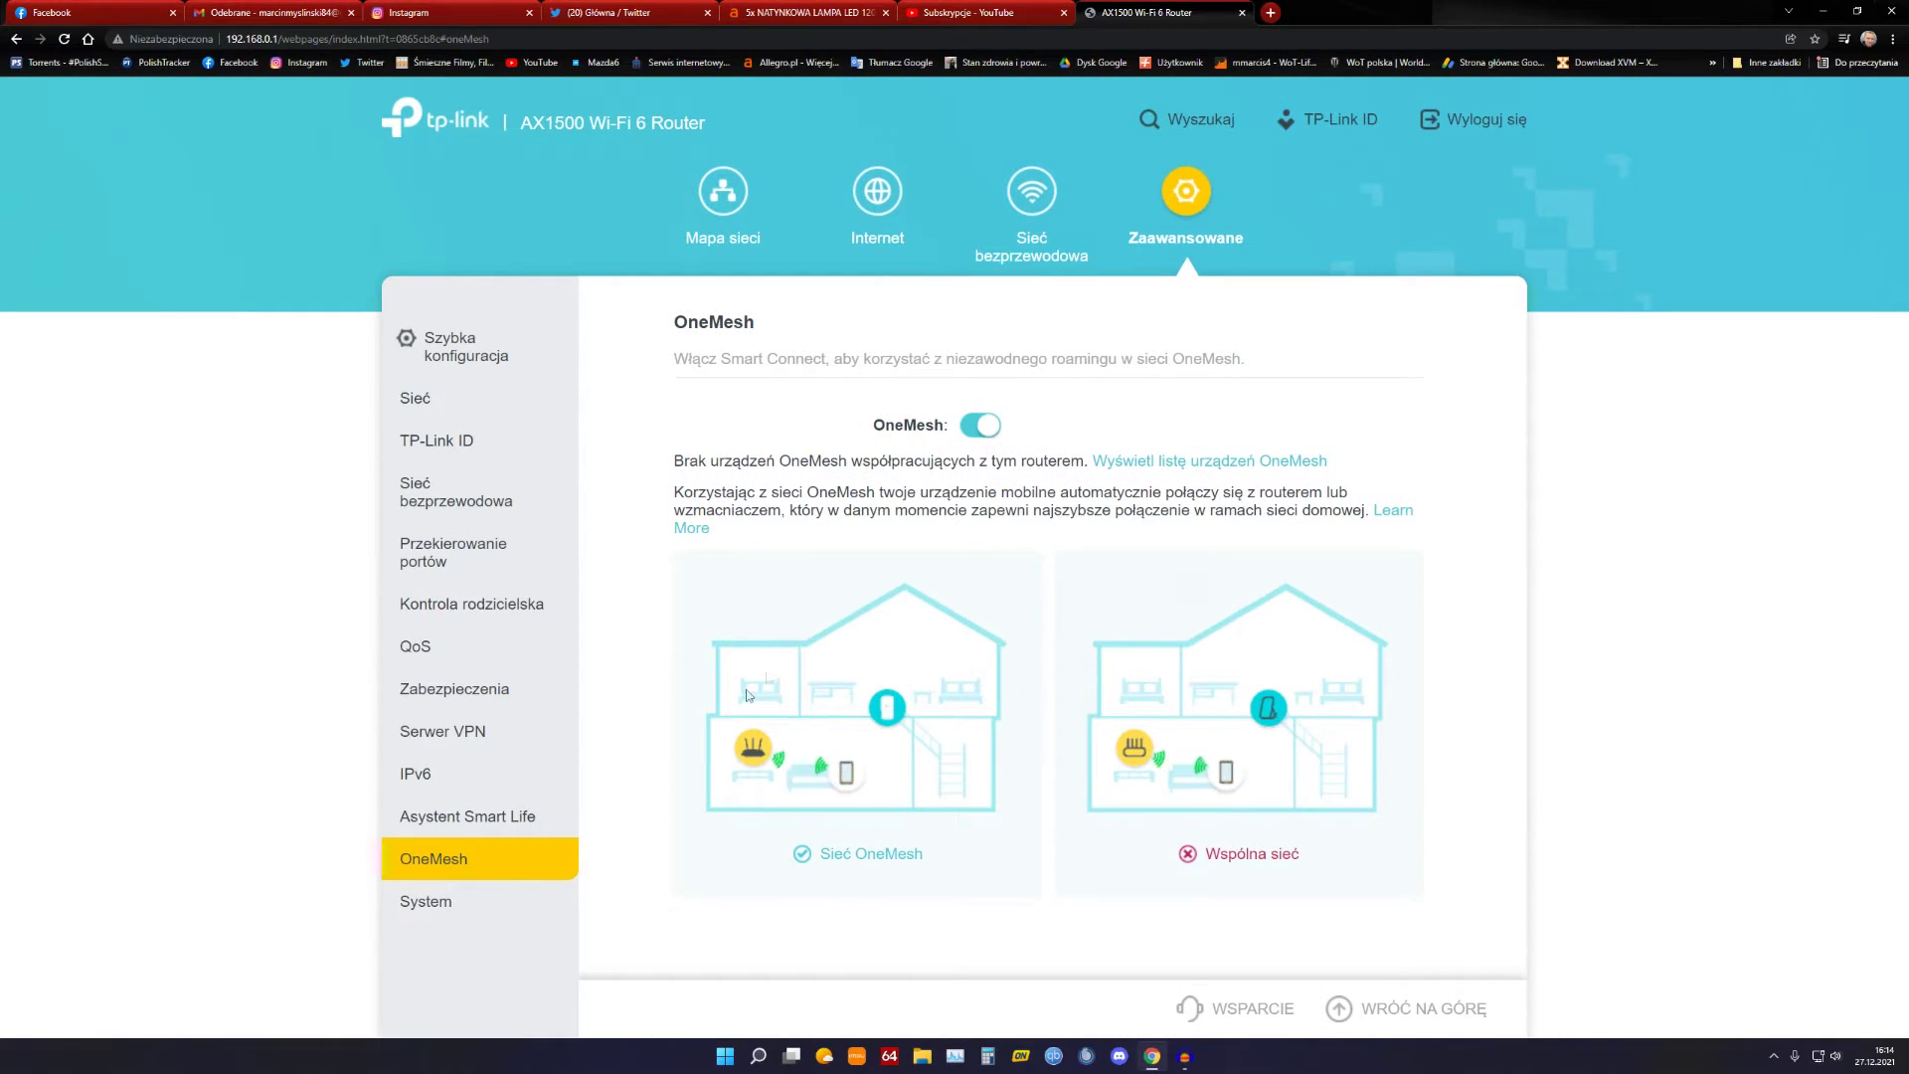
# Step: Open the firmware update settings under System and check online for a newer router firmware
pyautogui.click(427, 901)
pyautogui.scroll(-2, 492, 779)
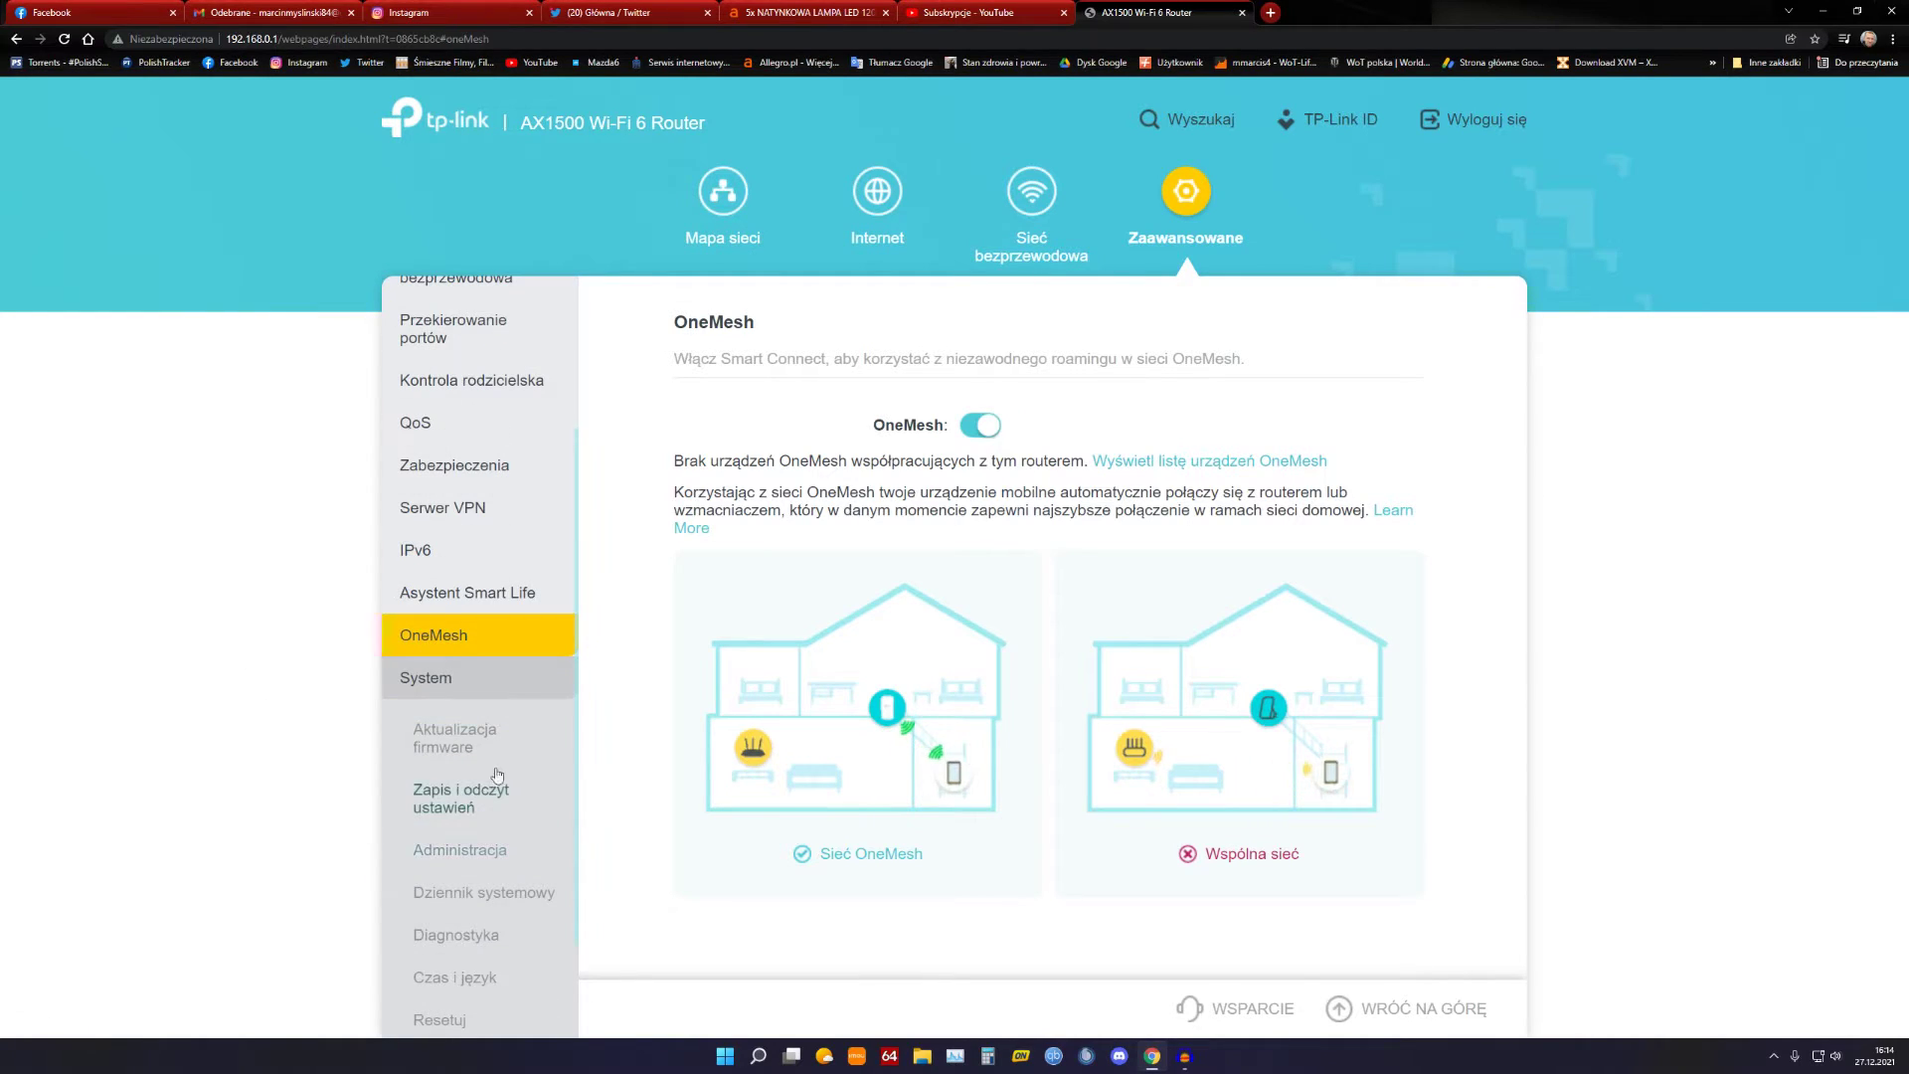
pyautogui.click(455, 738)
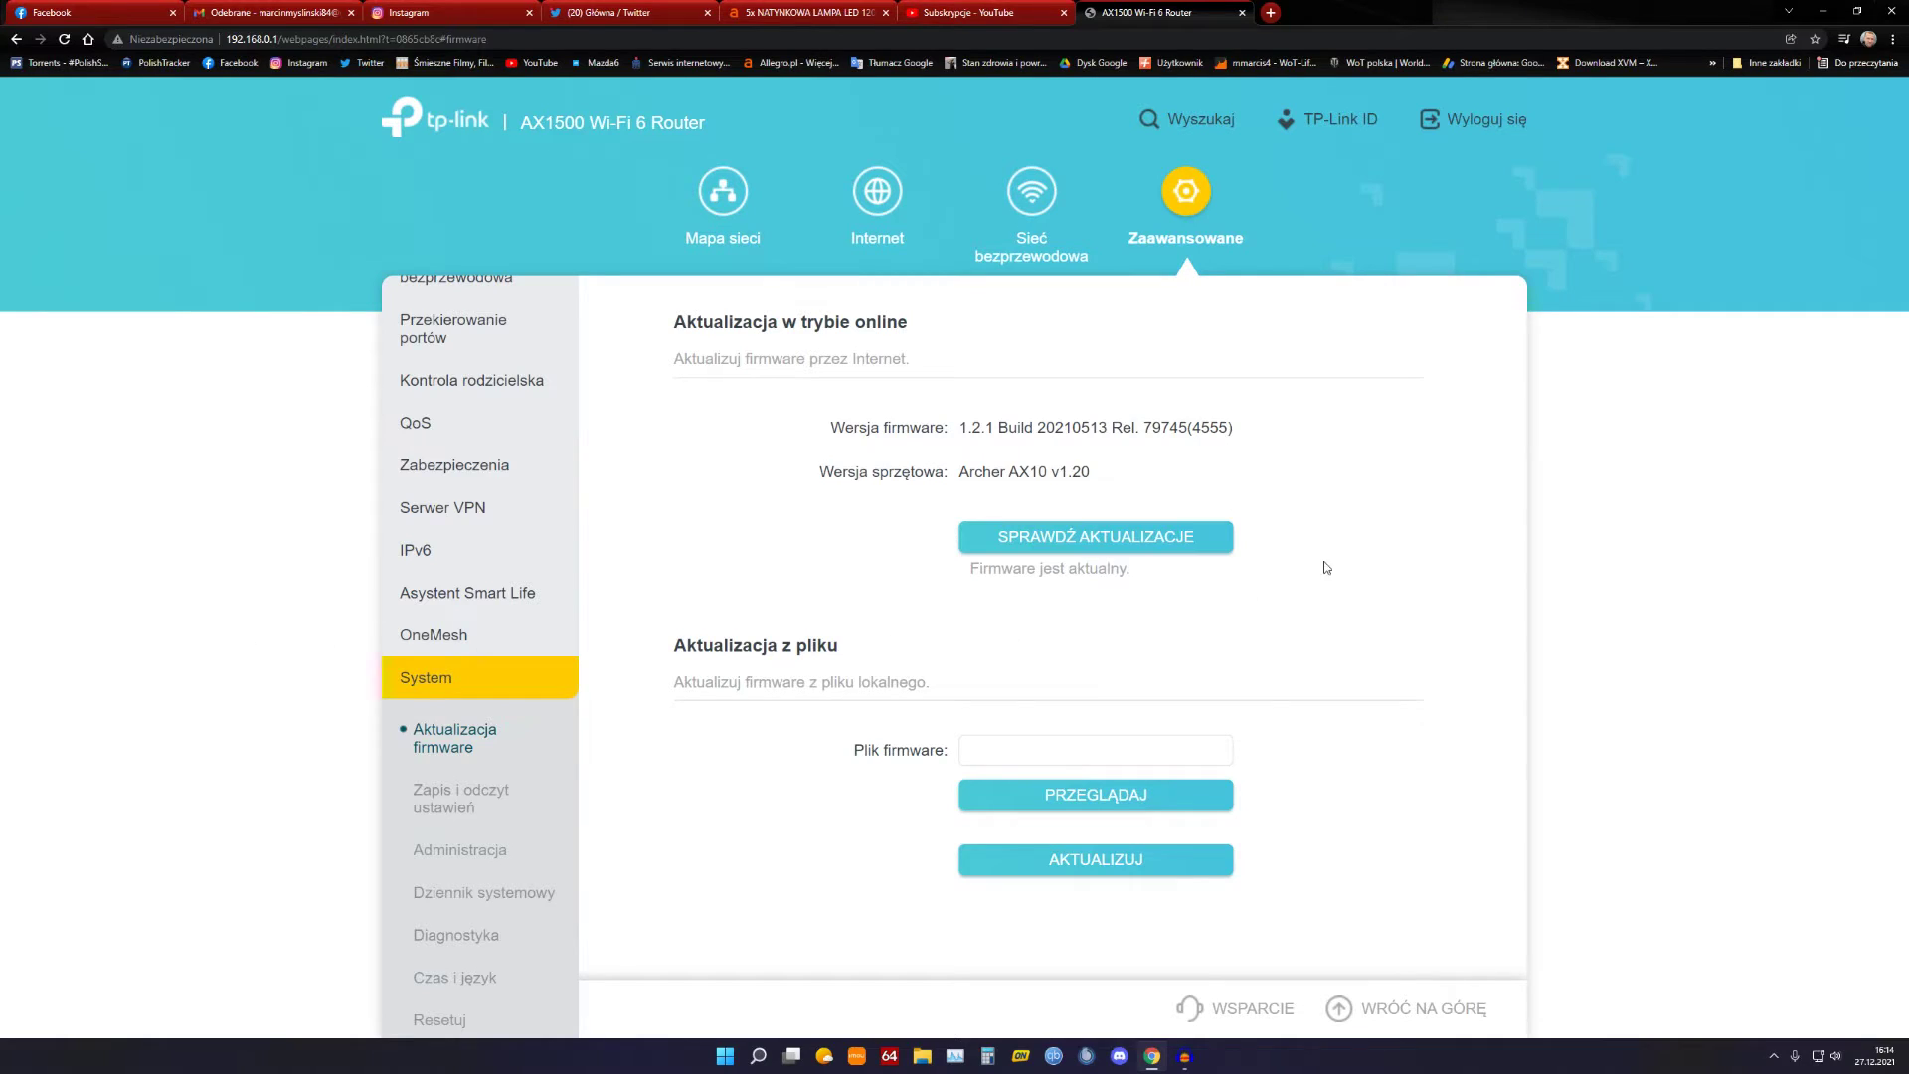
pyautogui.click(1143, 535)
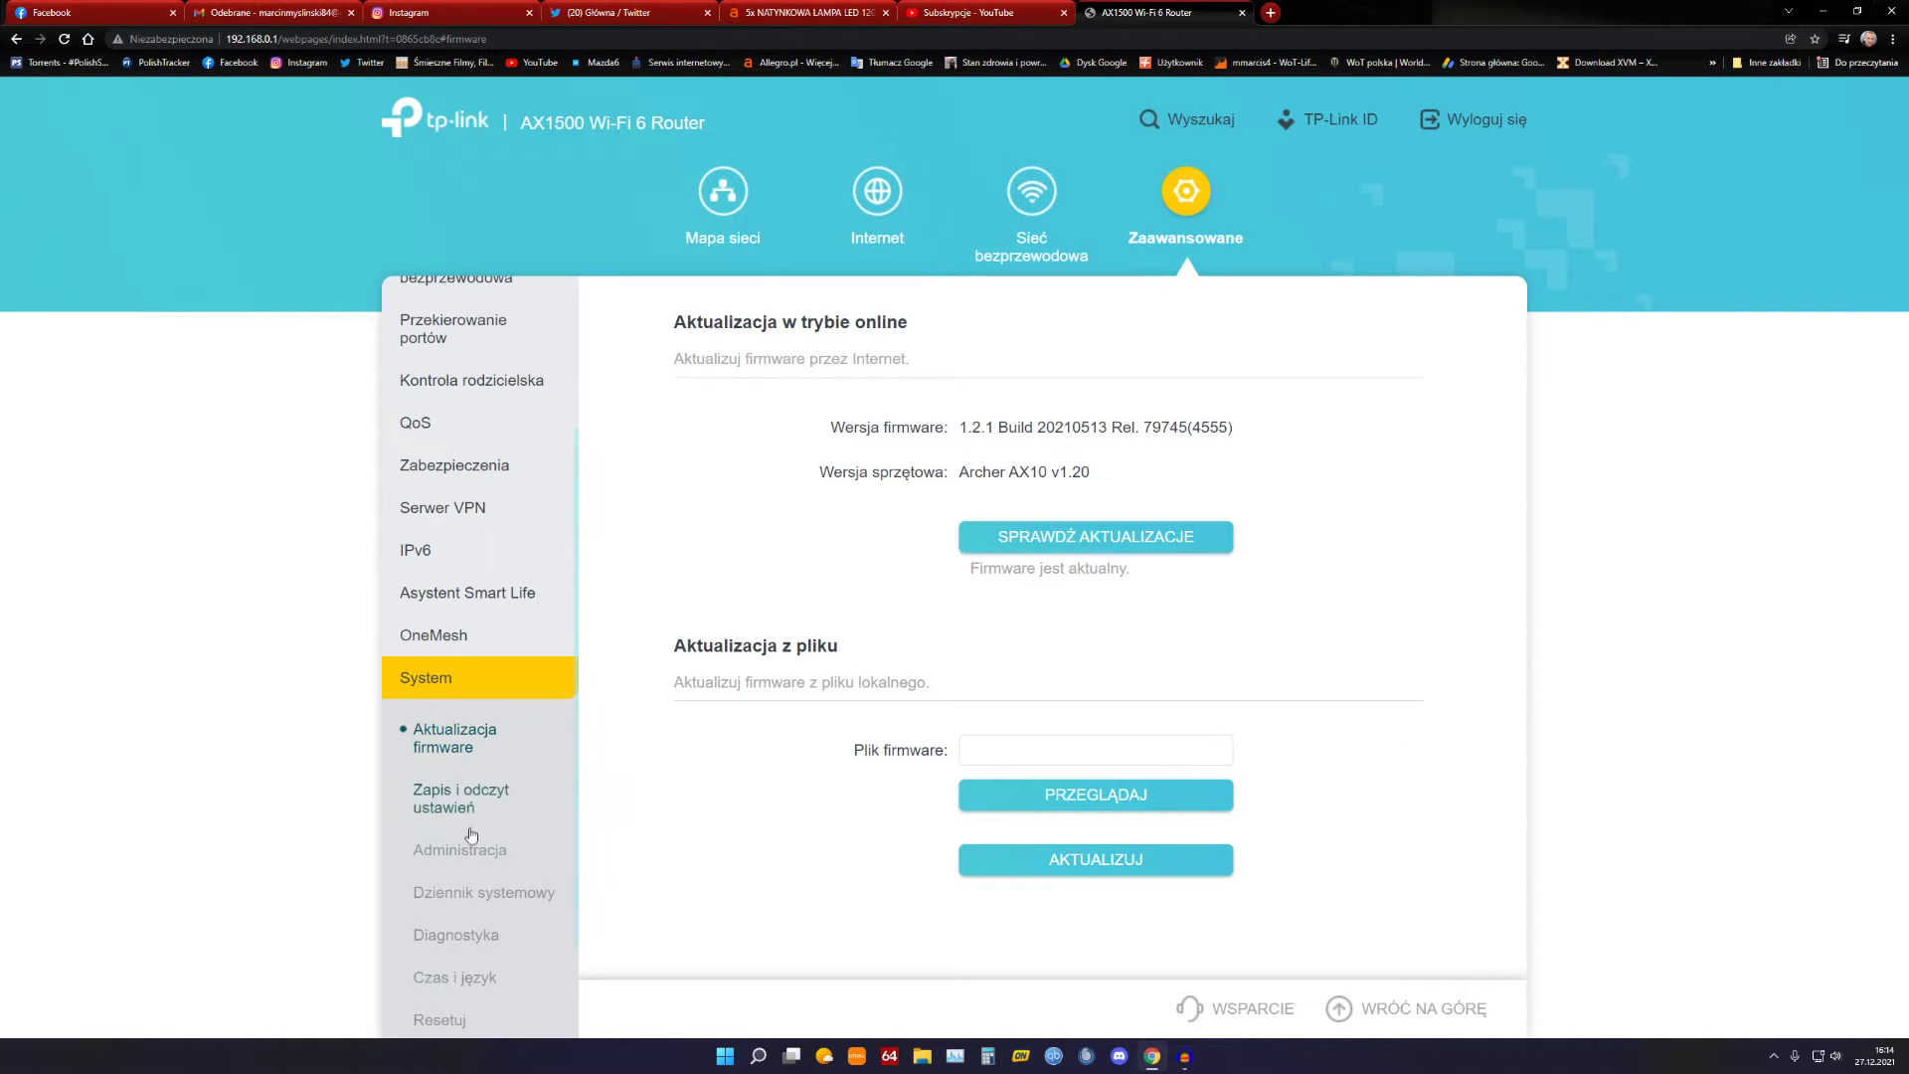
# Step: Review the router's settings backup and restore options and its administration settings
pyautogui.click(461, 796)
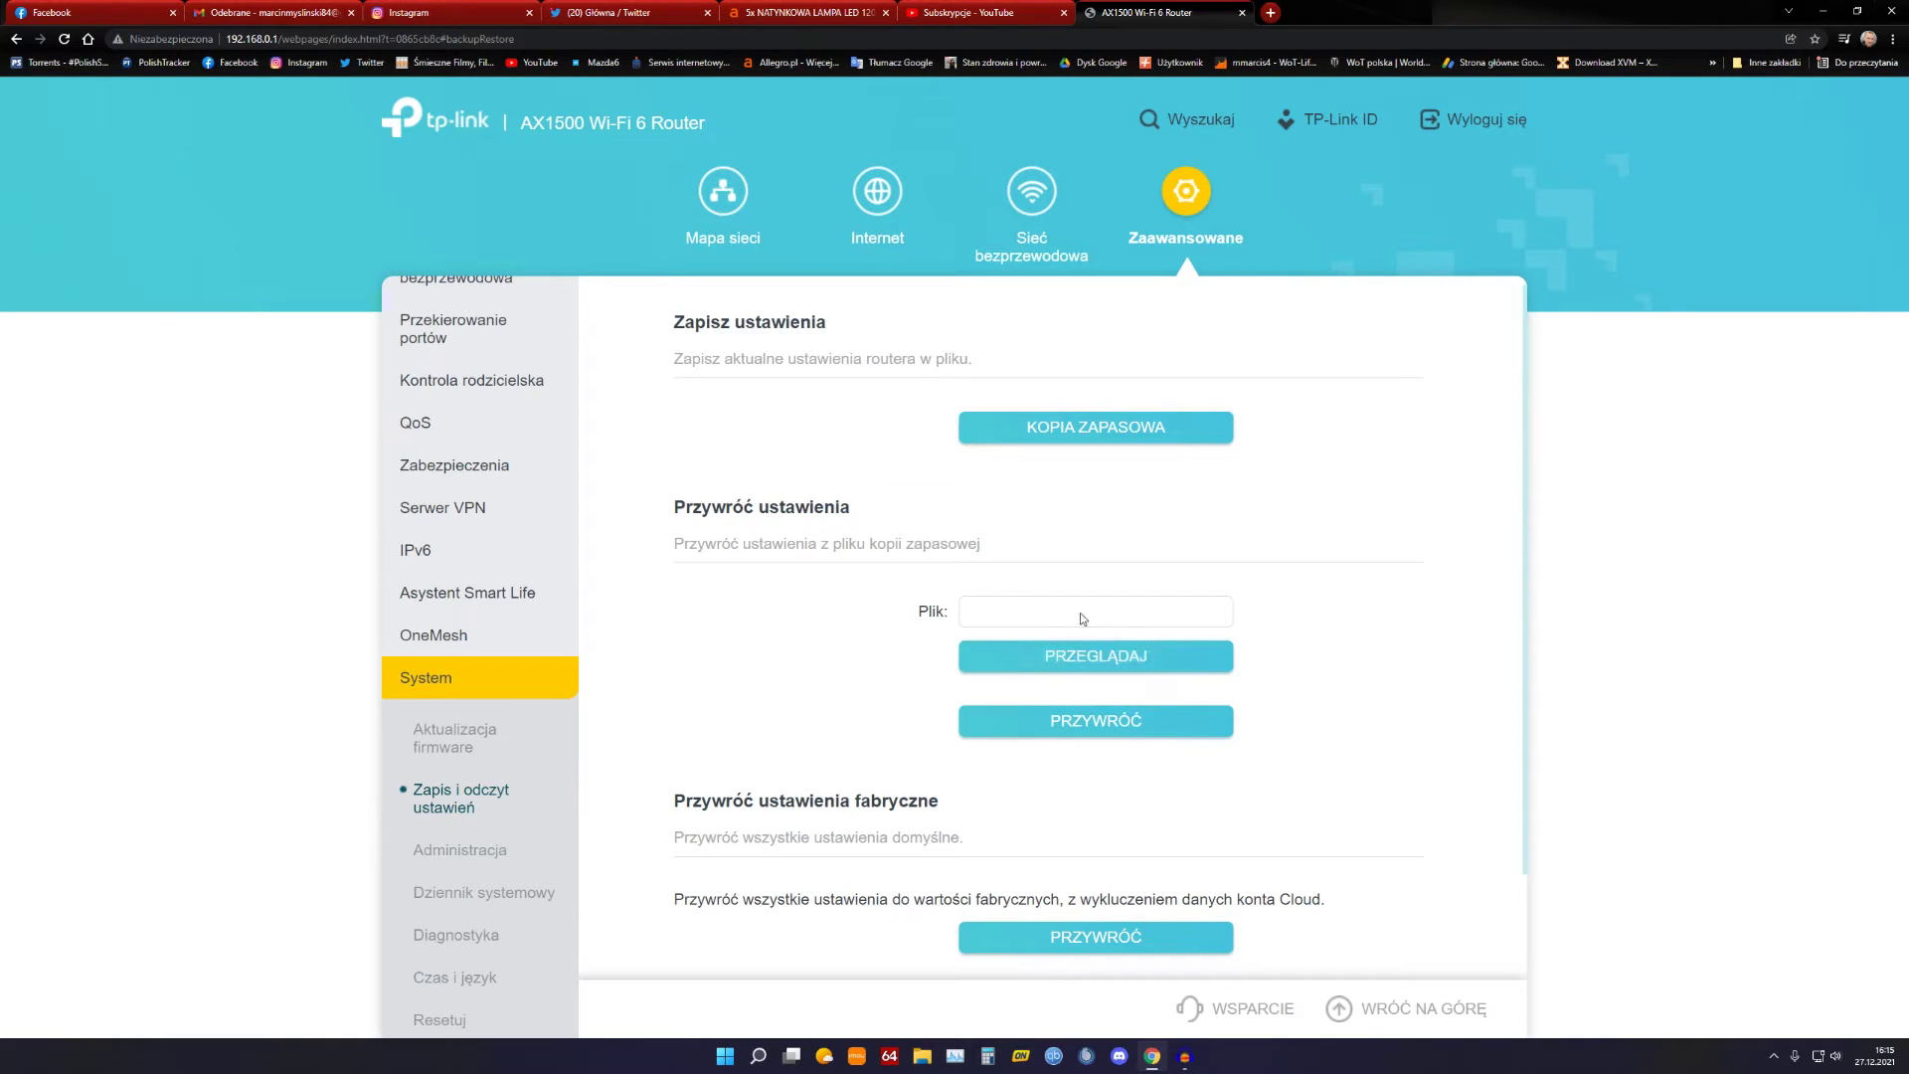
pyautogui.scroll(-1, 473, 829)
pyautogui.click(462, 741)
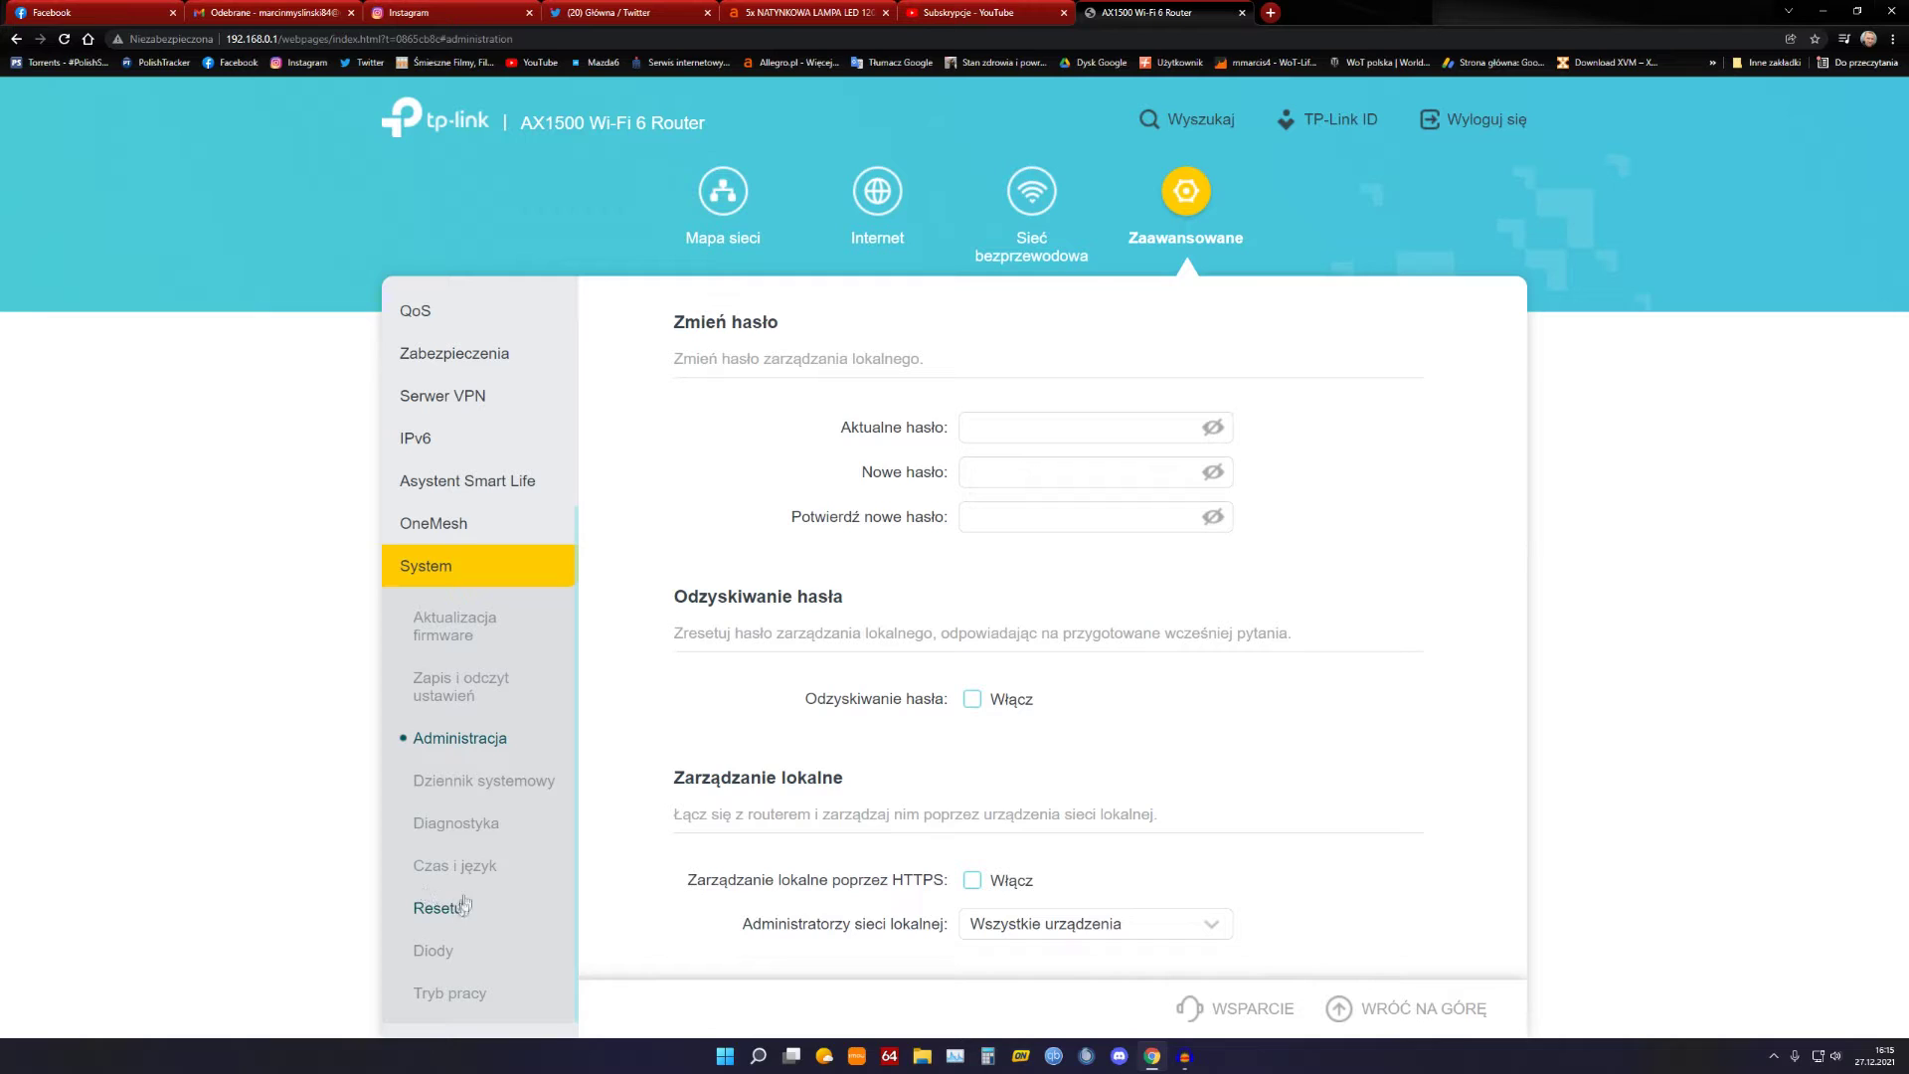
# Step: Look through the remaining system settings: diagnostics, time and language, LEDs and operating mode
pyautogui.click(450, 823)
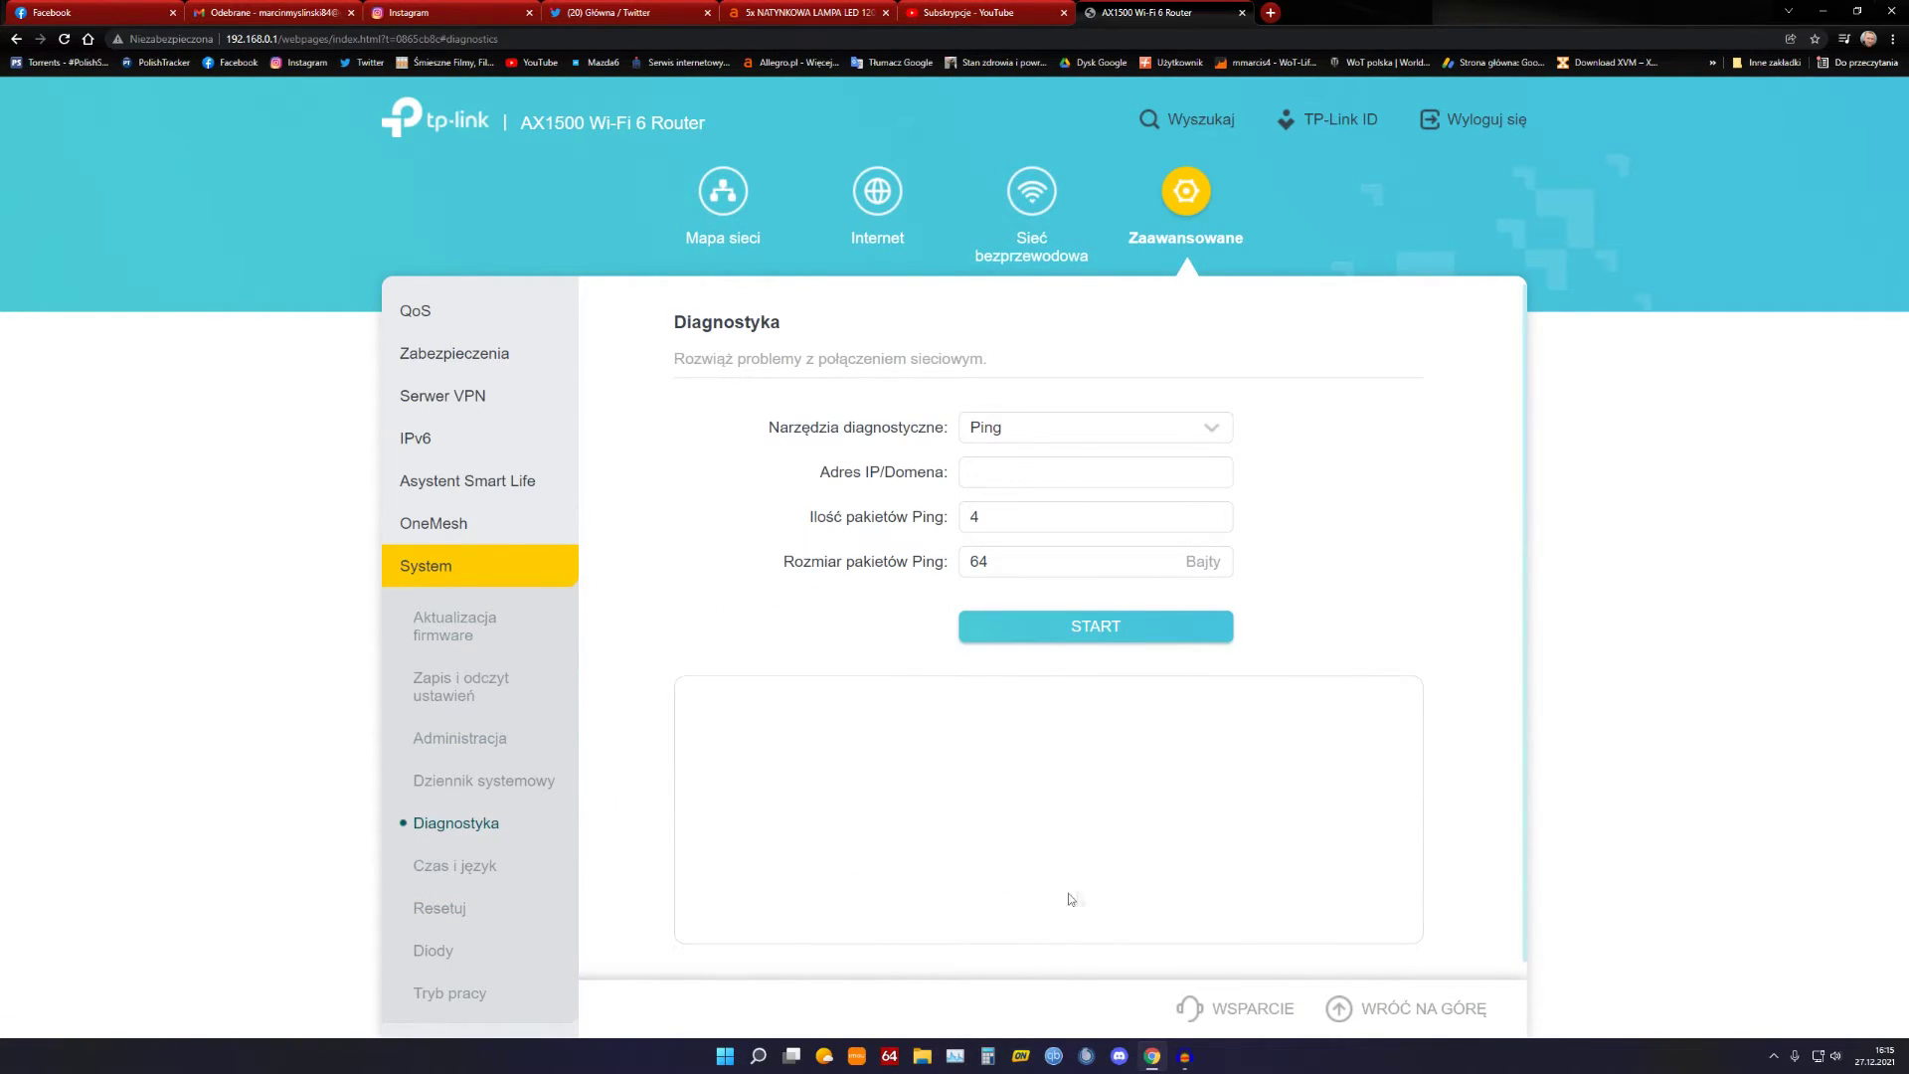
pyautogui.click(454, 868)
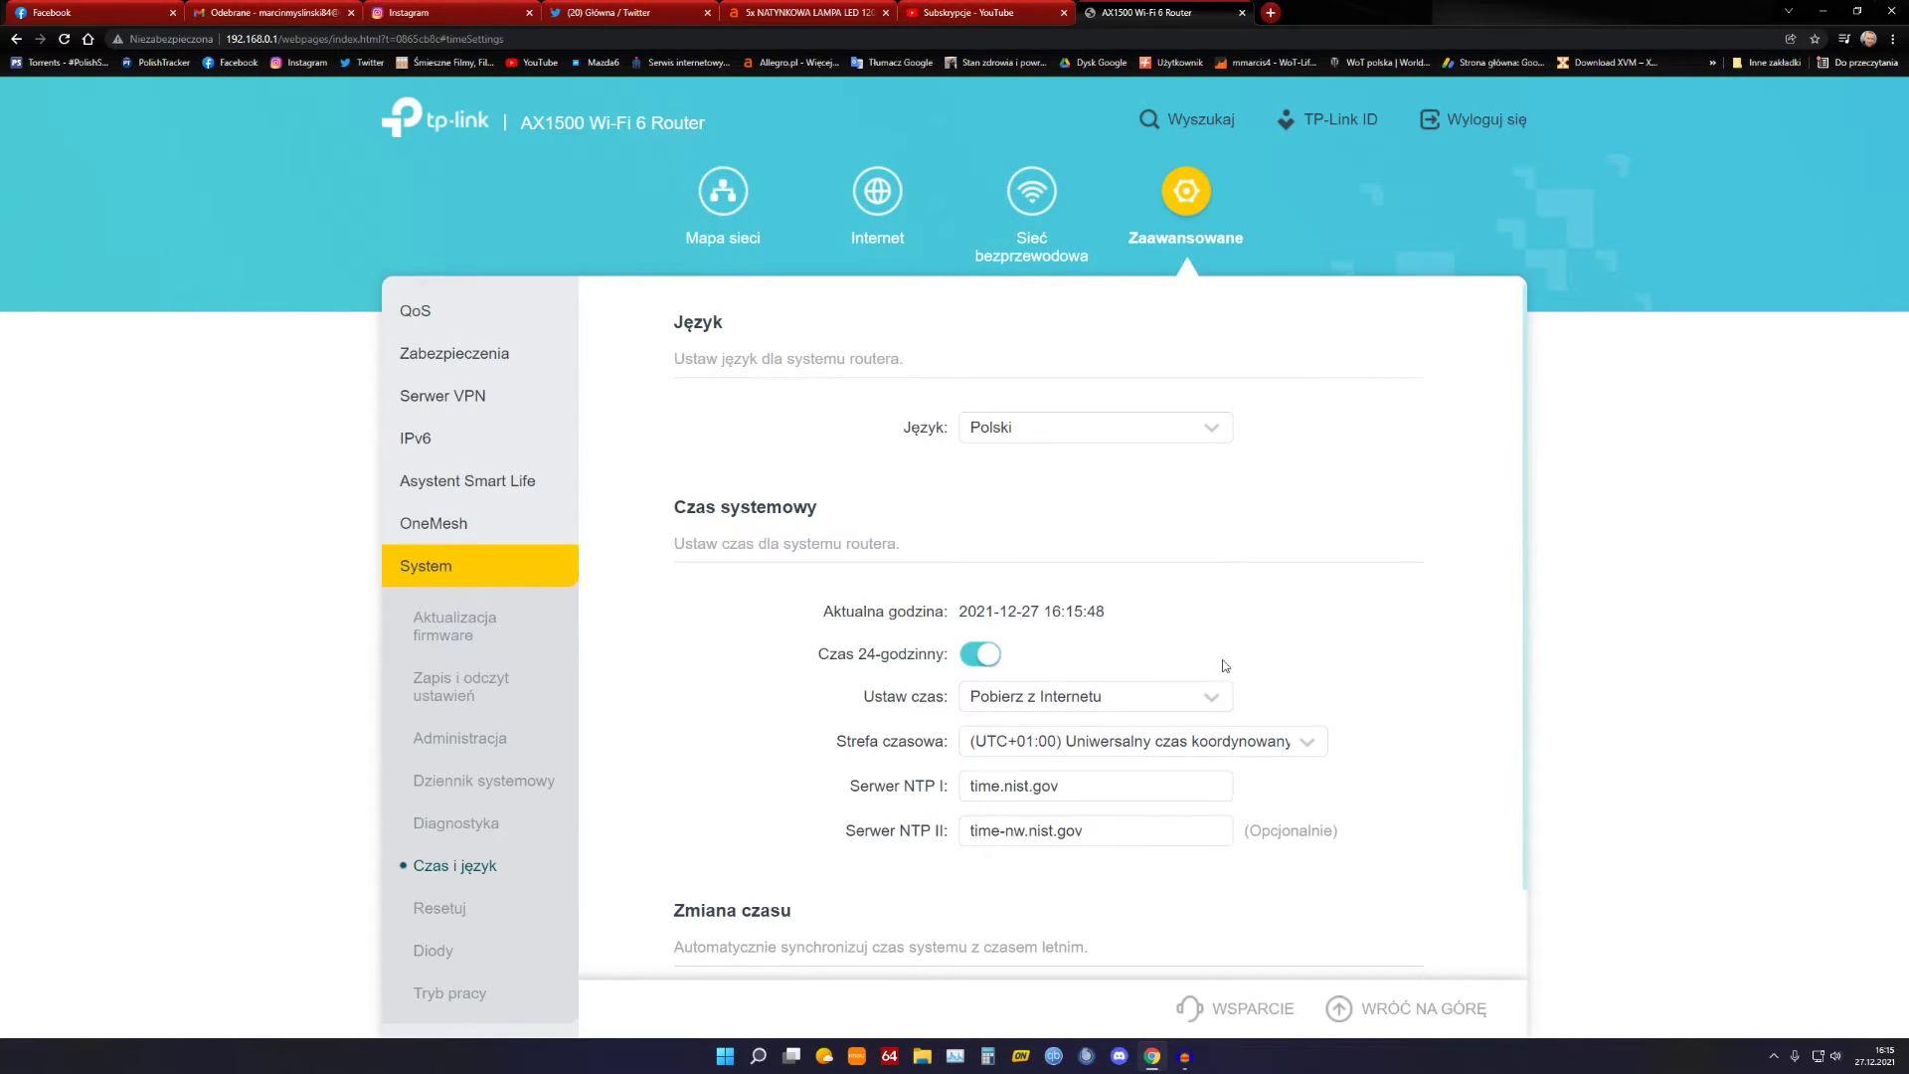
pyautogui.scroll(-1, 1225, 665)
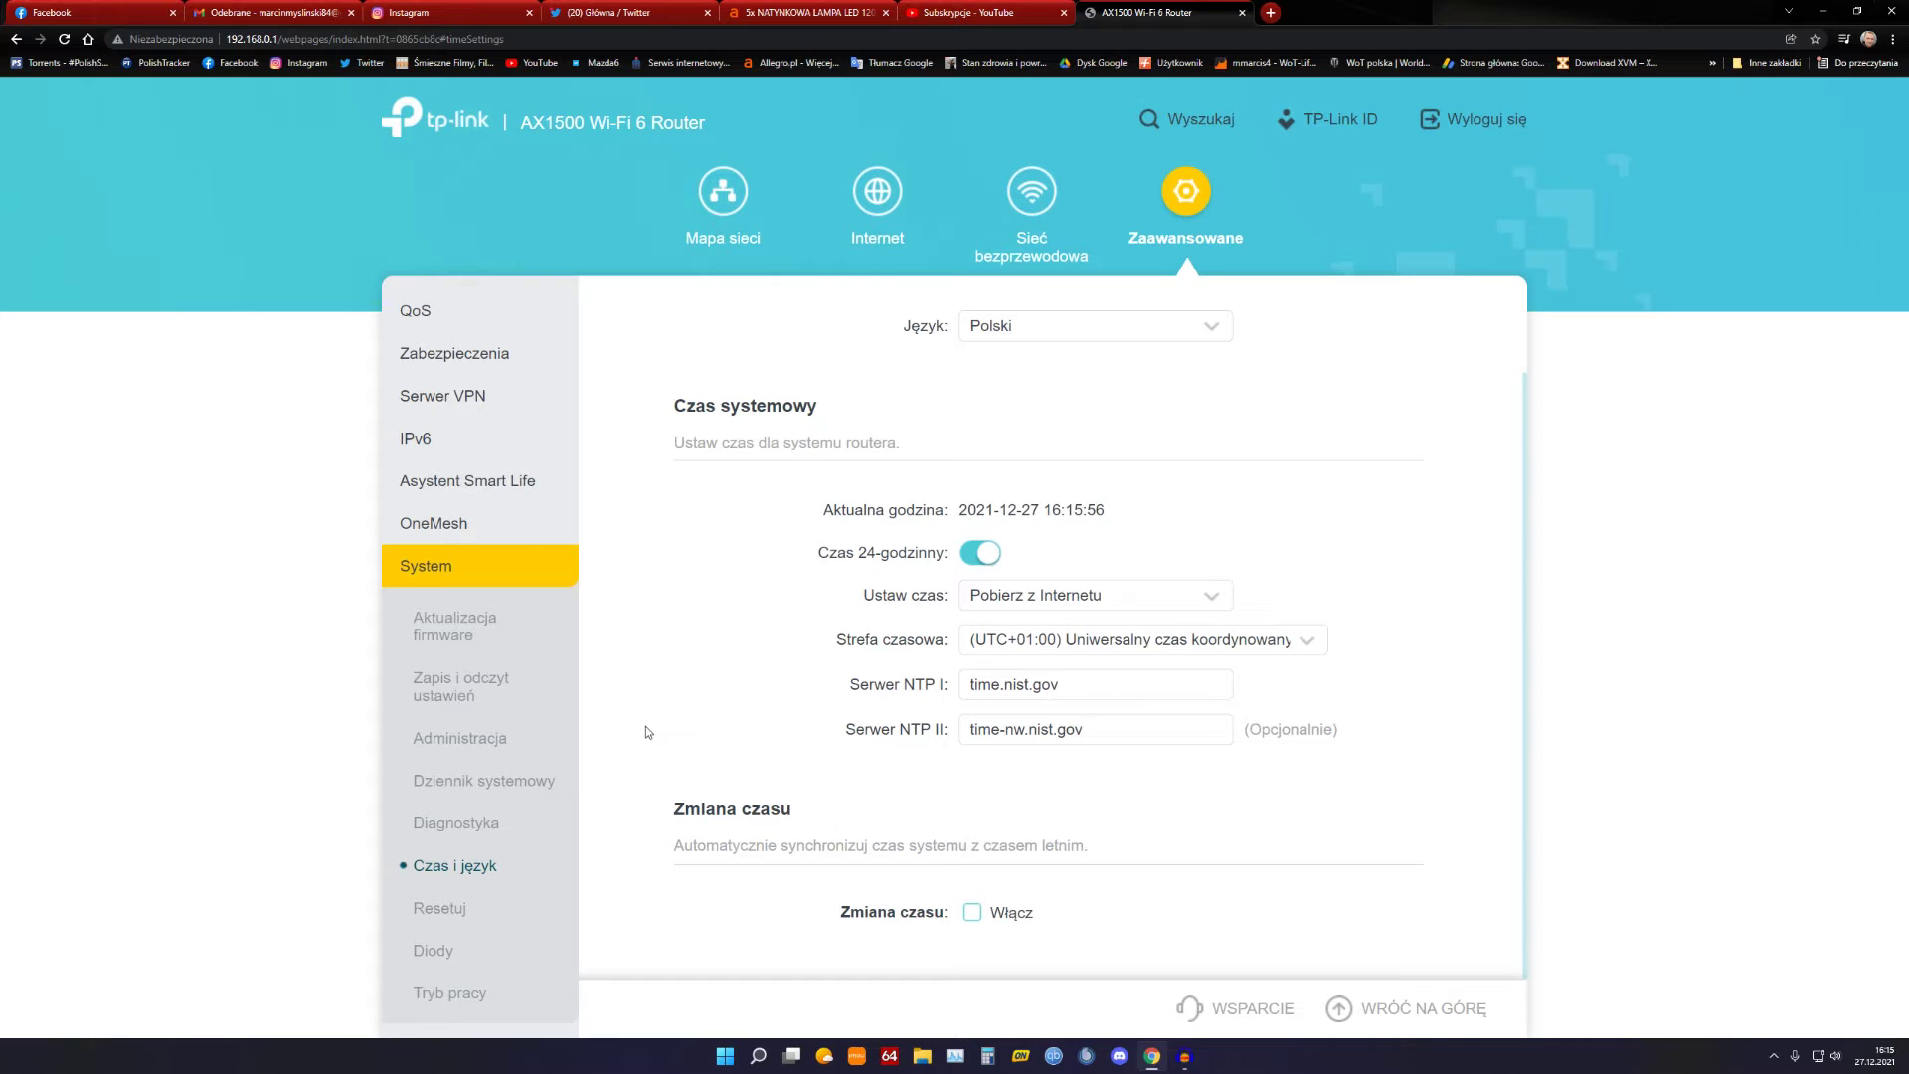
pyautogui.click(431, 953)
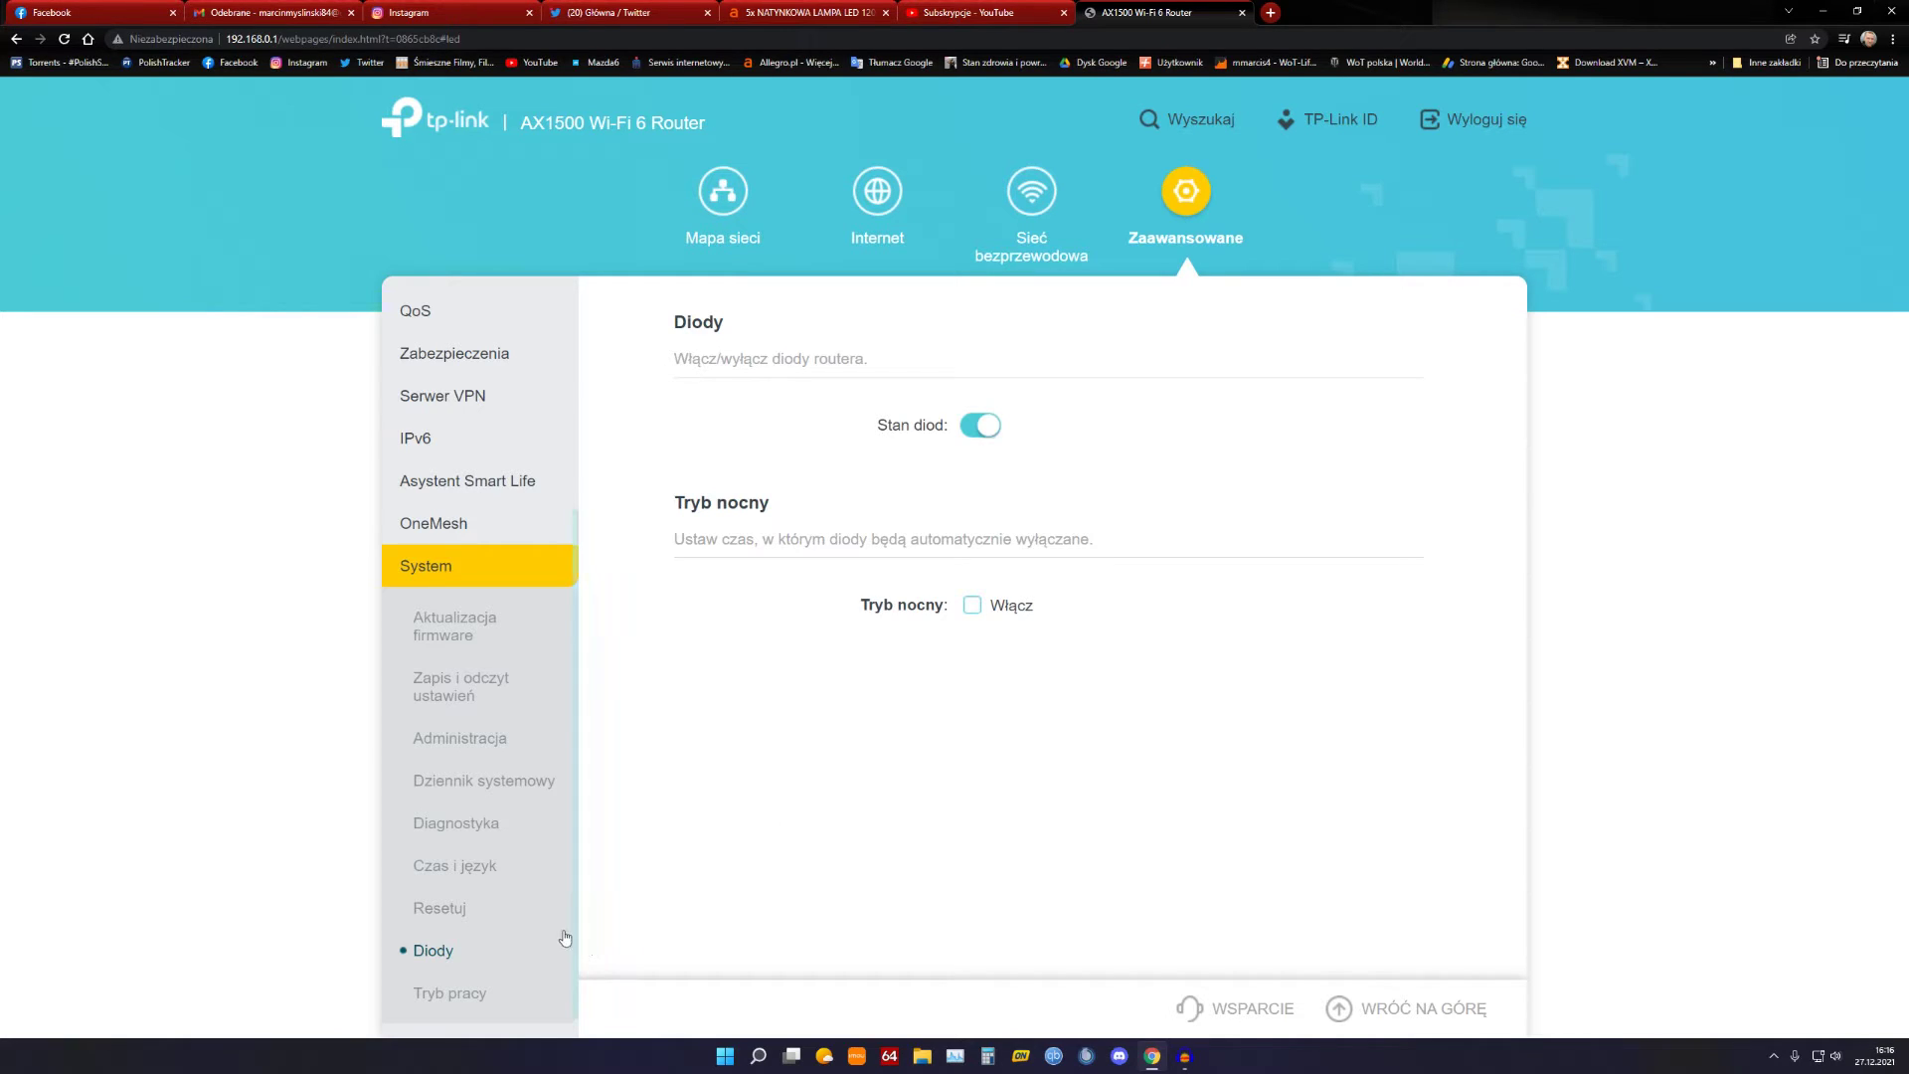
pyautogui.click(453, 992)
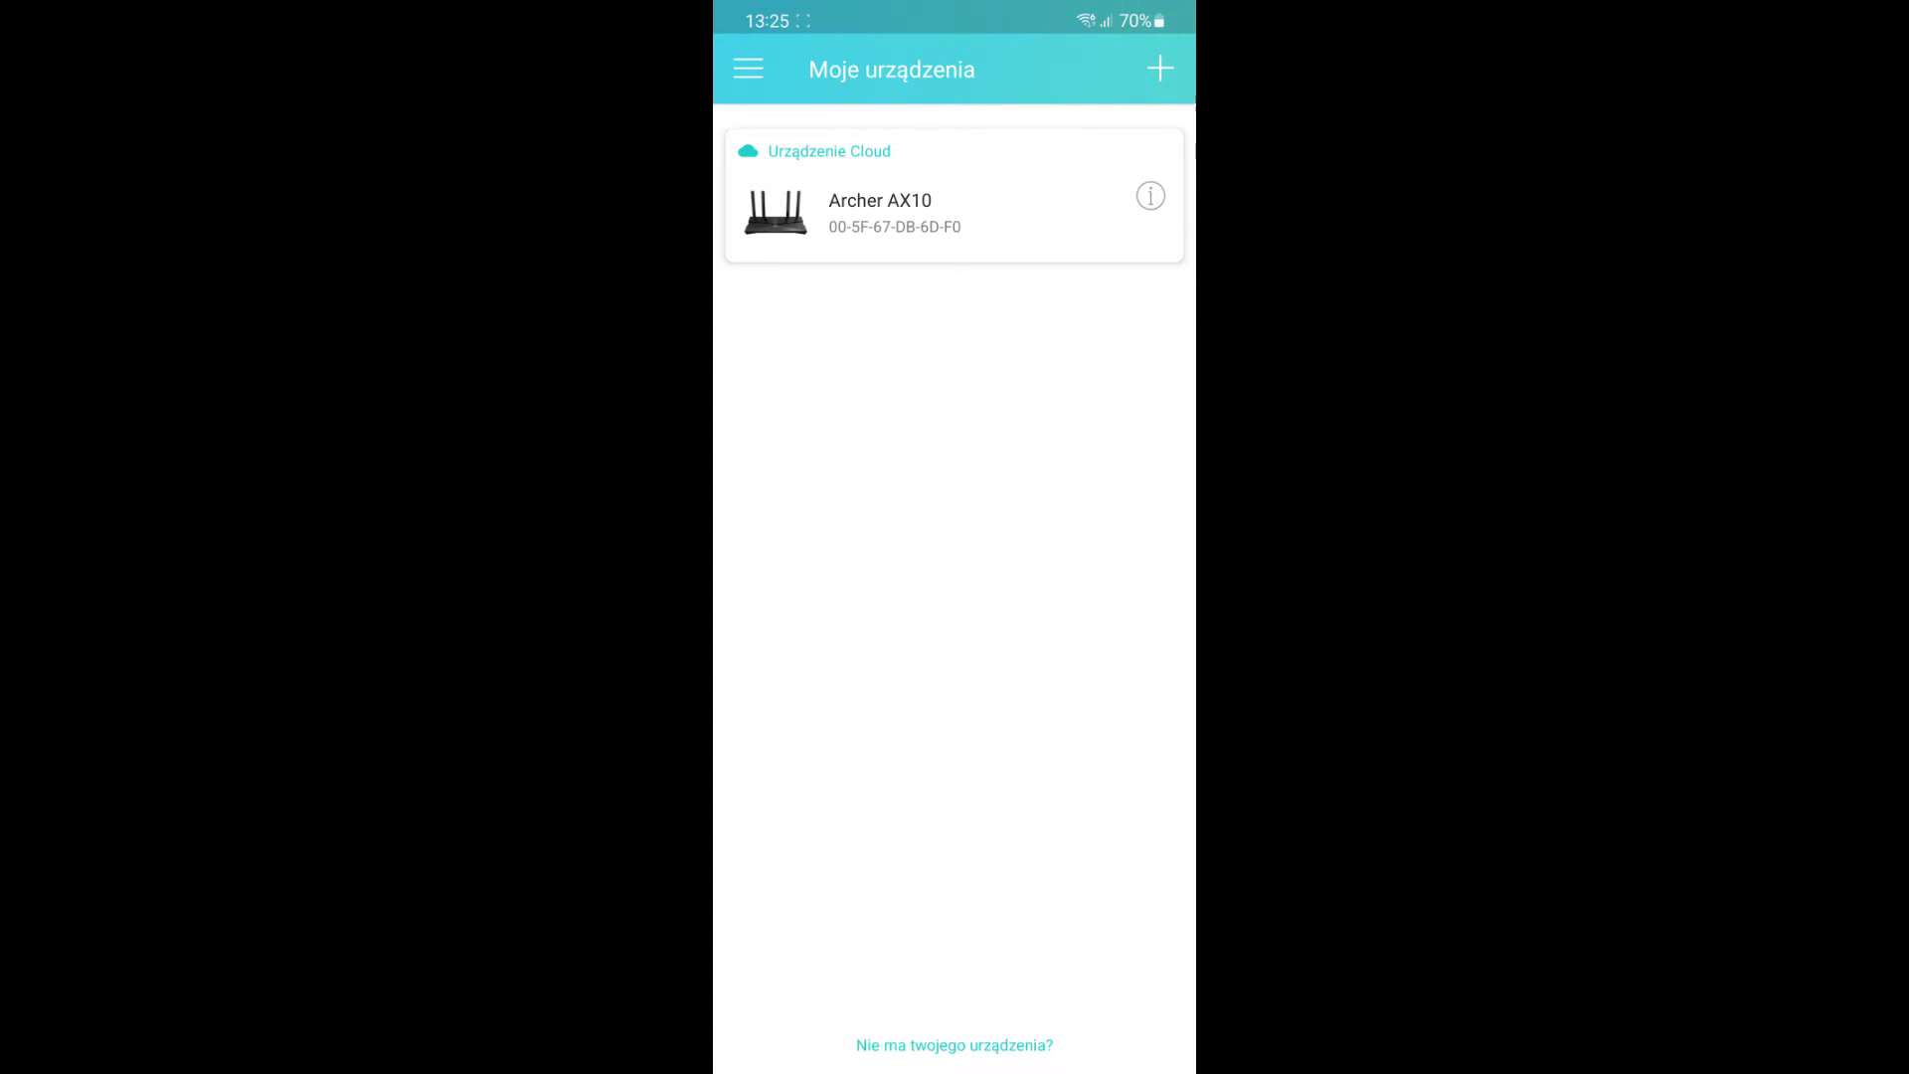
# Step: Switch to the TP-Link mobile app, open the Archer AX10, and view its wireless networks, guest network and connected clients
pyautogui.click(895, 211)
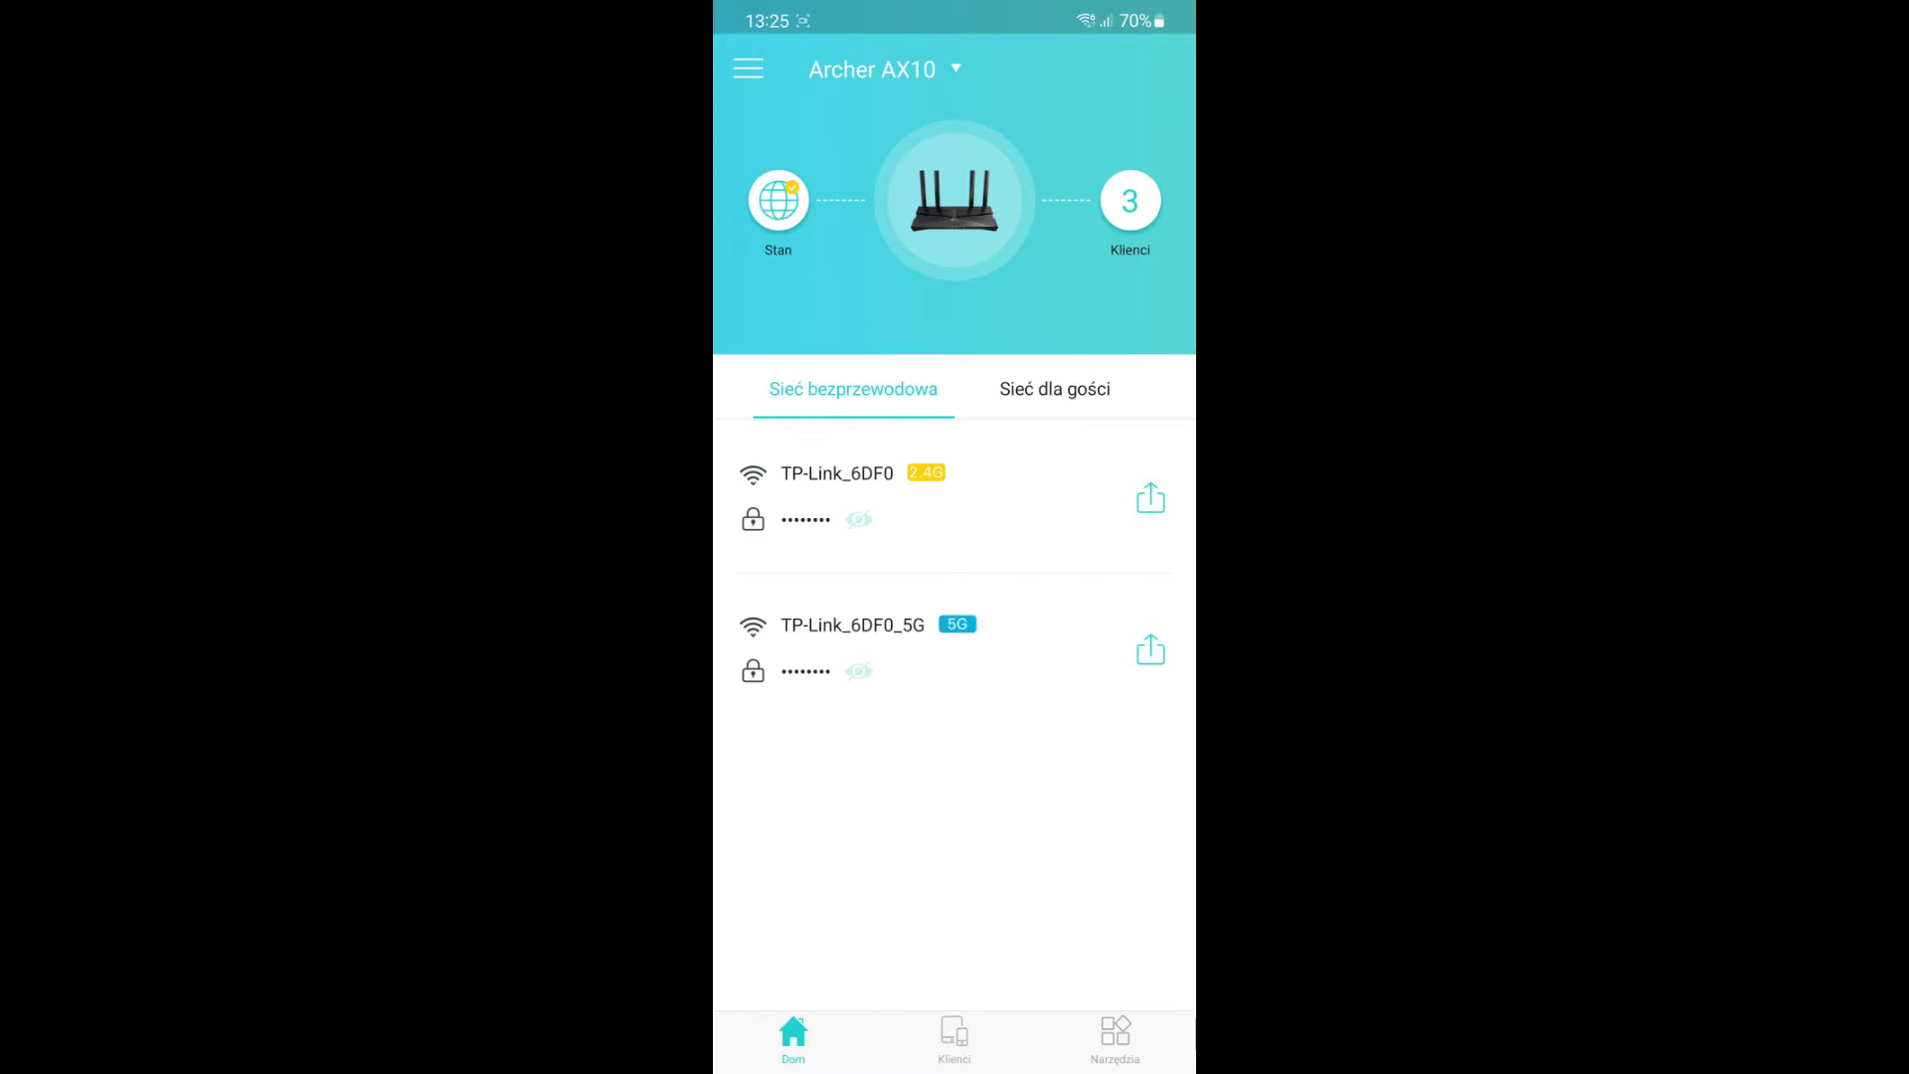
pyautogui.click(1055, 389)
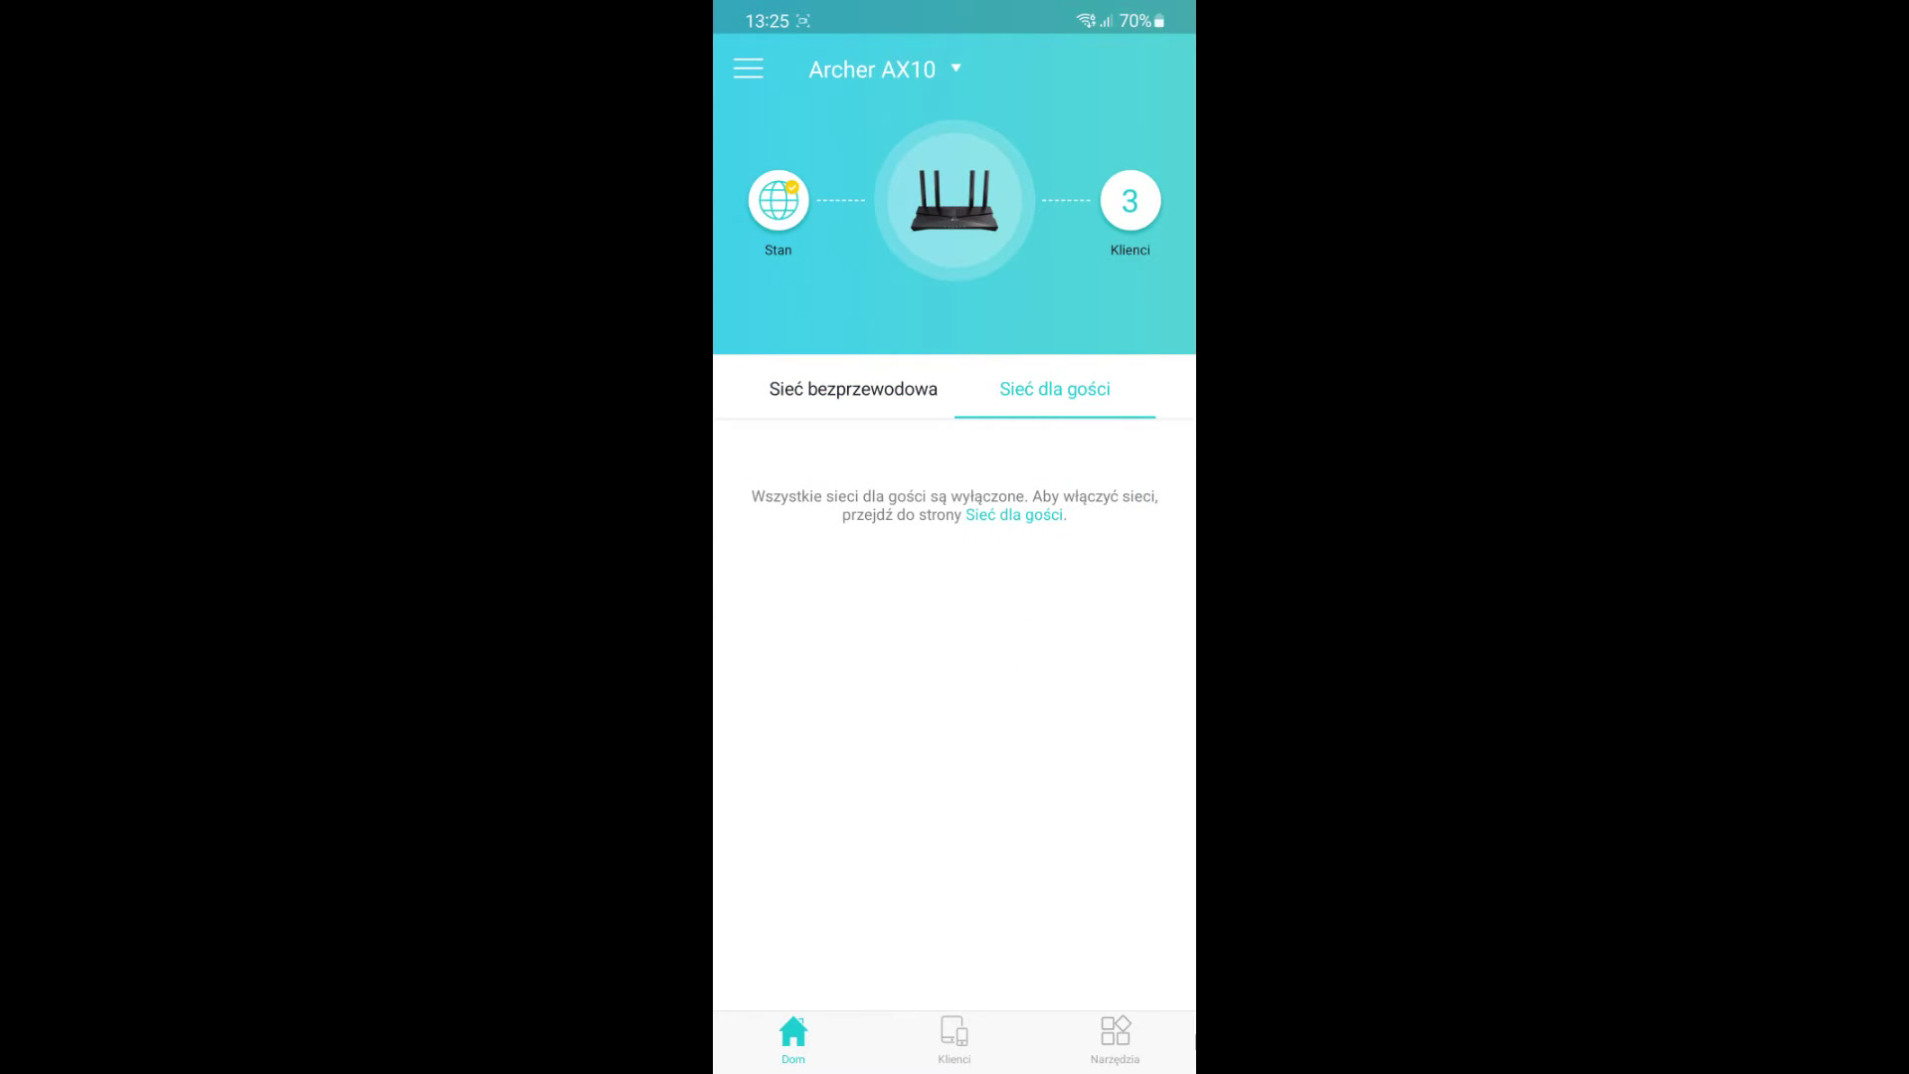
pyautogui.click(854, 389)
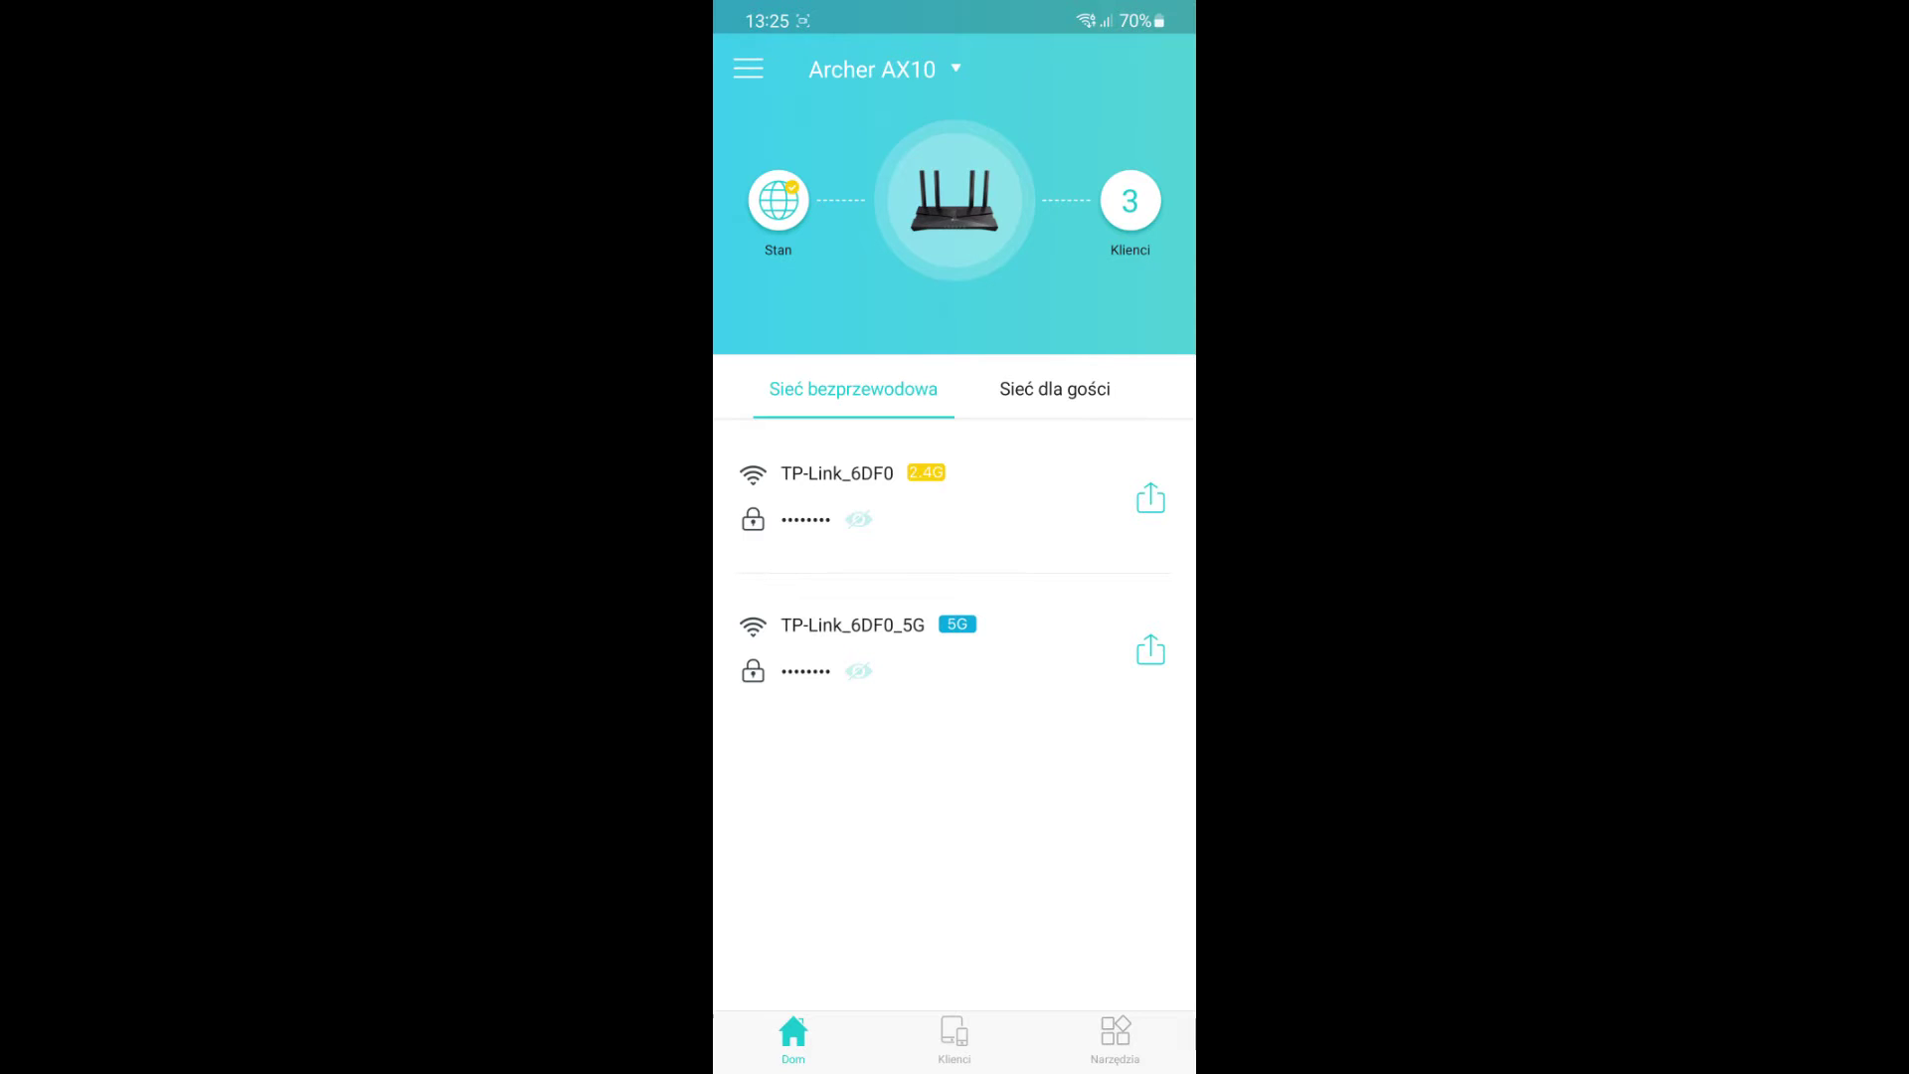
pyautogui.click(1130, 201)
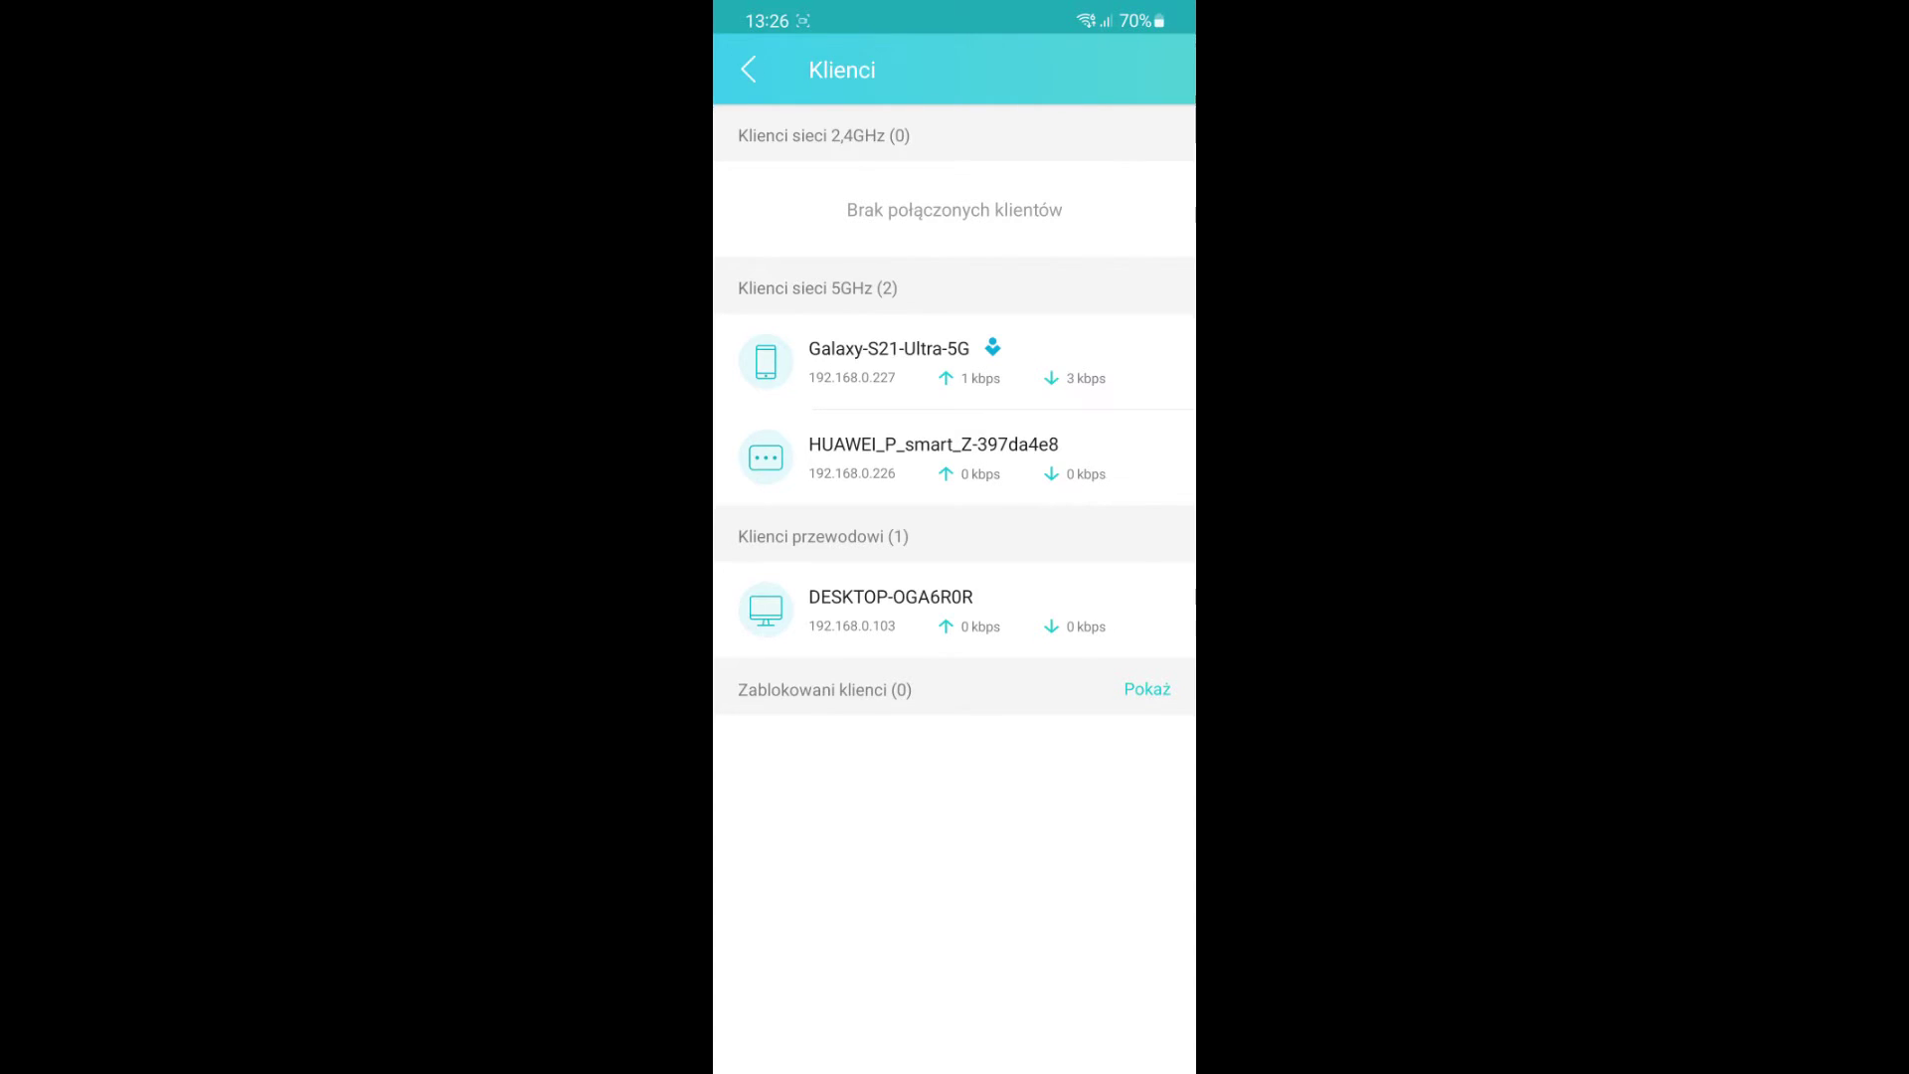
pyautogui.click(747, 68)
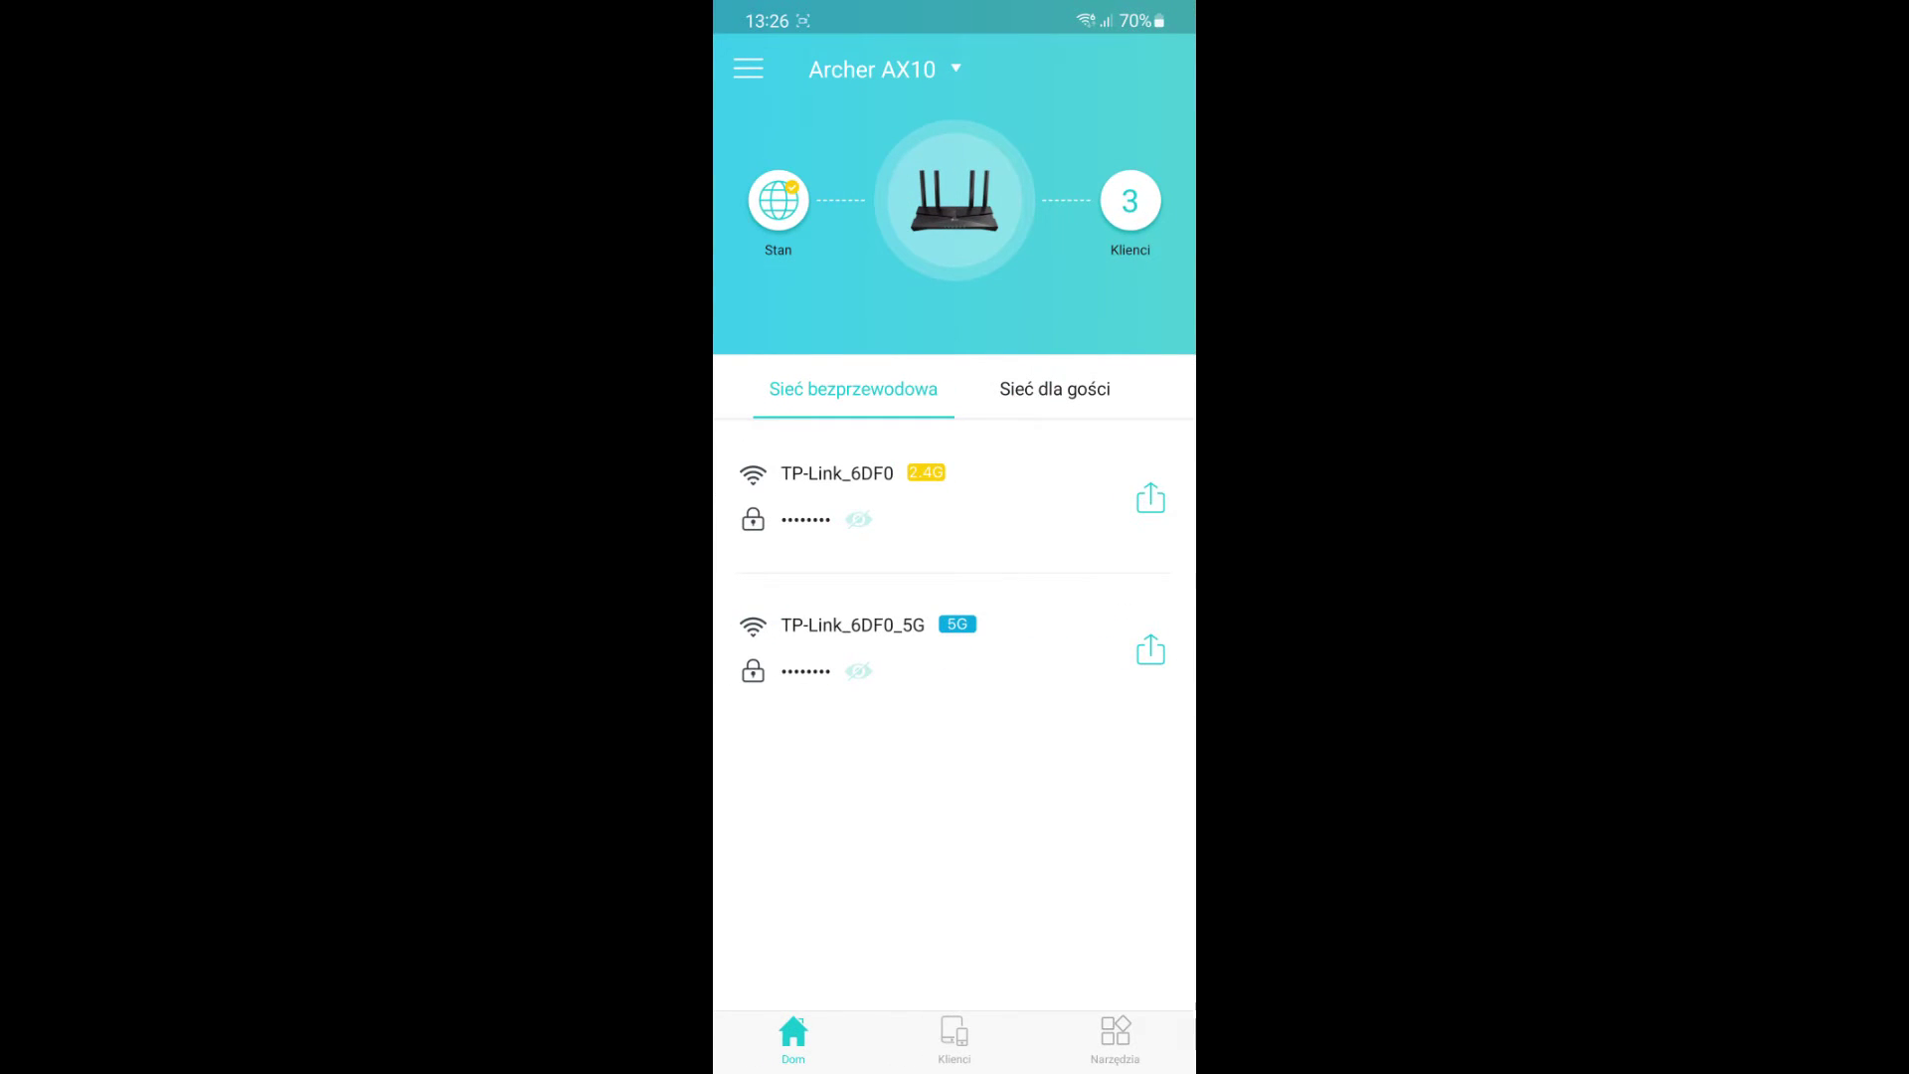
# Step: View the clients connected to the router by band and look through the full list of available router tools
pyautogui.click(954, 1039)
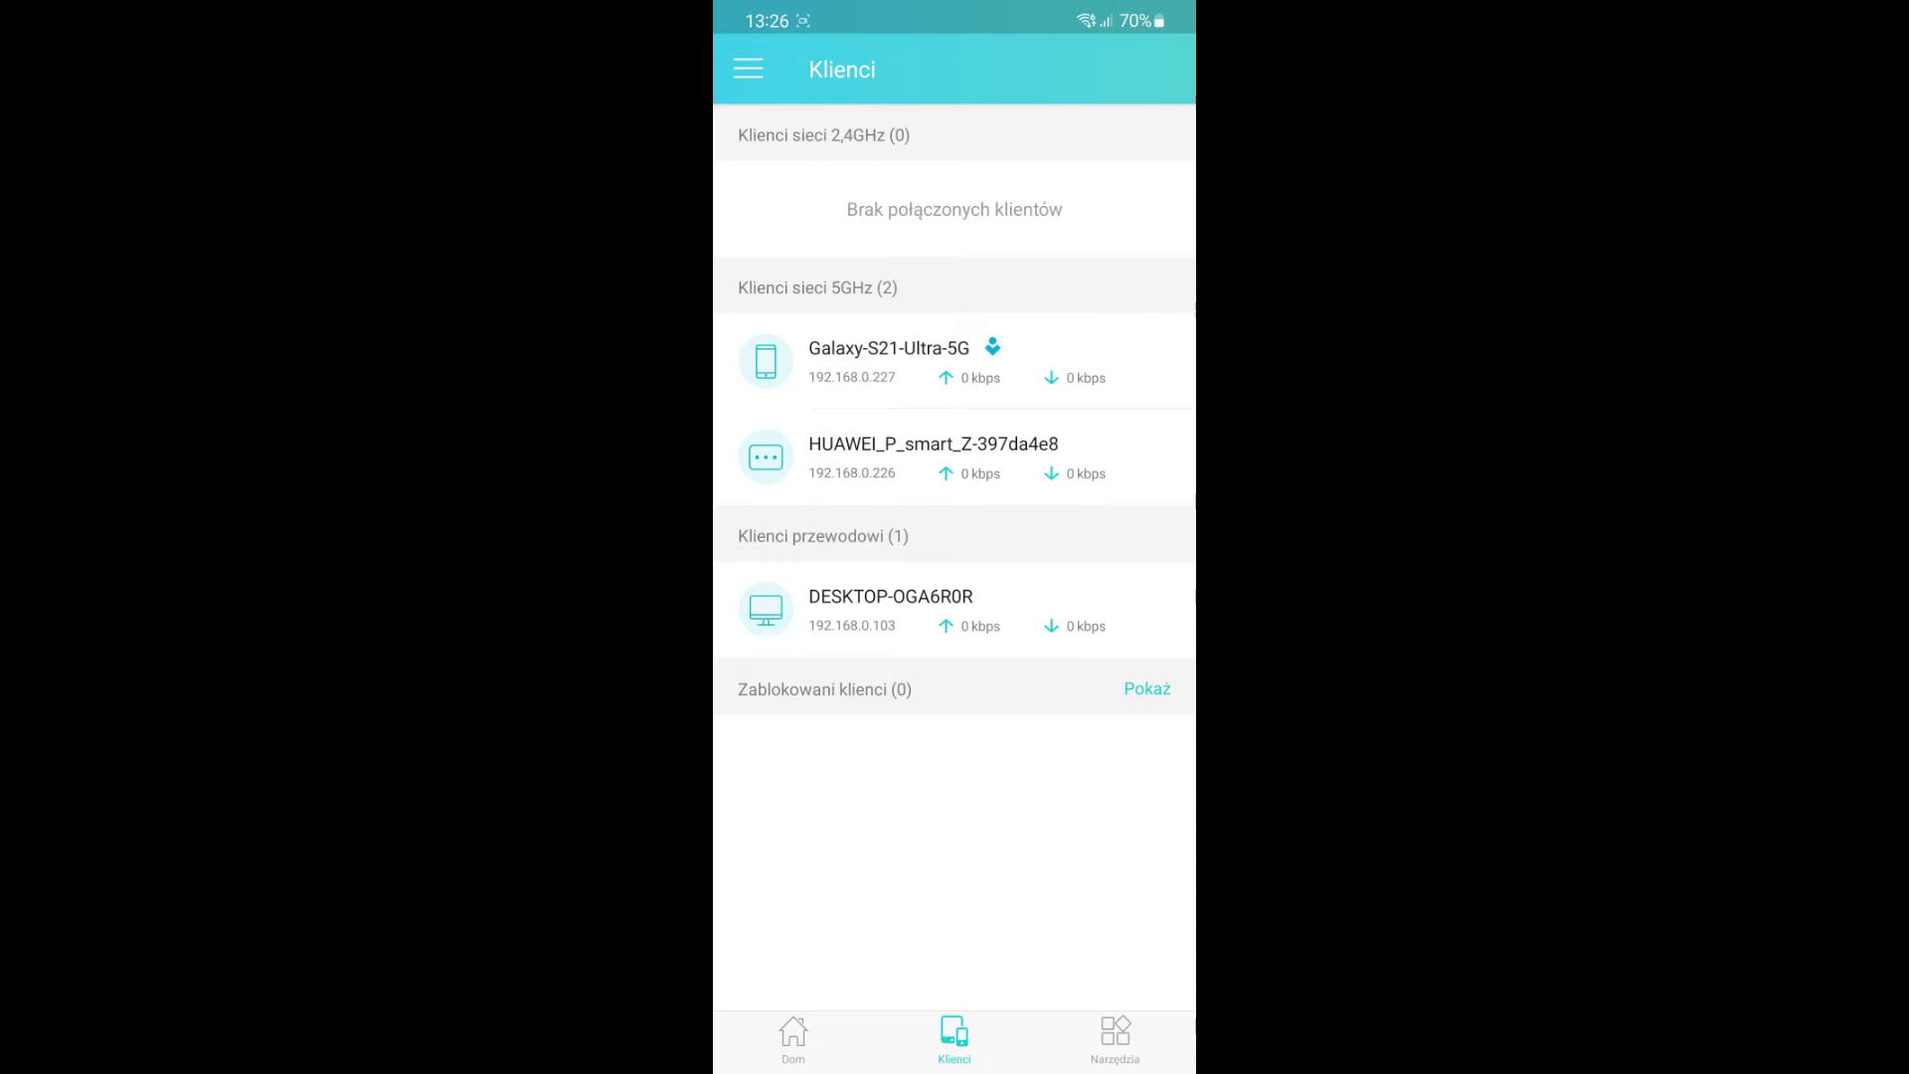
pyautogui.click(1115, 1039)
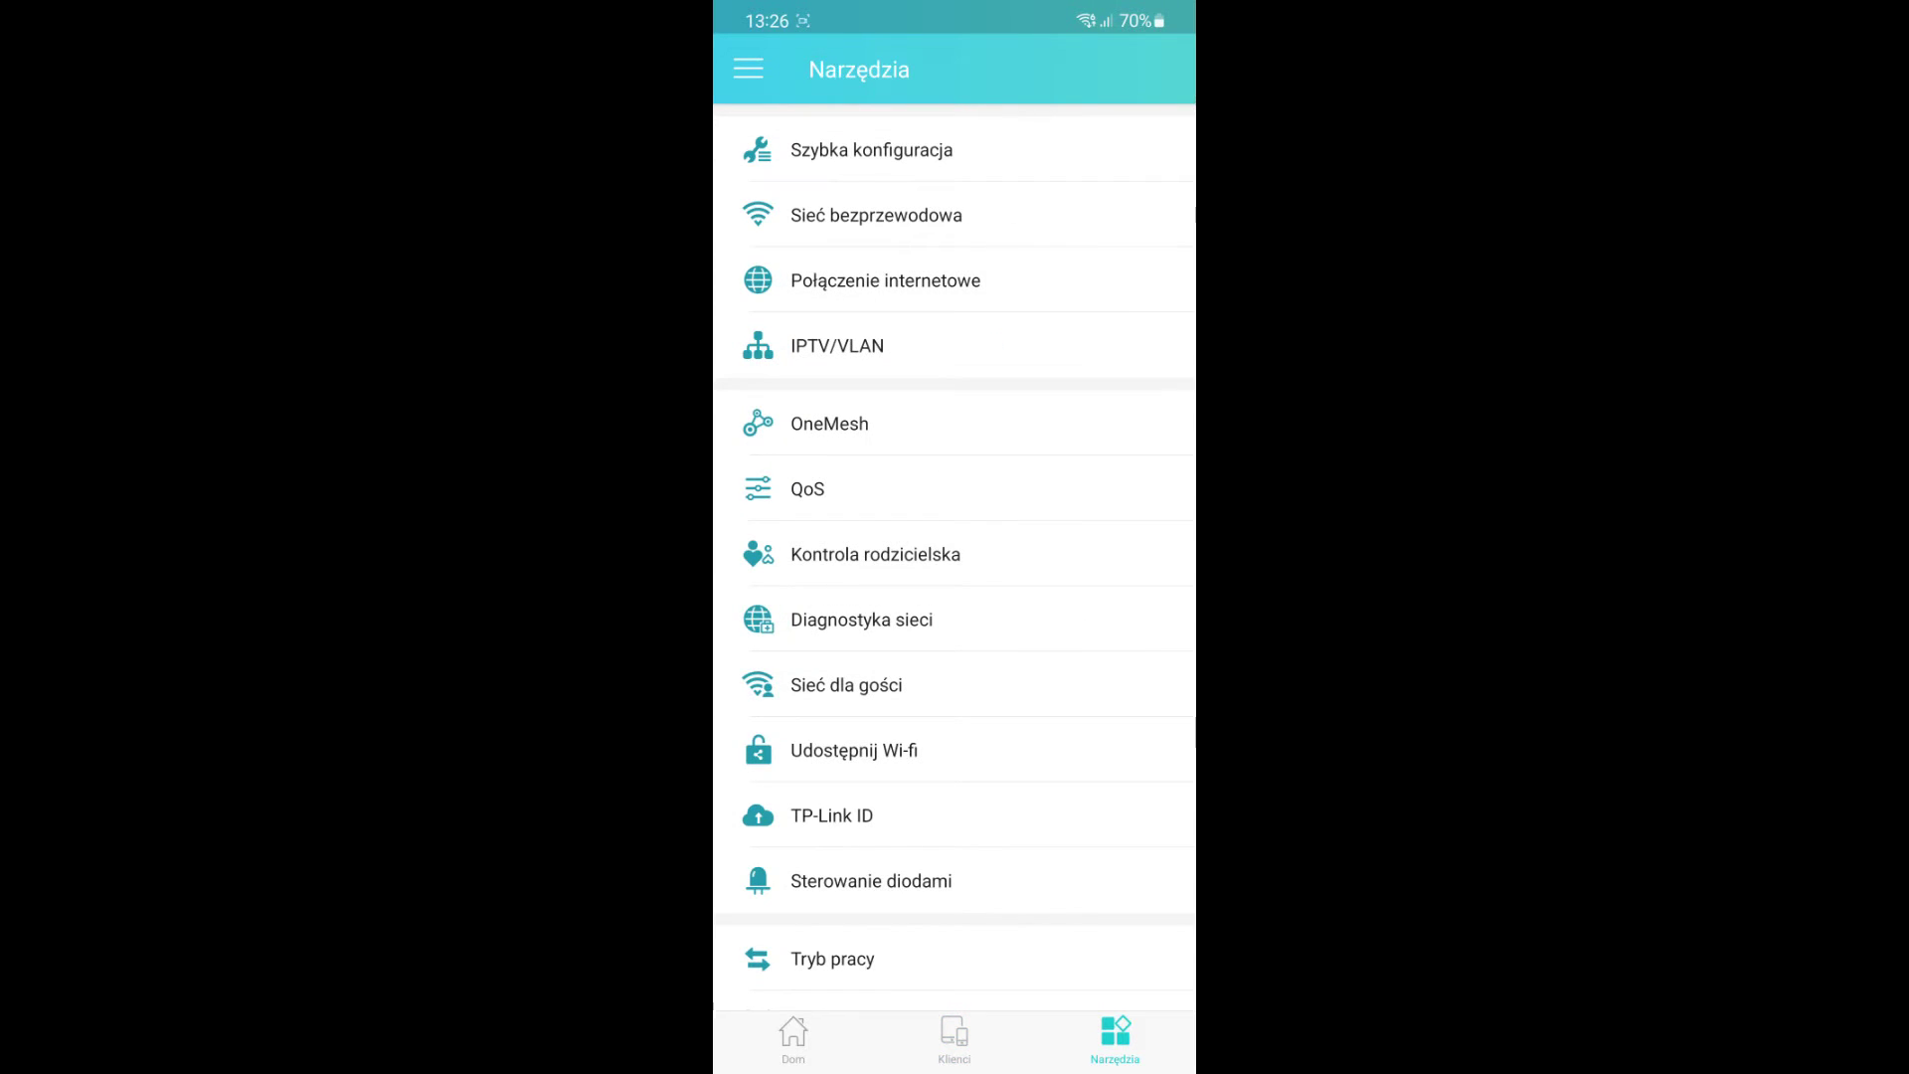
pyautogui.scroll(-2, 955, 597)
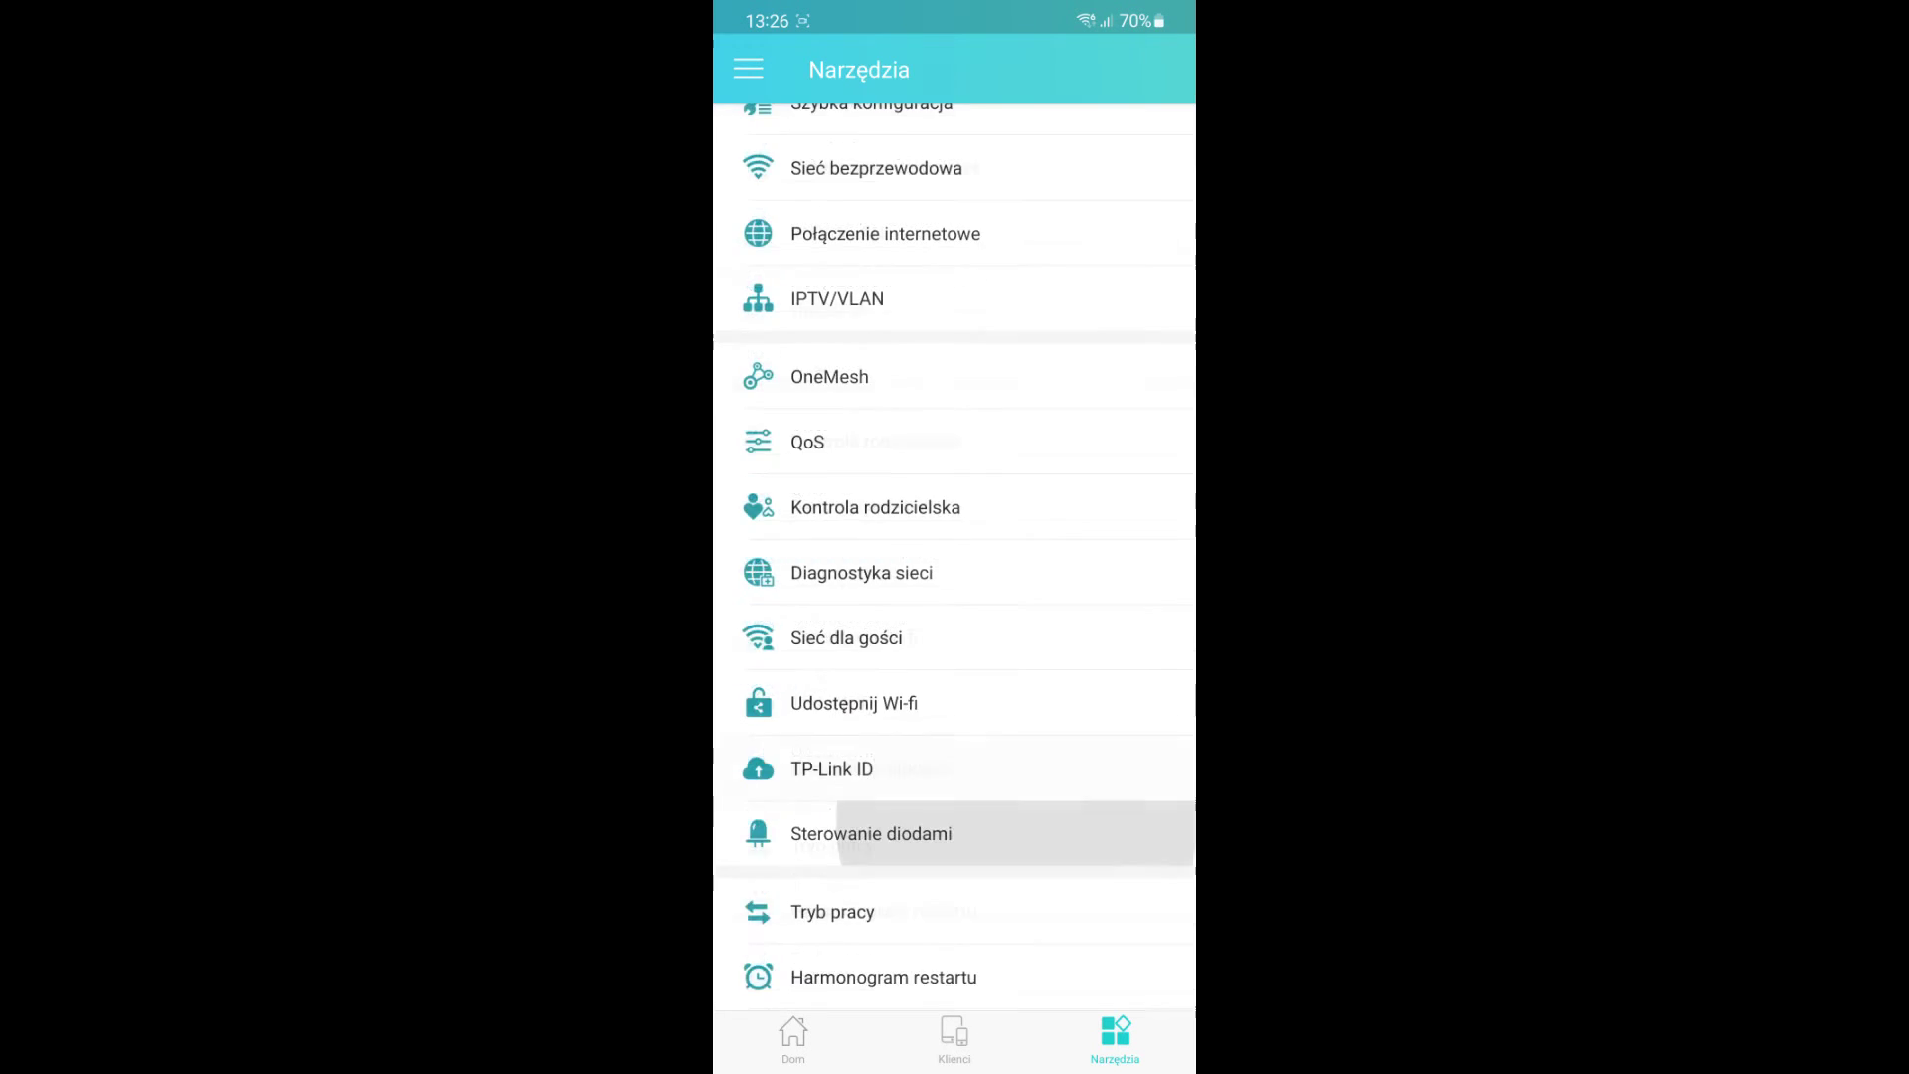
pyautogui.scroll(2, 954, 596)
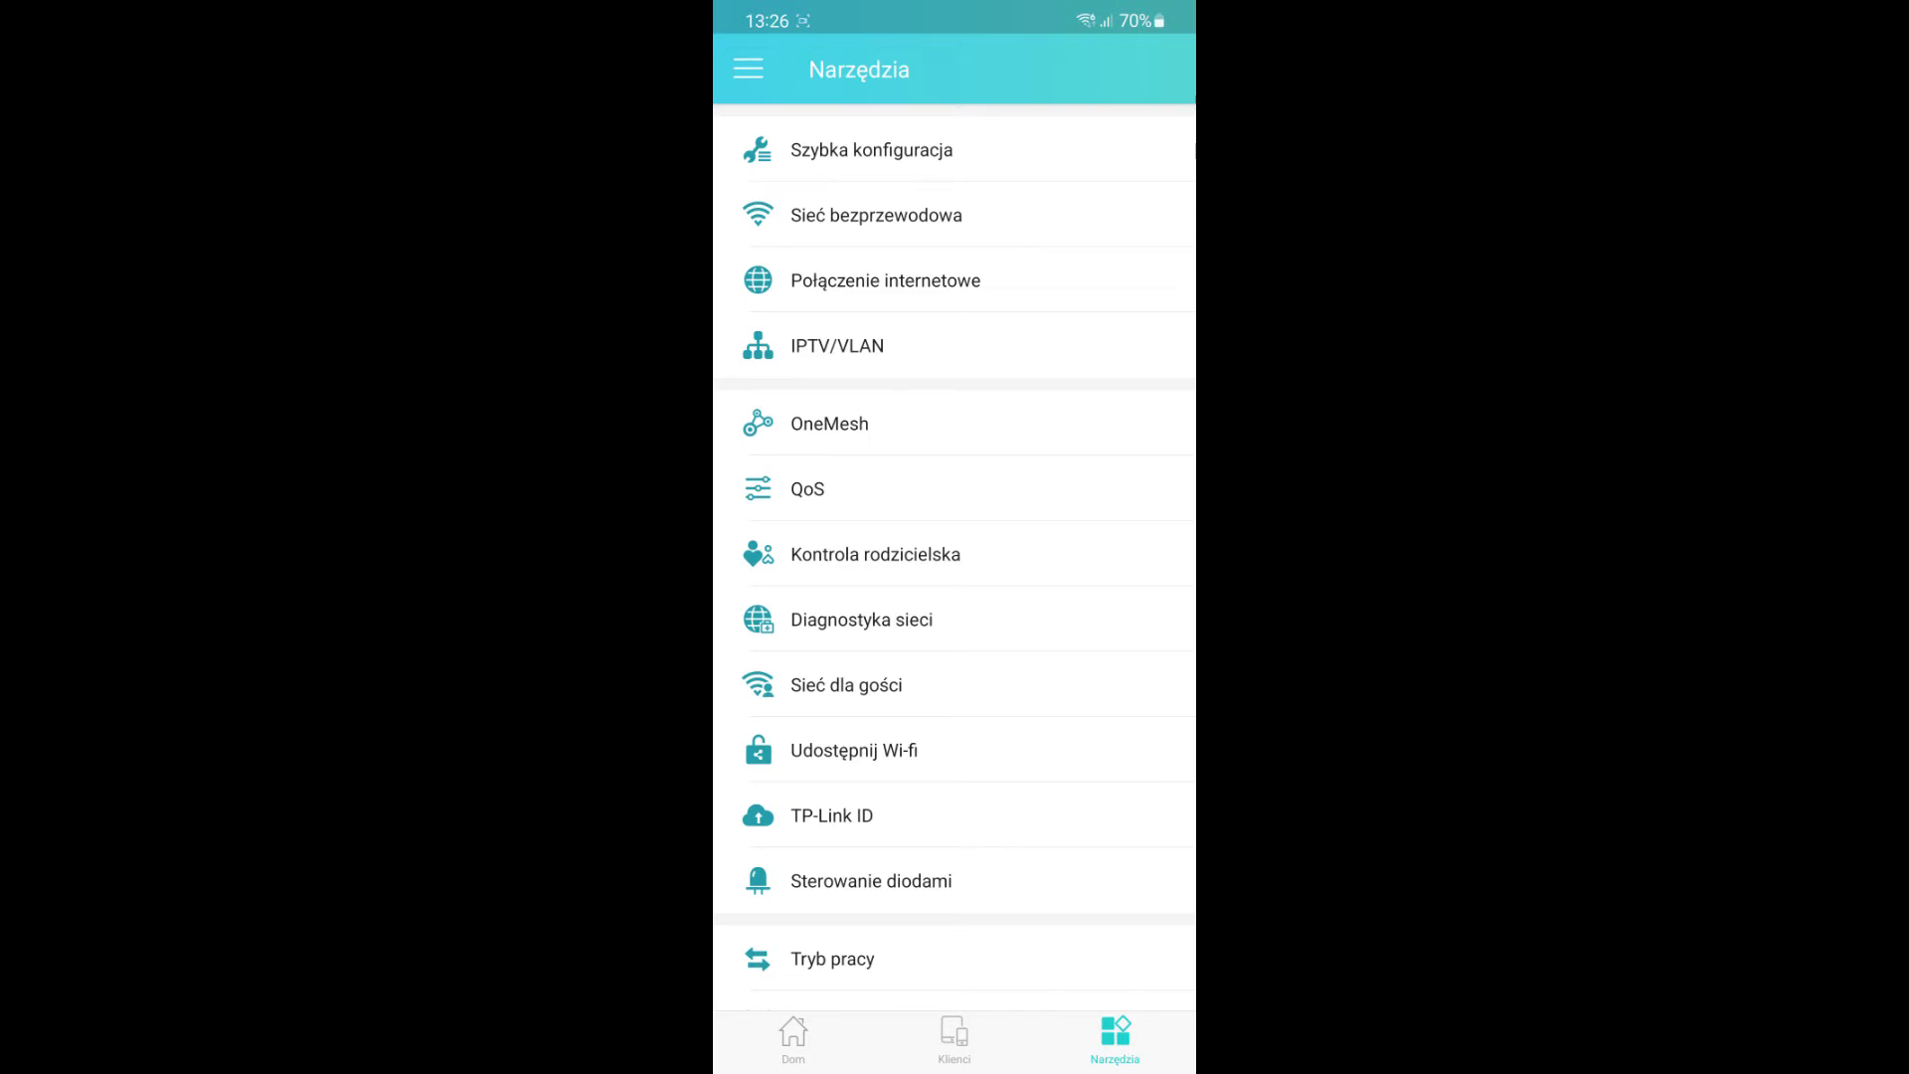
# Step: Look at the quick setup's internet connection types, leave without changes, and review the 2.4 GHz and 5 GHz wireless network settings
pyautogui.click(871, 149)
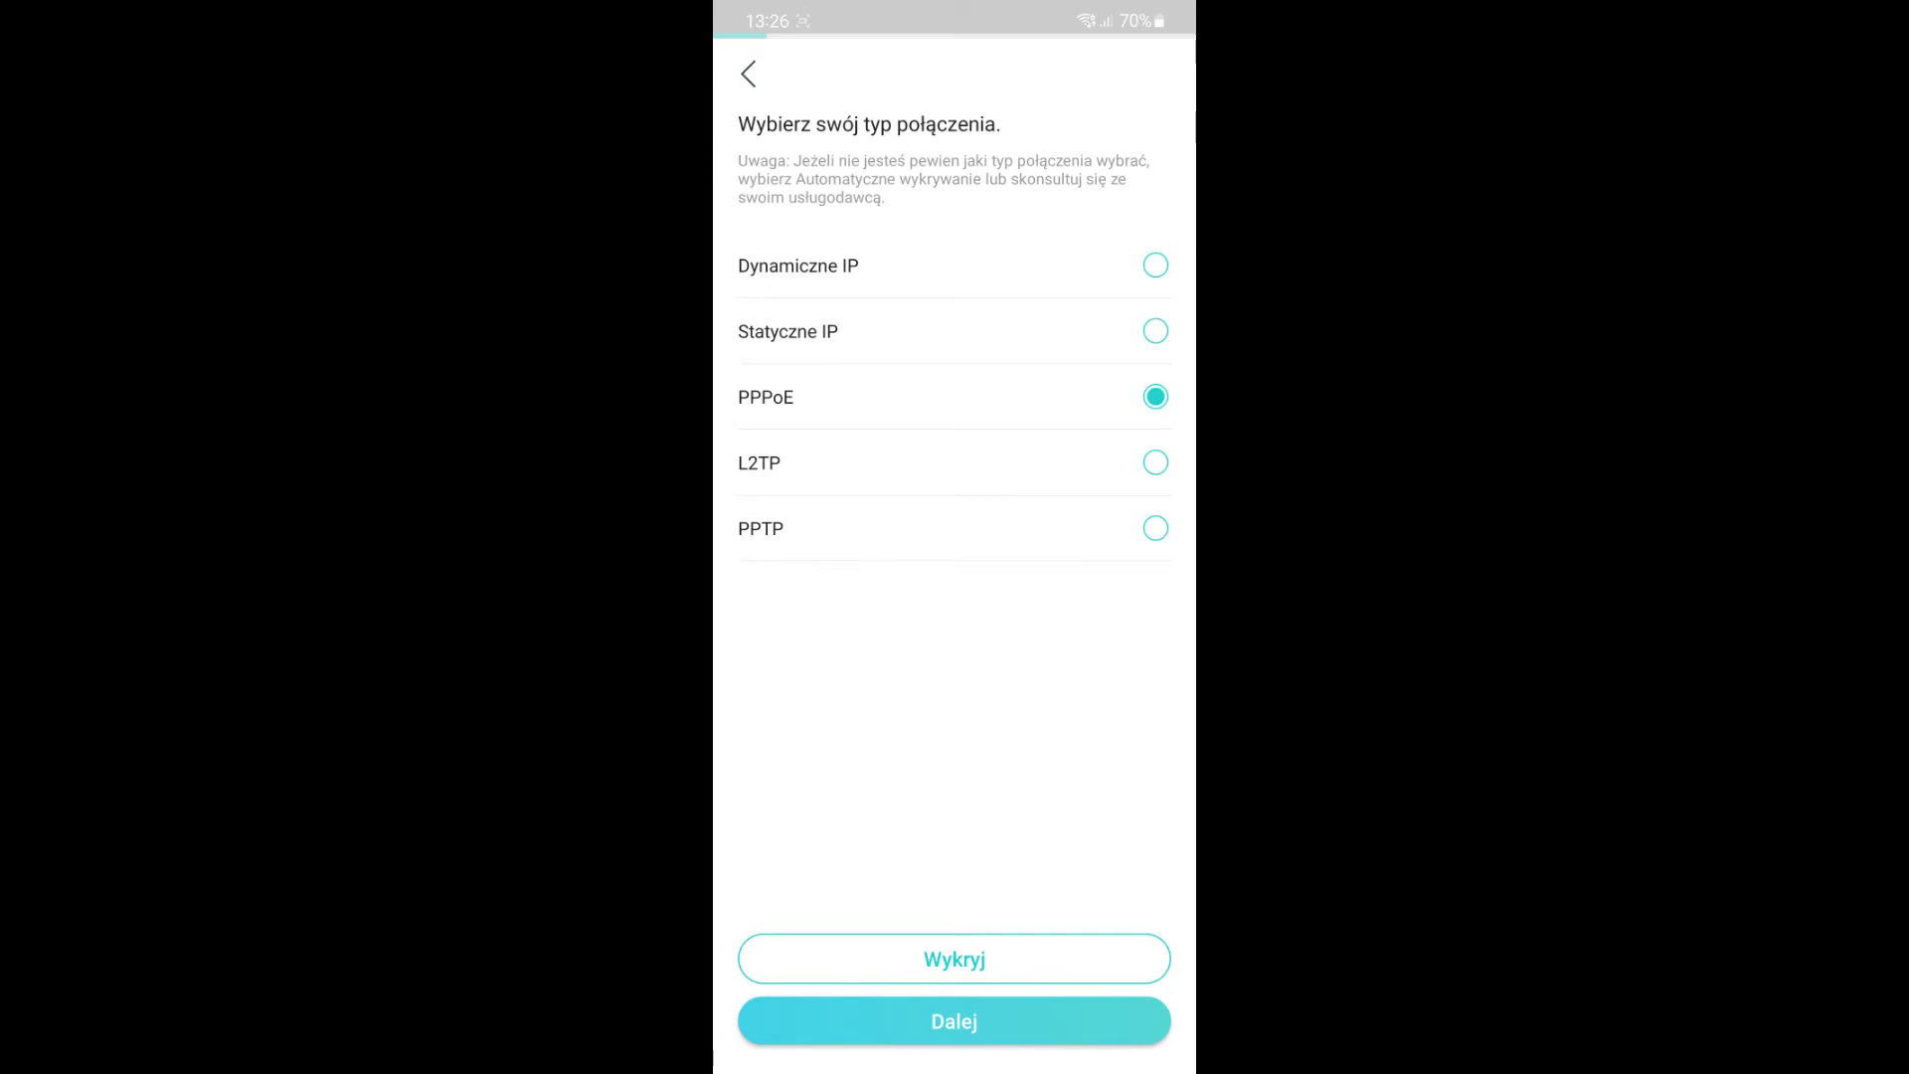
pyautogui.click(747, 74)
pyautogui.click(875, 215)
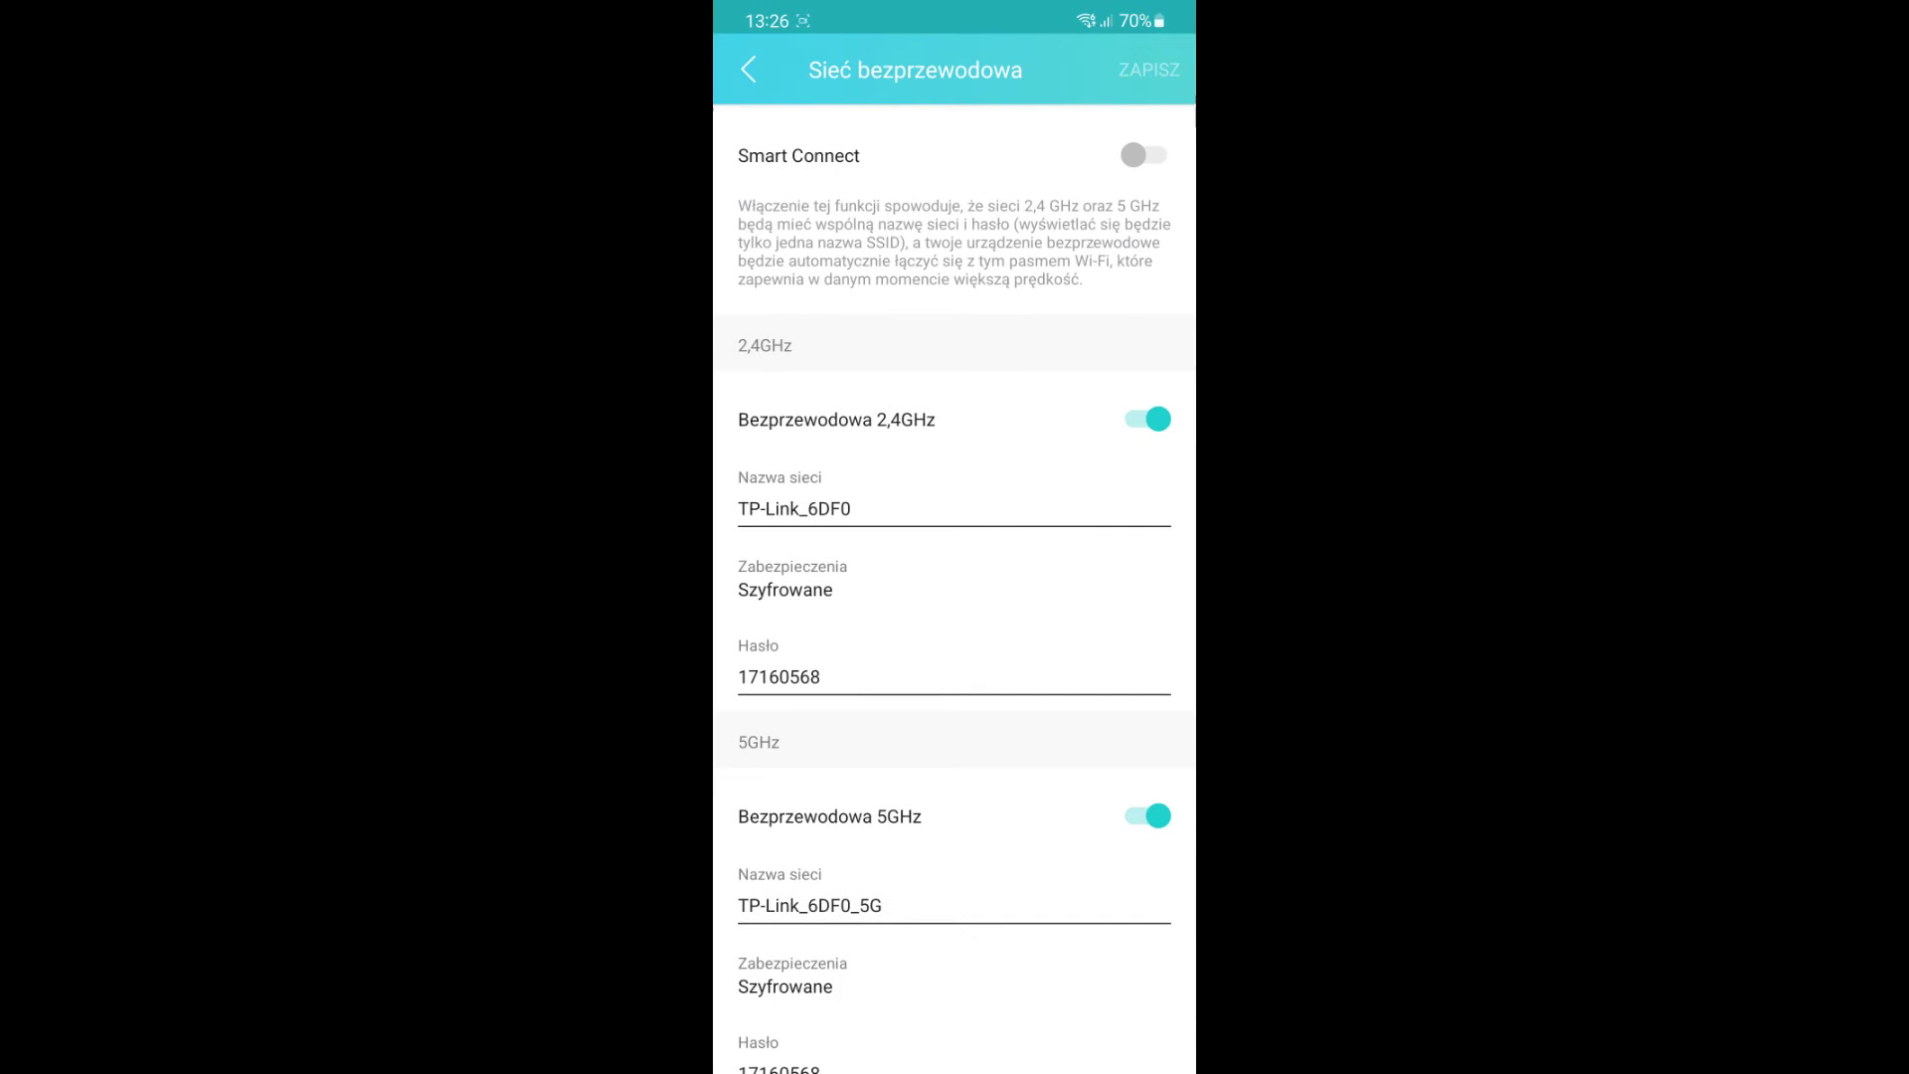
pyautogui.scroll(-1, 955, 587)
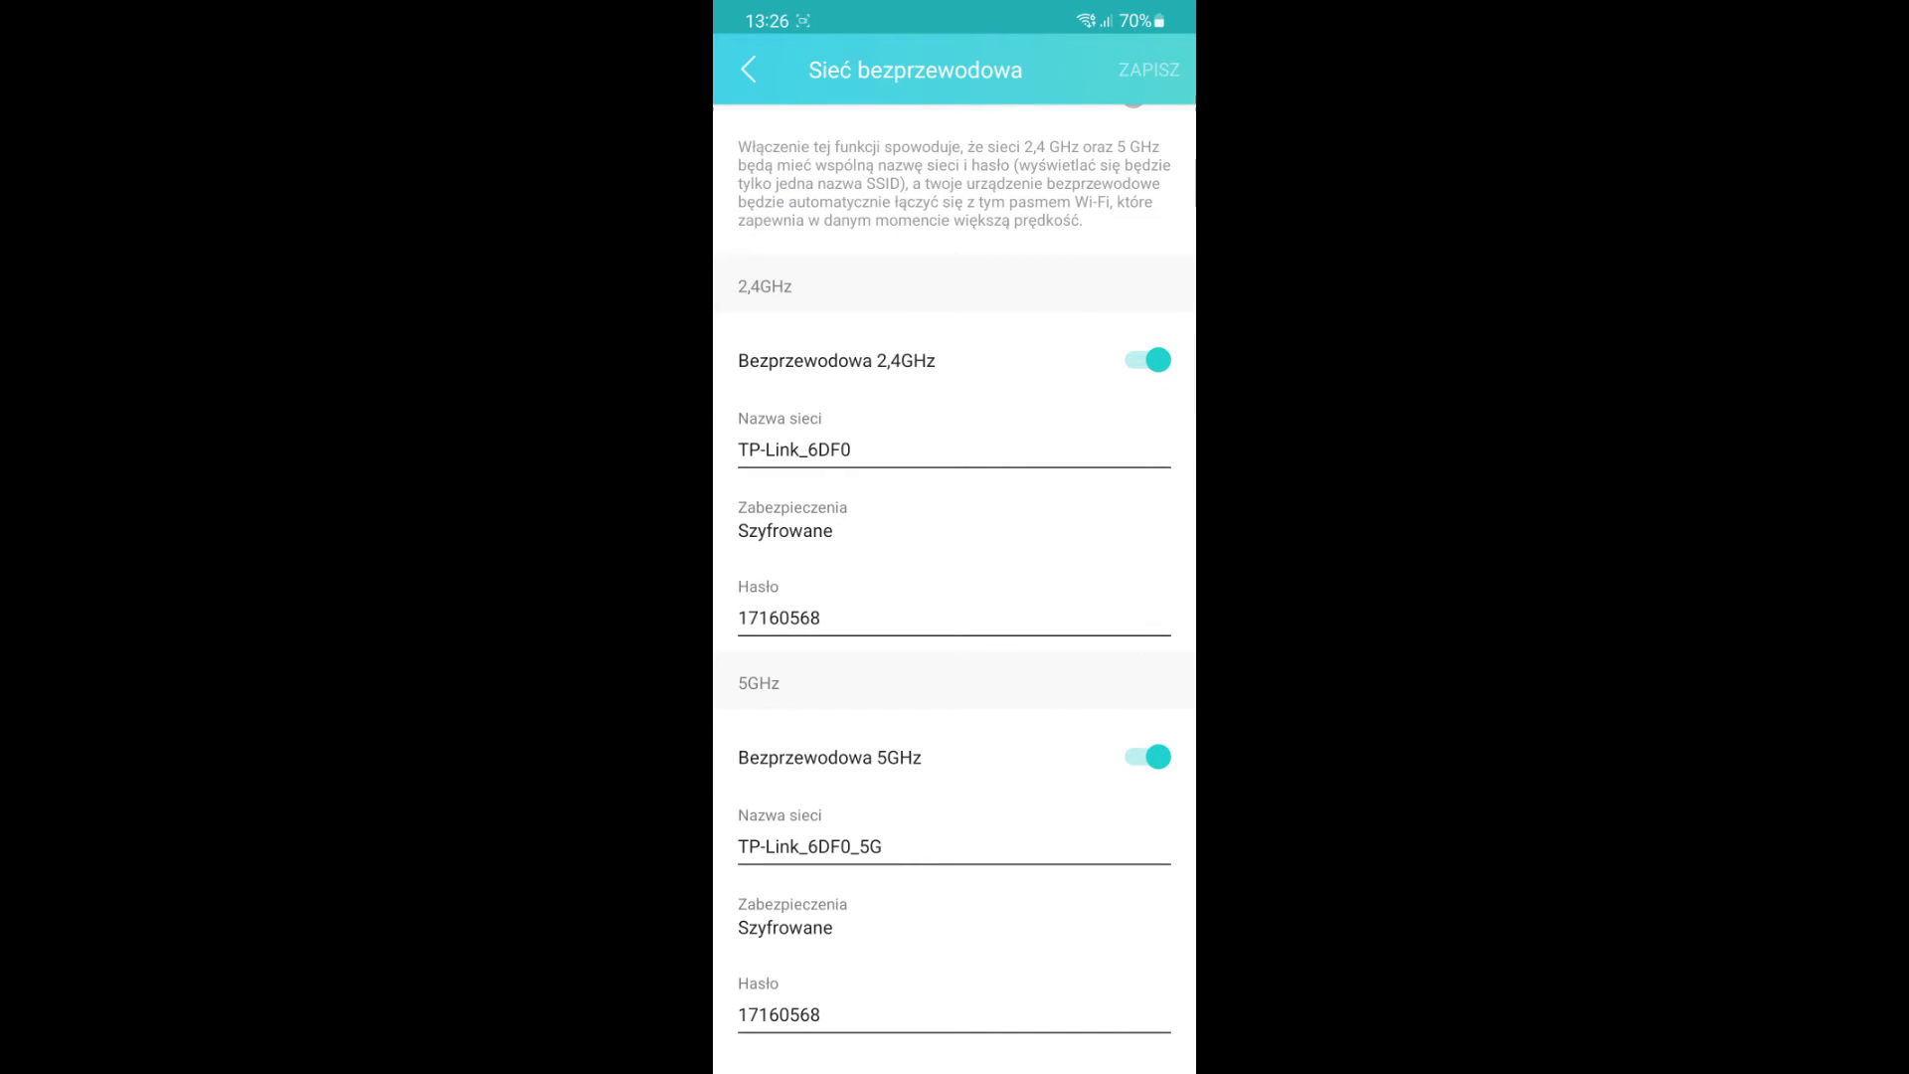